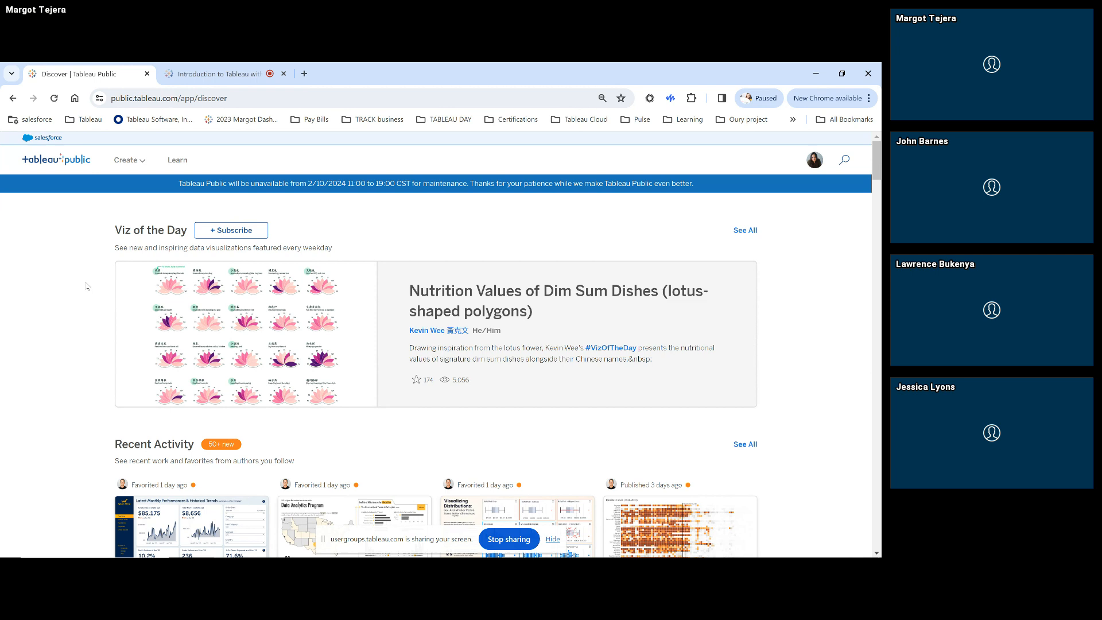
Step: Open the "#Data23 Demo: Use Images Creatively in a Tableau Dashboard" viz from the Recent Activity section
scroll(86, 286, "down", 1)
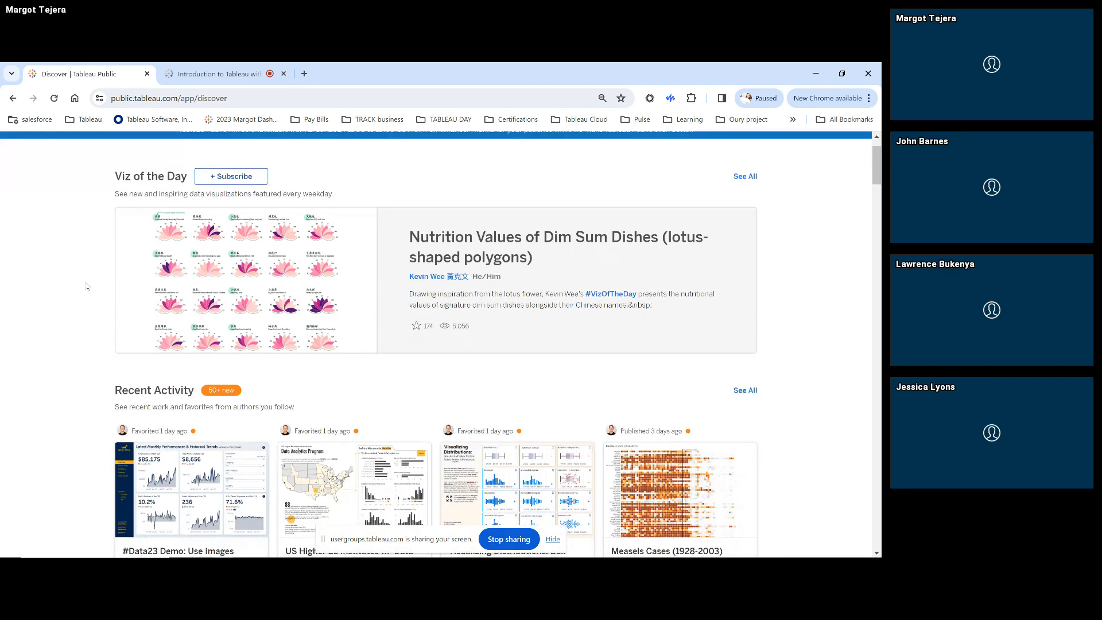
scroll(86, 285, "down", 2)
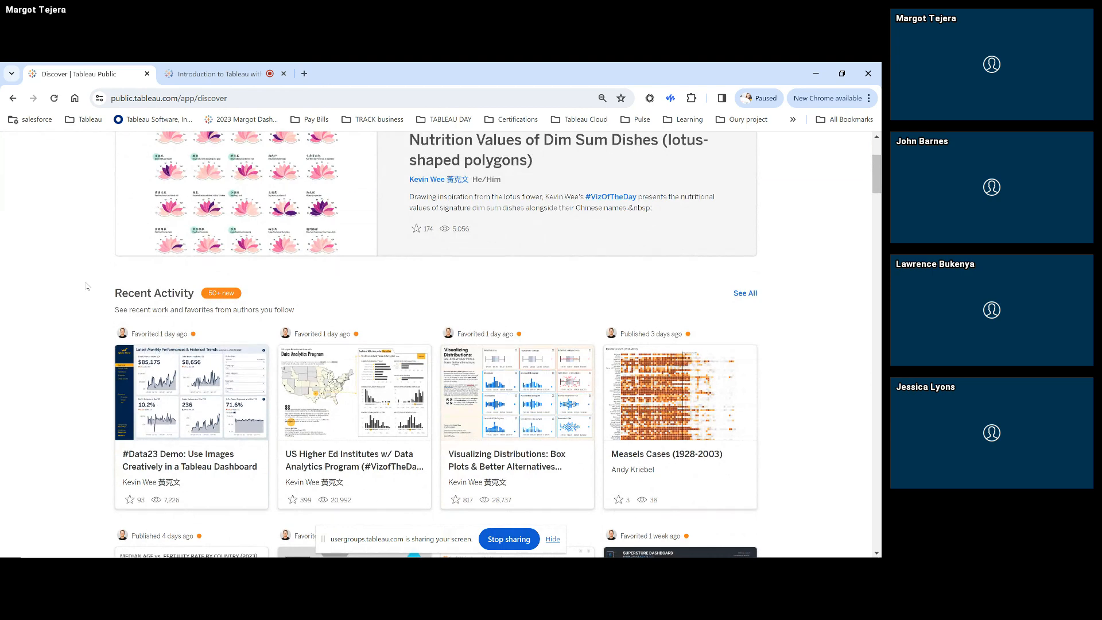
scroll(86, 286, "down", 1)
scroll(86, 286, "down", 1)
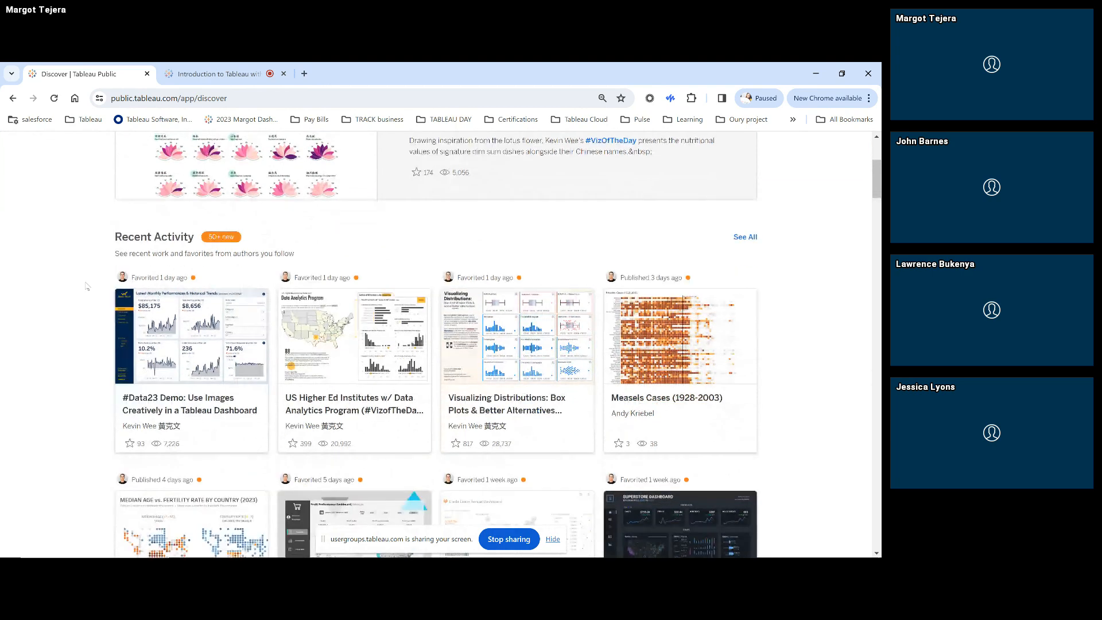
scroll(86, 286, "down", 1)
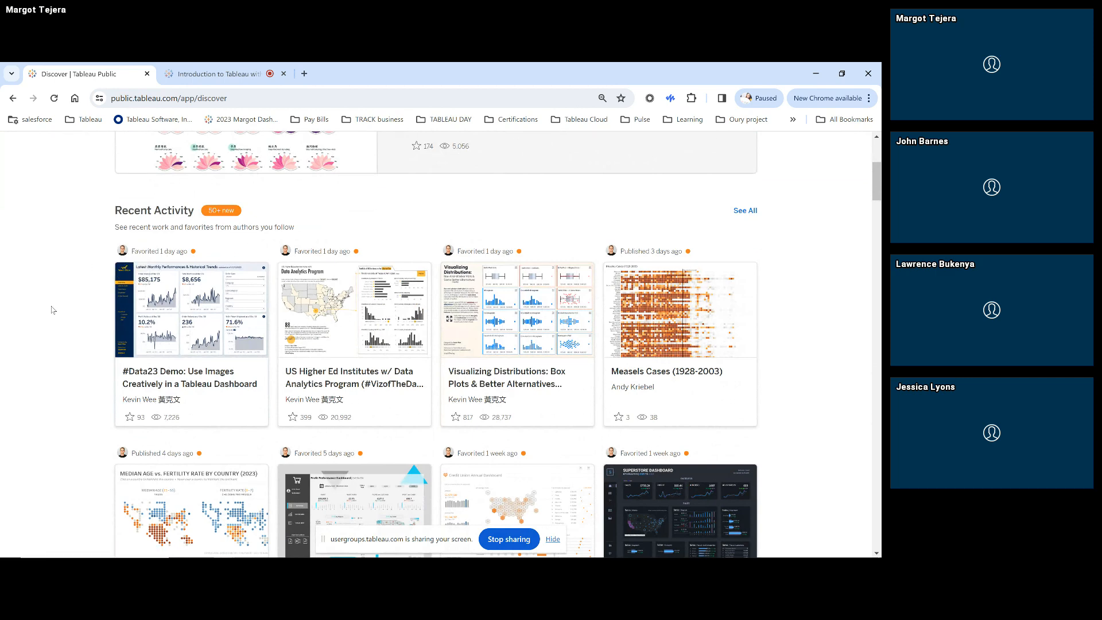
scroll(51, 310, "down", 1)
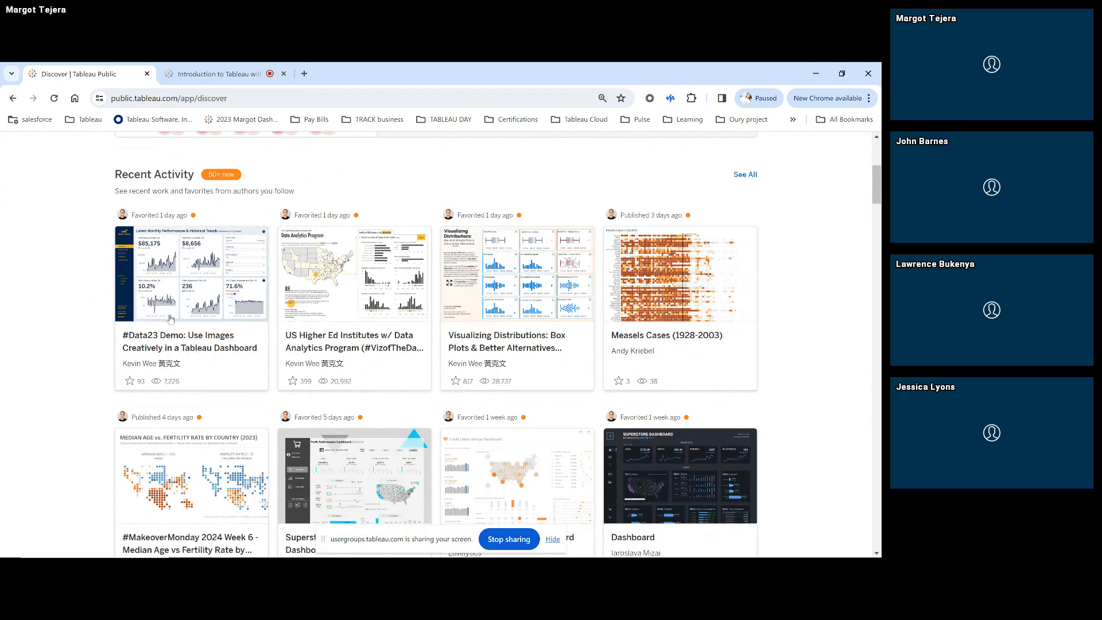
left_click(200, 341)
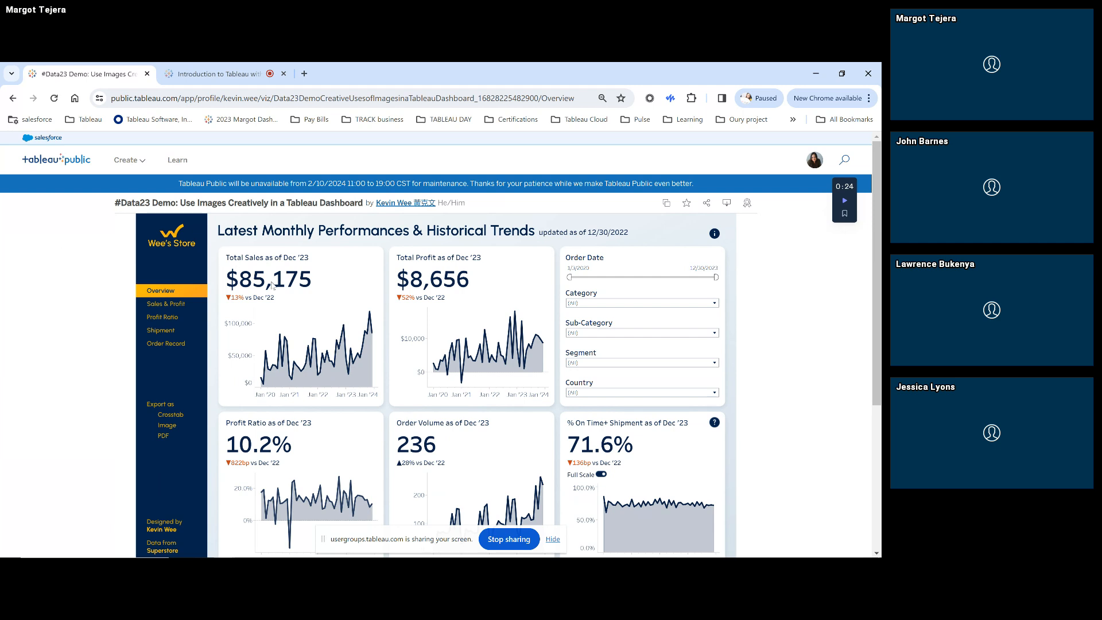
Step: Inspect a data point in the Total Sales trend, and view the dashboard's Sales & Profit page
mouse_move(302, 367)
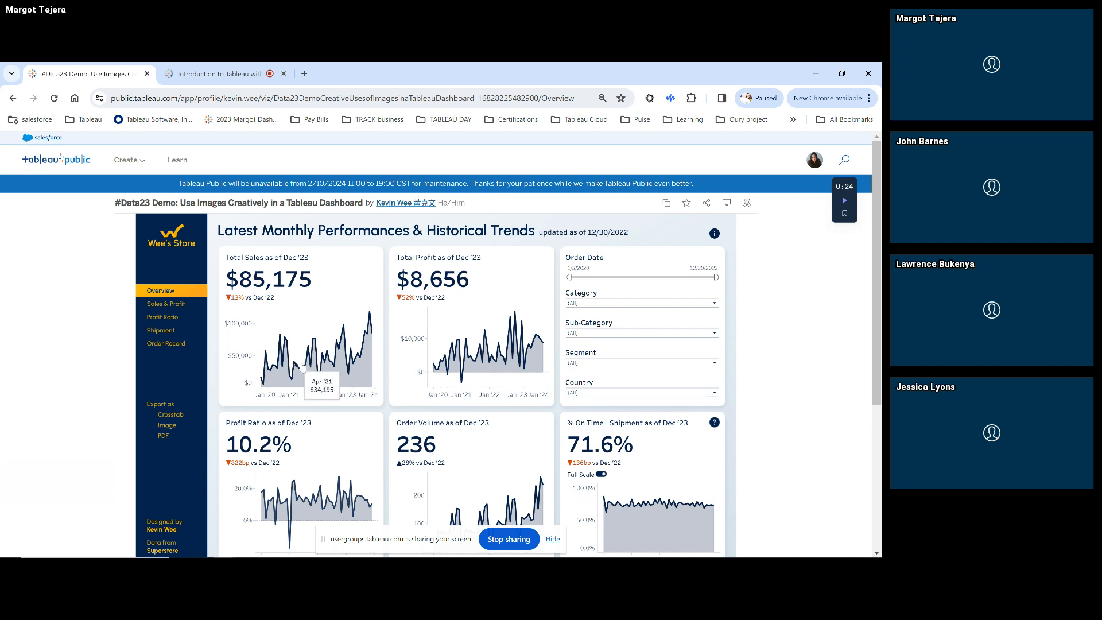
left_click(180, 306)
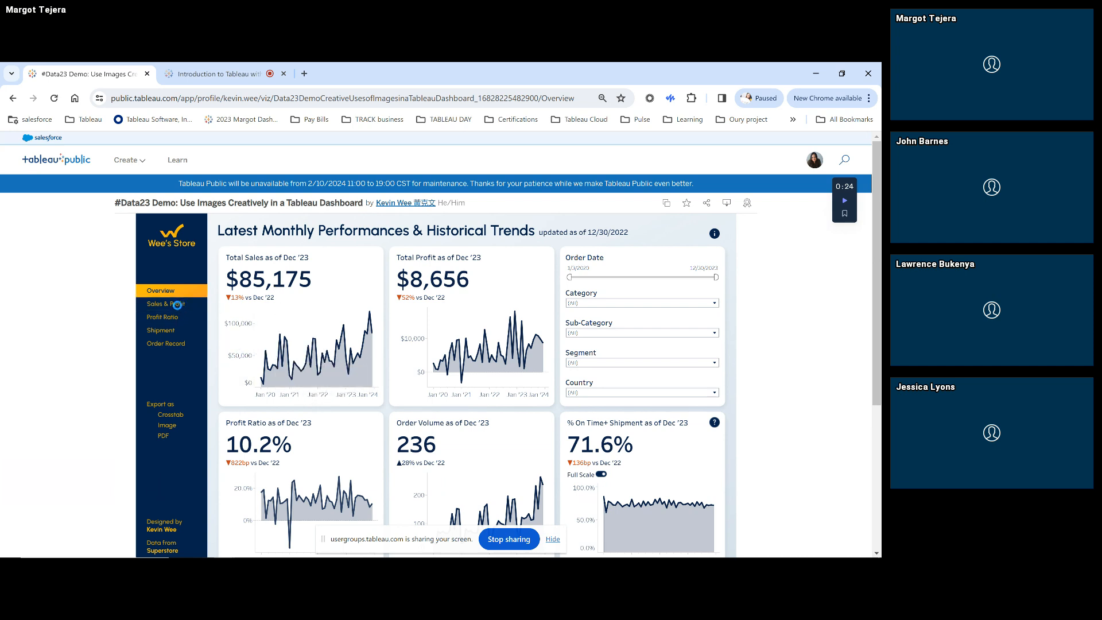
scroll(85, 355, "down", 2)
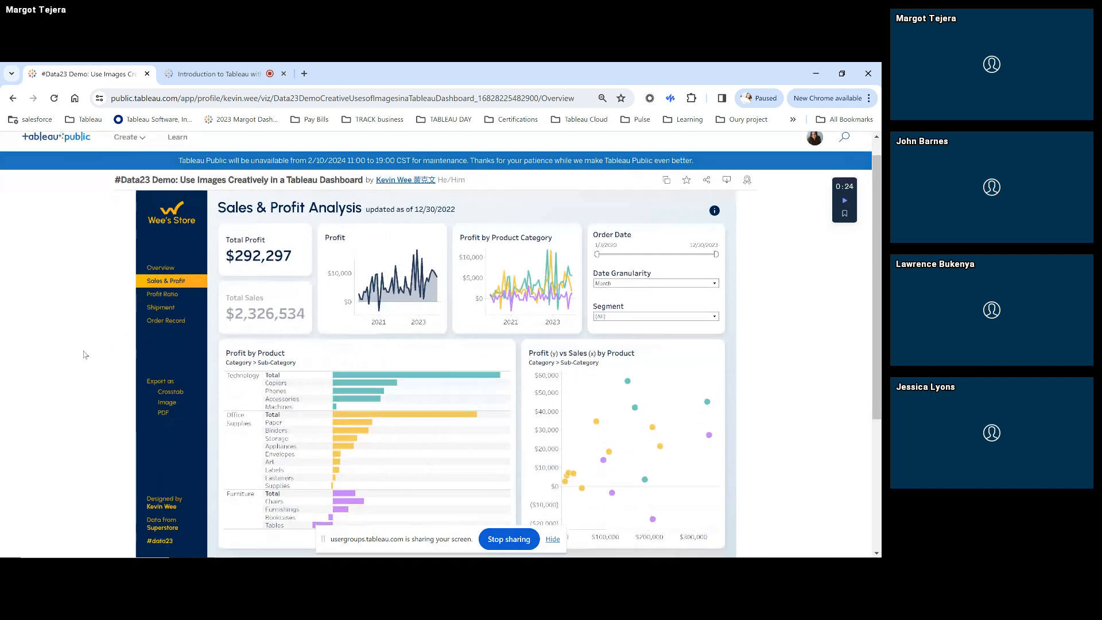
Step: Go through the Profit Ratio page to the Shipment page and examine its shipment punctuality and order volume charts
left_click(162, 242)
left_click(163, 255)
scroll(96, 403, "down", 1)
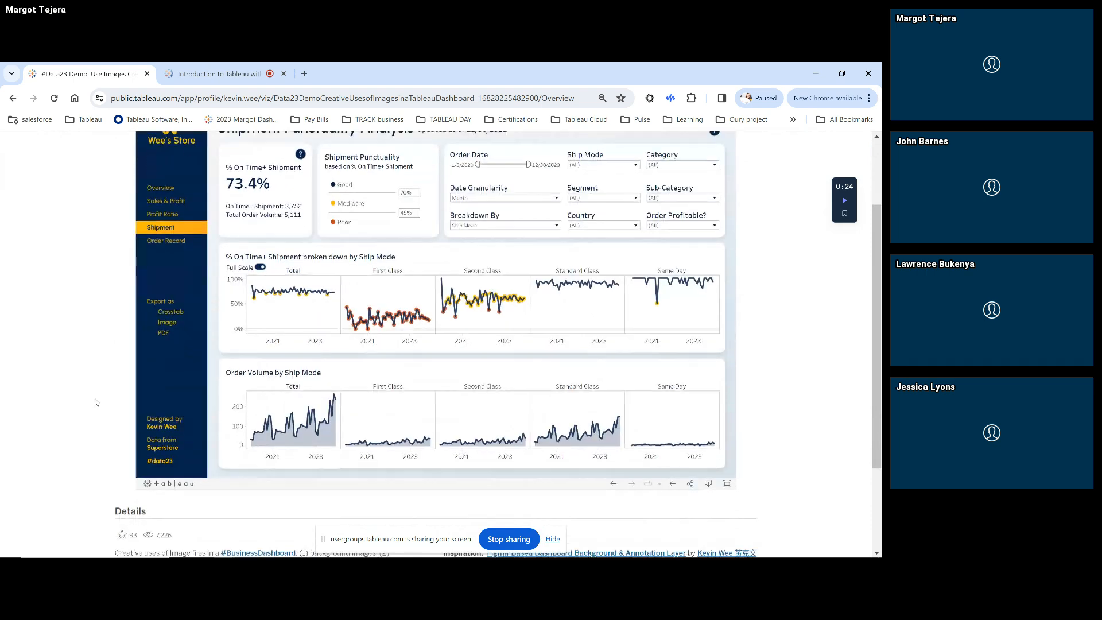
scroll(96, 403, "down", 2)
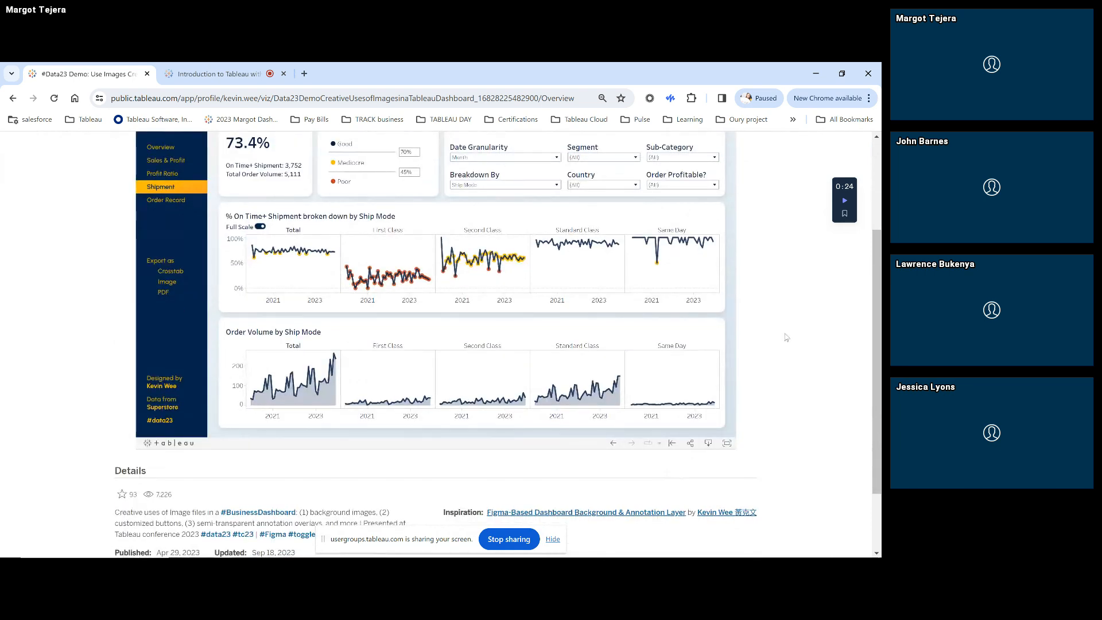
scroll(776, 320, "up", 4)
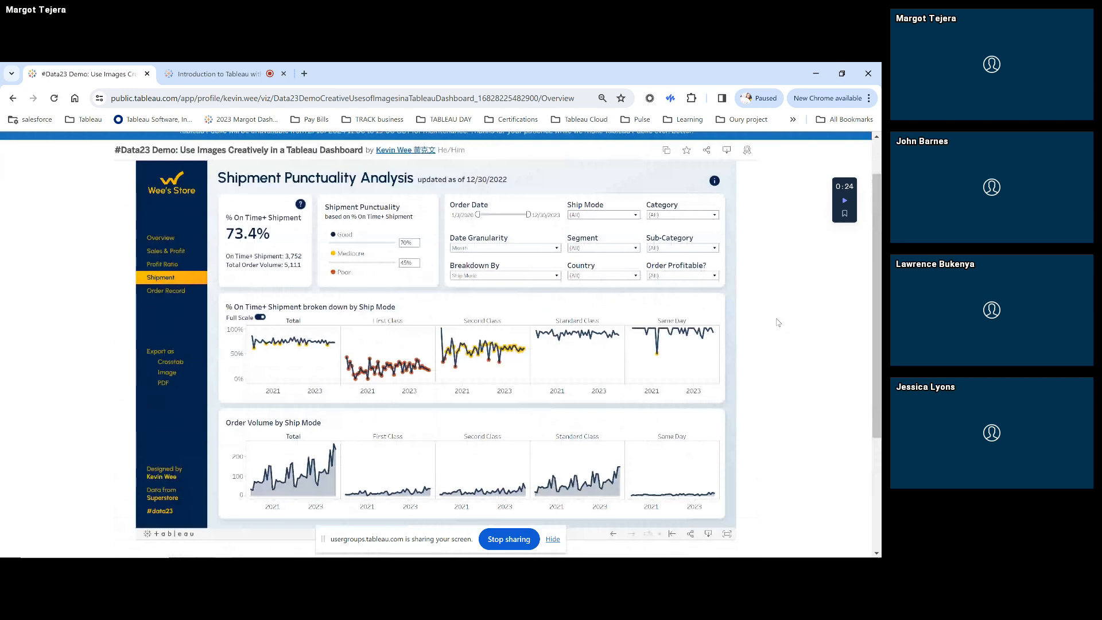
scroll(777, 322, "down", 4)
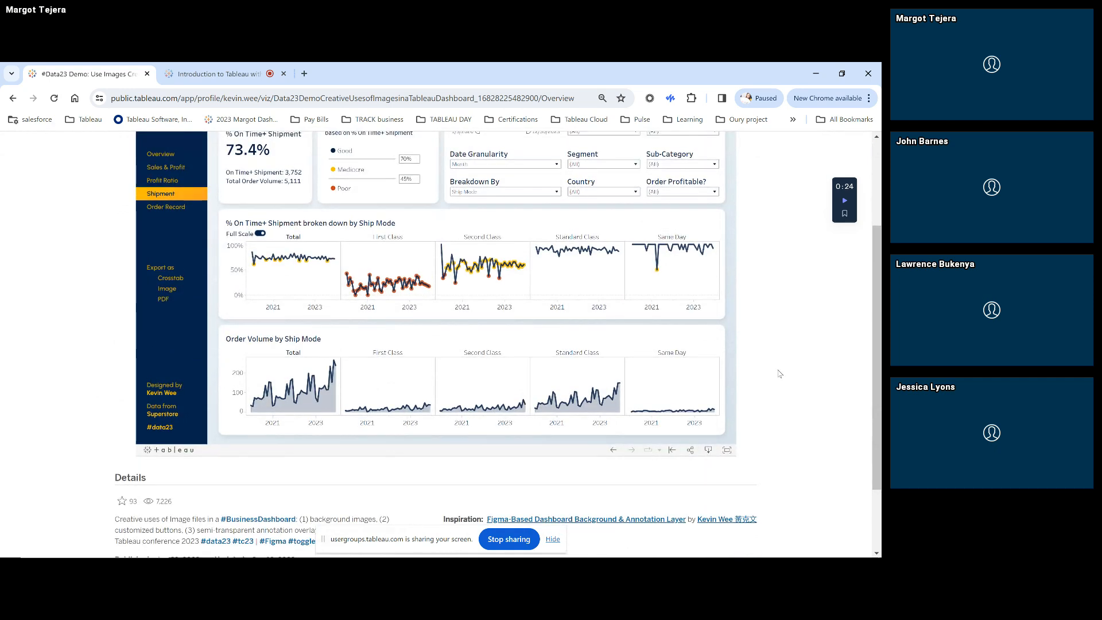
scroll(779, 374, "up", 3)
scroll(779, 374, "up", 2)
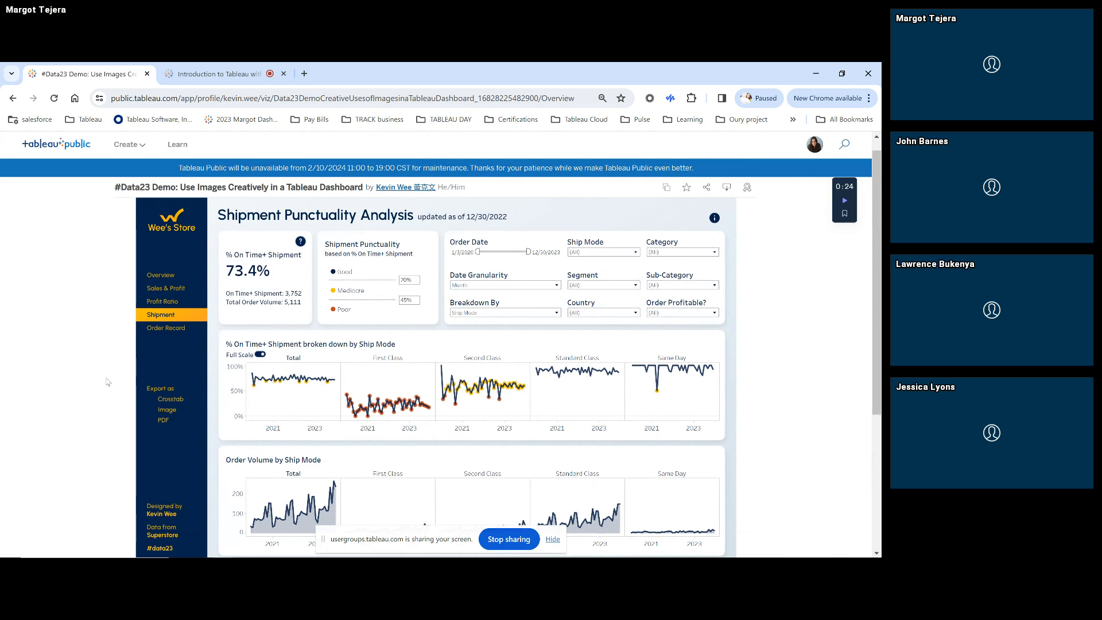
scroll(106, 382, "down", 2)
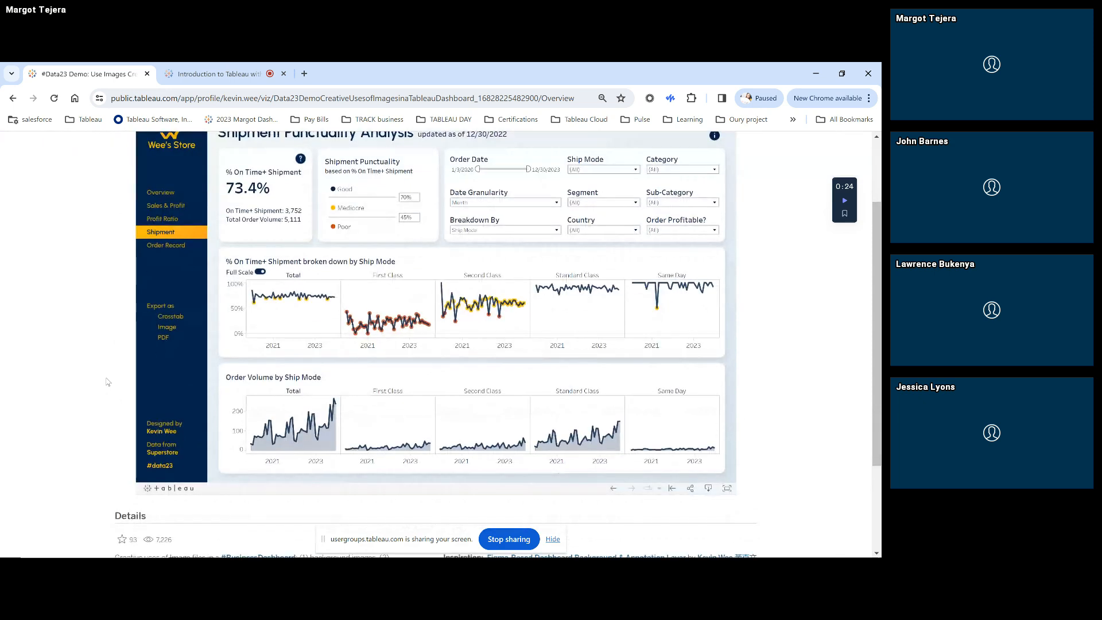
scroll(107, 382, "up", 1)
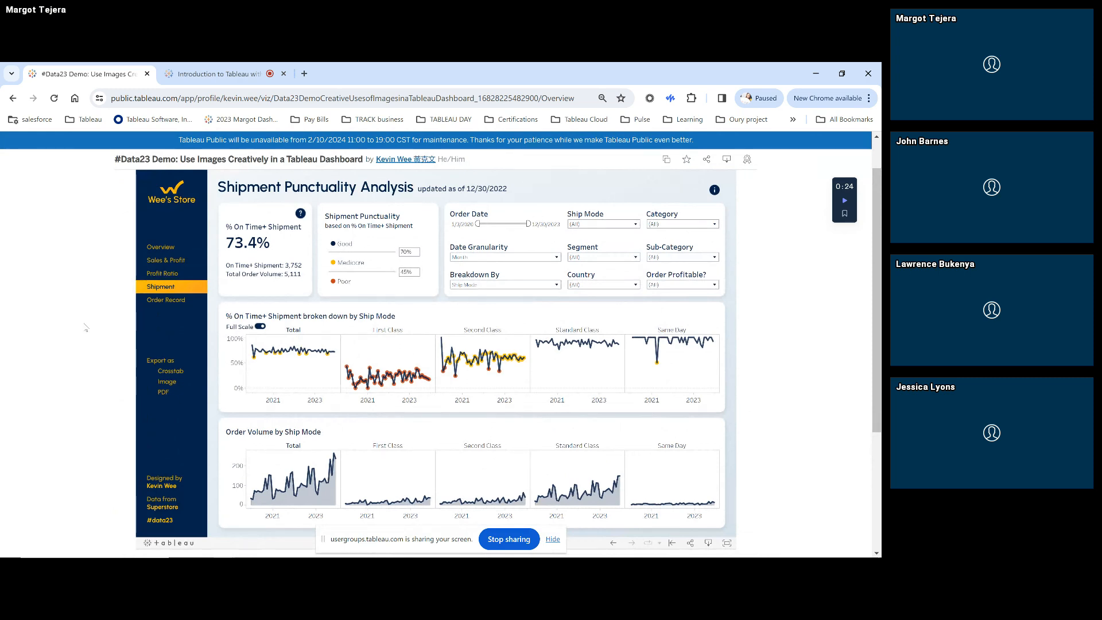
Step: Return to the Discover page and browse the vizzes under Recent Activity and Trending
left_click(13, 99)
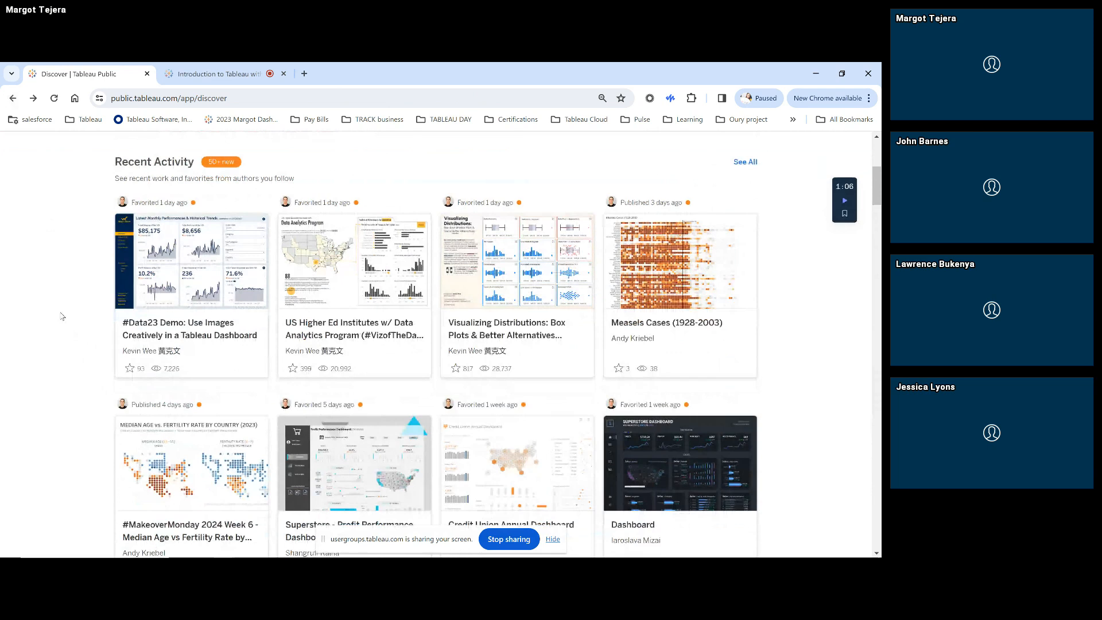
scroll(63, 316, "down", 1)
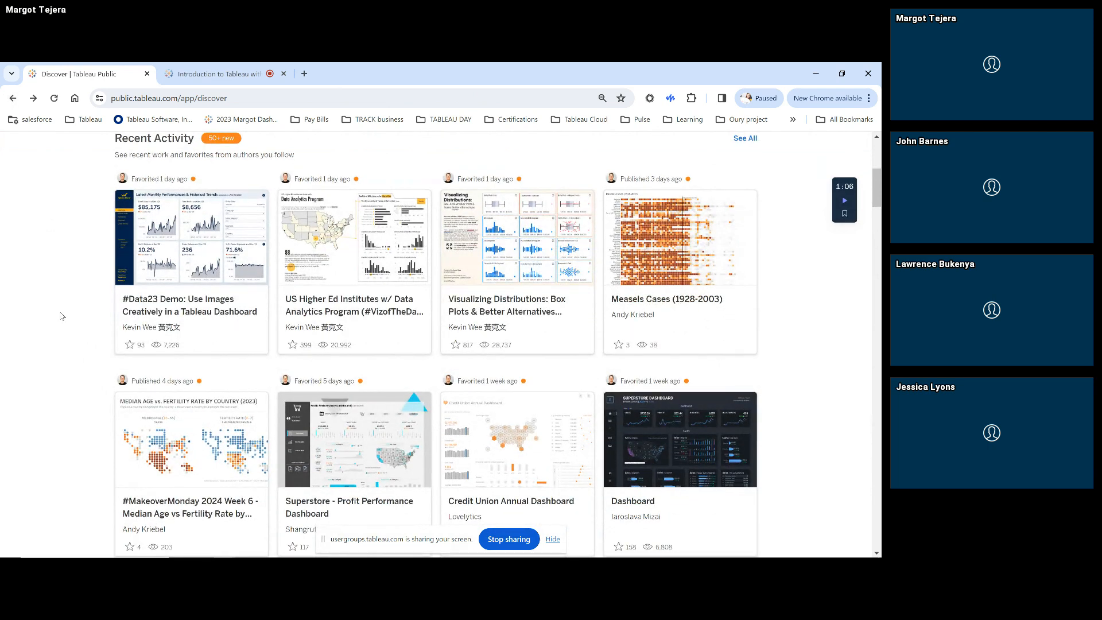
scroll(63, 317, "down", 2)
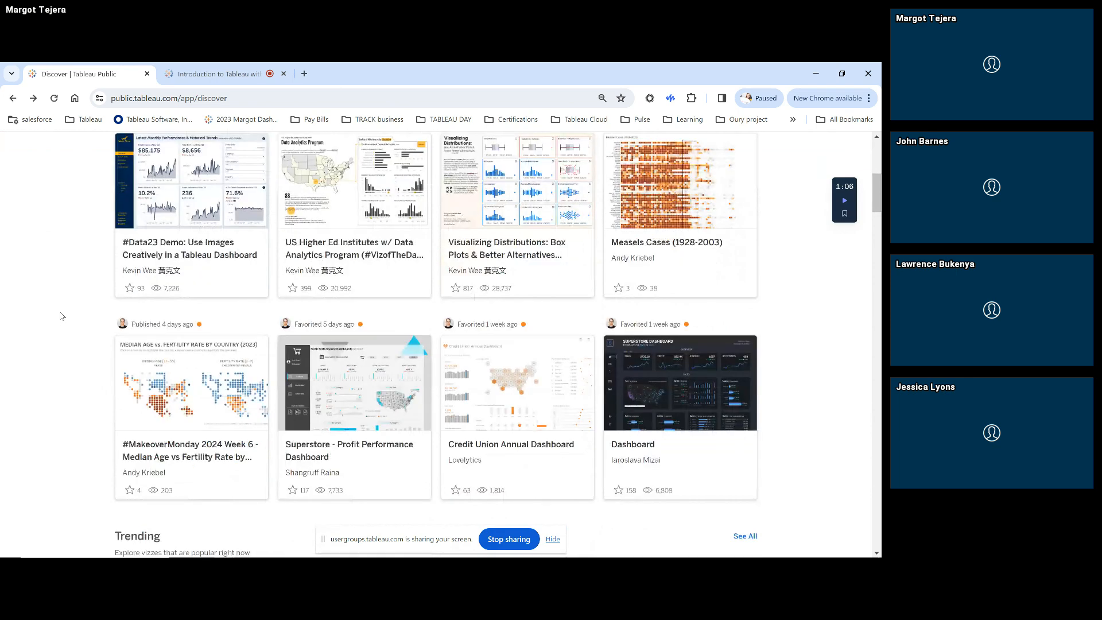
scroll(63, 317, "down", 3)
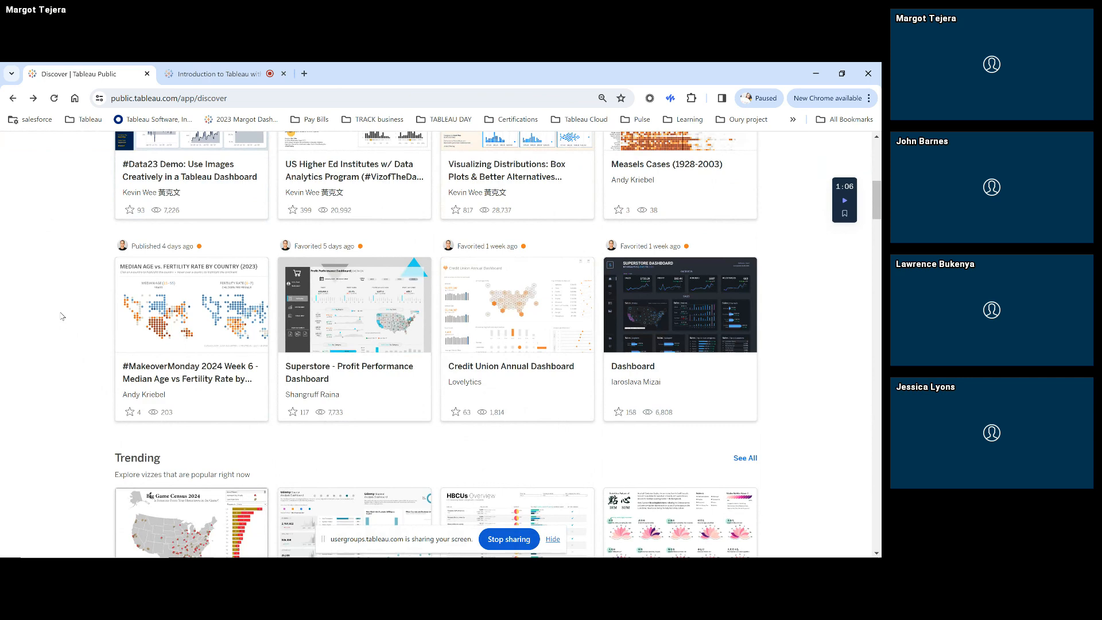
scroll(62, 316, "down", 4)
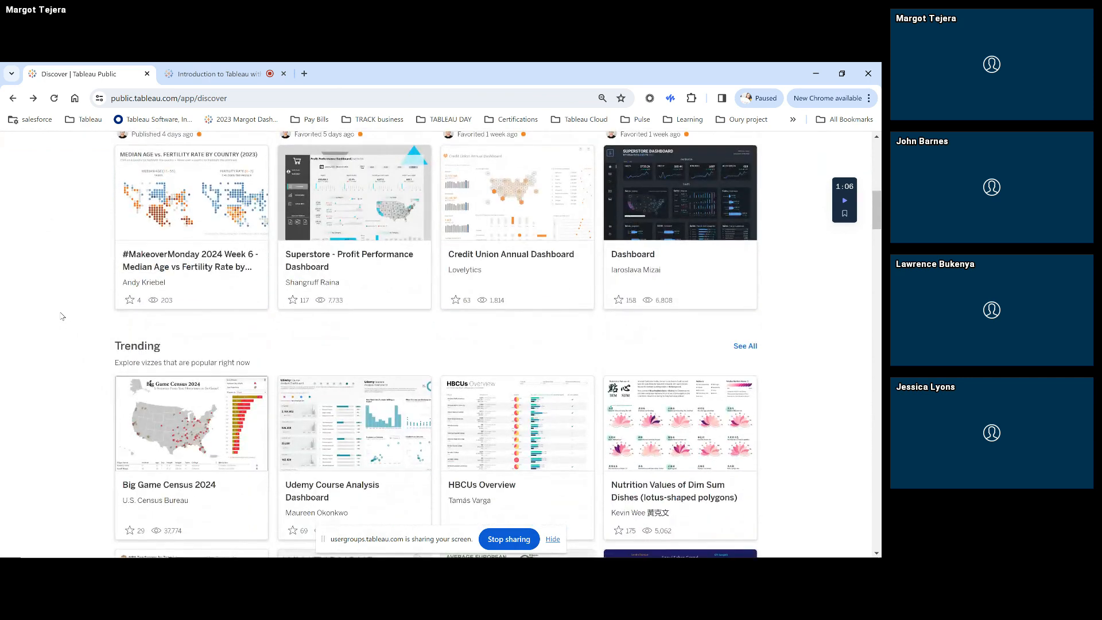
scroll(62, 316, "up", 10)
scroll(62, 317, "up", 4)
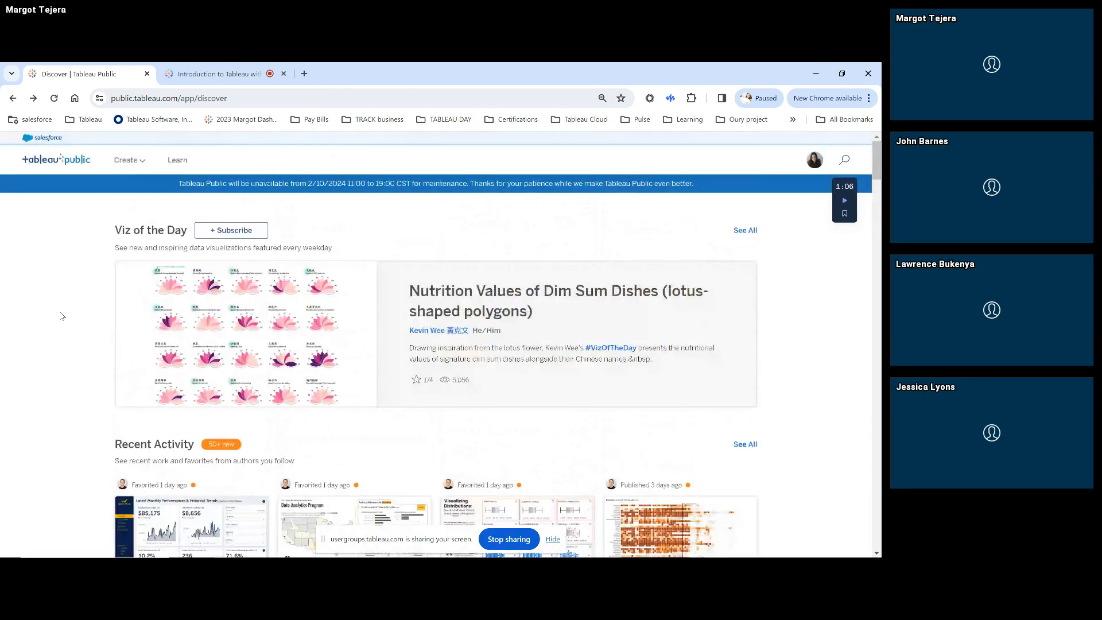
Step: Open the signed-in account's own profile and look through its published vizzes
left_click(817, 168)
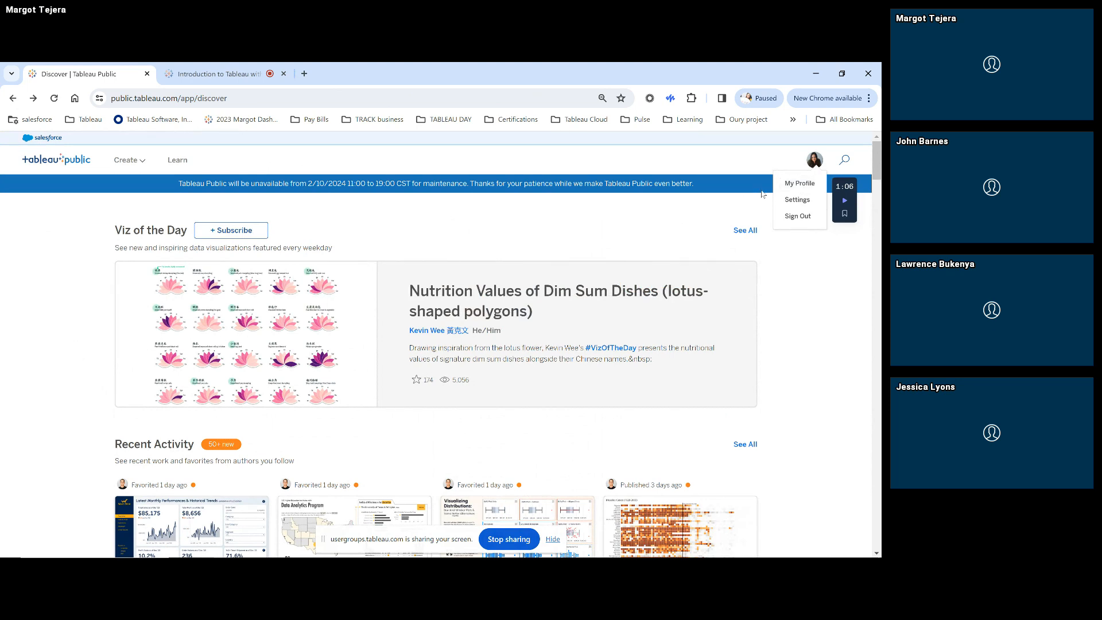
left_click(796, 186)
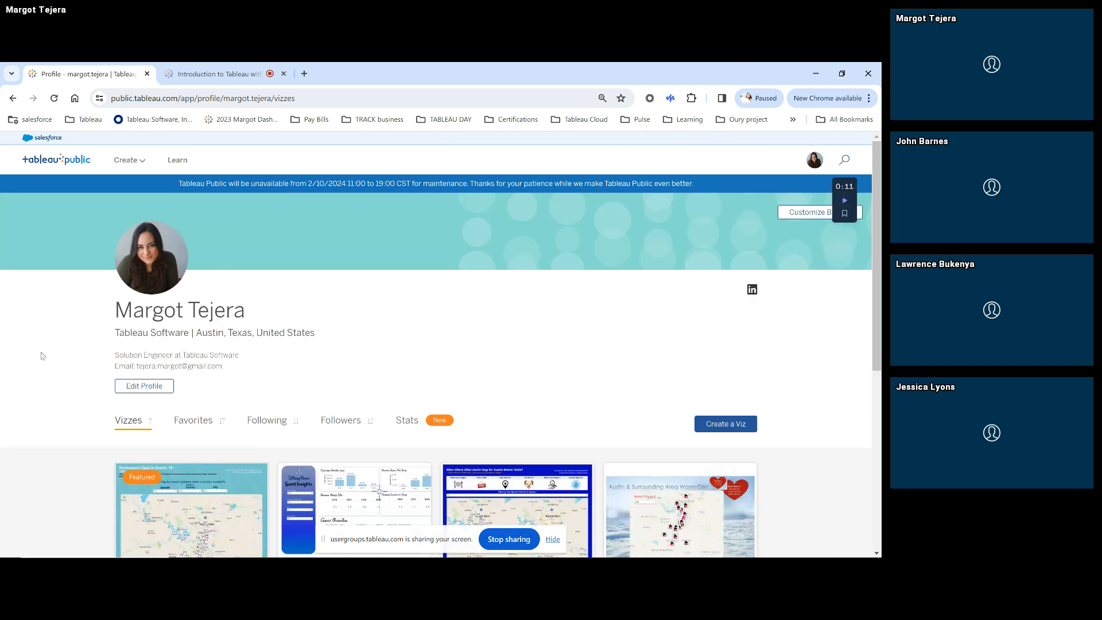
scroll(42, 355, "down", 1)
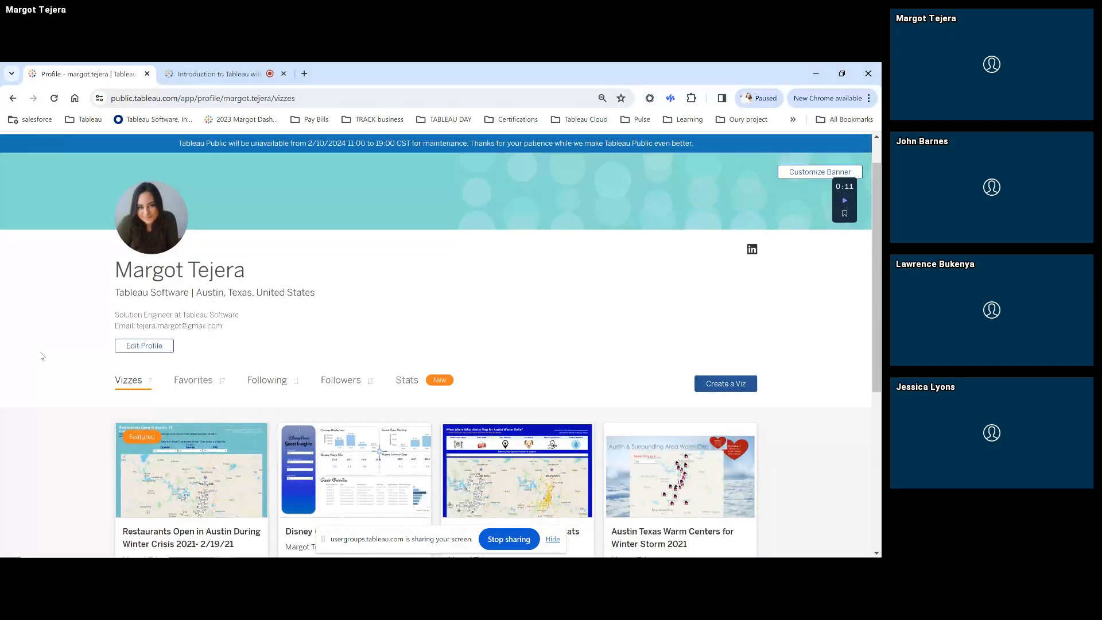
scroll(41, 356, "down", 1)
scroll(41, 355, "down", 1)
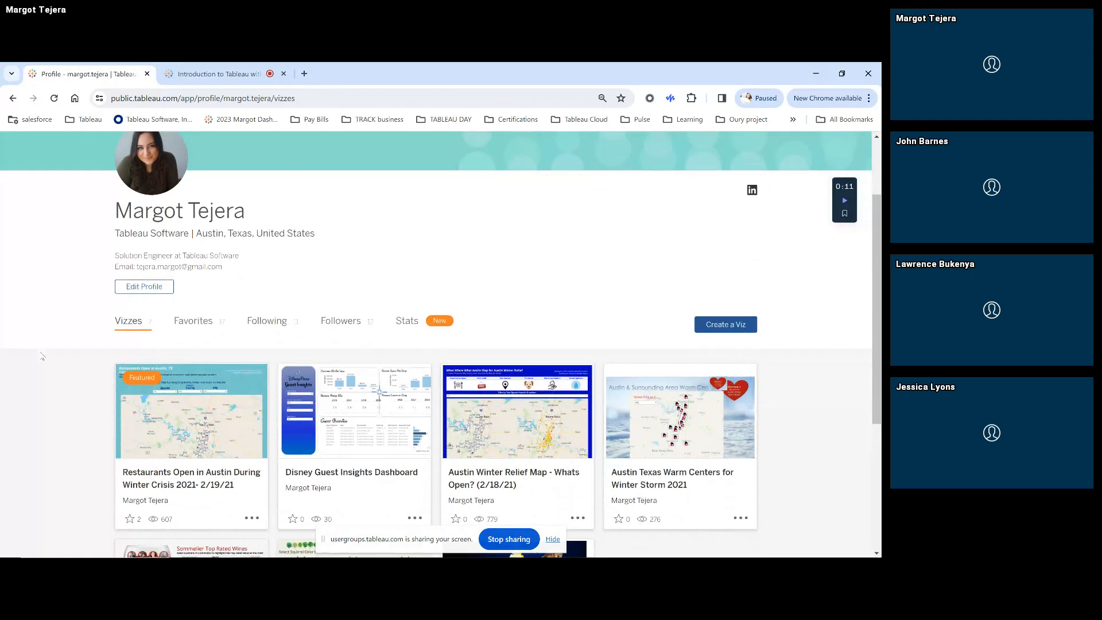
scroll(41, 356, "down", 2)
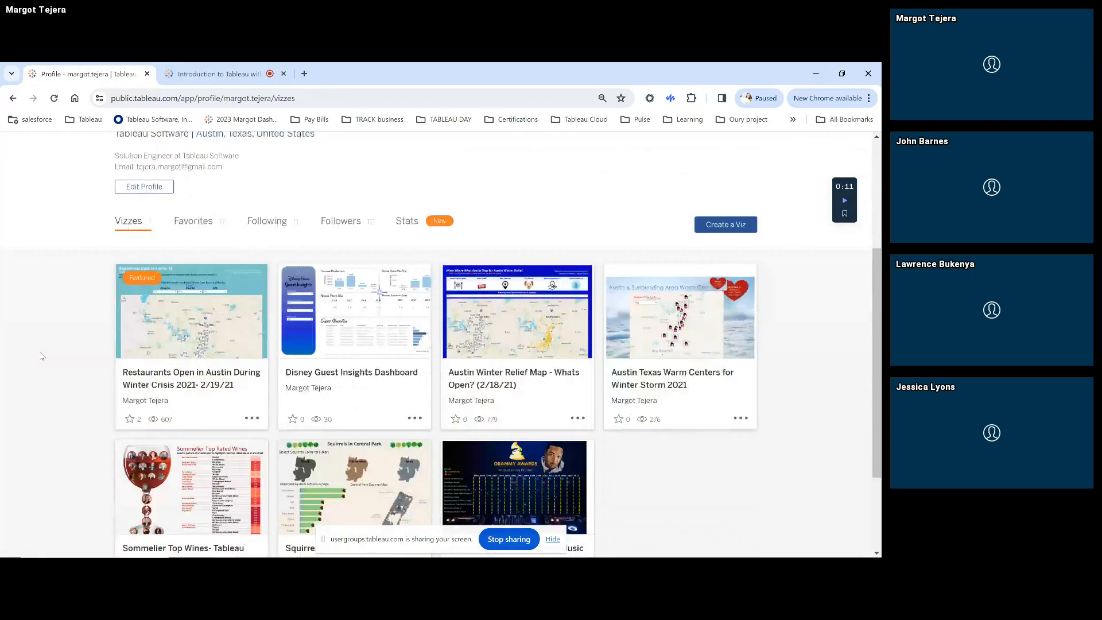
scroll(41, 356, "down", 1)
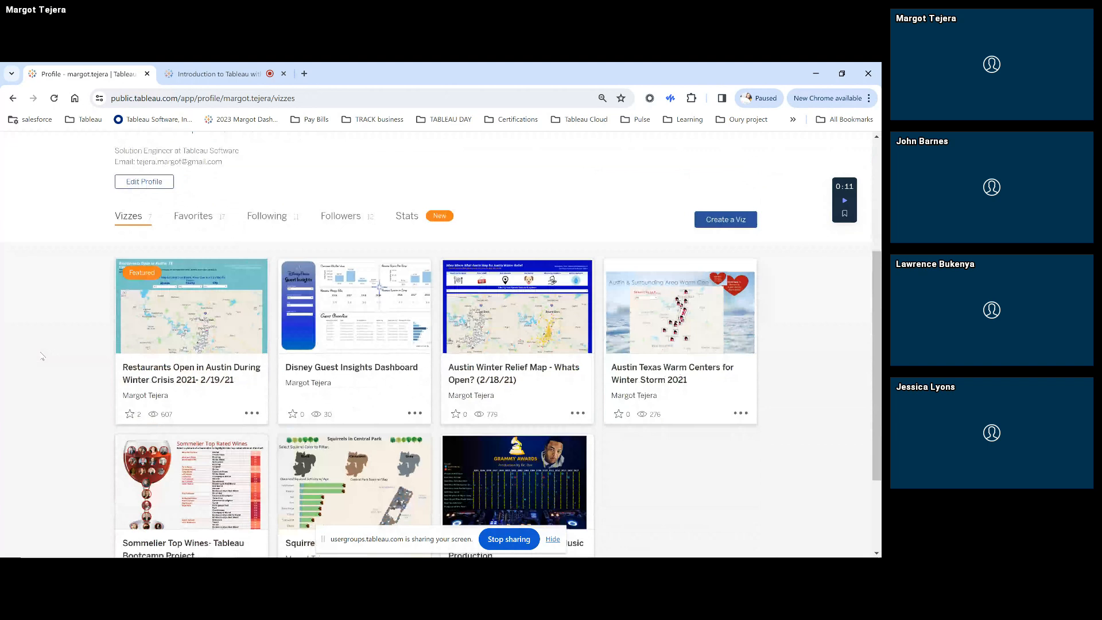
scroll(42, 355, "down", 1)
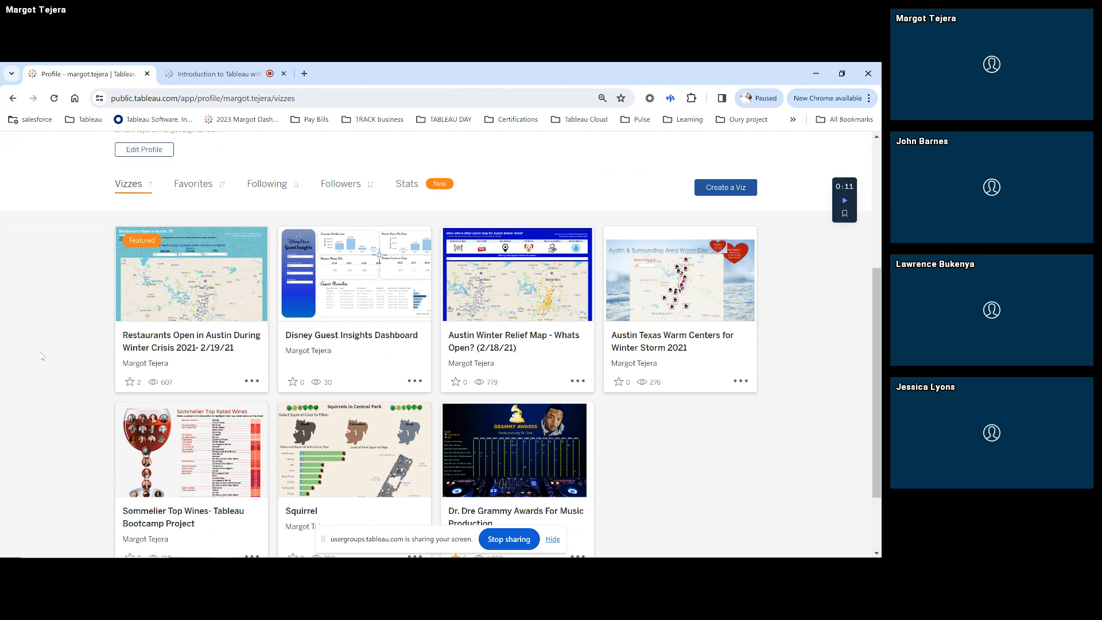
scroll(42, 355, "up", 2)
scroll(41, 356, "up", 1)
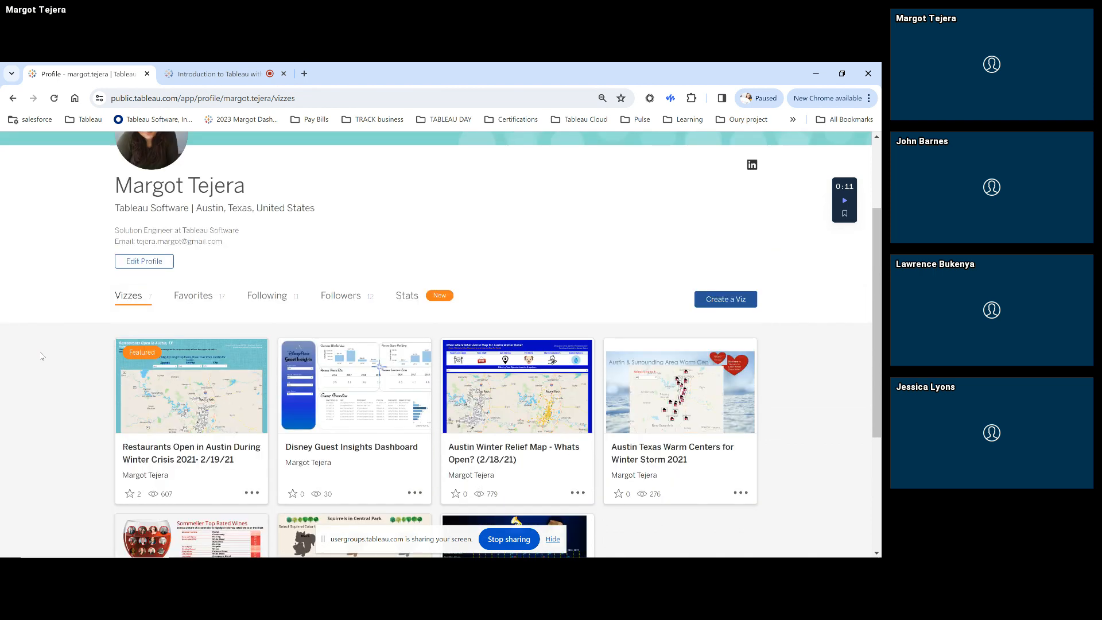
scroll(42, 356, "down", 3)
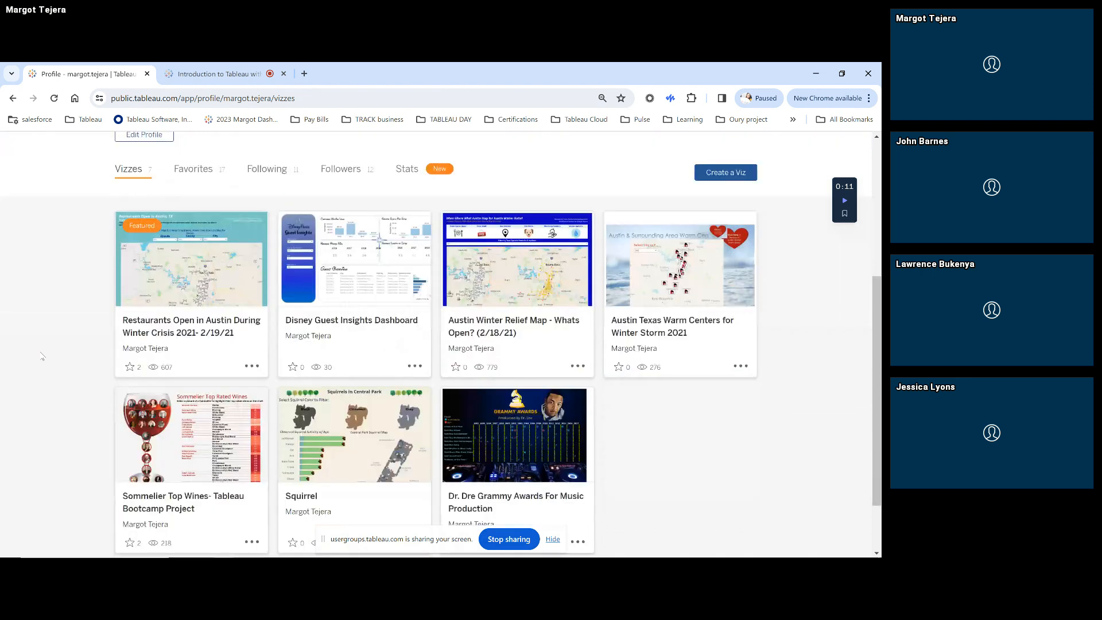
Step: Show the profile's followers and look over their cards
left_click(341, 169)
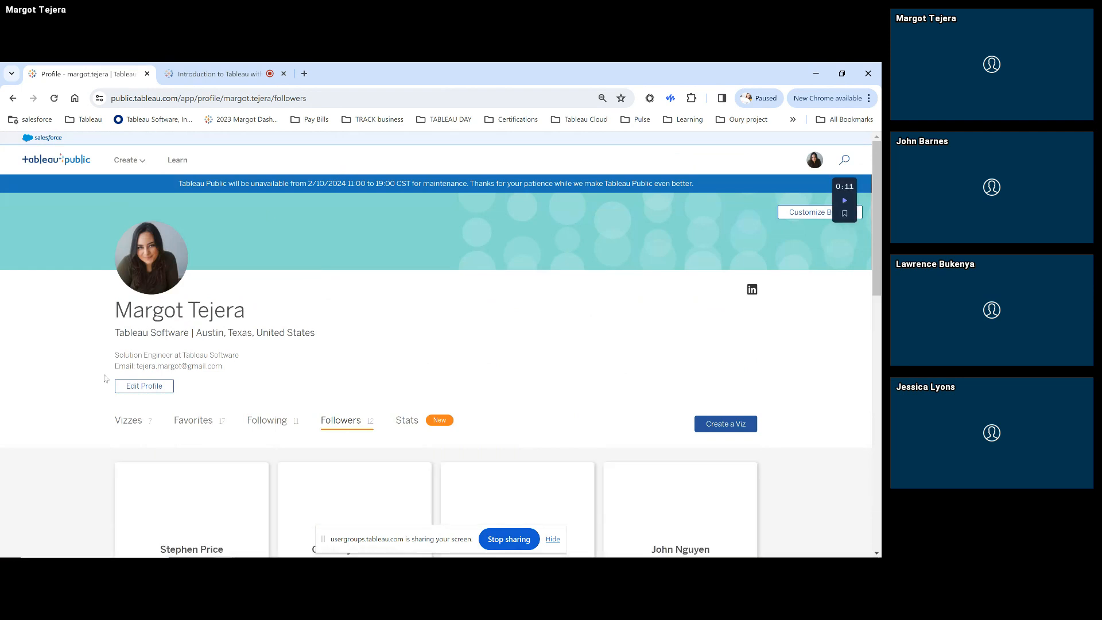
scroll(98, 387, "down", 3)
scroll(95, 392, "up", 3)
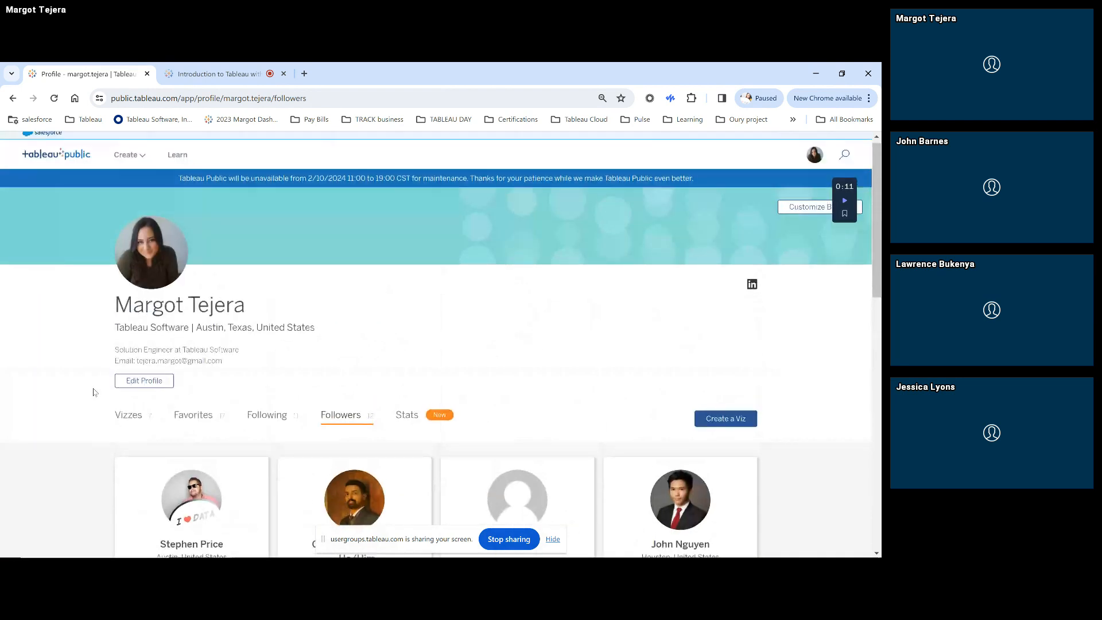
scroll(95, 392, "down", 2)
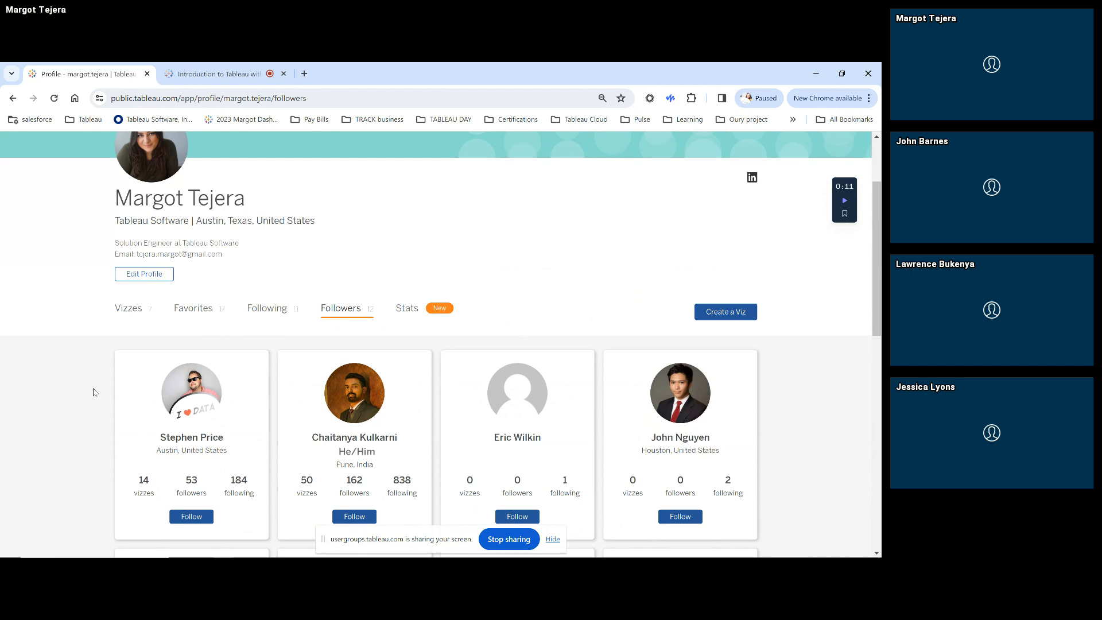
scroll(95, 392, "up", 2)
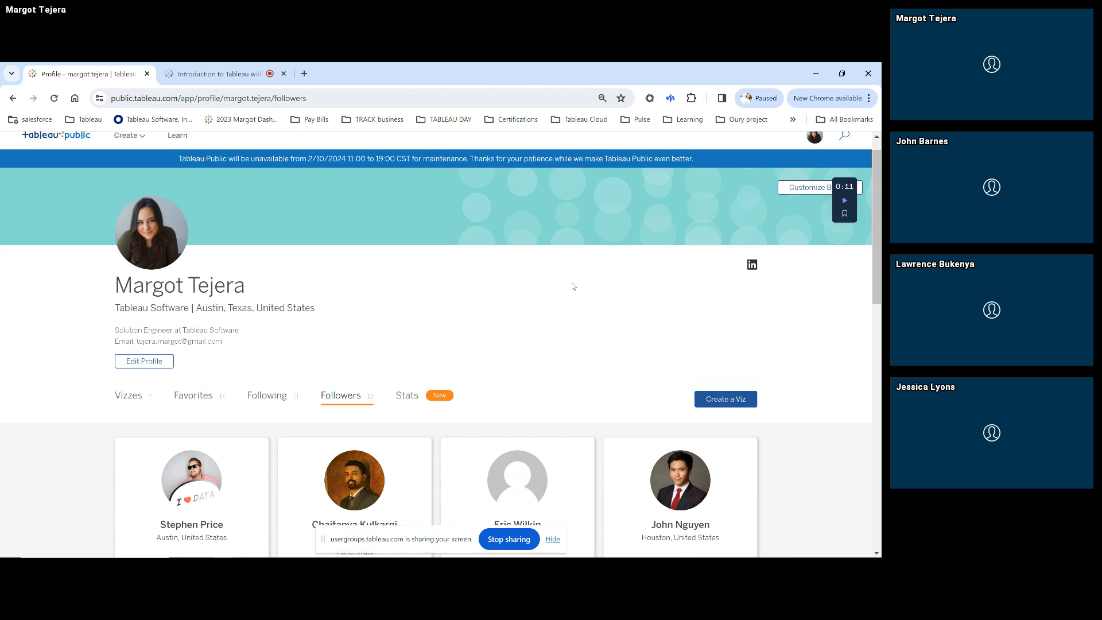
Step: Search Tableau Public for "sports" and browse the vizzes in the results
scroll(95, 392, "up", 1)
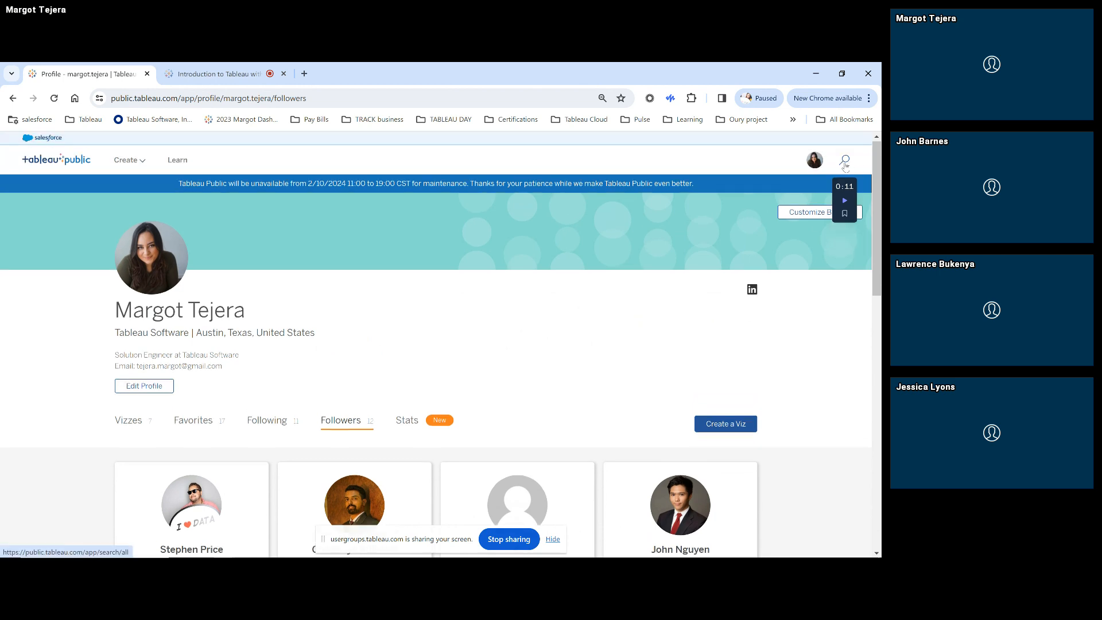
left_click(844, 160)
type("sports")
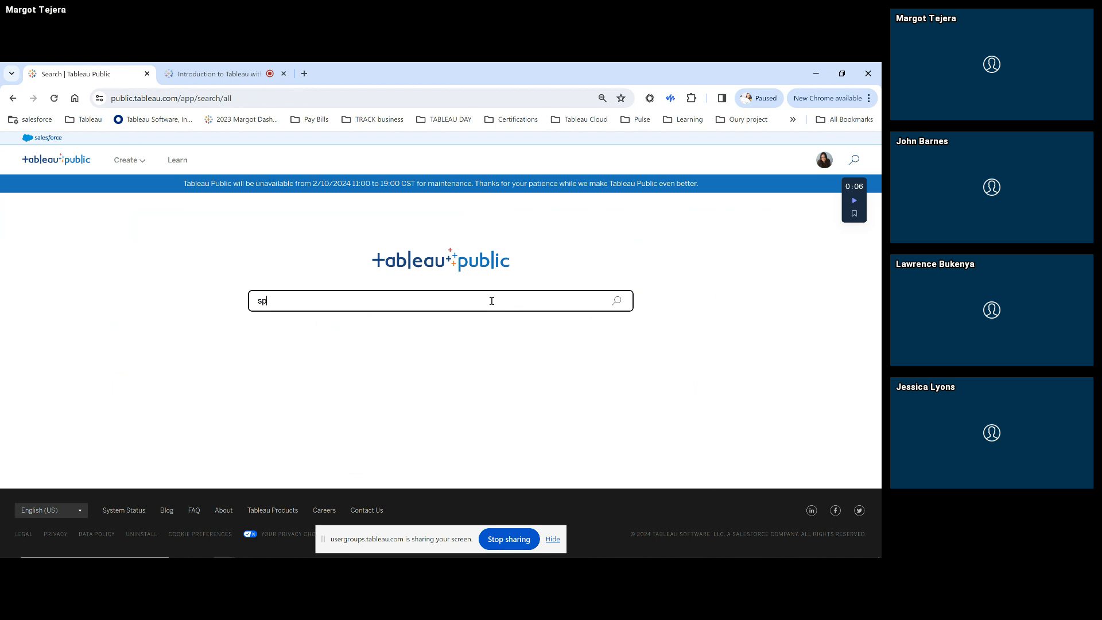
key("Return")
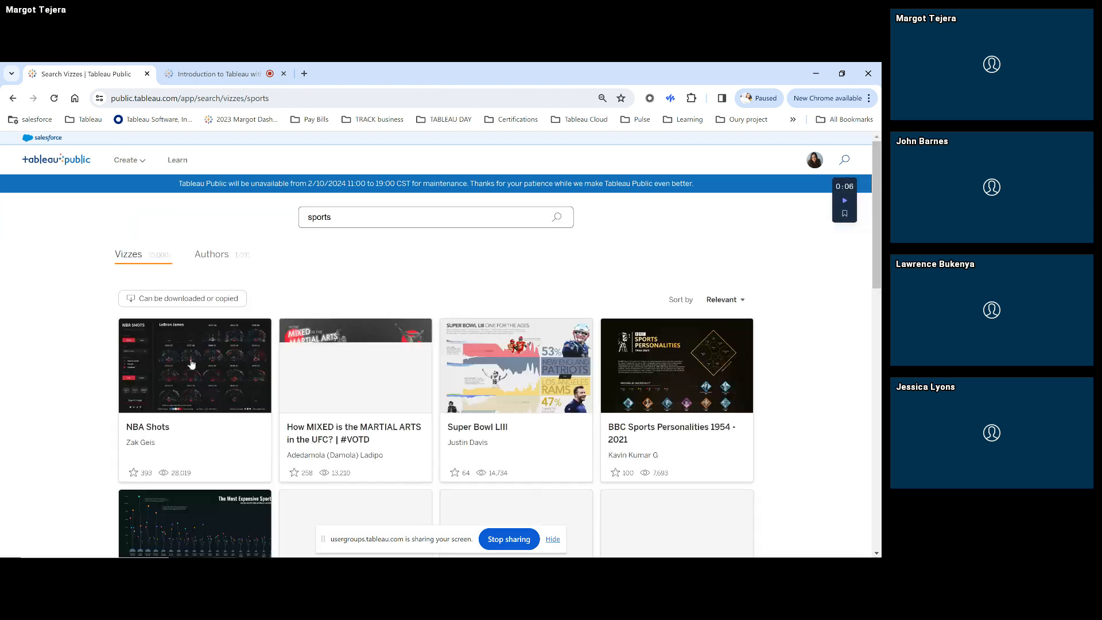
scroll(90, 389, "down", 2)
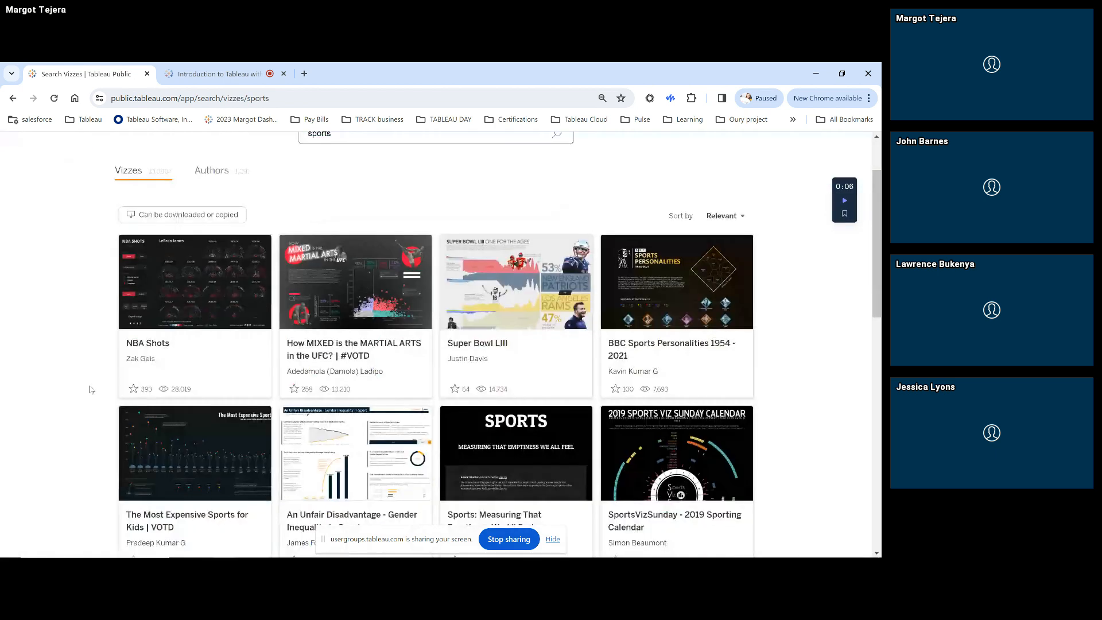
scroll(119, 328, "up", 1)
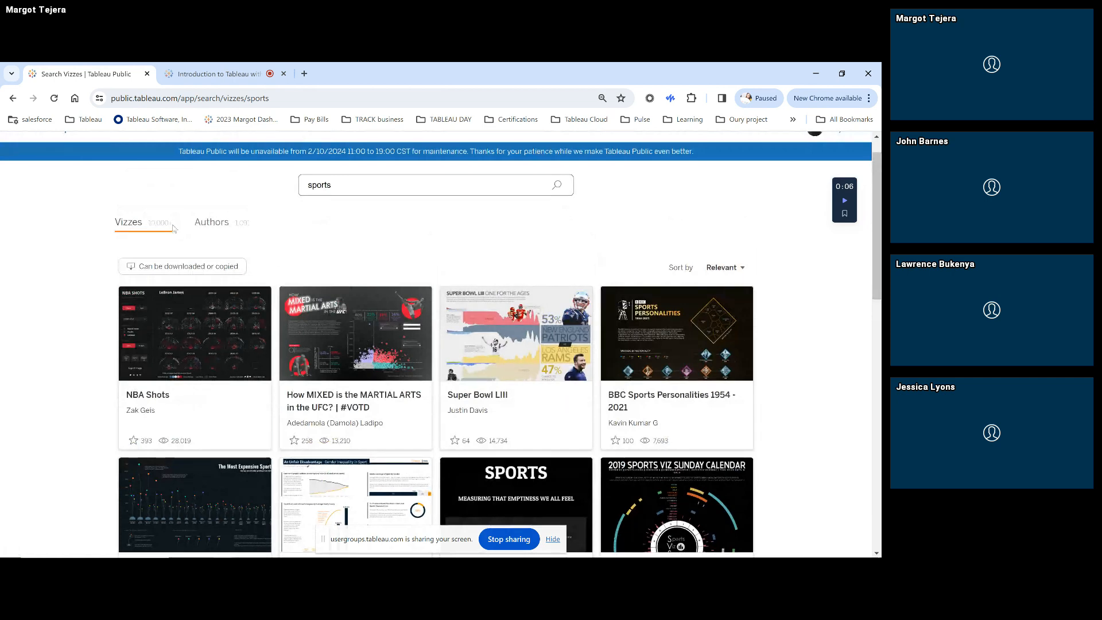
scroll(65, 390, "down", 2)
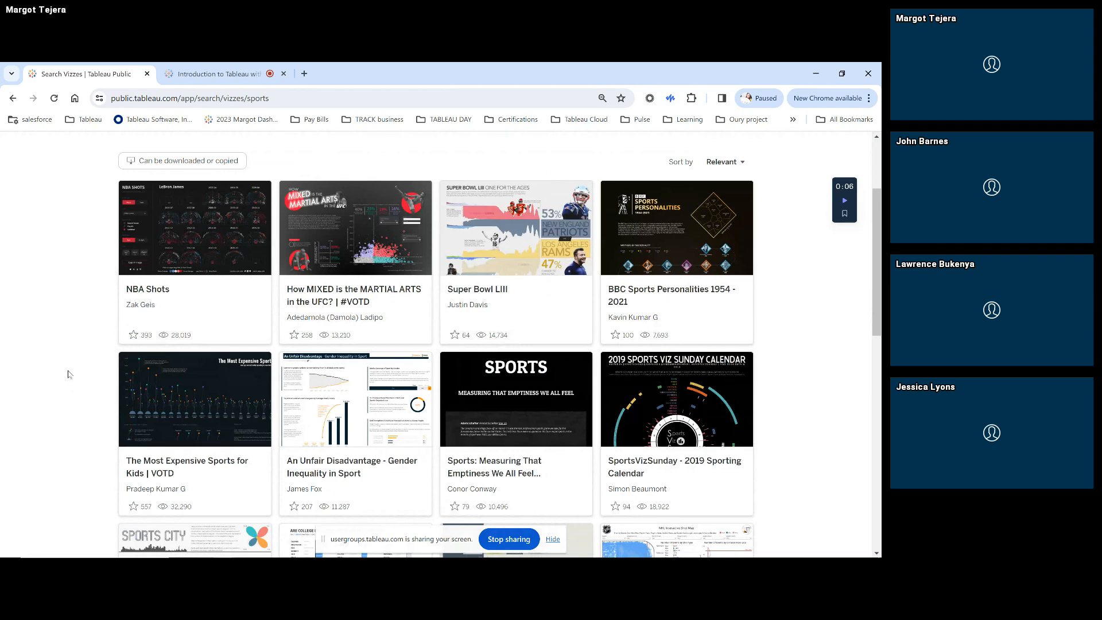
scroll(67, 374, "down", 3)
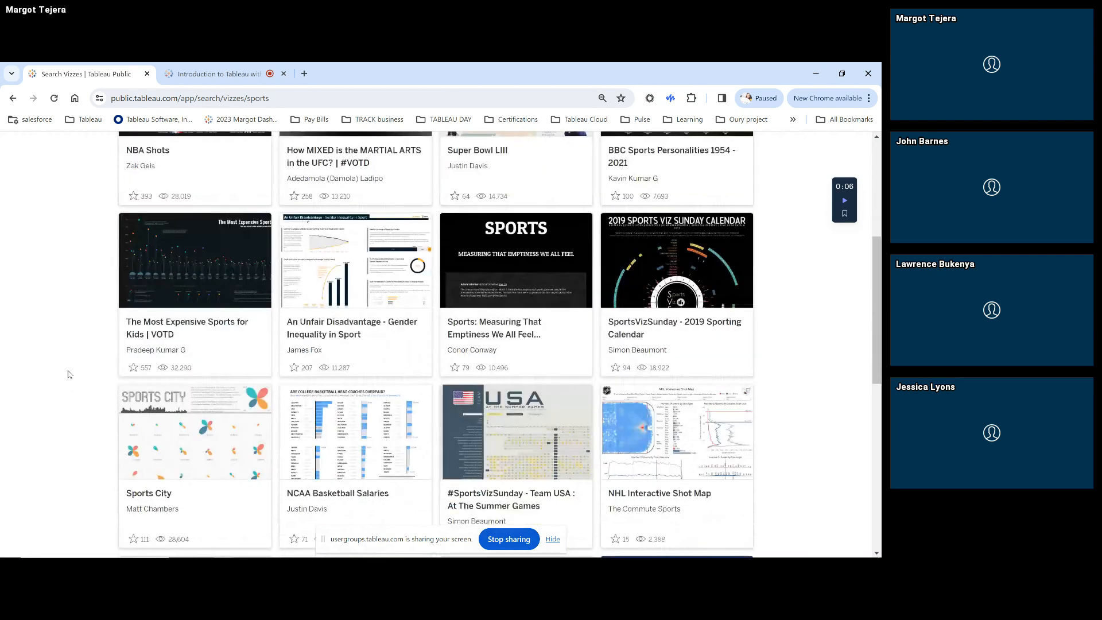
scroll(67, 375, "up", 5)
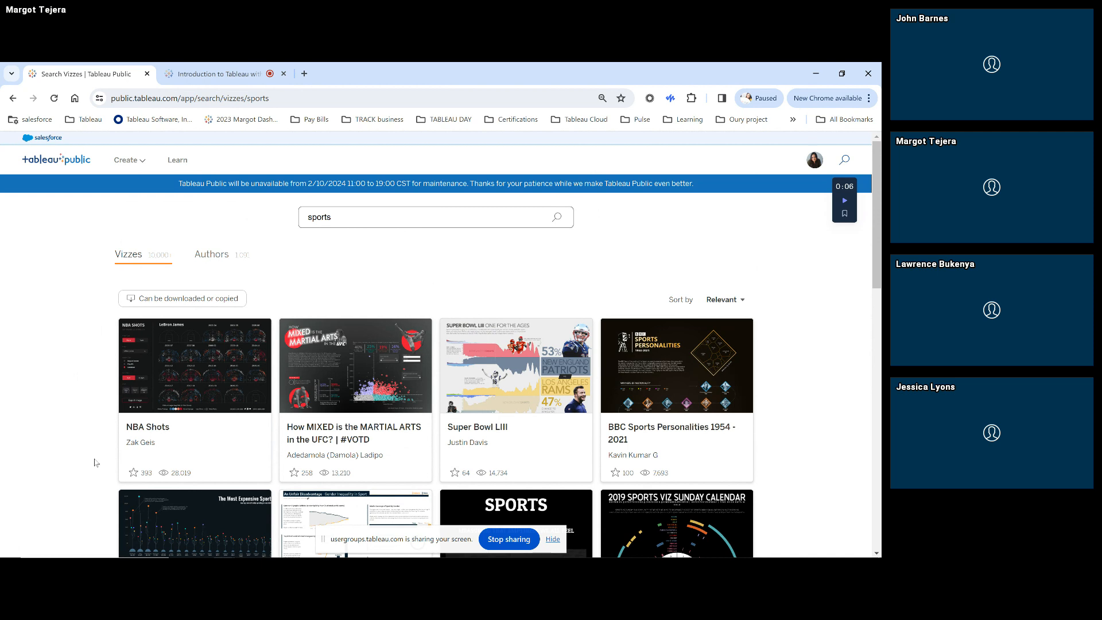
Step: Hide the screen-sharing notice, switch to Tableau Desktop and look over the full list of server connectors
left_click(552, 539)
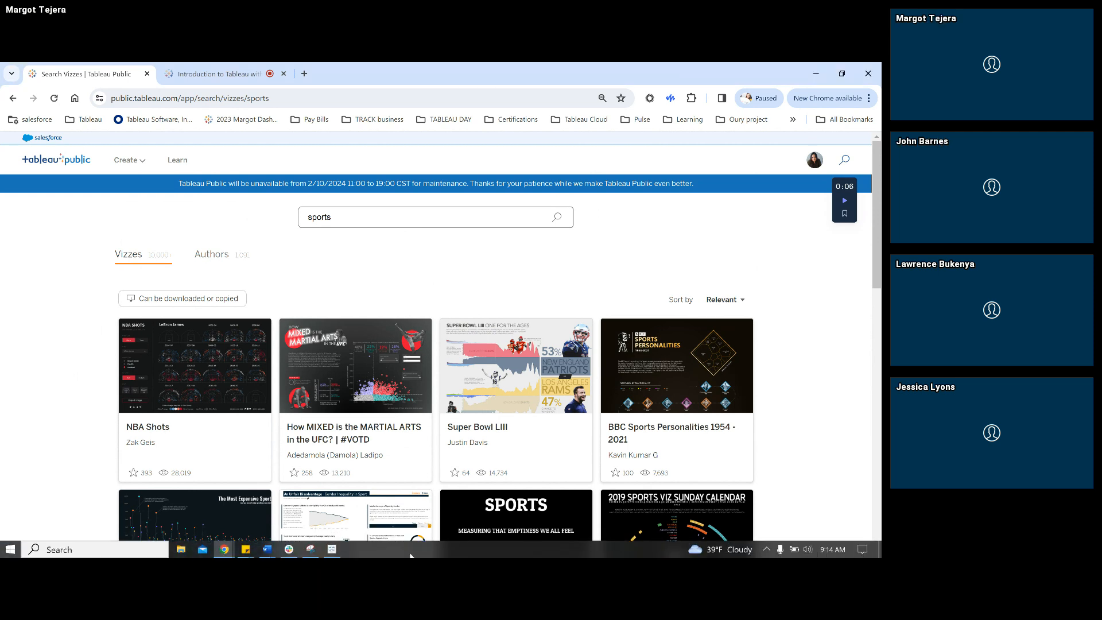
mouse_move(336, 553)
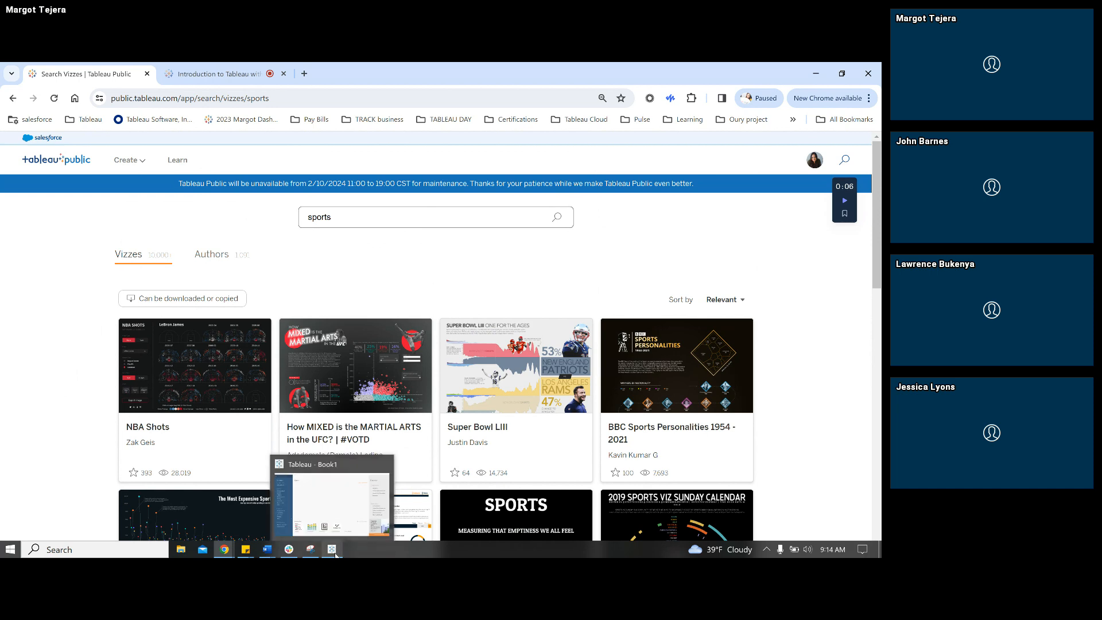
left_click(336, 553)
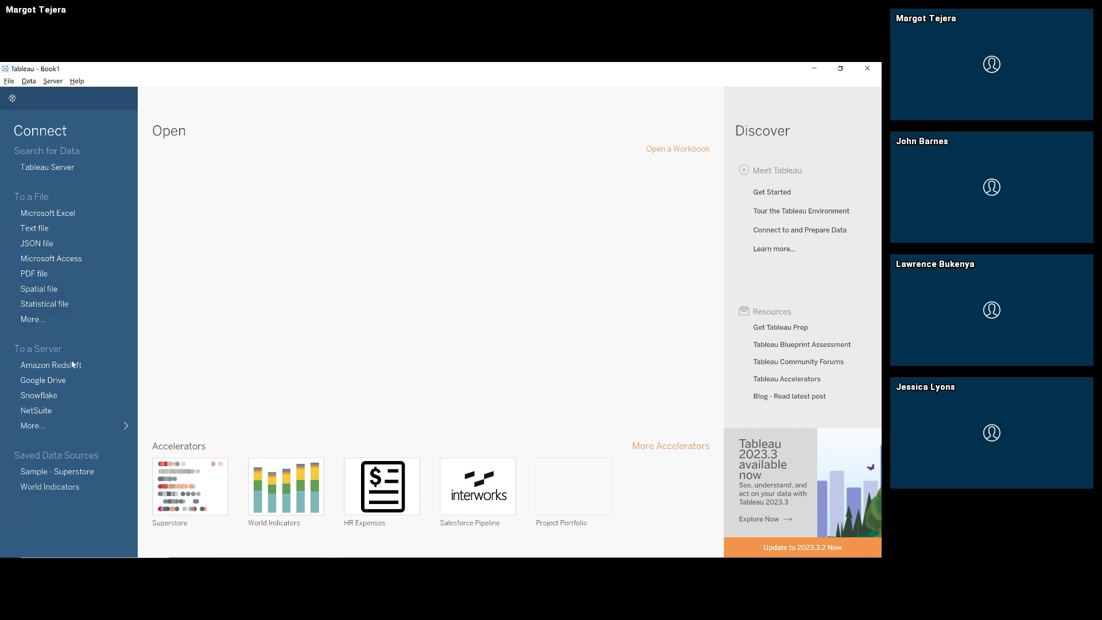
left_click(67, 424)
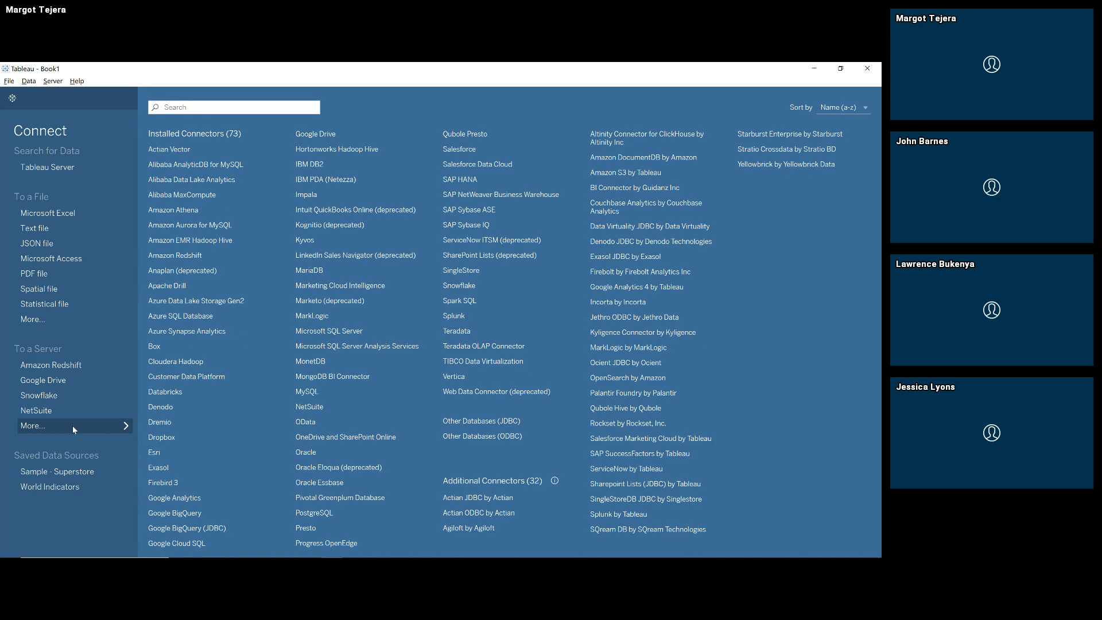
left_click(73, 425)
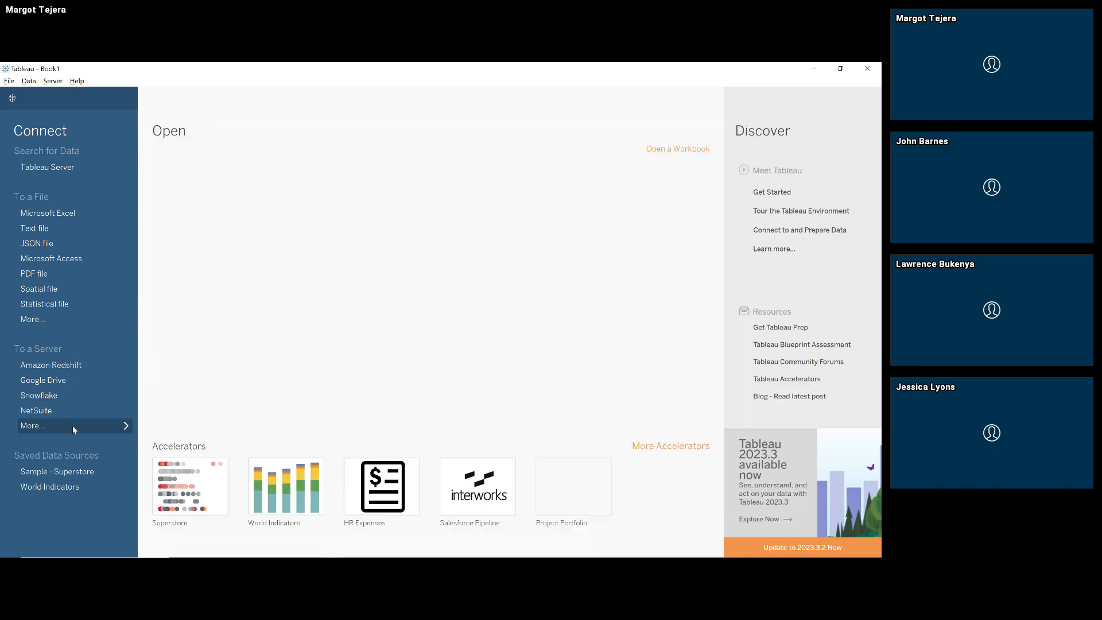
Step: Connect to the saved Sample - Superstore data source and show its data model, dismissing the worksheet hint
left_click(76, 473)
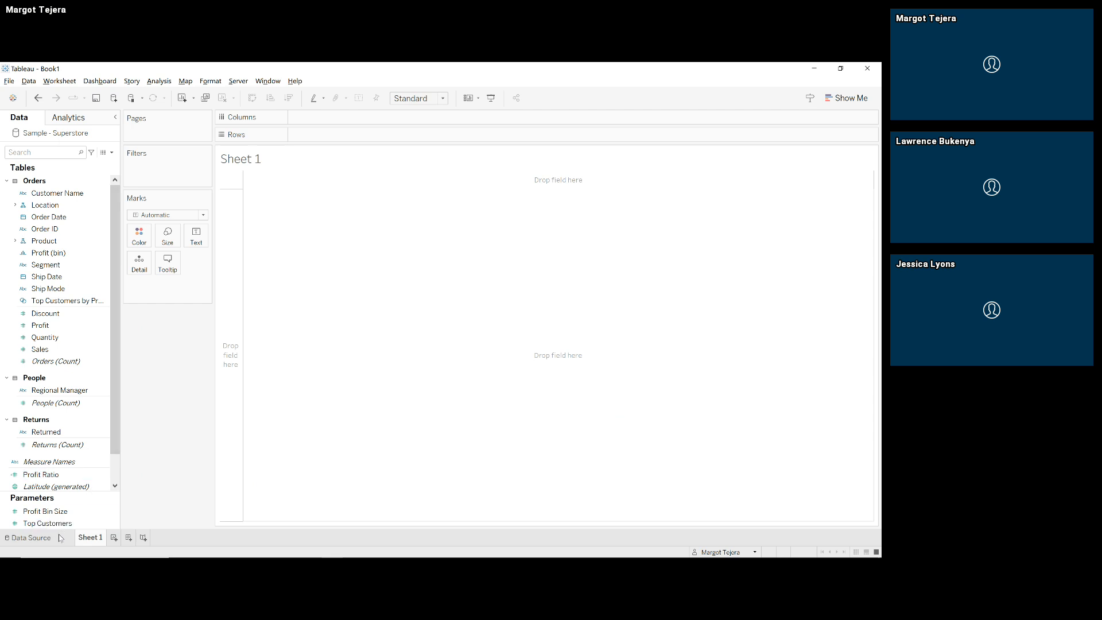
left_click(31, 537)
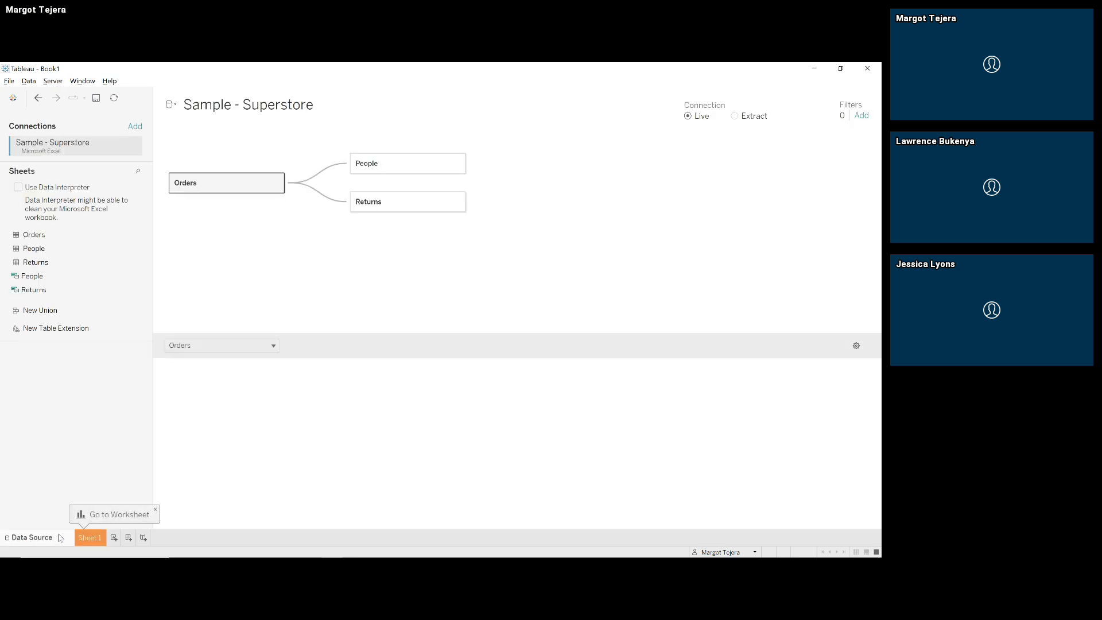
left_click(155, 509)
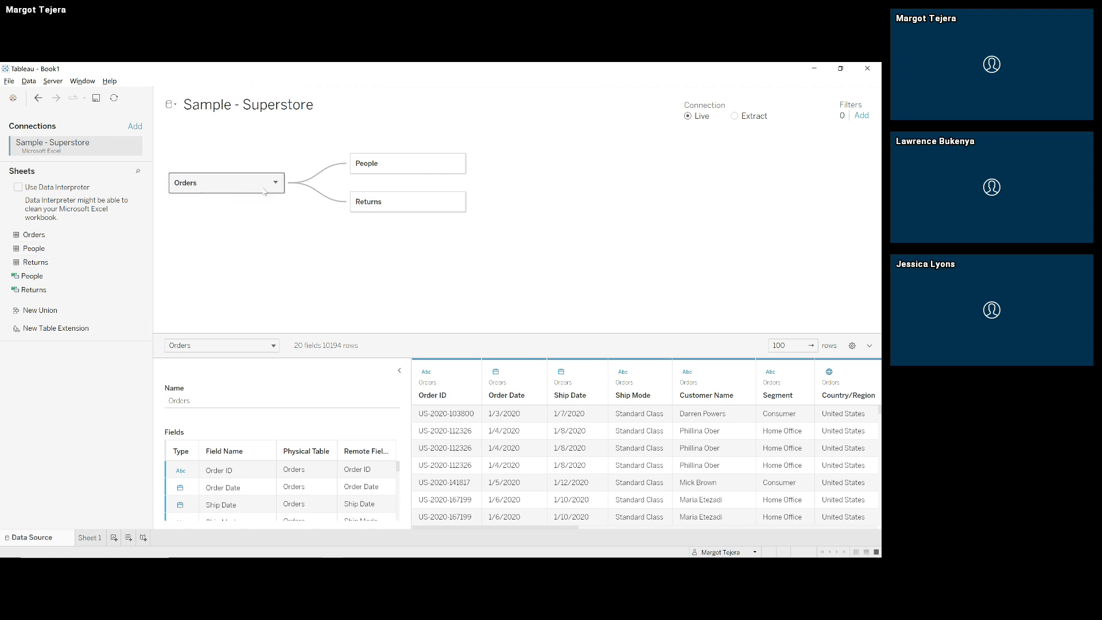
mouse_move(318, 175)
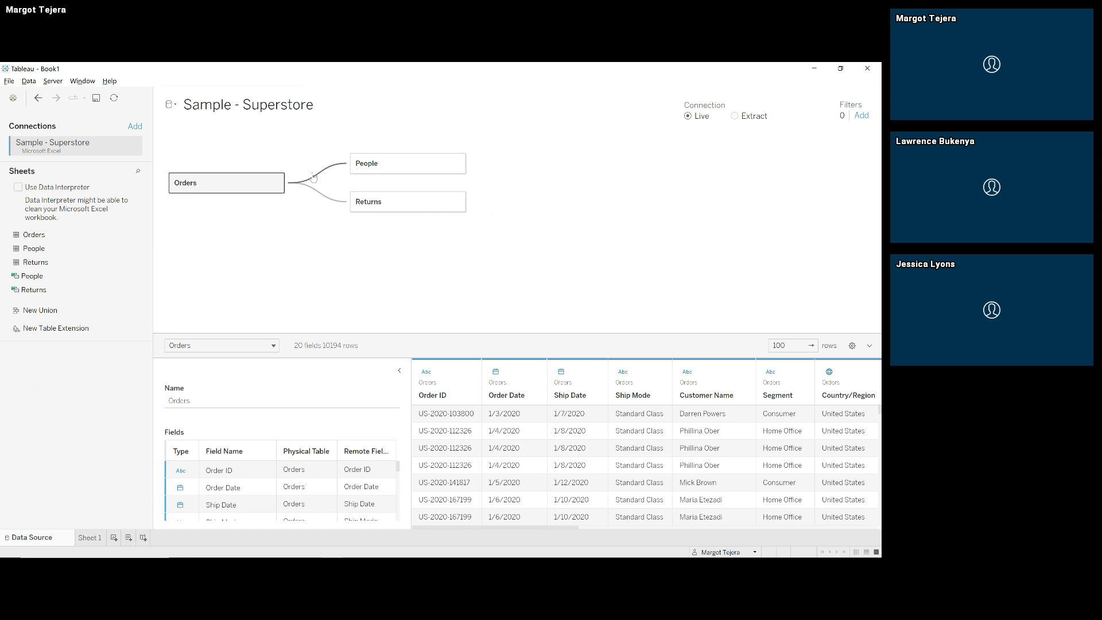
Step: Try joining the People table to Orders inside the Orders logical table, remove the join and return to the data model
double_click(247, 190)
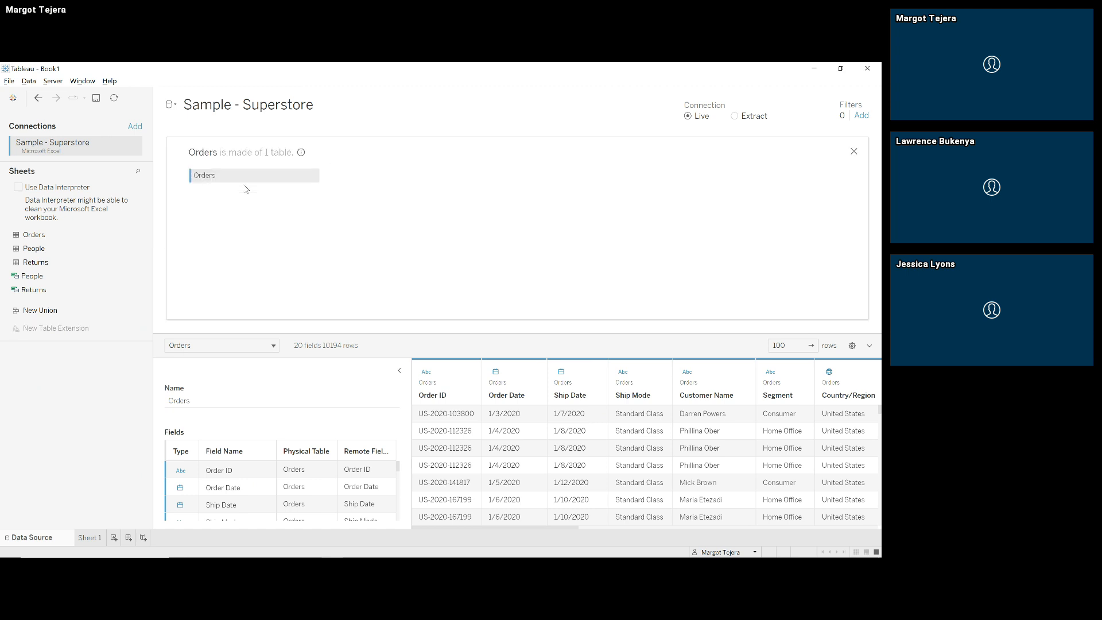
left_click_drag(46, 250, 347, 175)
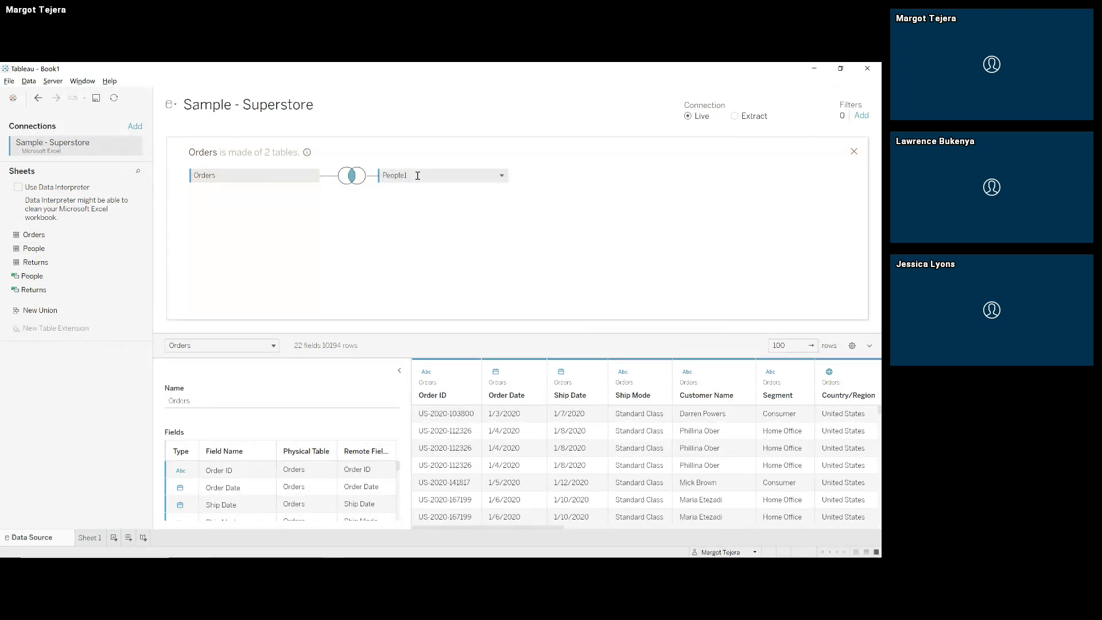
left_click_drag(416, 175, 59, 270)
left_click(854, 152)
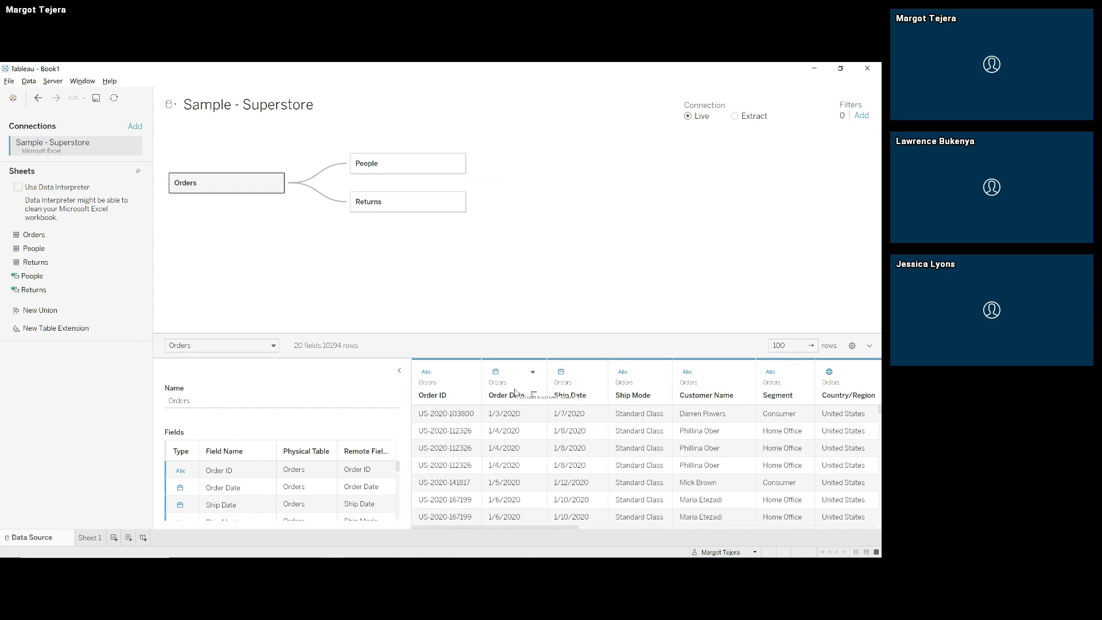
Step: Review the data type choices for Order Date and Order ID, and the field options available for Order ID
left_click(496, 373)
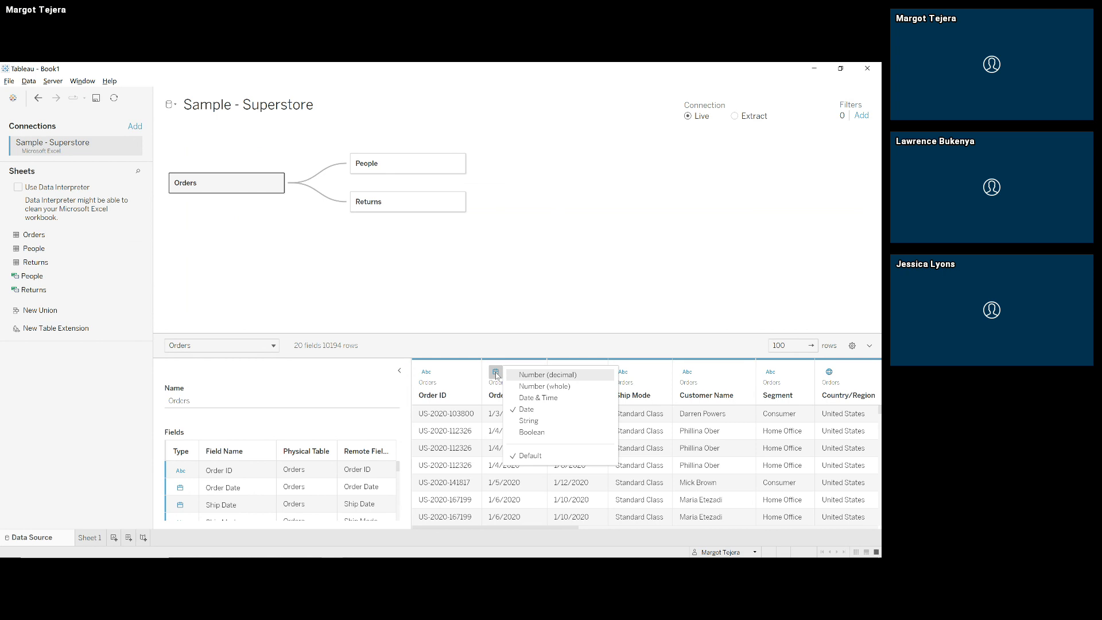
left_click(497, 376)
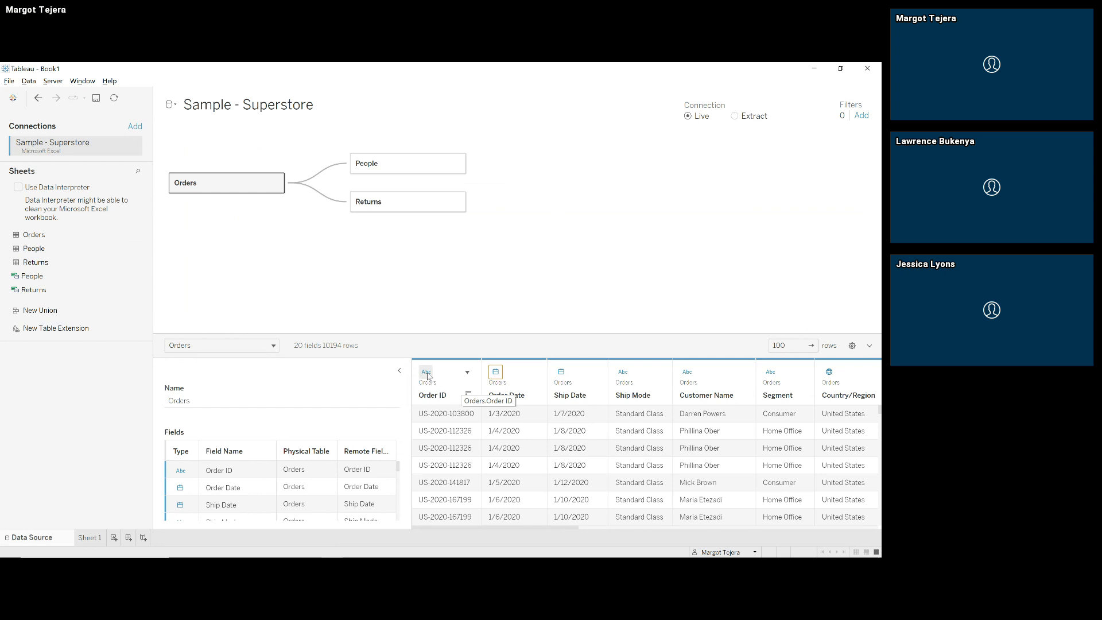
left_click(427, 373)
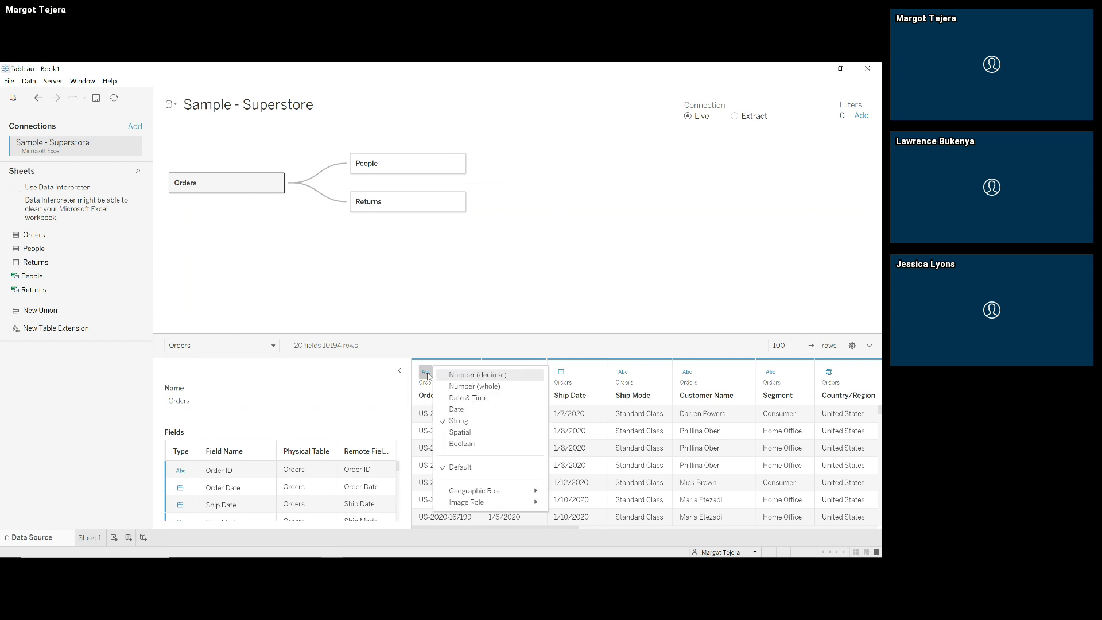
left_click(428, 376)
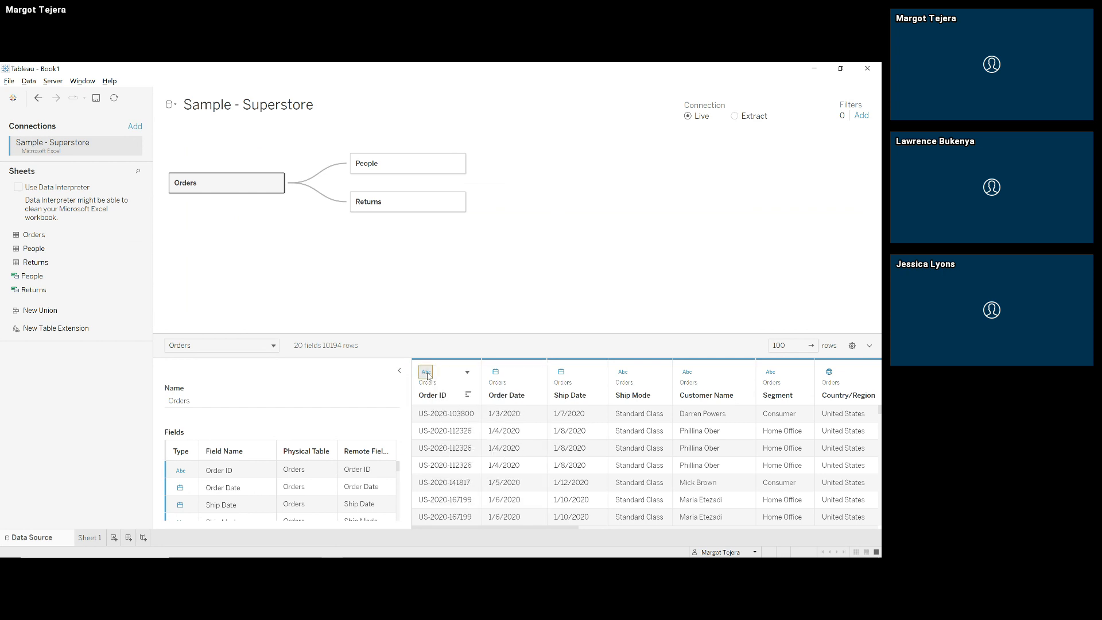
left_click(467, 374)
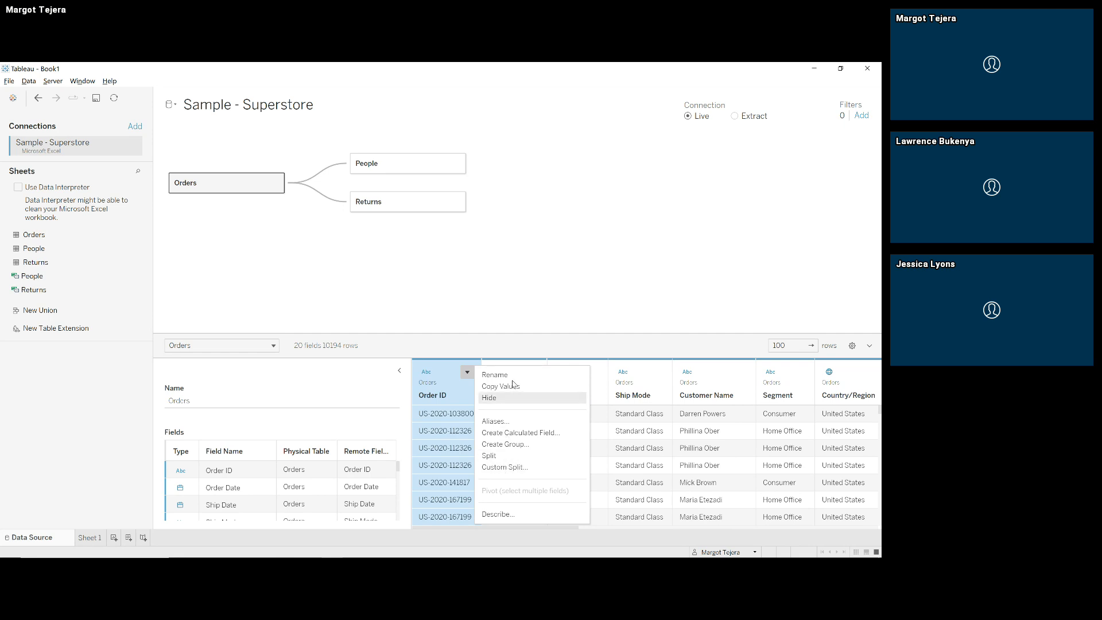
left_click(522, 349)
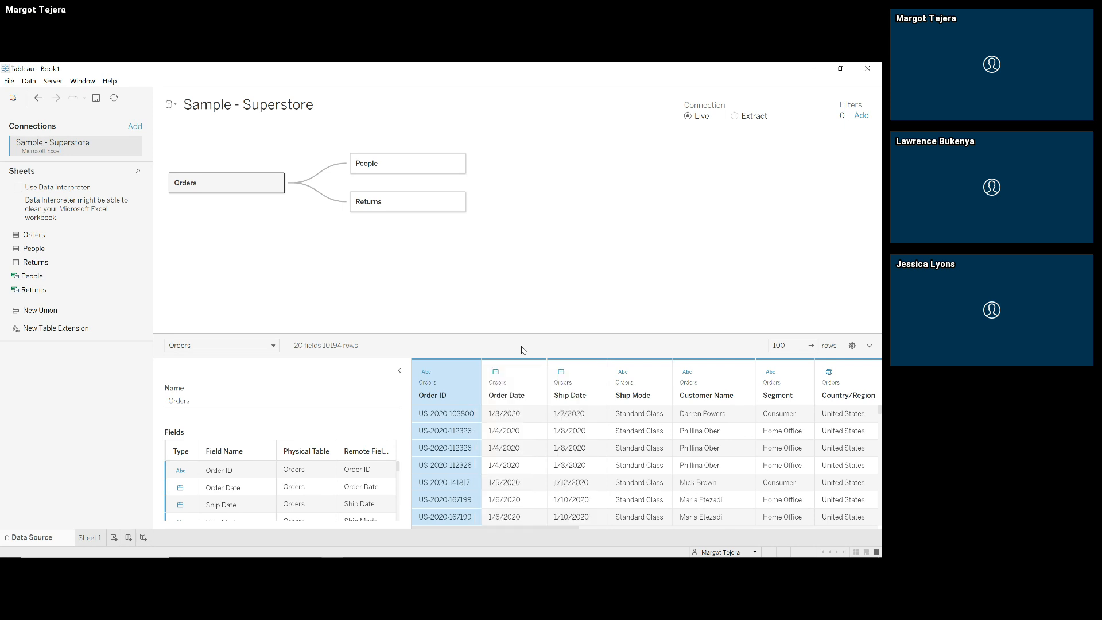
Step: Go to Sheet 1 and look over the Orders, People and Returns fields, including Customer Name
left_click(90, 537)
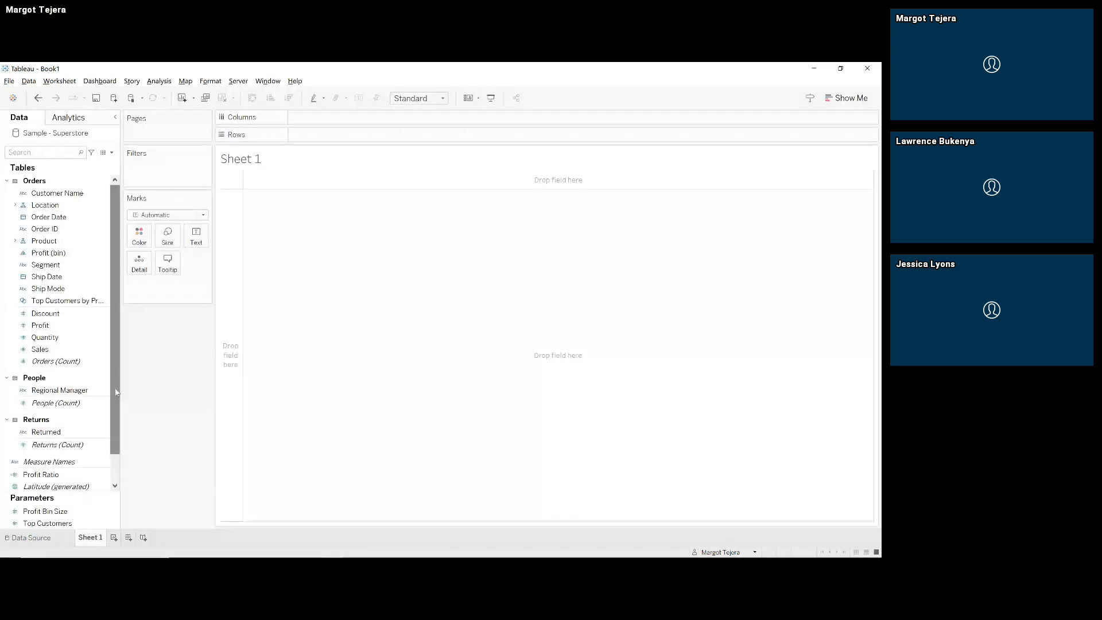
left_click_drag(115, 392, 115, 362)
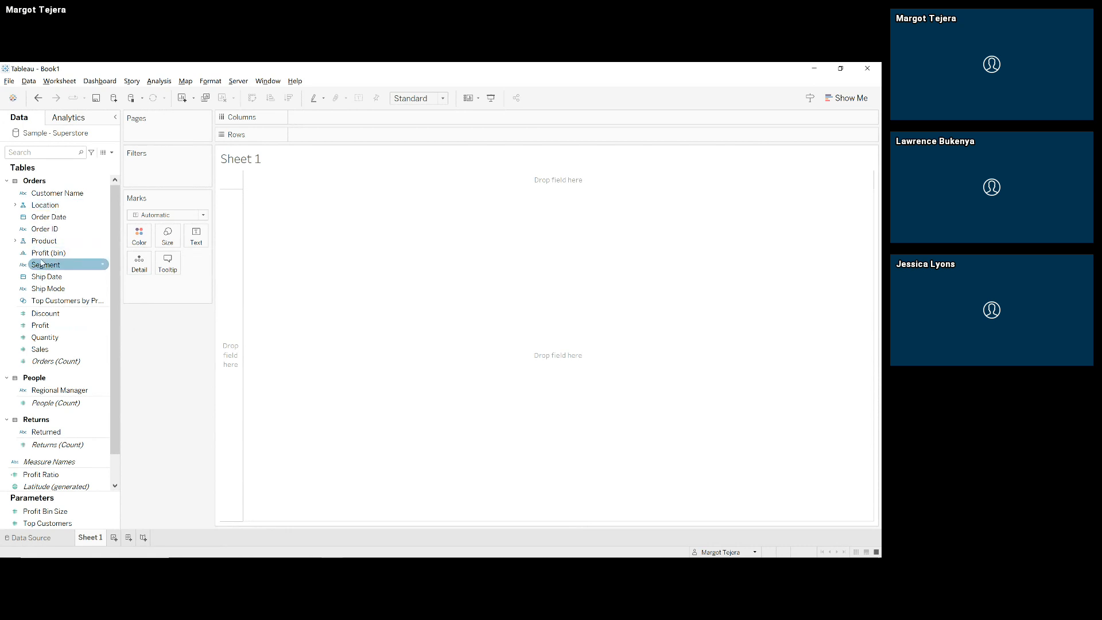
left_click_drag(112, 358, 117, 329)
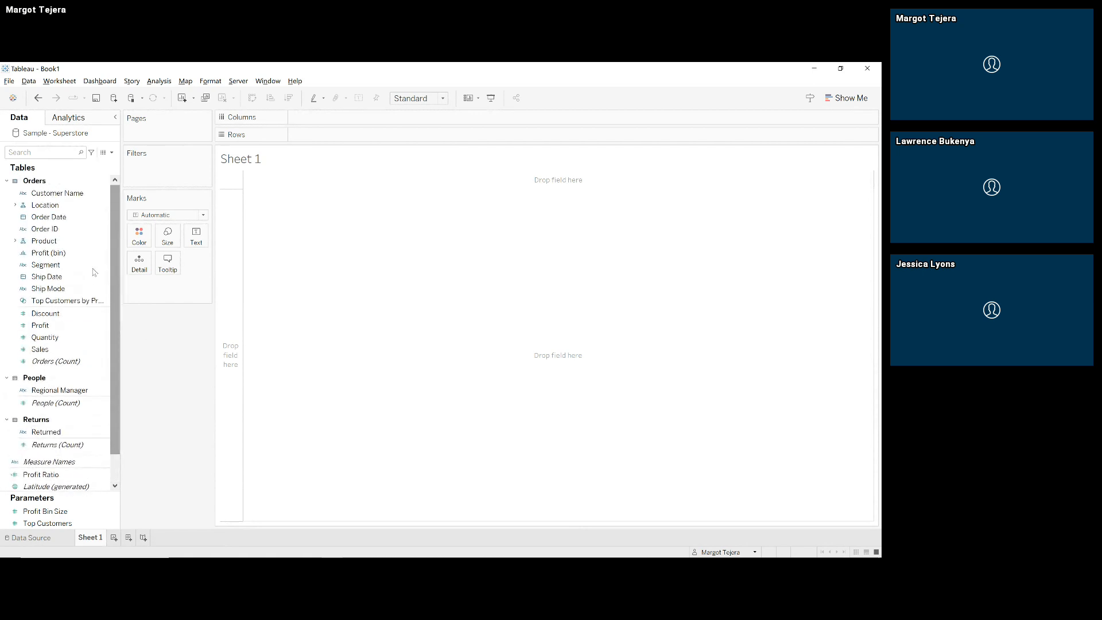
left_click(73, 195)
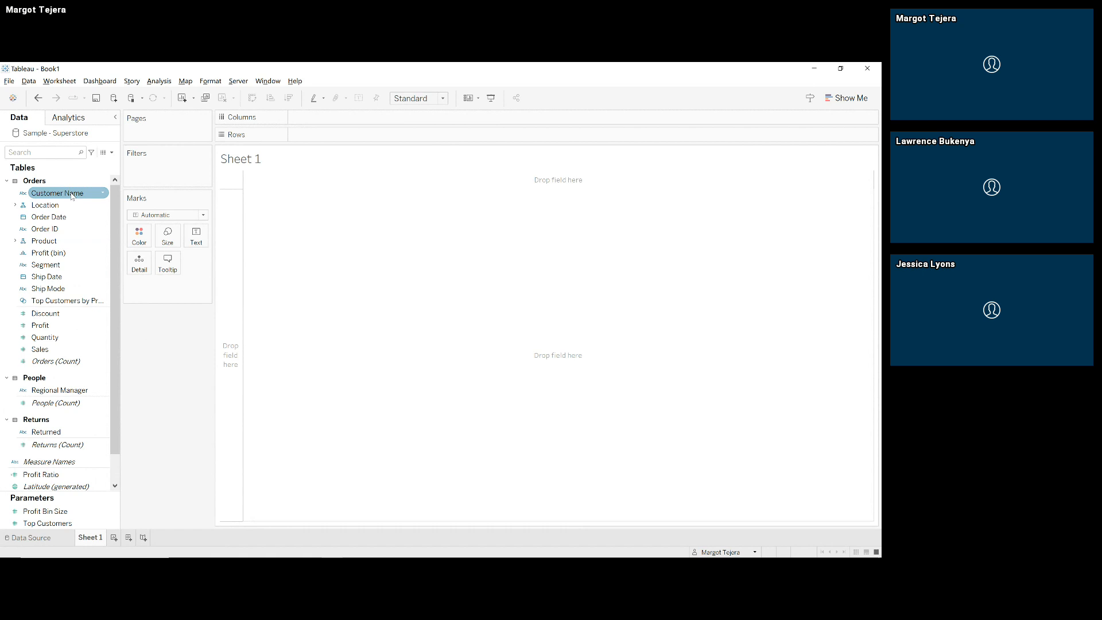
Step: Expand the Location hierarchy, plot State/Province as a map on Sheet 1 and inspect its state marks
left_click(15, 206)
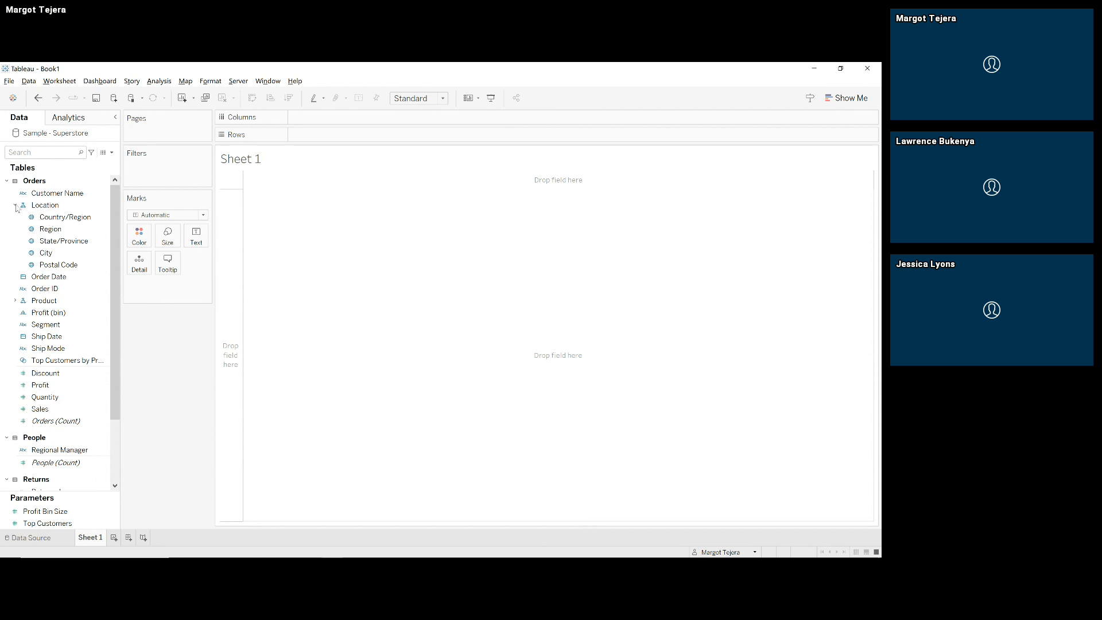
left_click(66, 245)
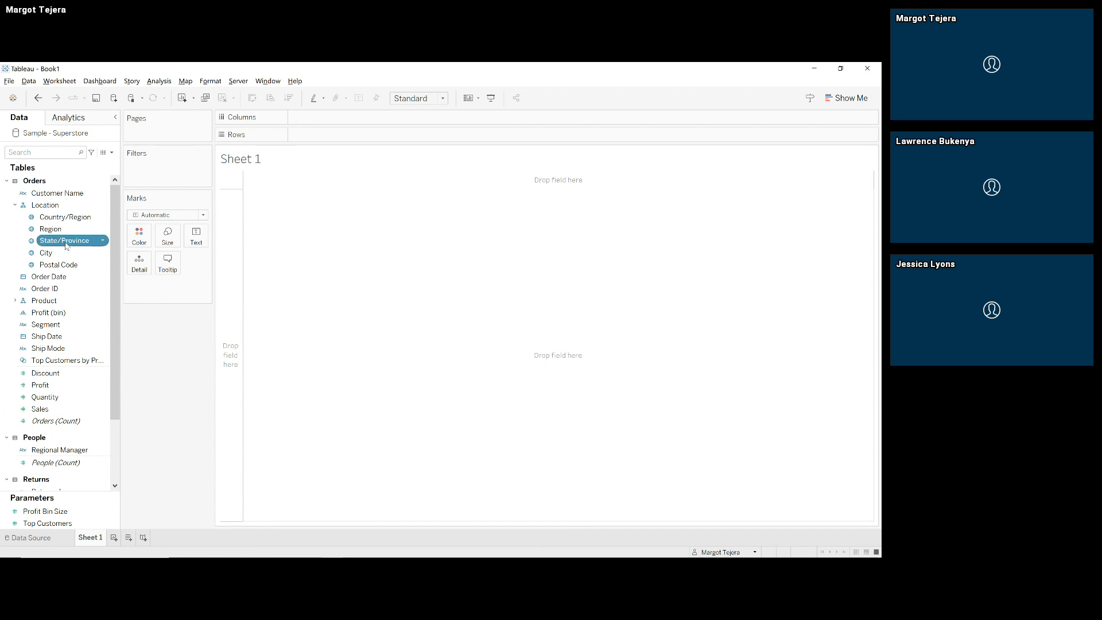
double_click(66, 246)
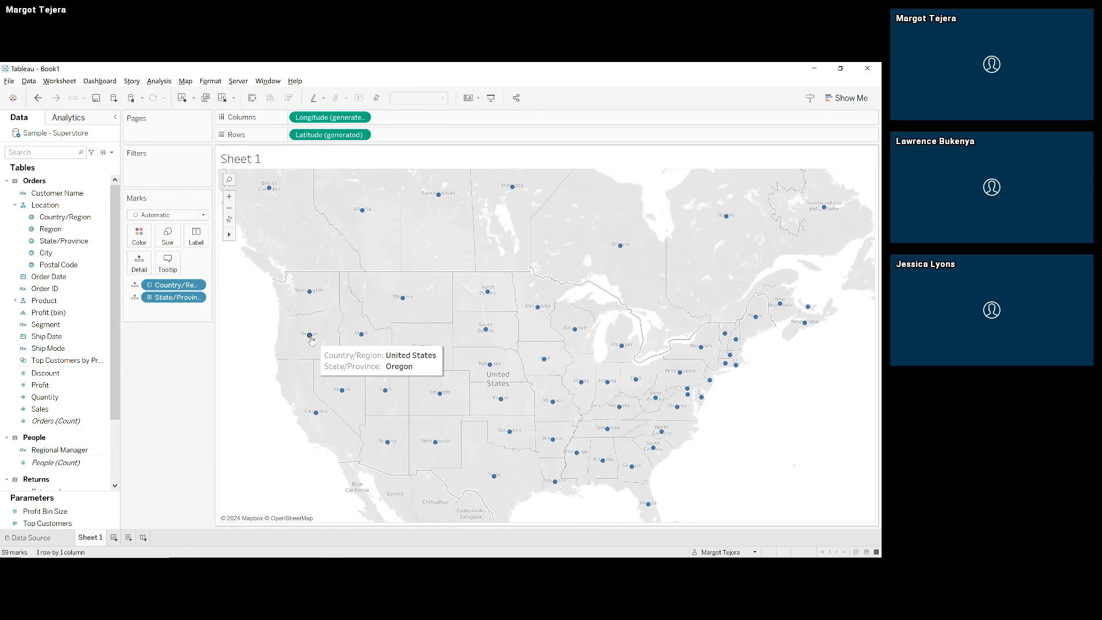
mouse_move(361, 336)
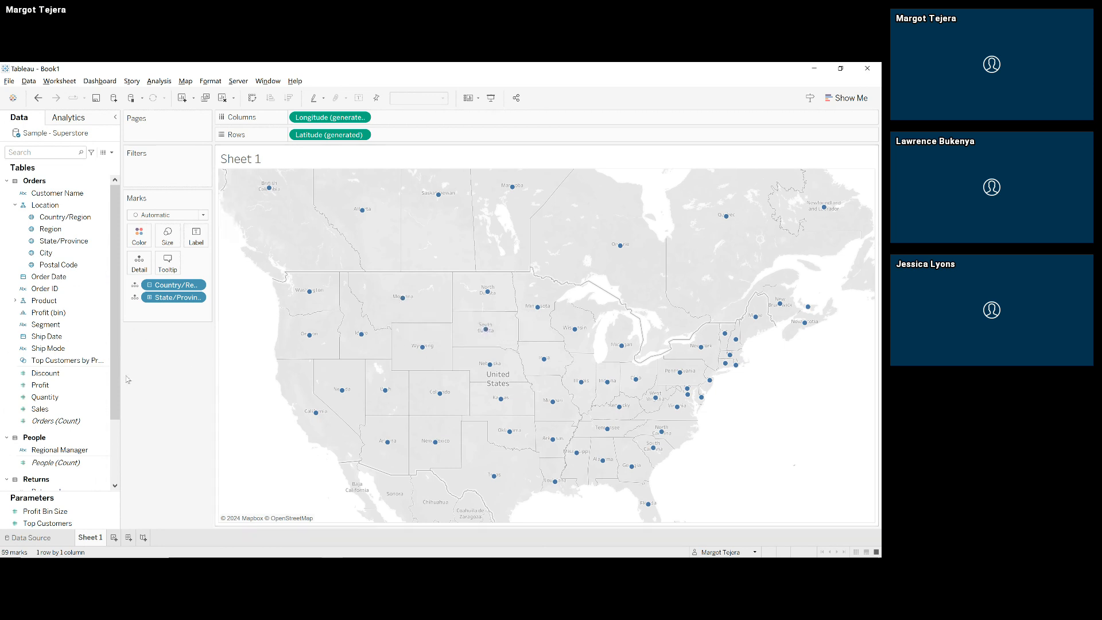
left_click_drag(117, 377, 117, 382)
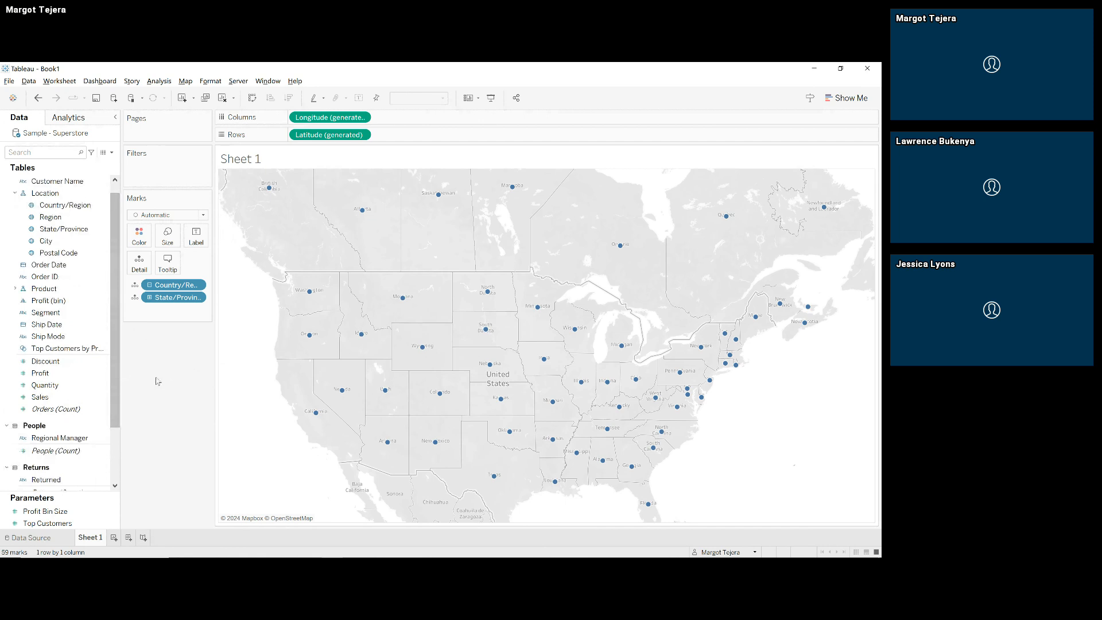
Step: Colour the states and provinces on the Sheet 1 map by Sales and inspect California's shading
left_click(64, 400)
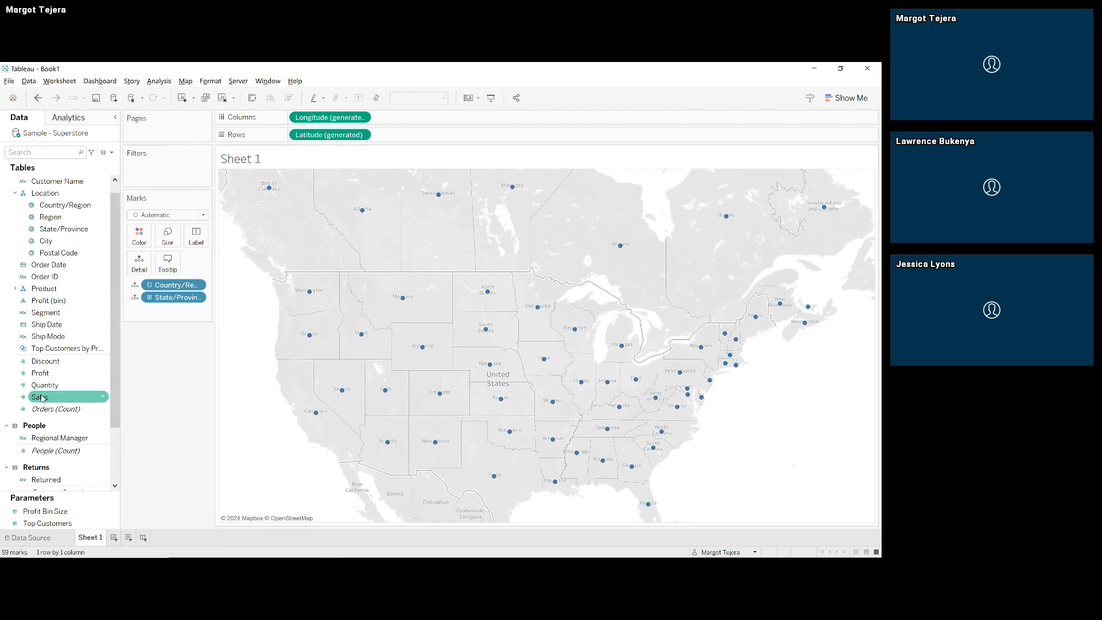
left_click_drag(58, 397, 141, 236)
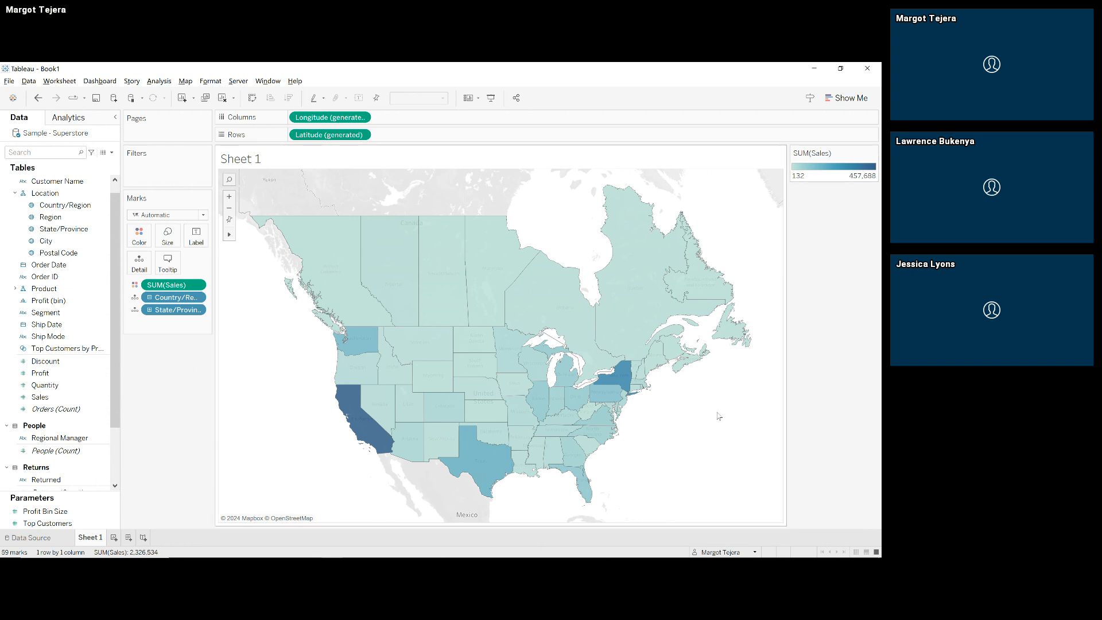
mouse_move(375, 437)
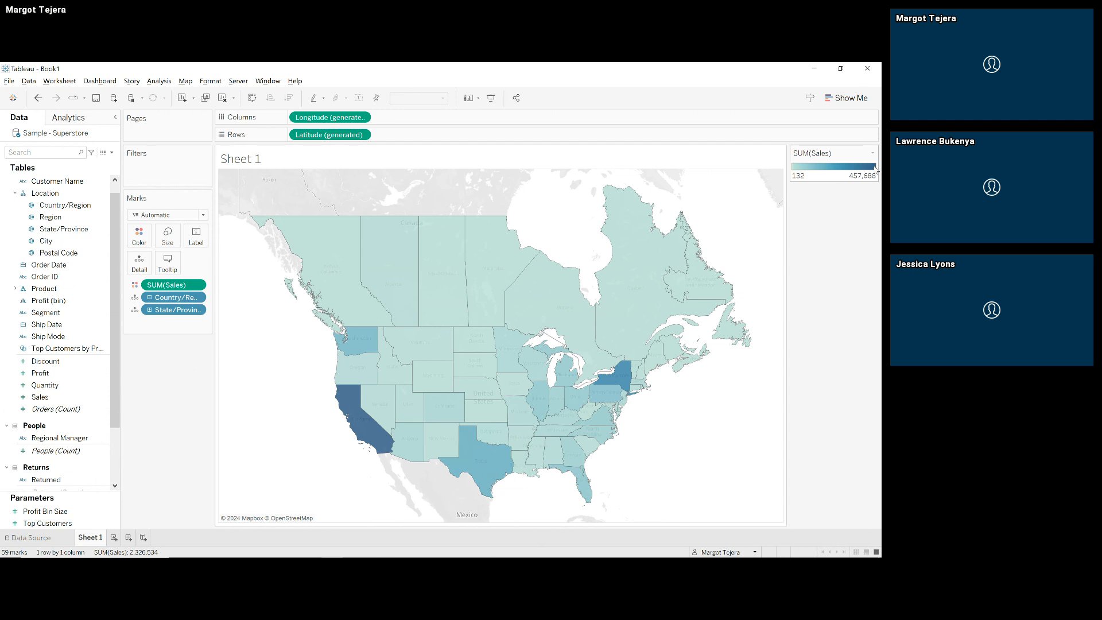
mouse_move(353, 403)
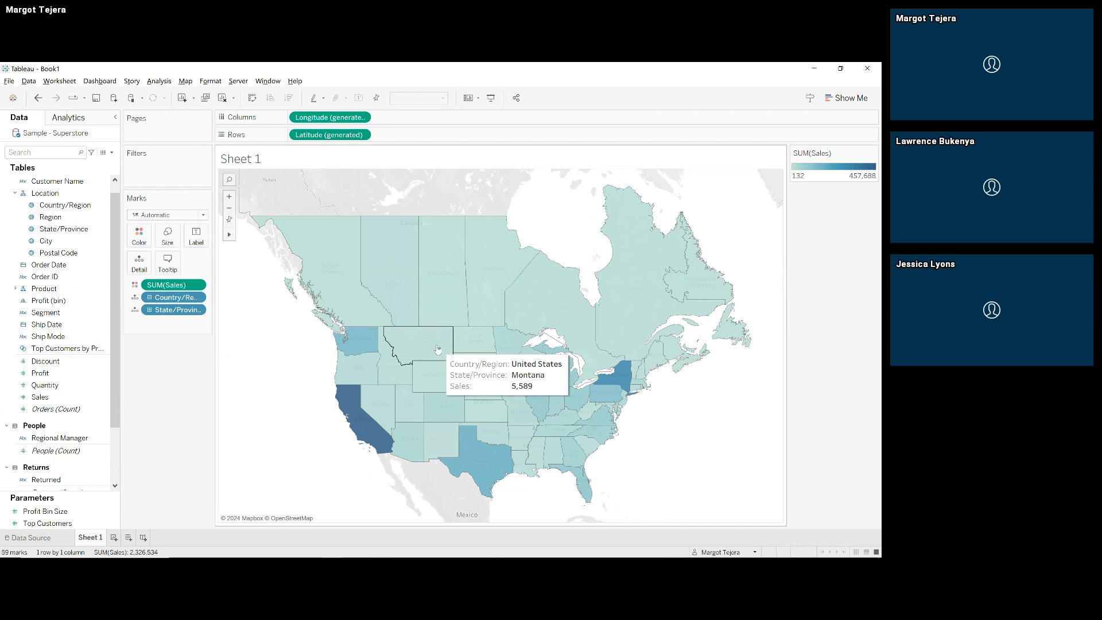
Step: Try the Dark background map, and set the map's background style to Streets
left_click(186, 85)
mouse_move(205, 95)
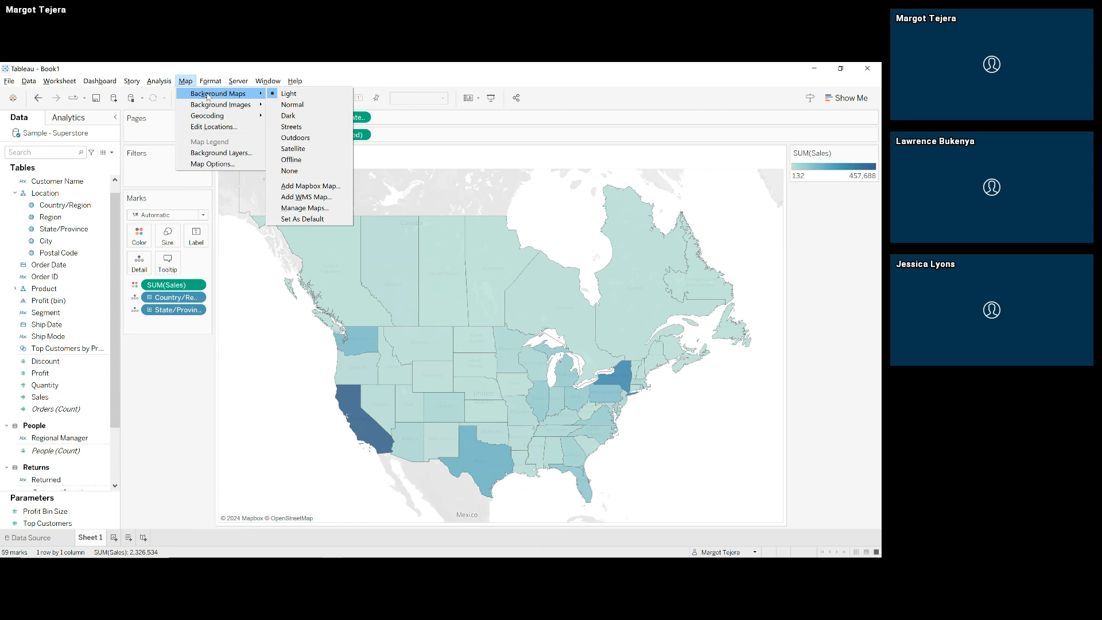
left_click(295, 117)
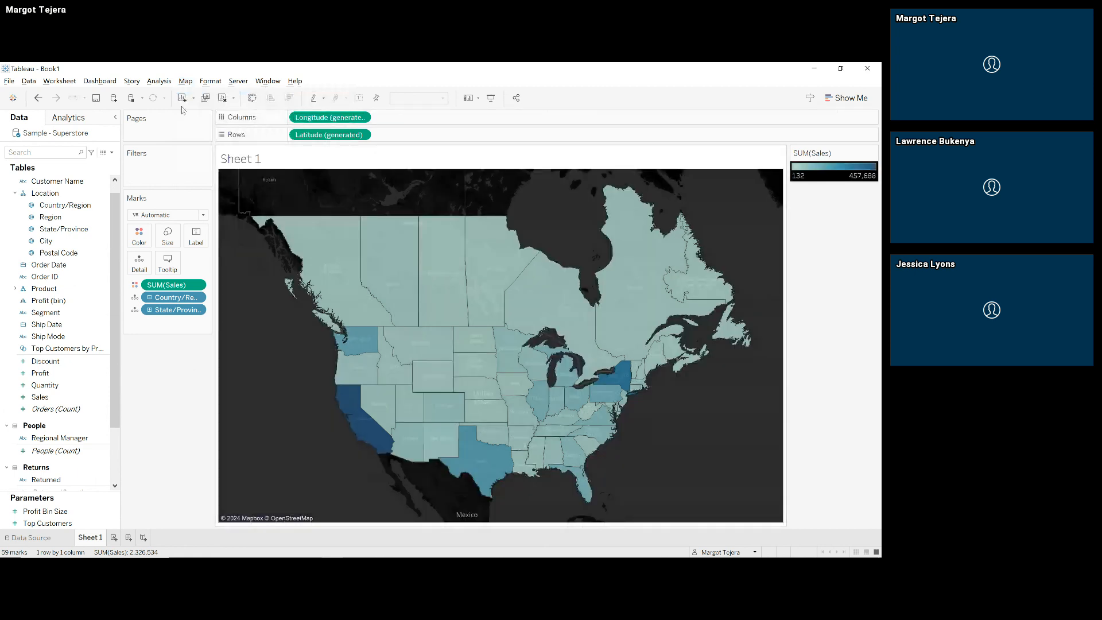
left_click(186, 81)
mouse_move(209, 99)
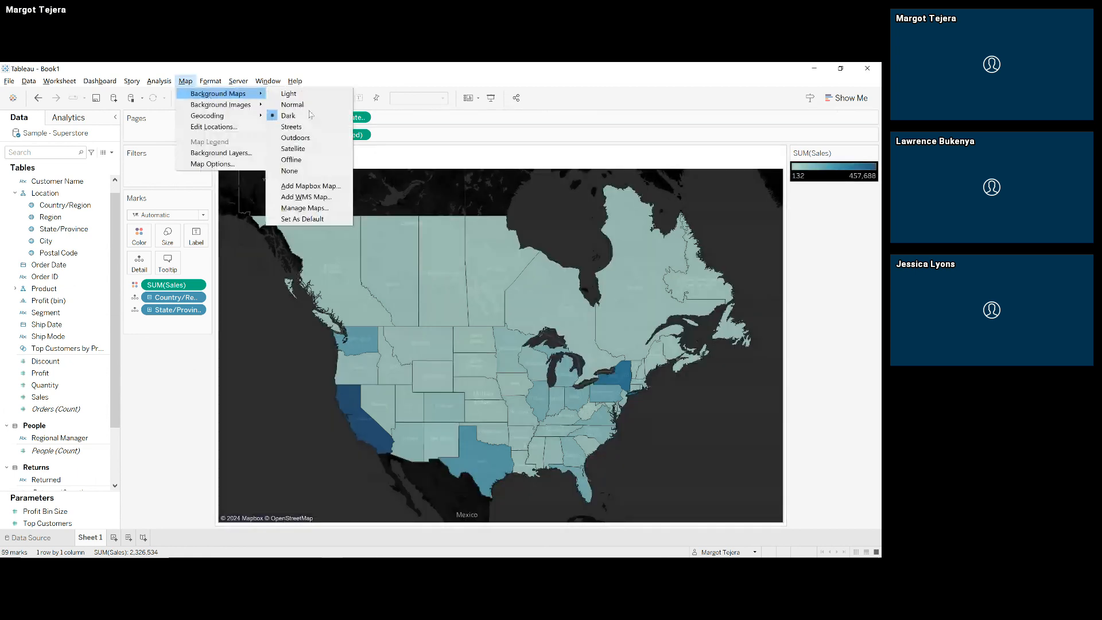
left_click(292, 127)
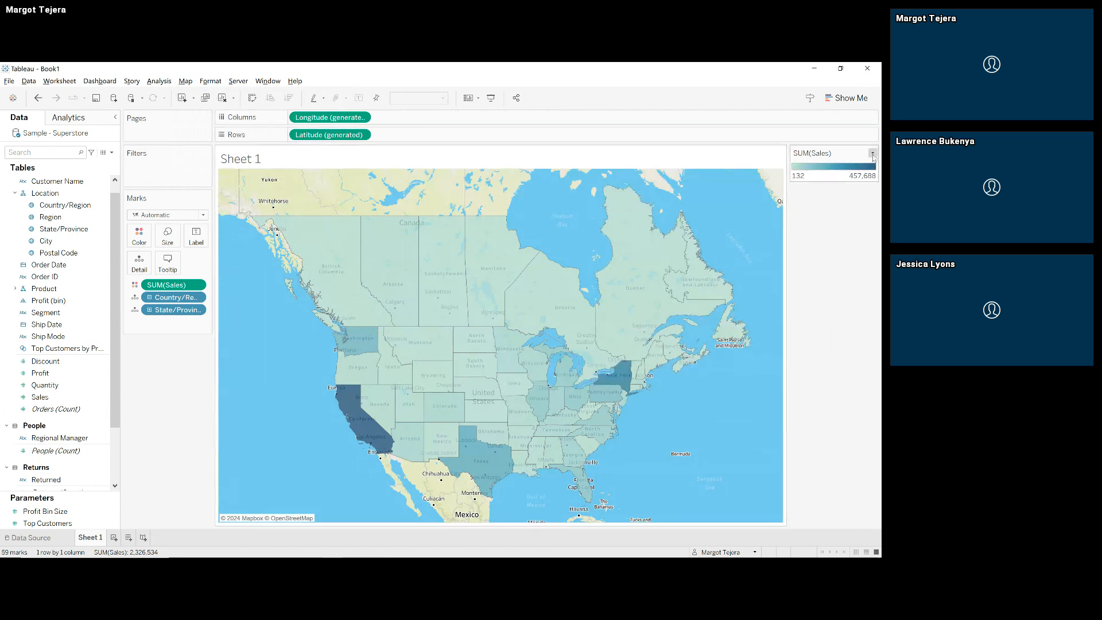
Step: Apply the Red-Green Diverging palette to the map's Sales colours
left_click(873, 154)
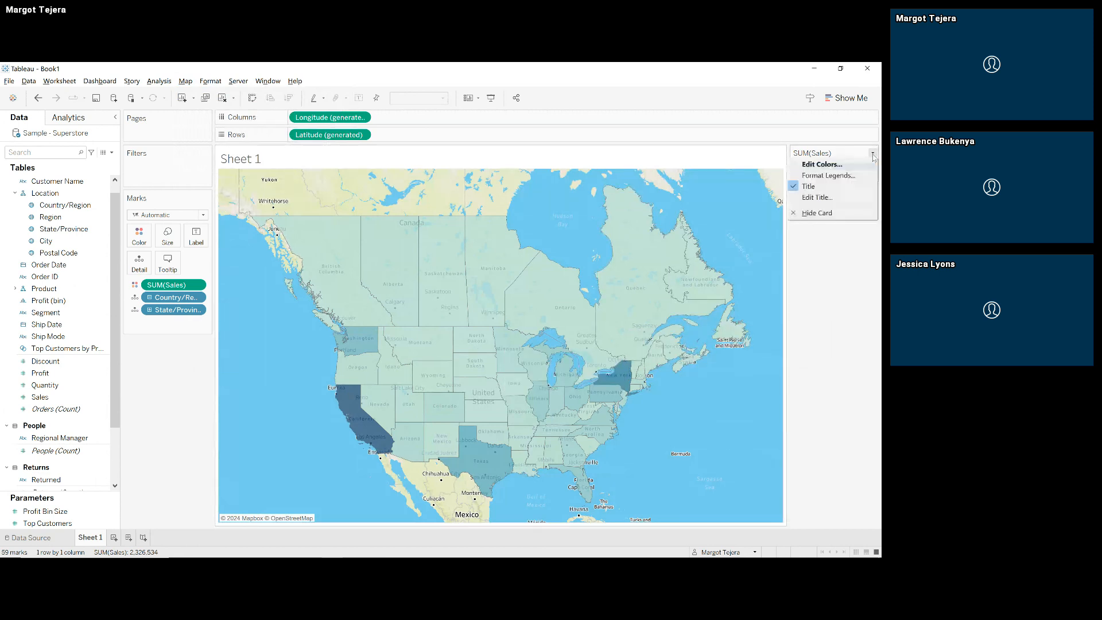
left_click(838, 166)
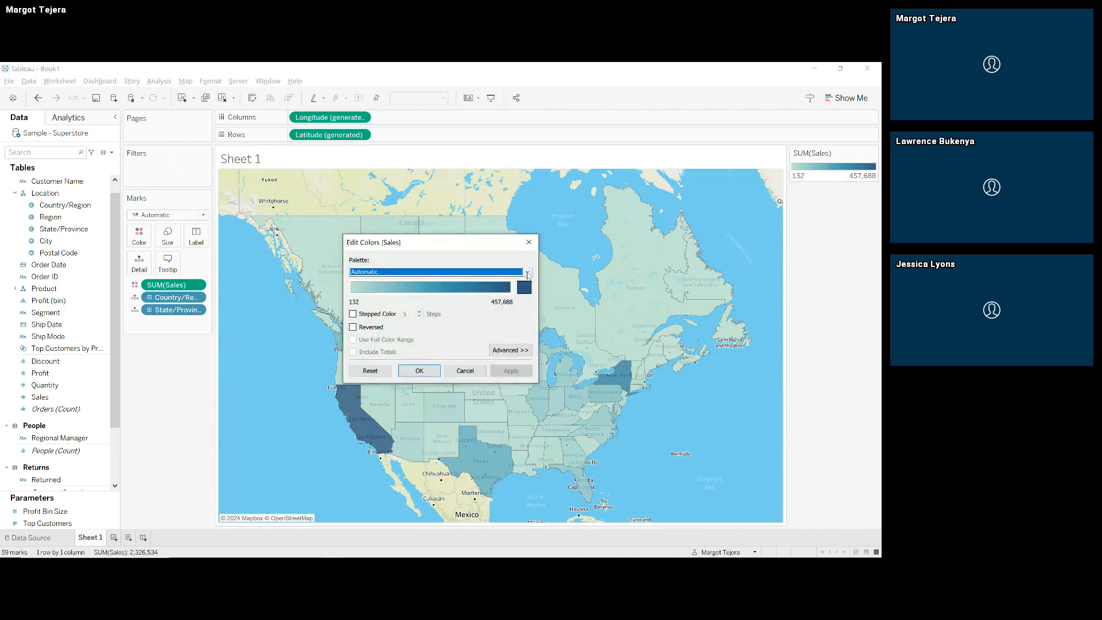
left_click(527, 272)
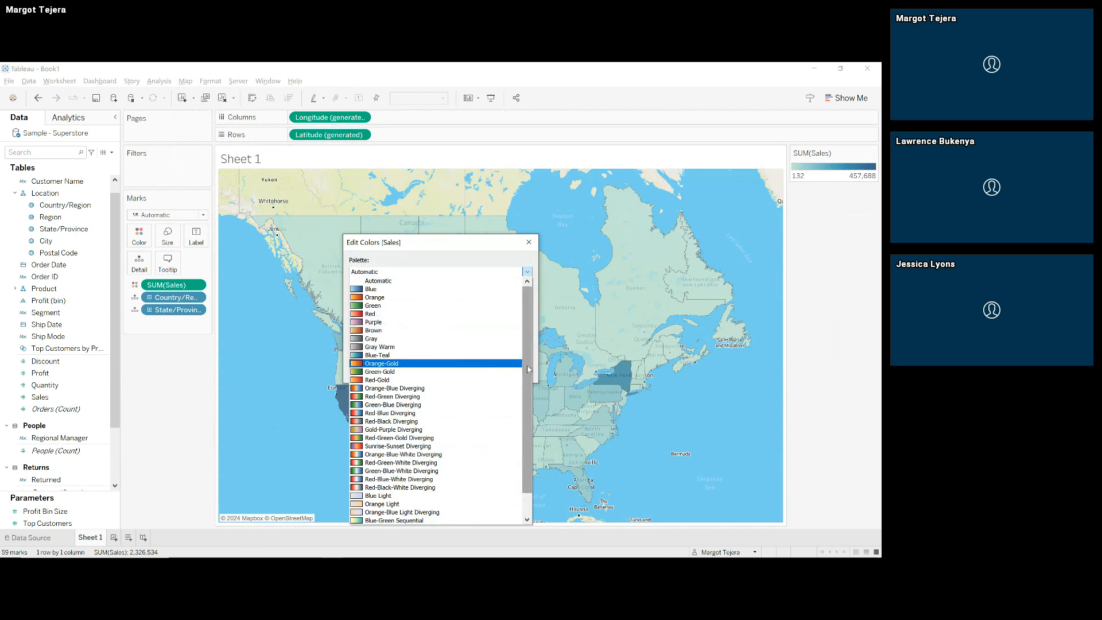
left_click_drag(526, 368, 526, 376)
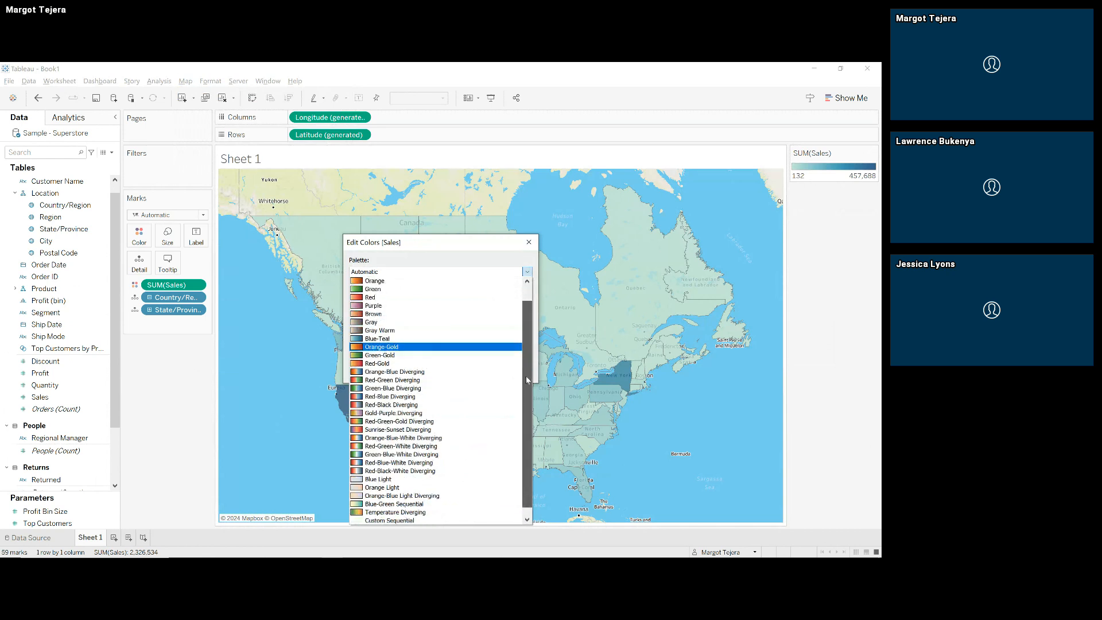
left_click(453, 380)
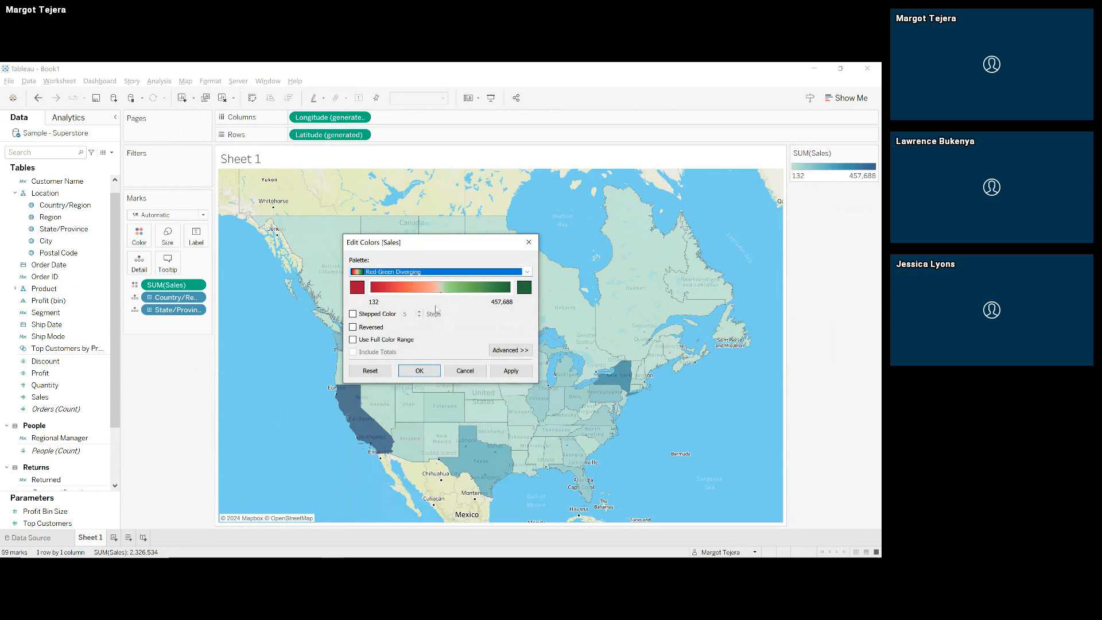
left_click(423, 370)
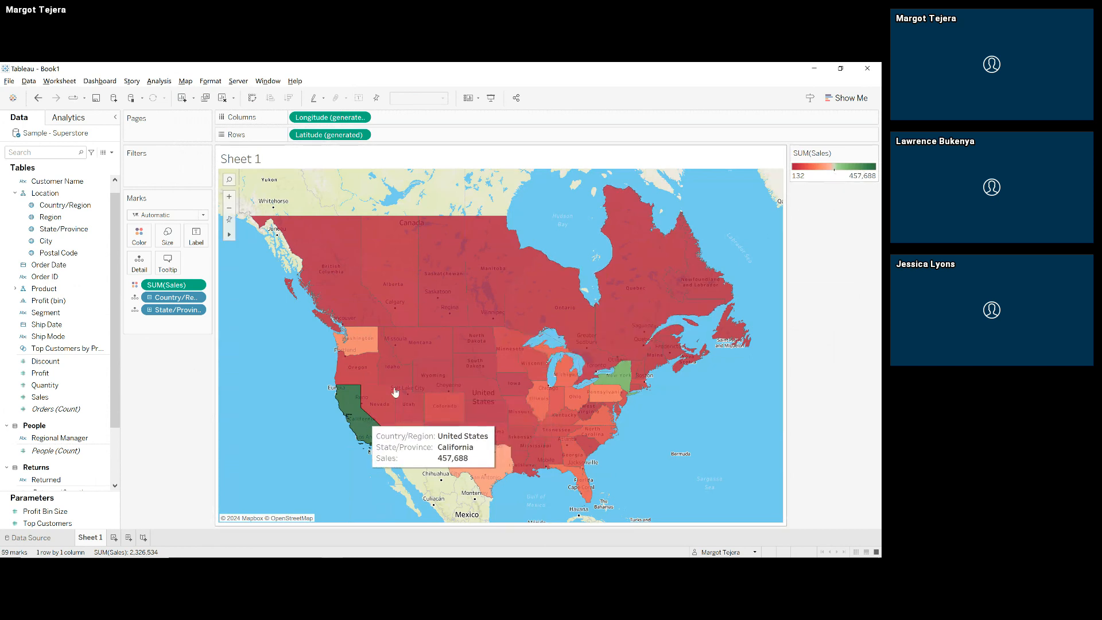
Step: Change the palette of the map's Sales colours to Green
left_click(872, 153)
left_click(849, 165)
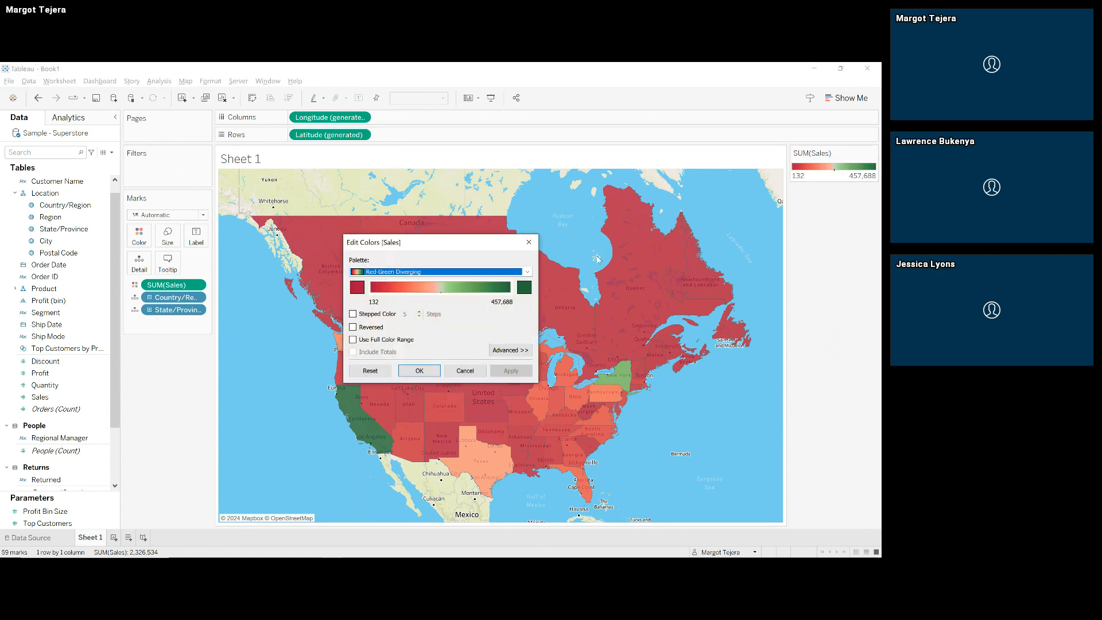
left_click(533, 274)
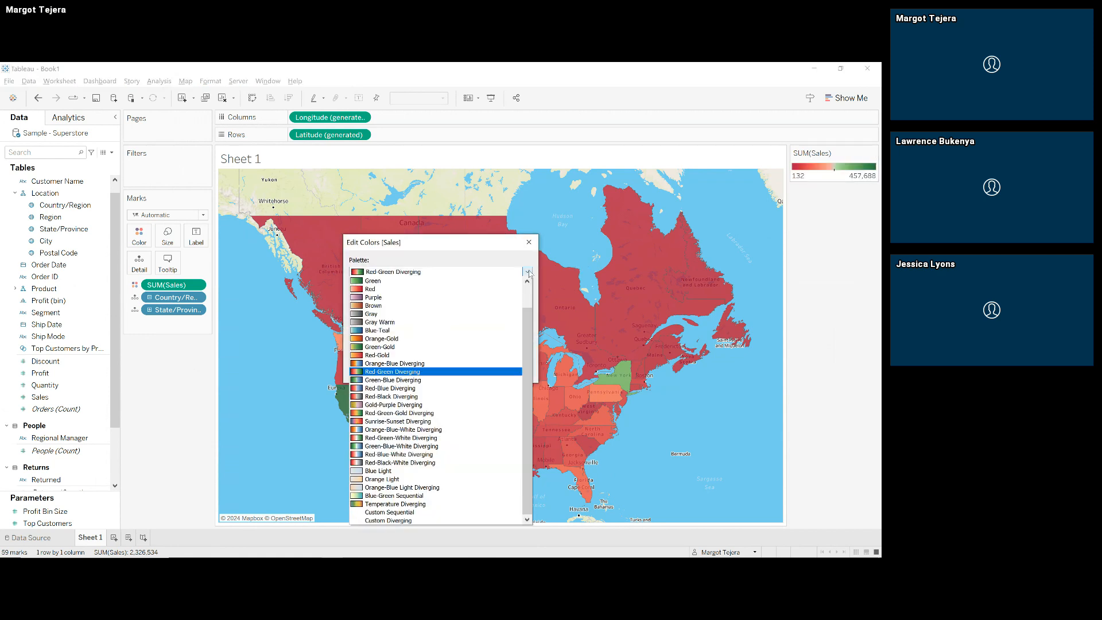
left_click(470, 281)
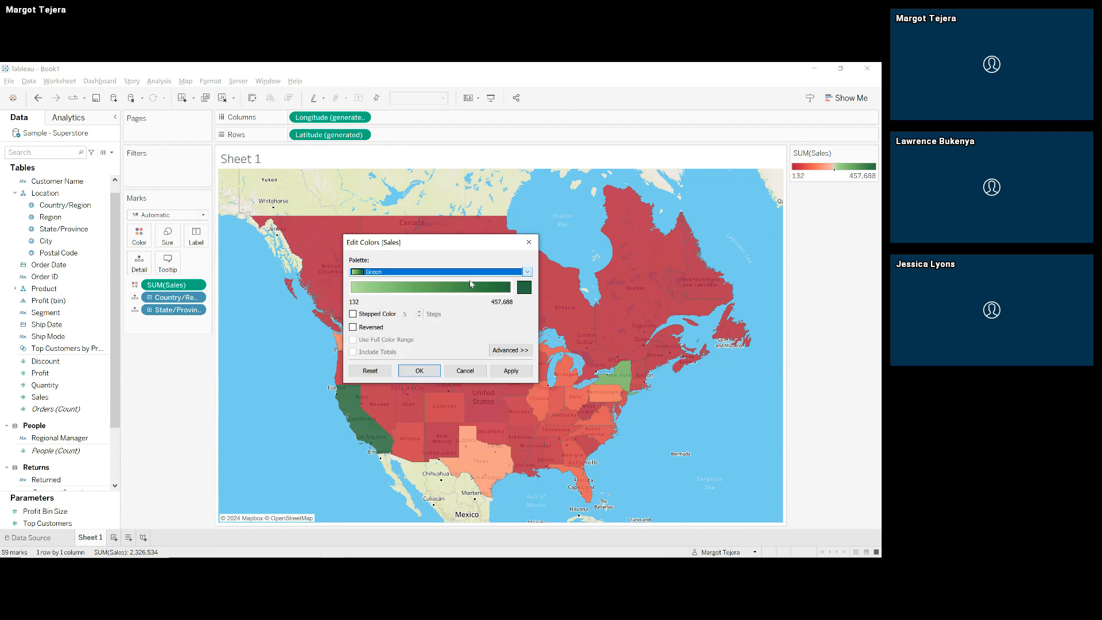
left_click(420, 371)
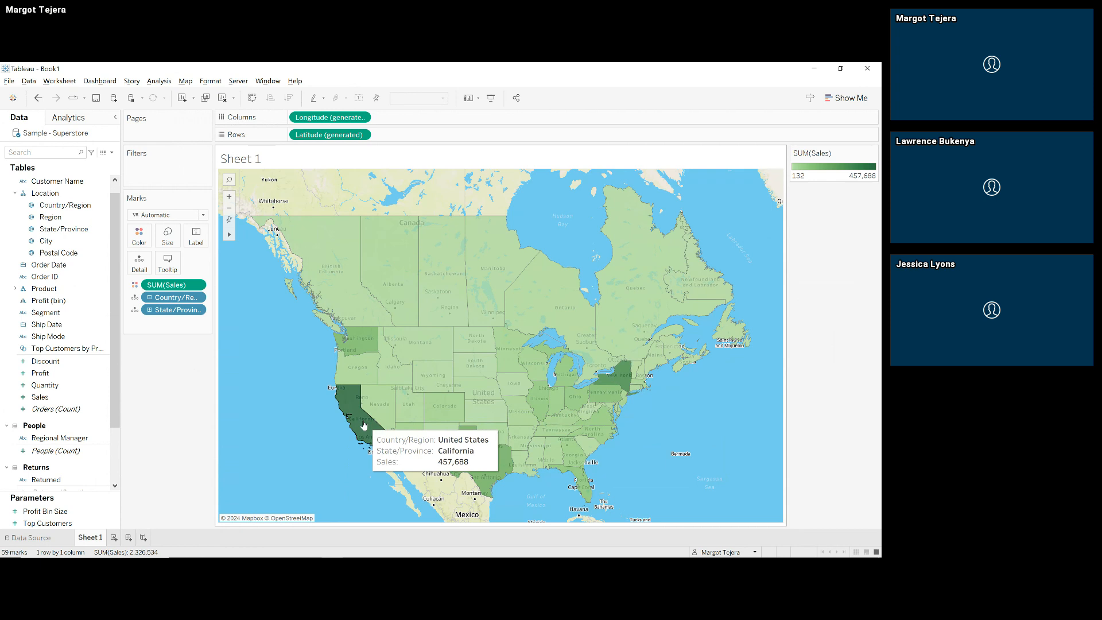
Step: Rename Sheet 1 as Map and inspect the sales details of individual states
double_click(92, 538)
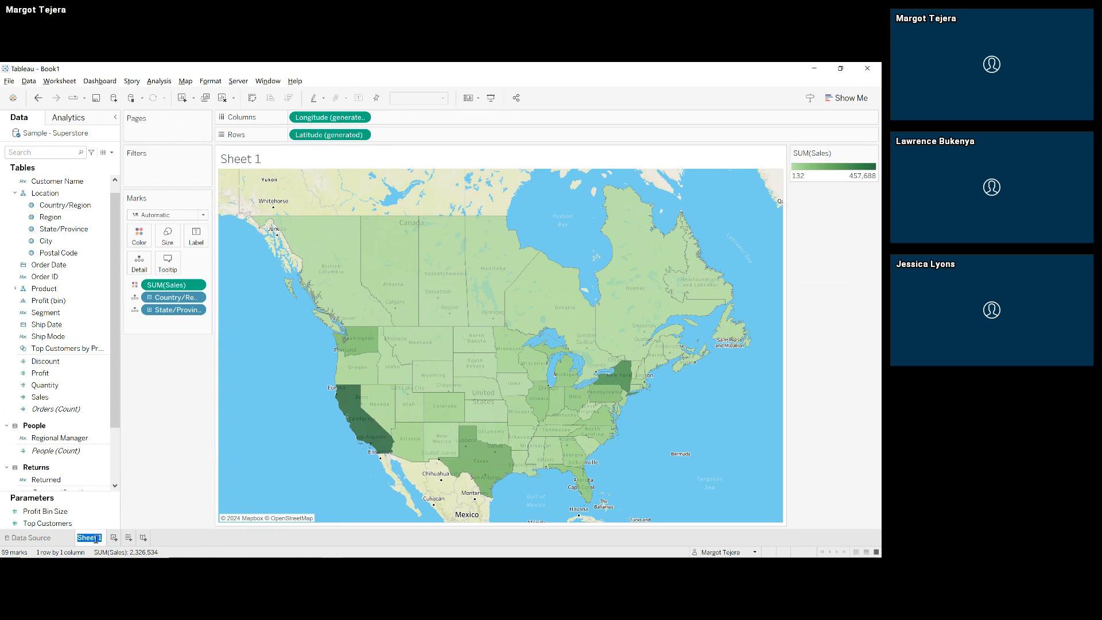
type("Map")
left_click(167, 477)
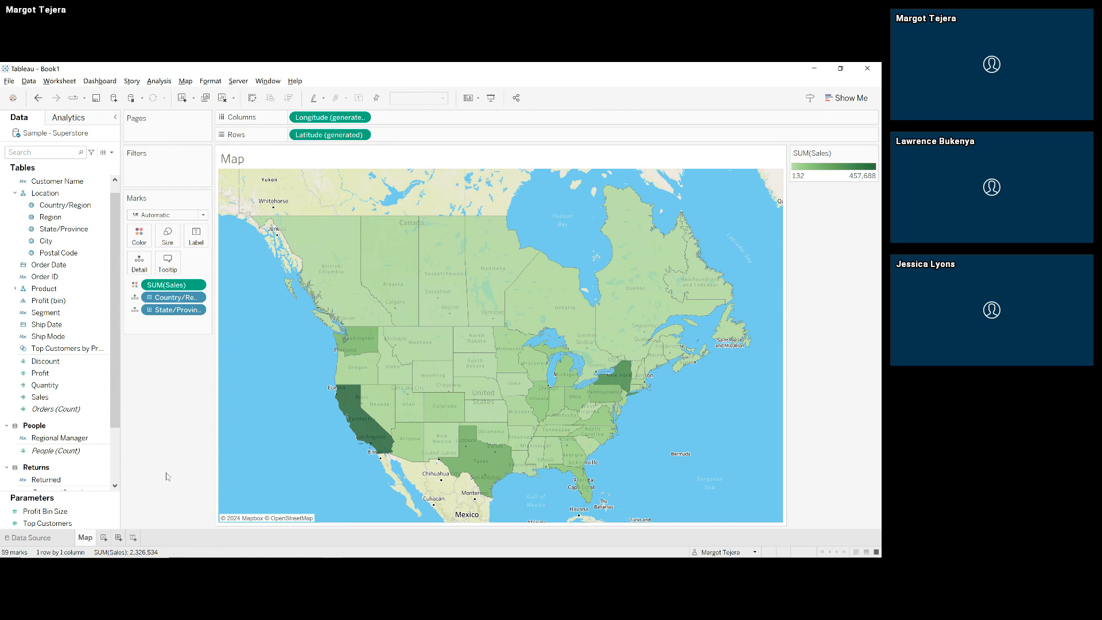
mouse_move(382, 388)
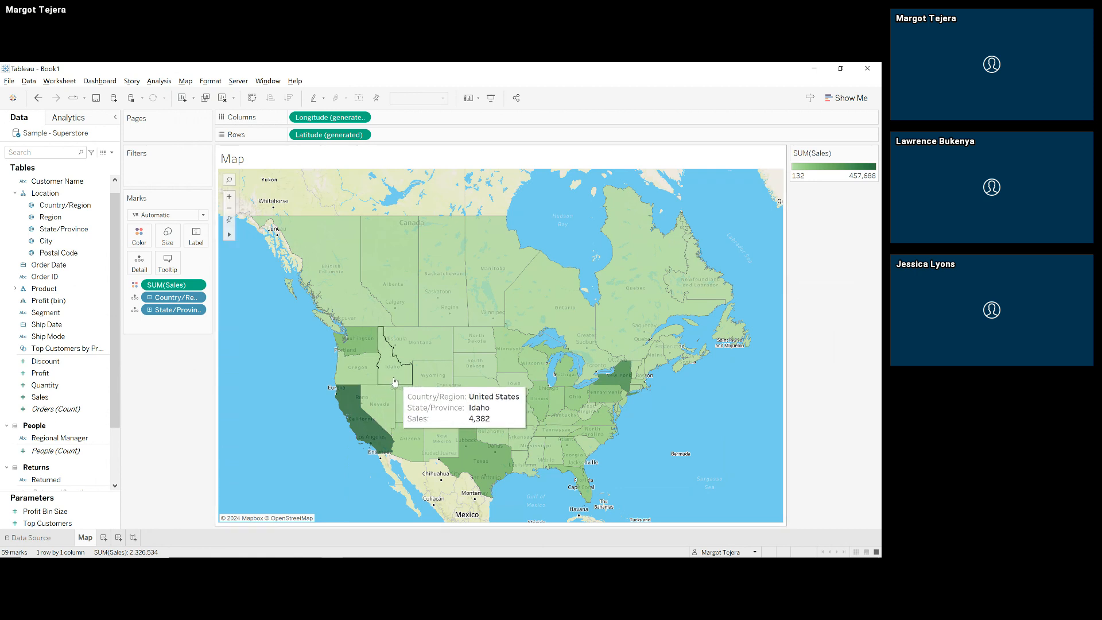
mouse_move(356, 411)
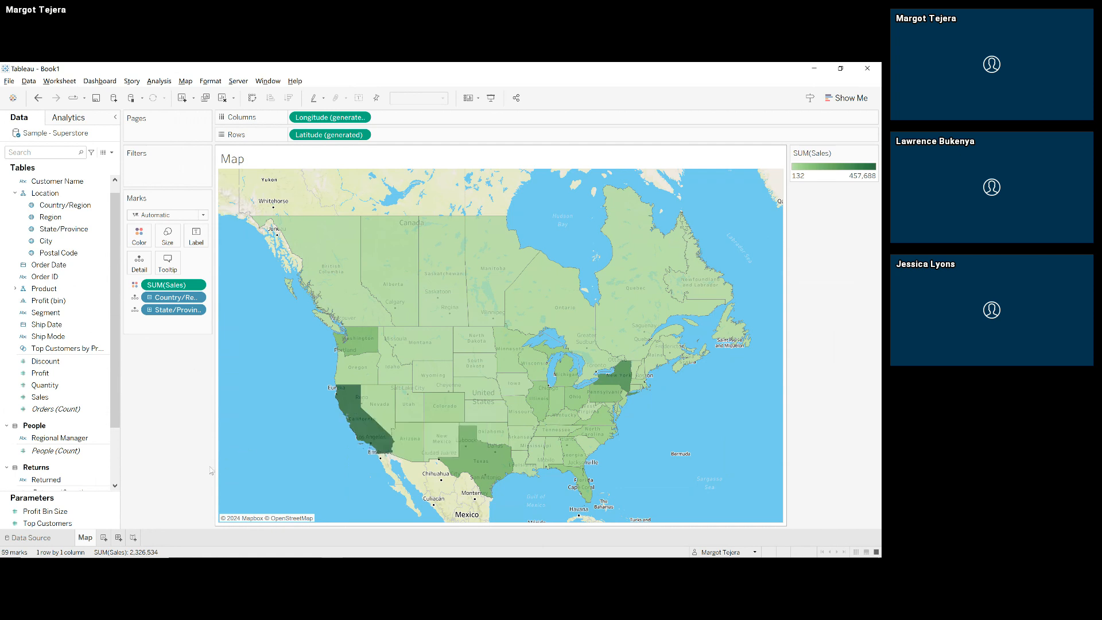
Step: Add a new worksheet and plot total Quantity by year of Order Date as a line chart
left_click(103, 538)
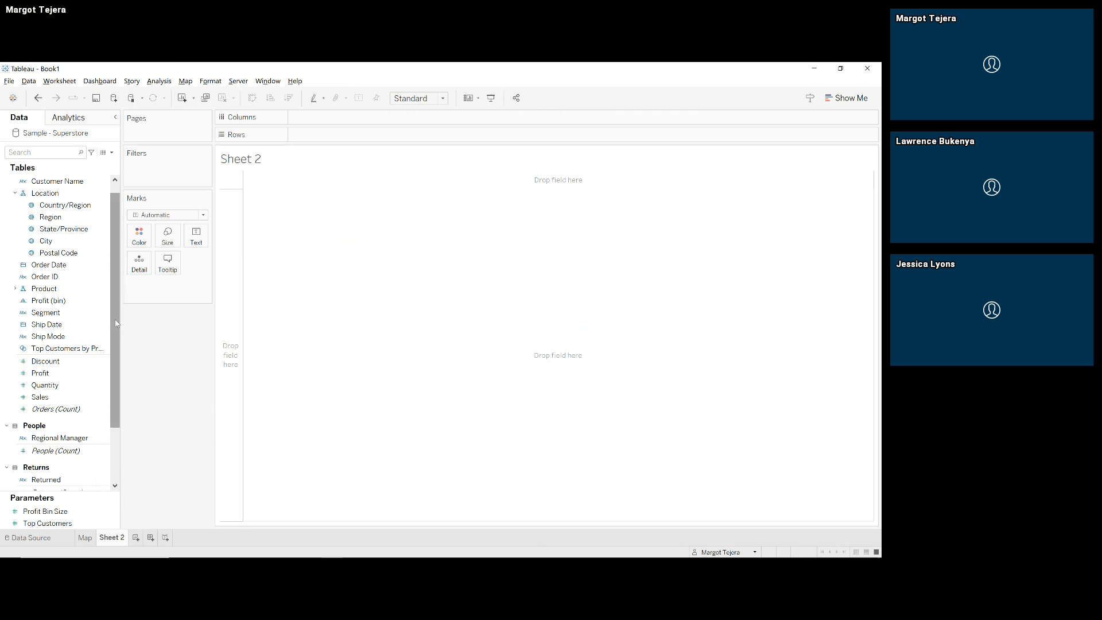
left_click(54, 266)
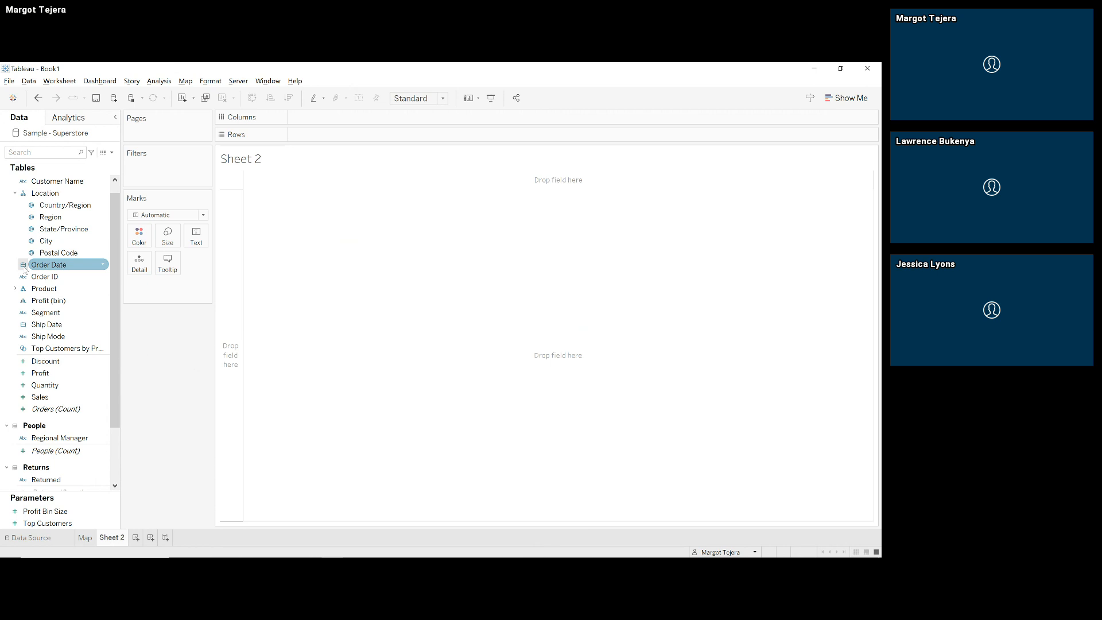
left_click_drag(51, 266, 328, 120)
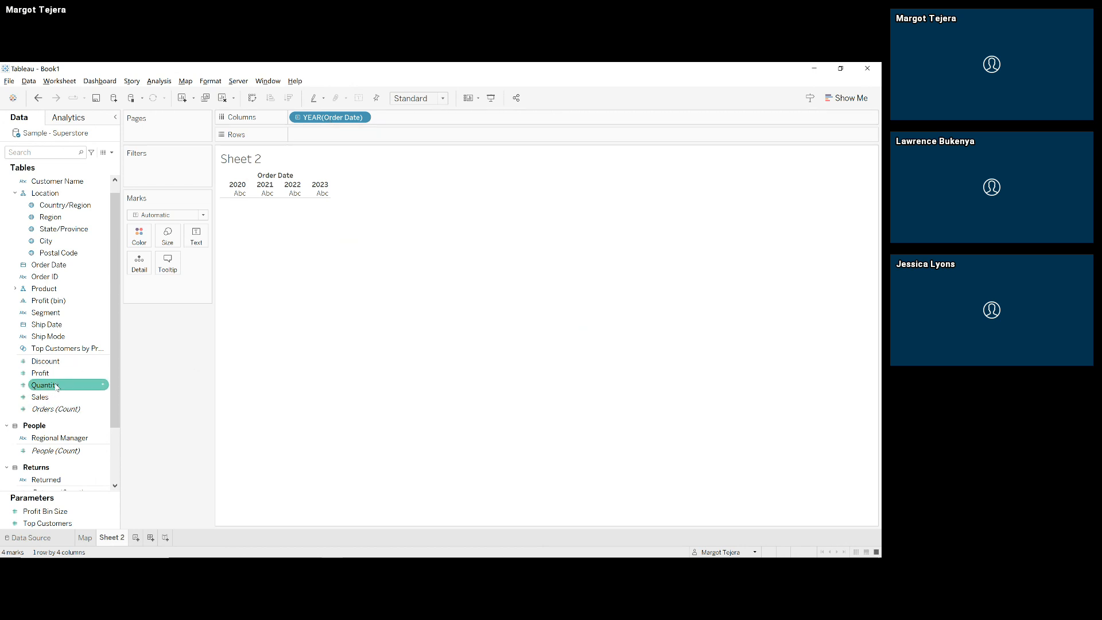
left_click_drag(58, 387, 359, 142)
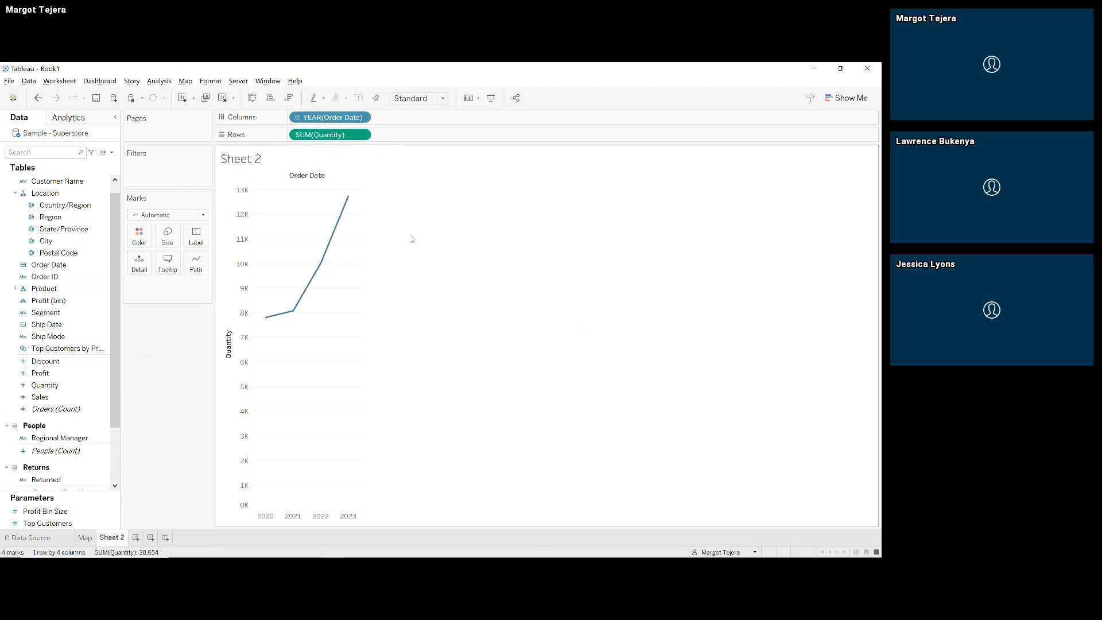
Step: Drill the Order Date axis down from year to quarter, month and day
mouse_move(307, 298)
left_click(298, 118)
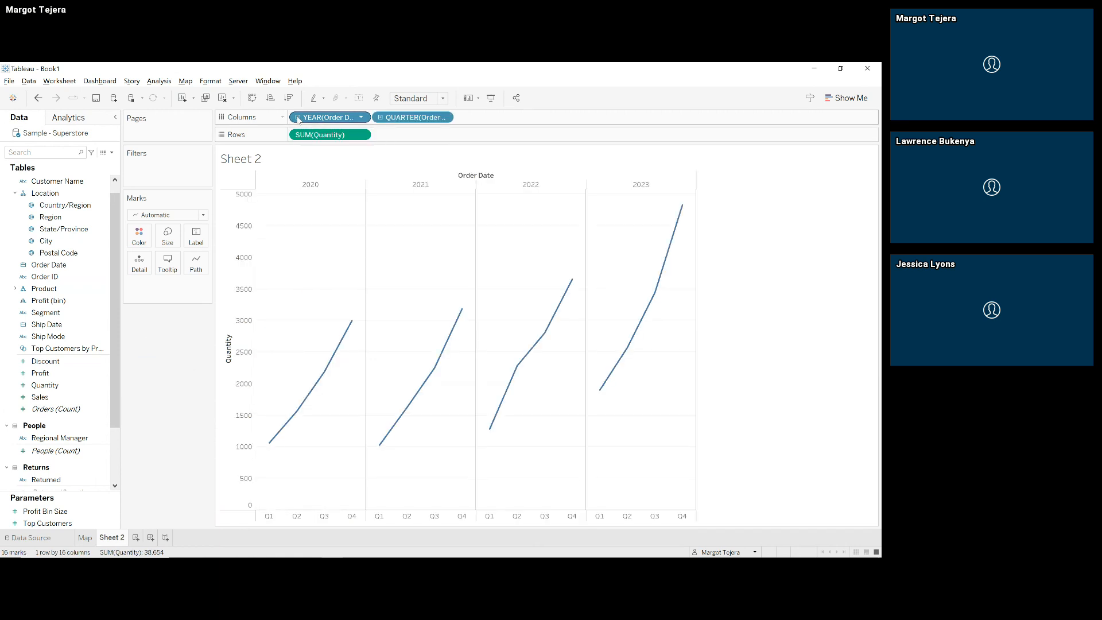
left_click(378, 117)
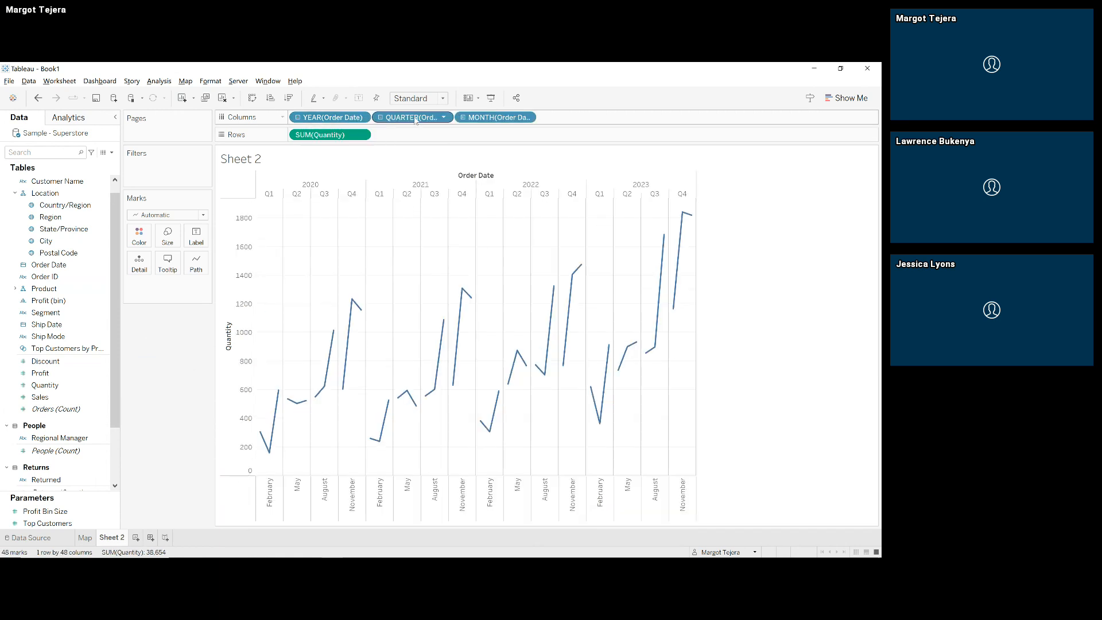
left_click(463, 117)
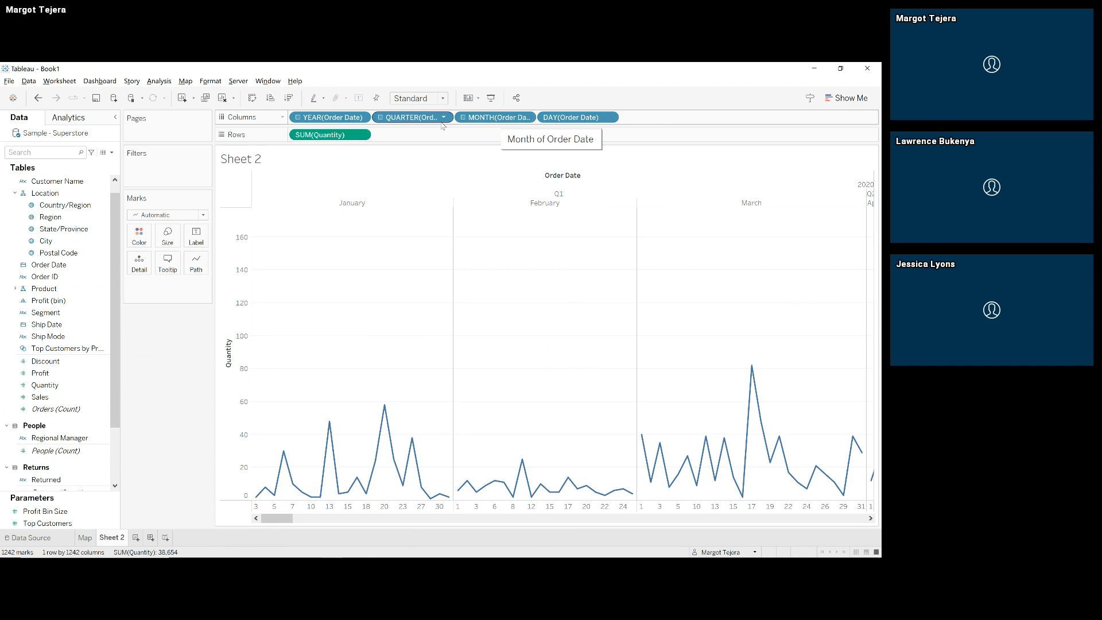
Step: Remove the quarter and day levels of Order Date from the chart, keeping year and month
left_click_drag(421, 117, 185, 372)
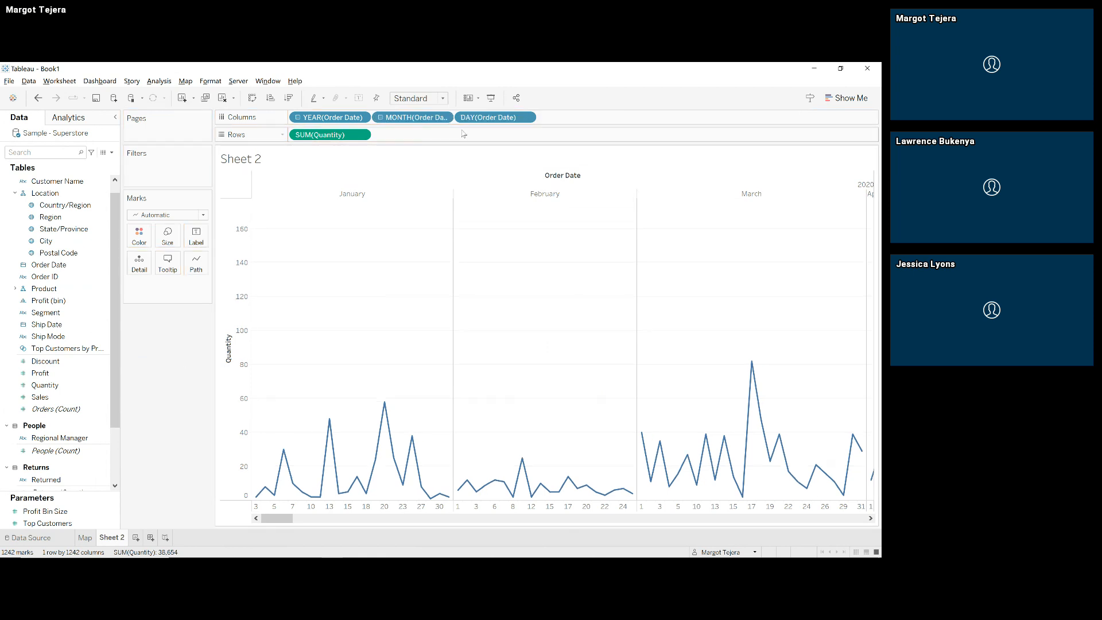
left_click_drag(482, 118, 168, 368)
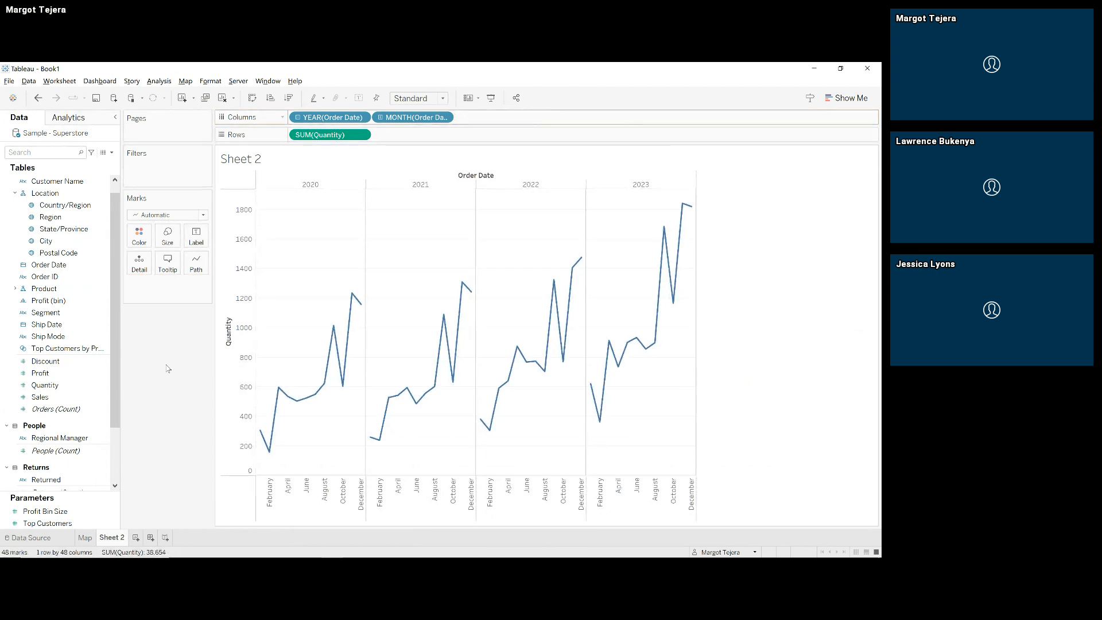
mouse_move(345, 382)
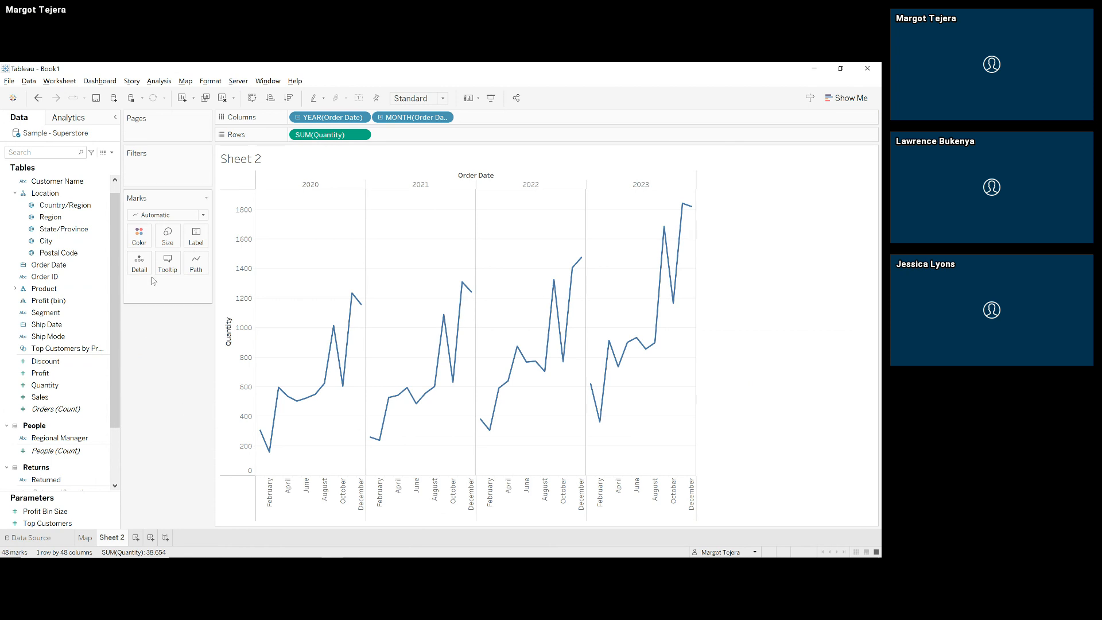
Step: Try orange for the Quantity line, recolour it red and show markers on all its points
left_click(141, 237)
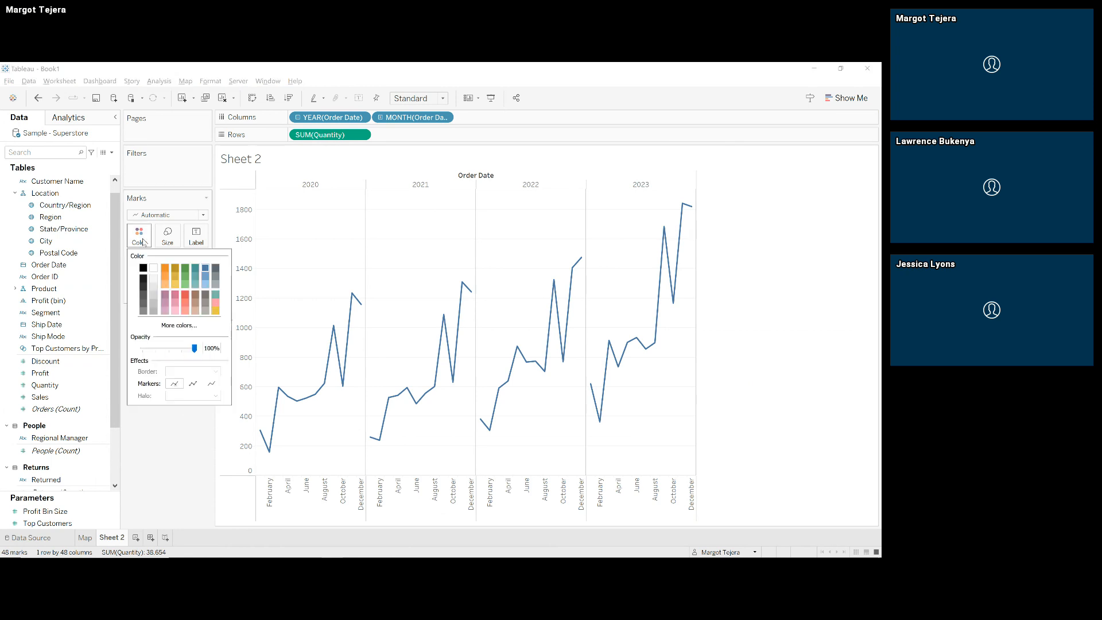
left_click(166, 271)
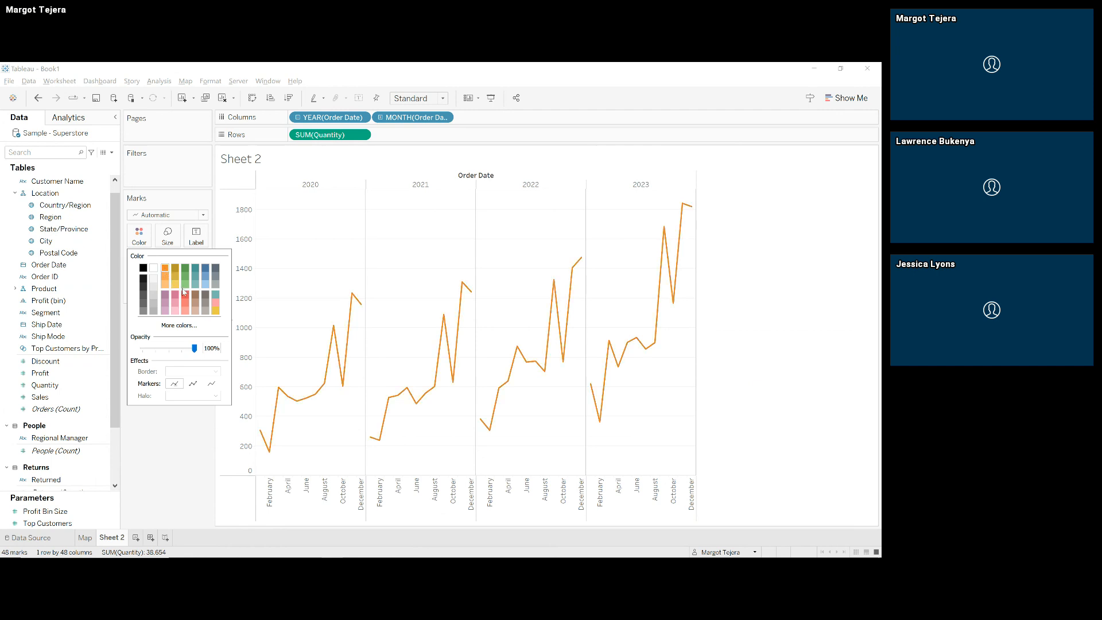
left_click(185, 295)
left_click(194, 384)
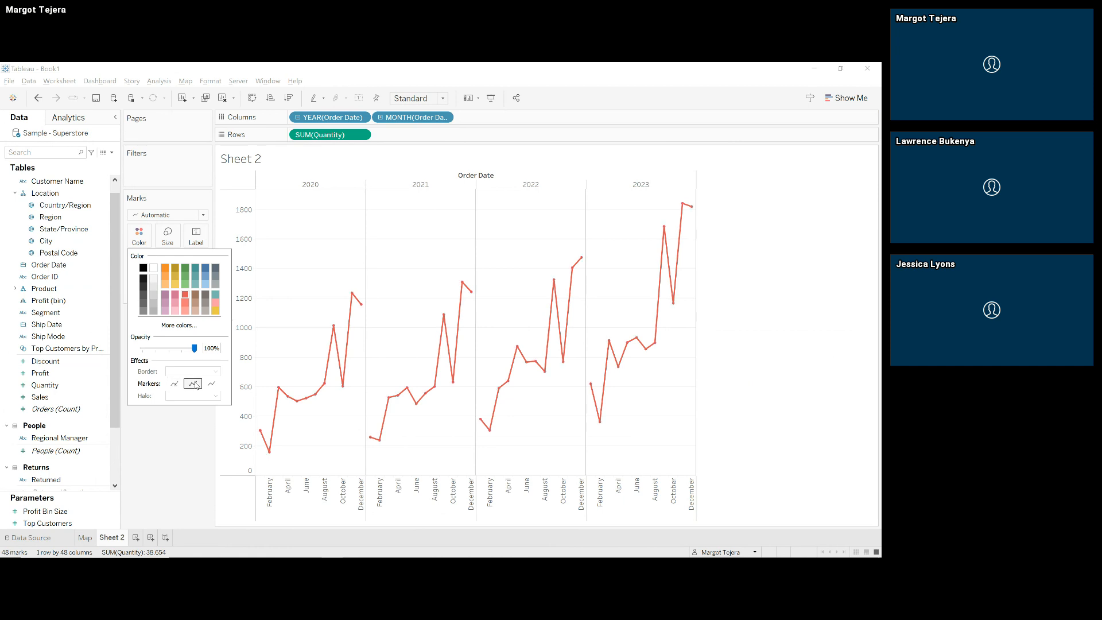
Step: Add an average line for Quantity across the whole table and a separate average line for each year's pane
mouse_move(336, 331)
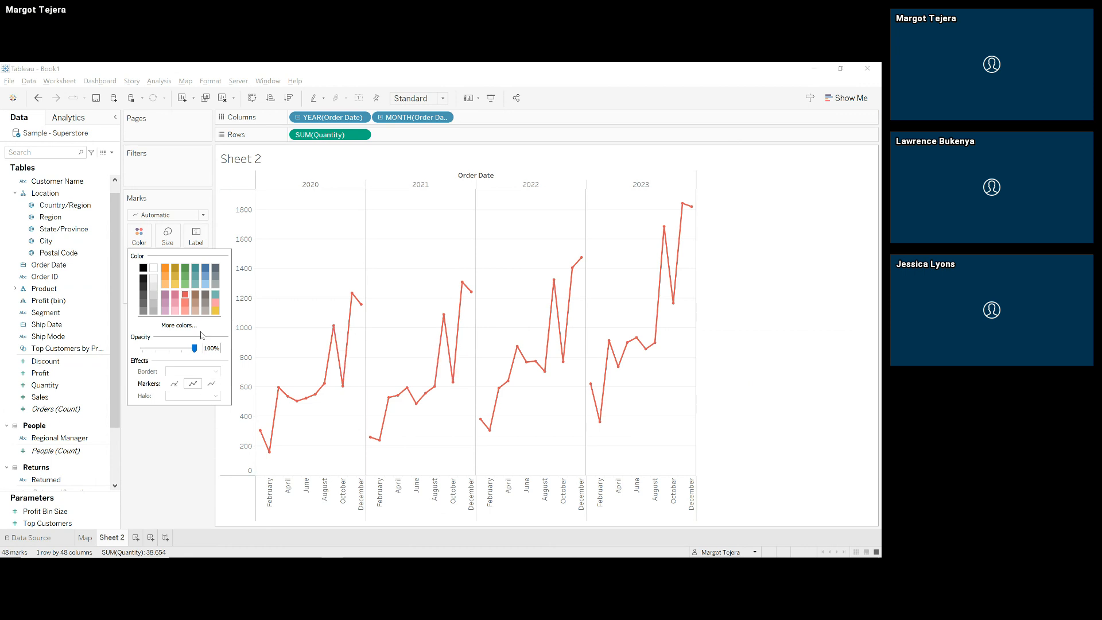
left_click(181, 422)
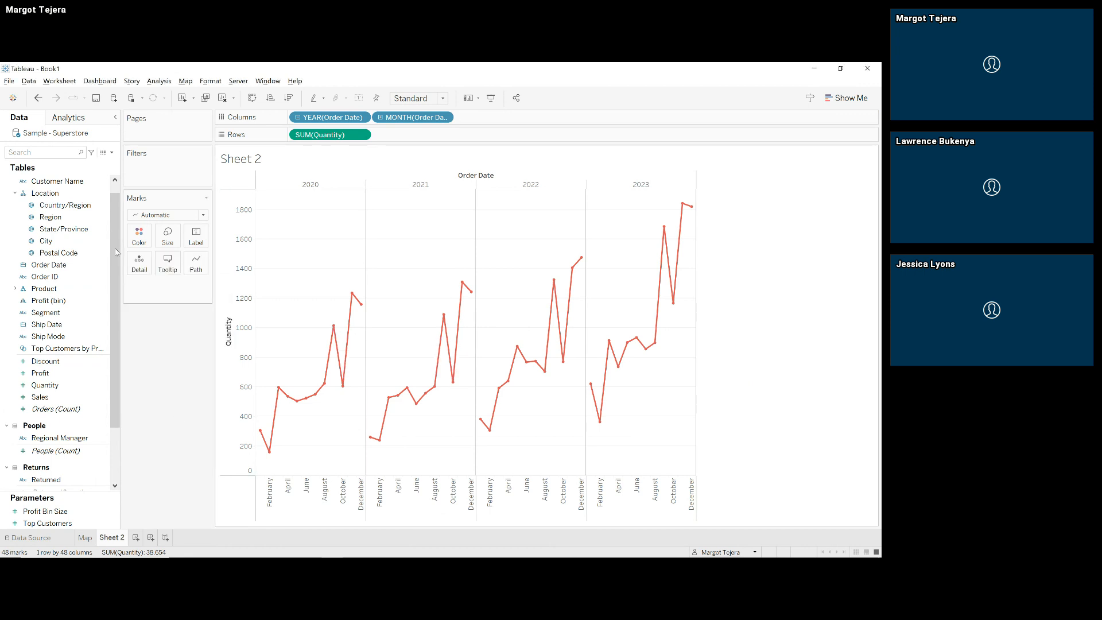
left_click(78, 117)
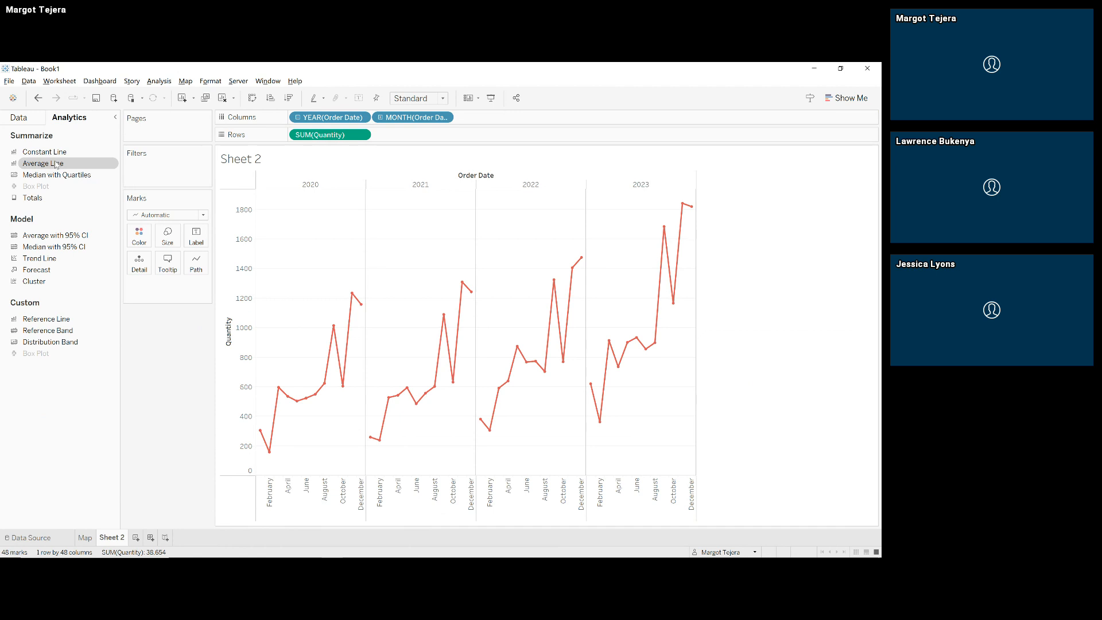
left_click_drag(56, 165, 315, 192)
mouse_move(276, 357)
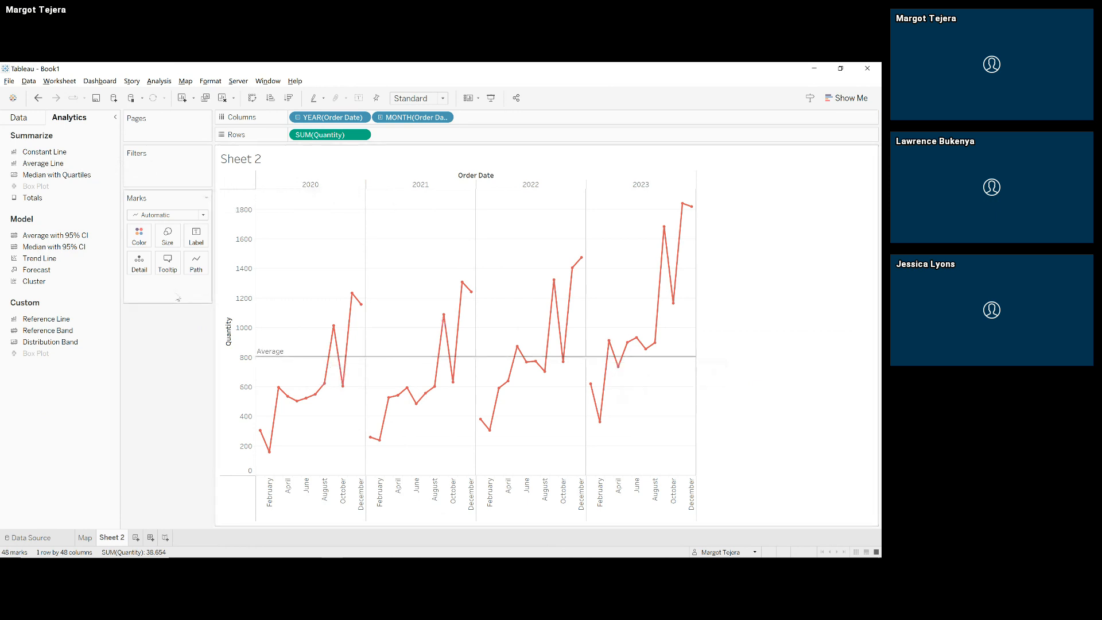
left_click_drag(20, 168, 348, 197)
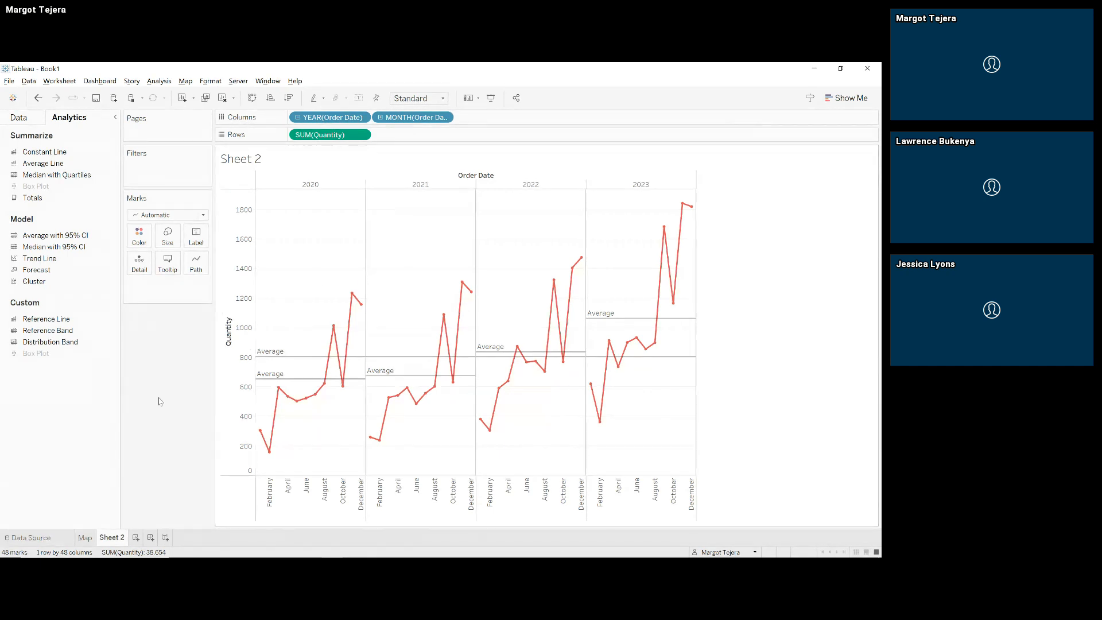
mouse_move(272, 376)
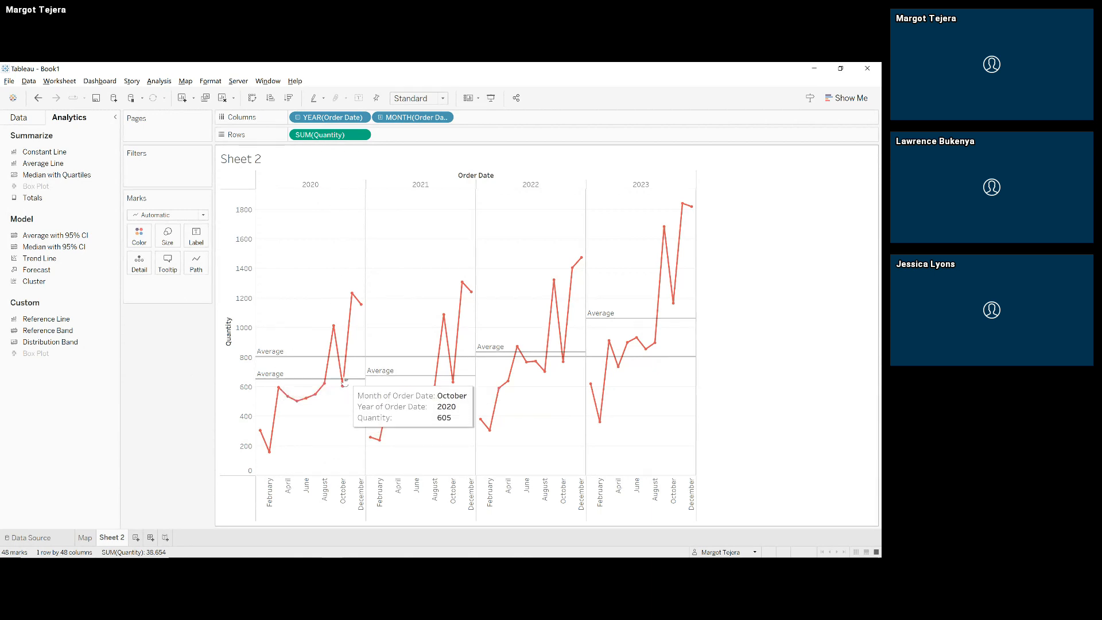
mouse_move(374, 377)
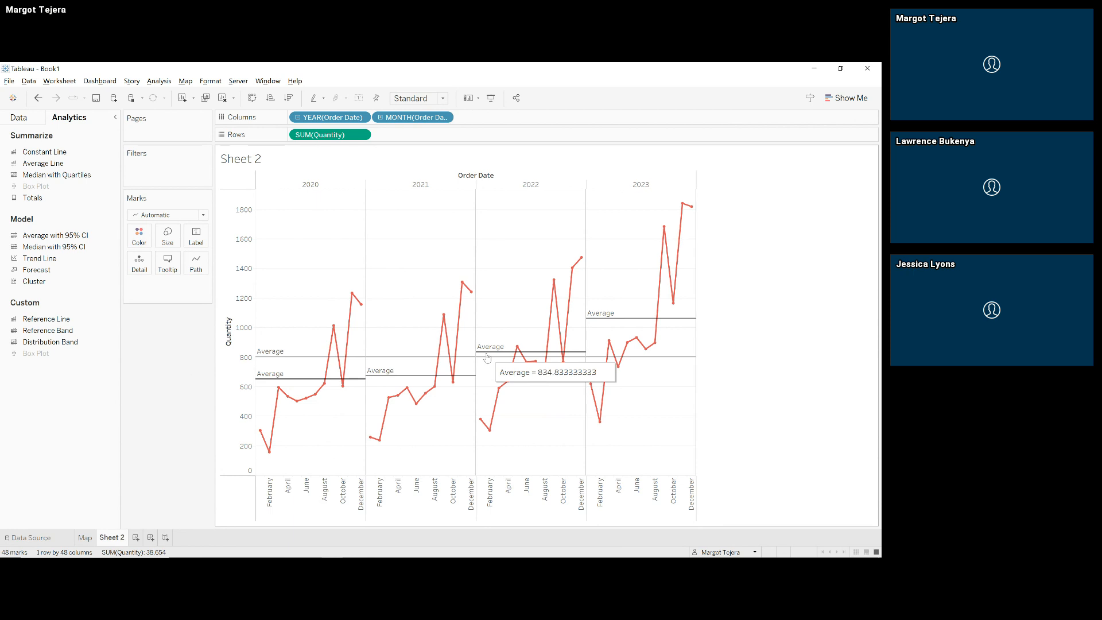
mouse_move(620, 320)
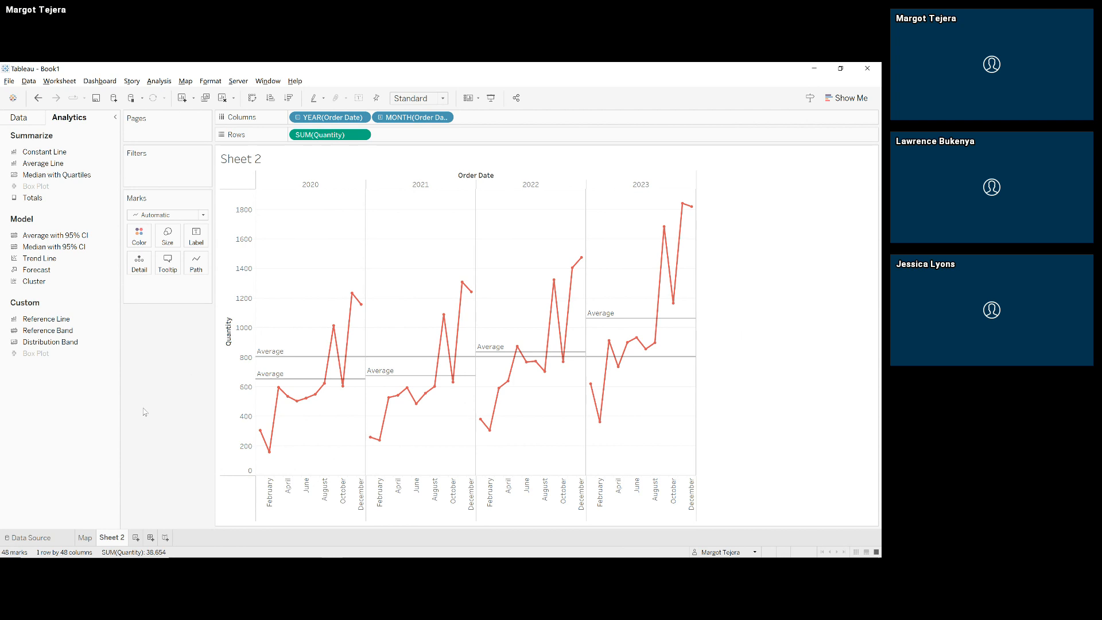
Step: Change the aggregation of Quantity on the rows from Sum to Count (Distinct)
left_click(36, 121)
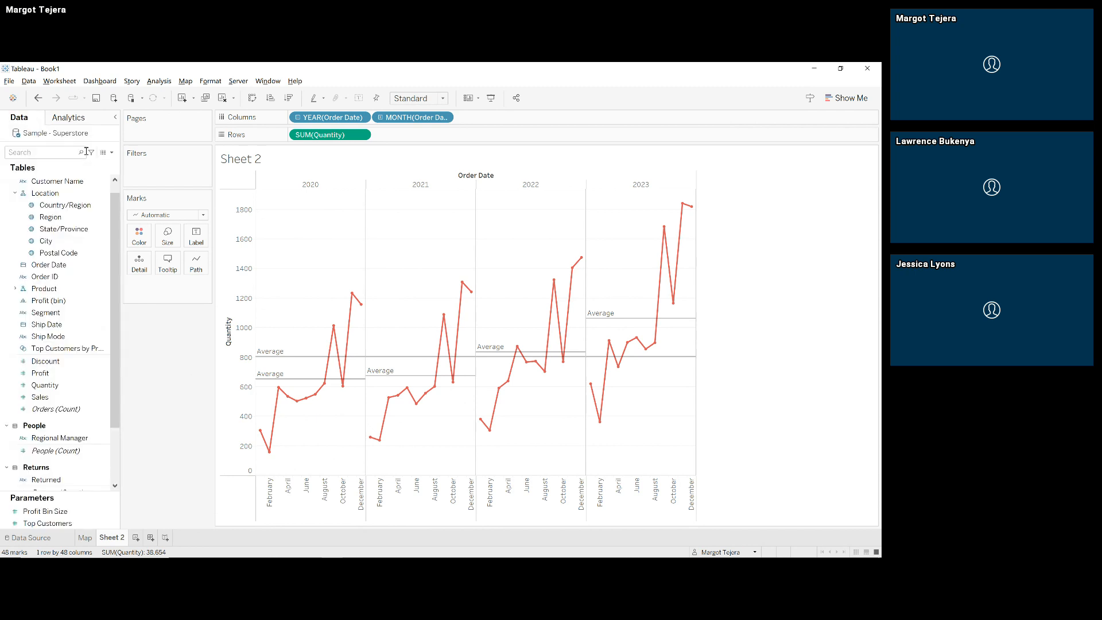
scroll(114, 177, "up", 1)
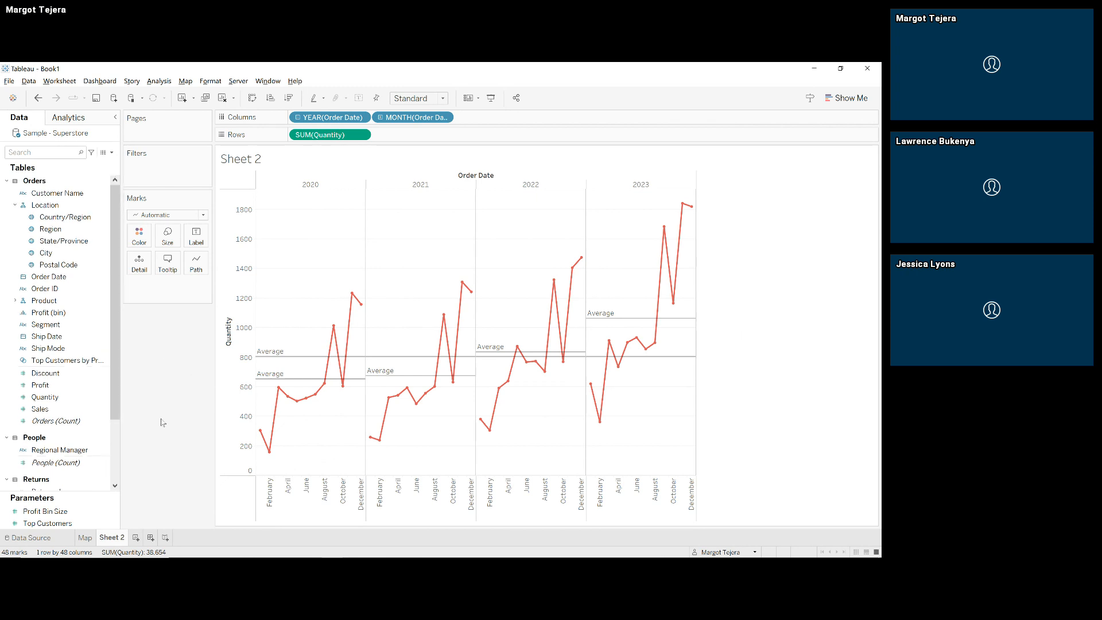
left_click(361, 135)
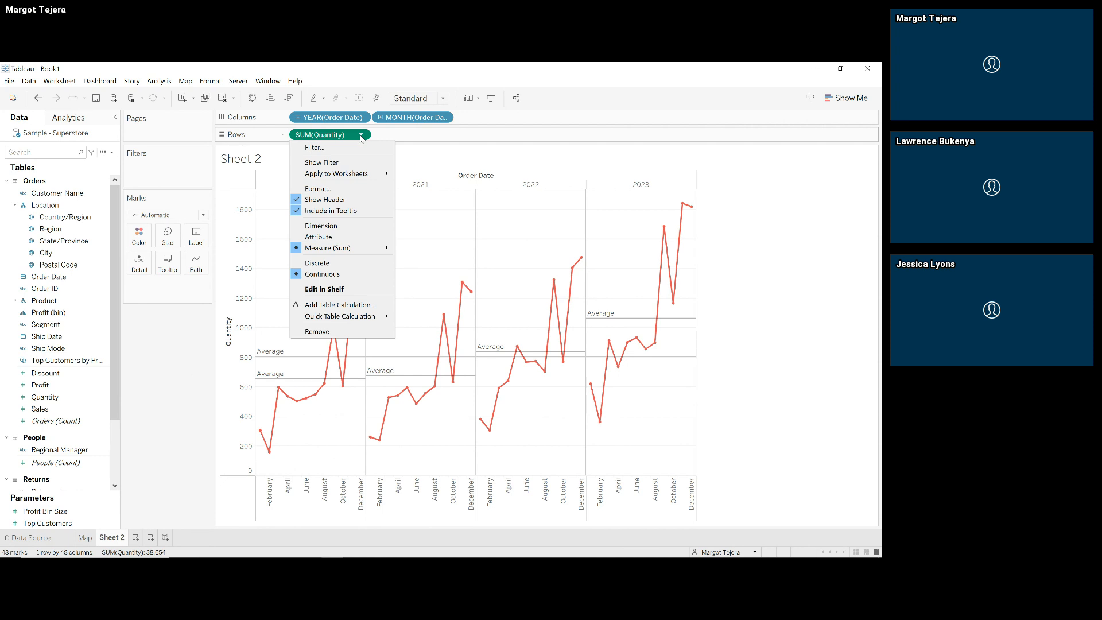
mouse_move(381, 252)
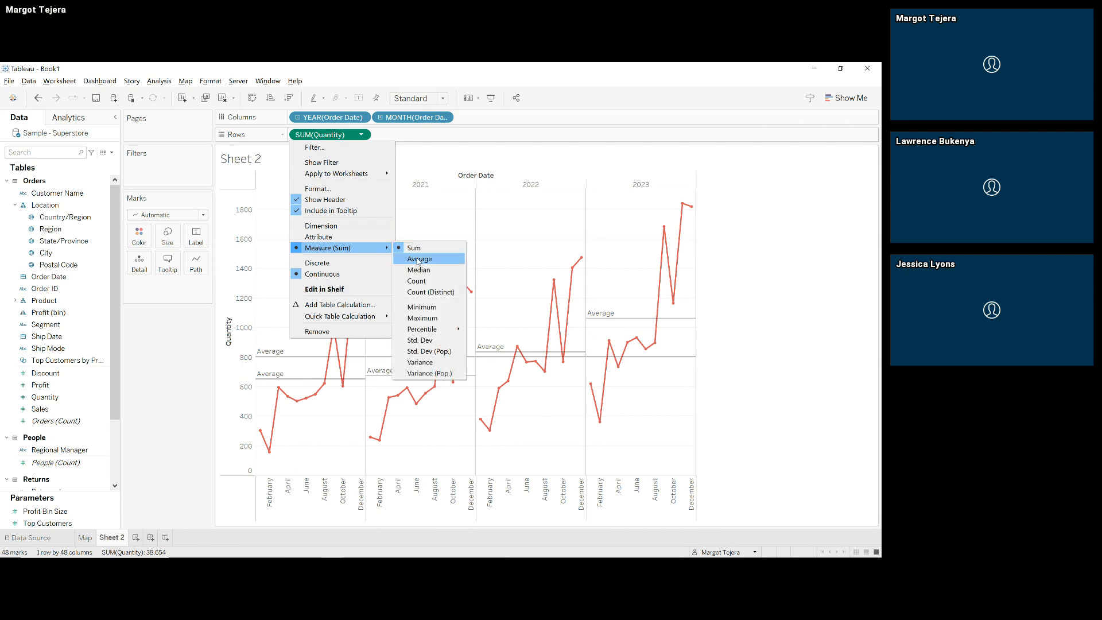
left_click(429, 293)
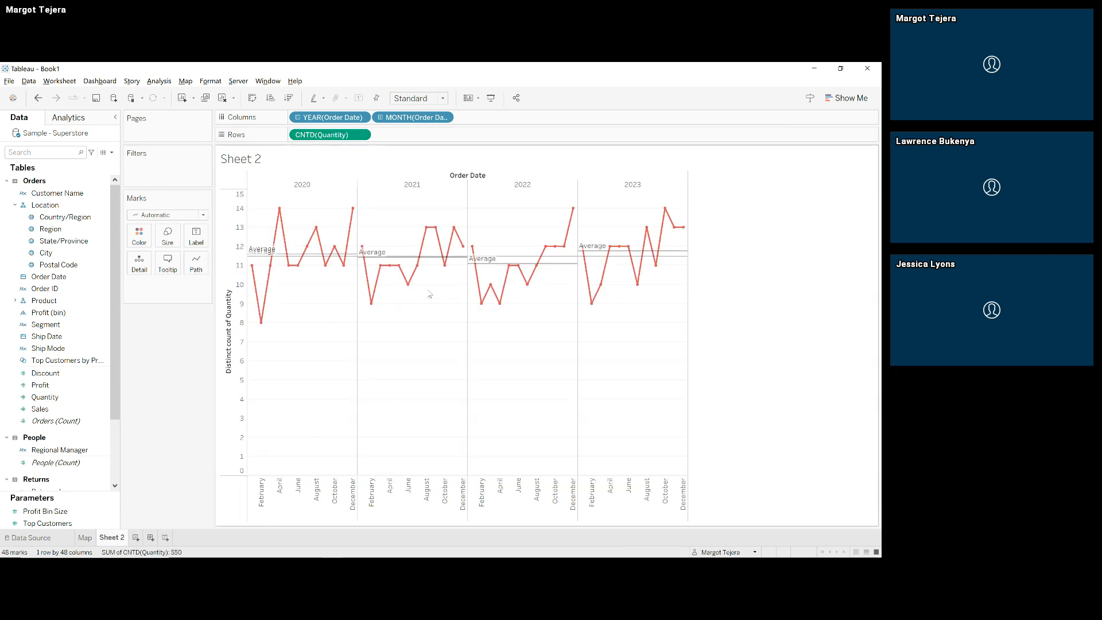
left_click(361, 135)
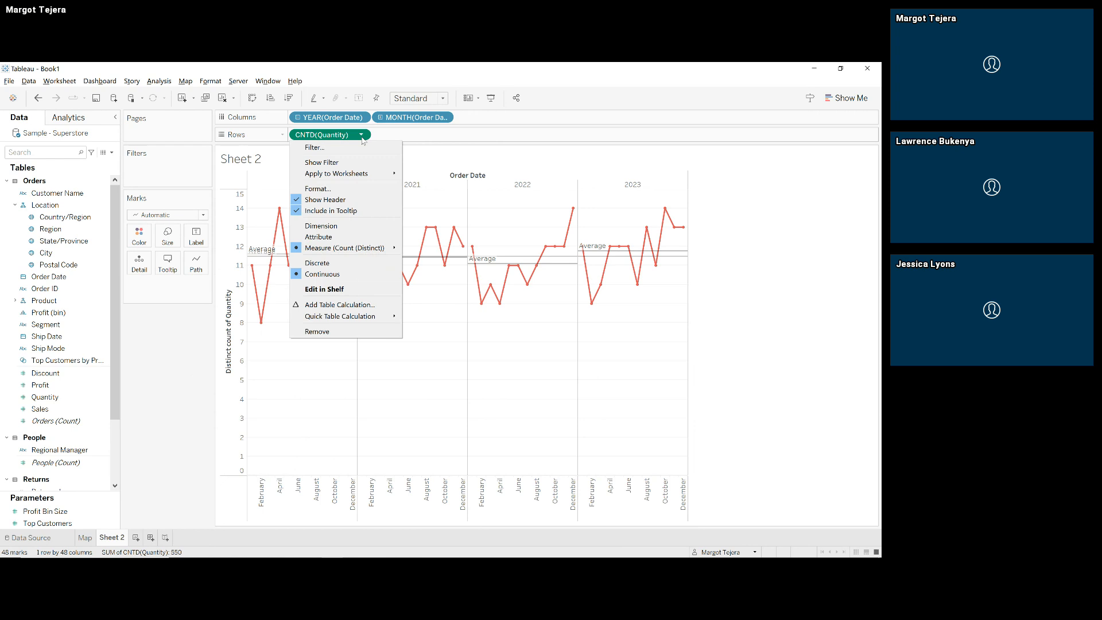
mouse_move(354, 247)
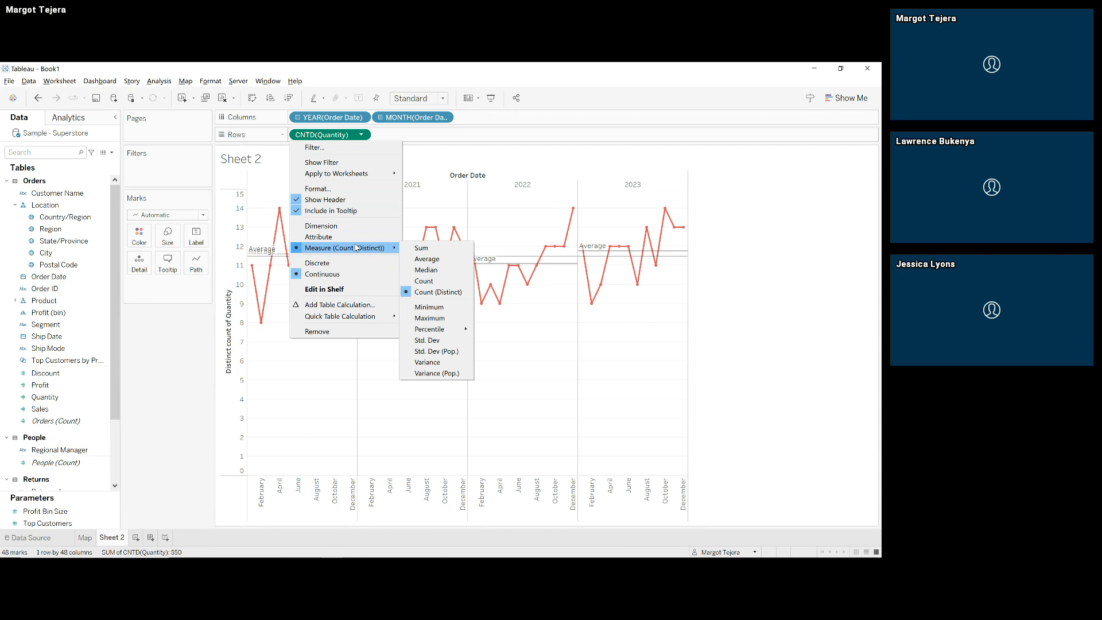
left_click(189, 338)
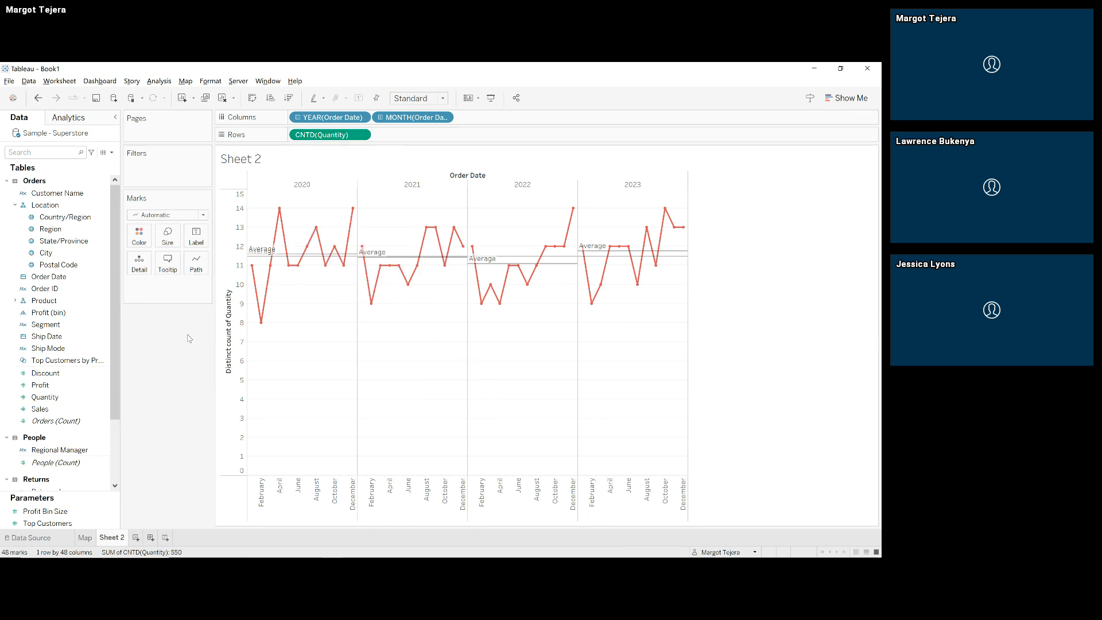
Step: Rename the Sheet 2 worksheet as "Quantity over time"
double_click(117, 538)
type("Quantity ov")
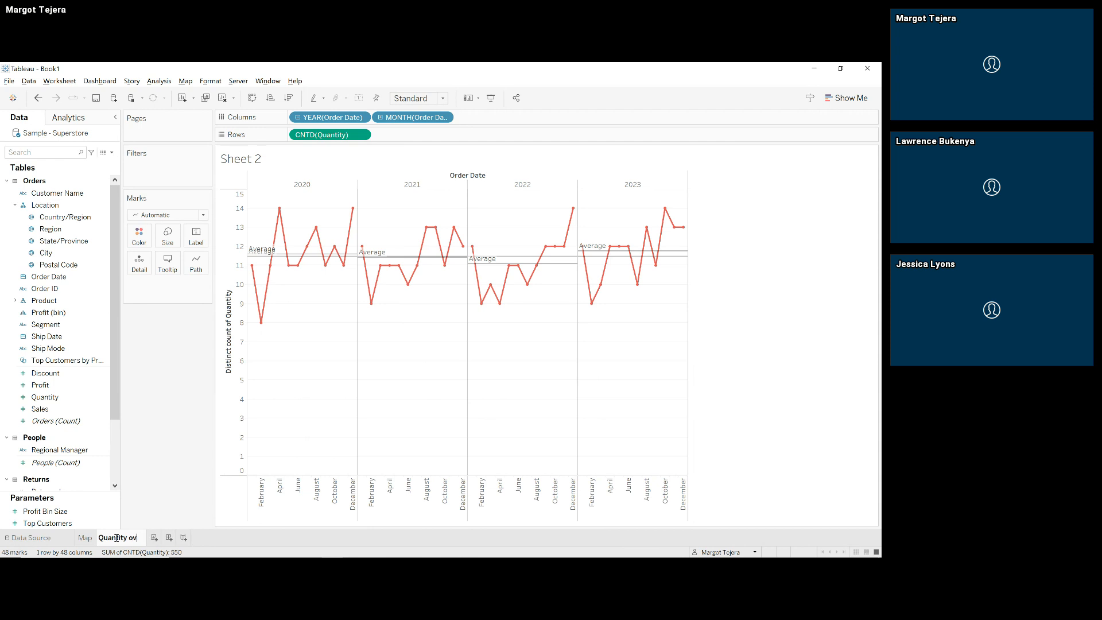
type("er time")
left_click(161, 460)
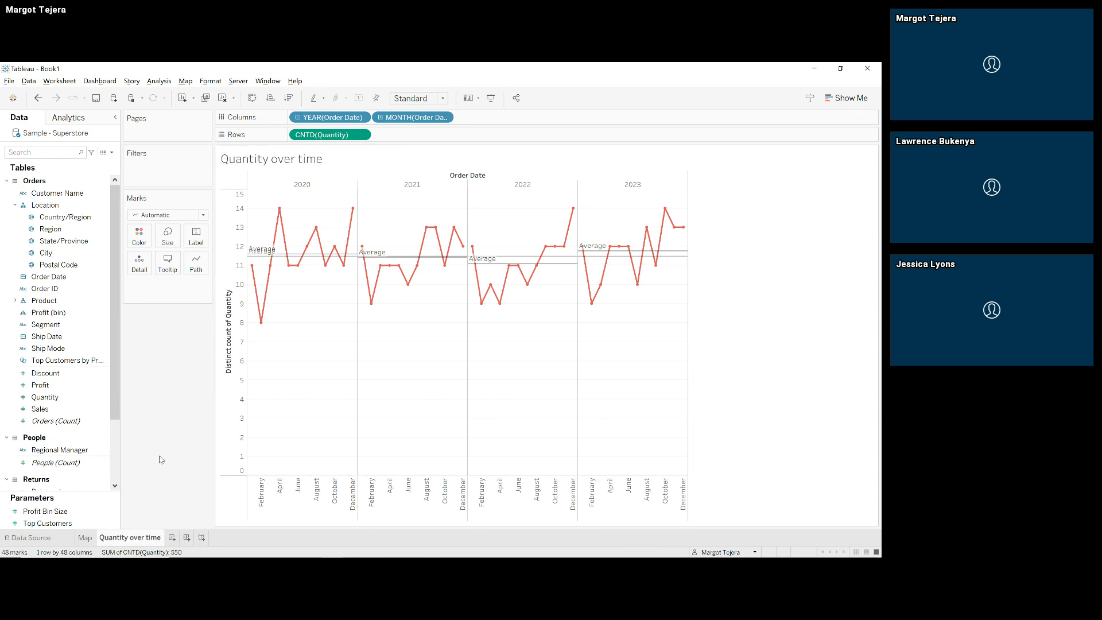
Step: Add a new worksheet and plot total Profit by product Category as a vertical bar chart
left_click(172, 537)
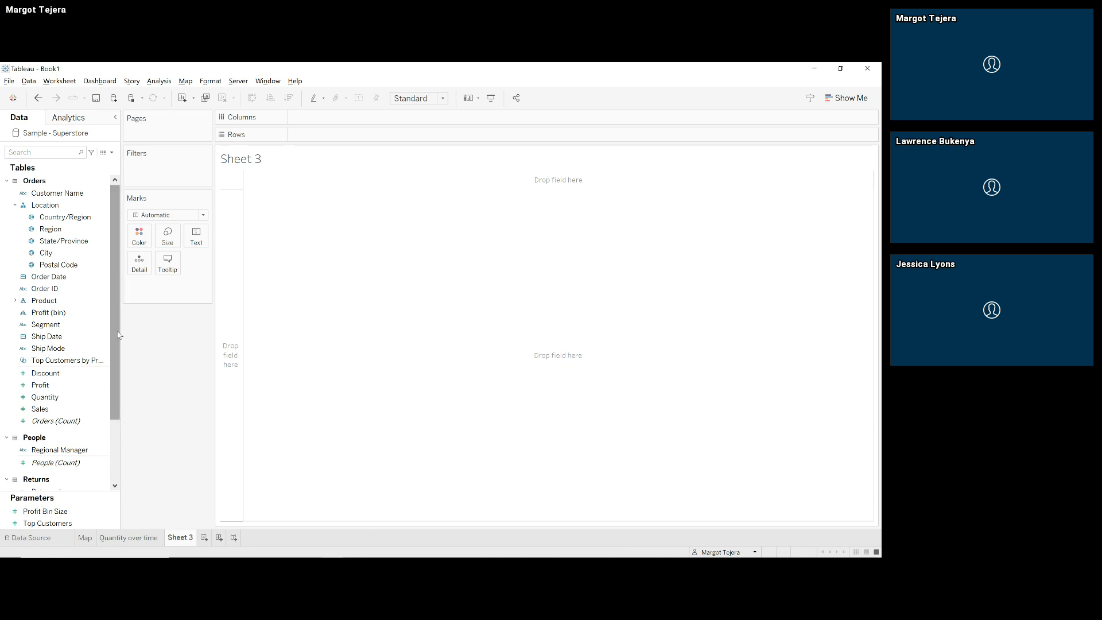
left_click(47, 302)
left_click_drag(48, 303, 325, 117)
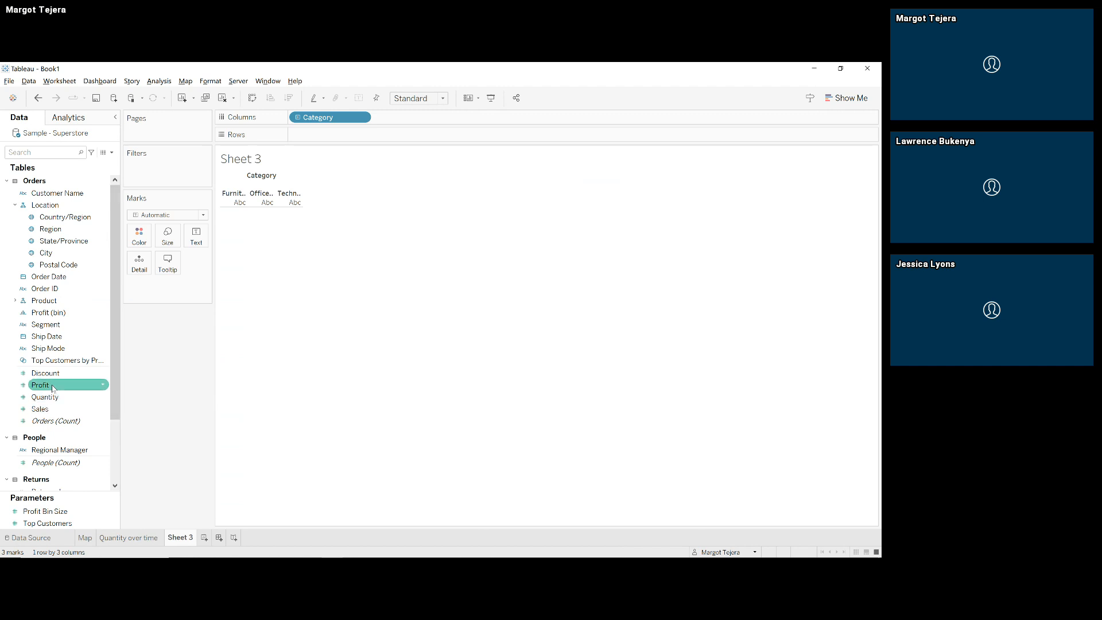
left_click_drag(52, 388, 369, 223)
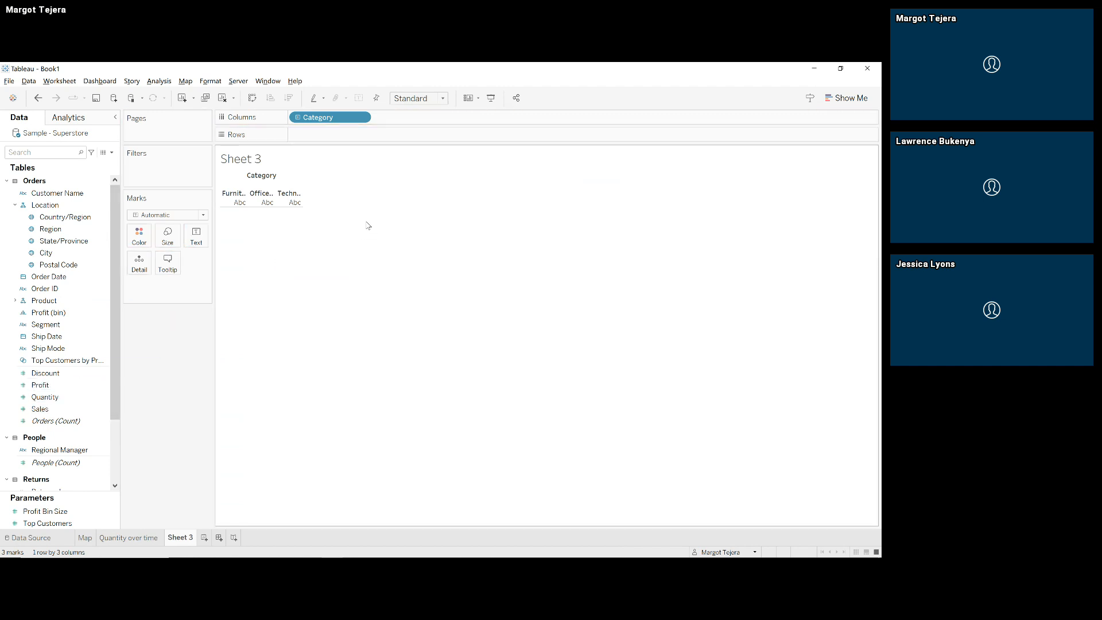
double_click(57, 387)
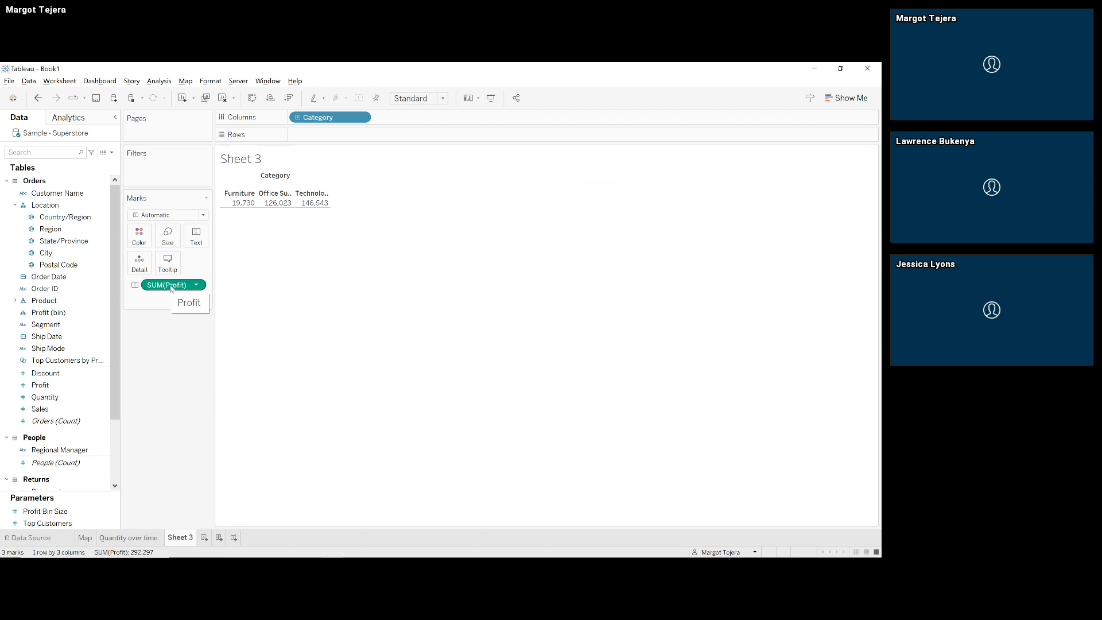
left_click_drag(171, 288, 342, 140)
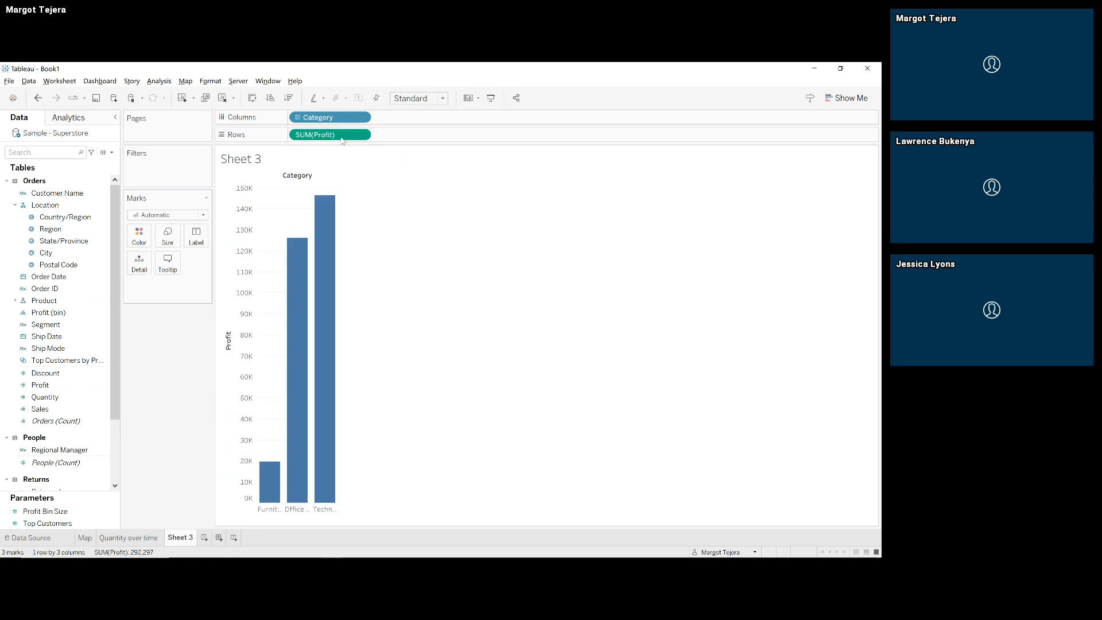
mouse_move(298, 307)
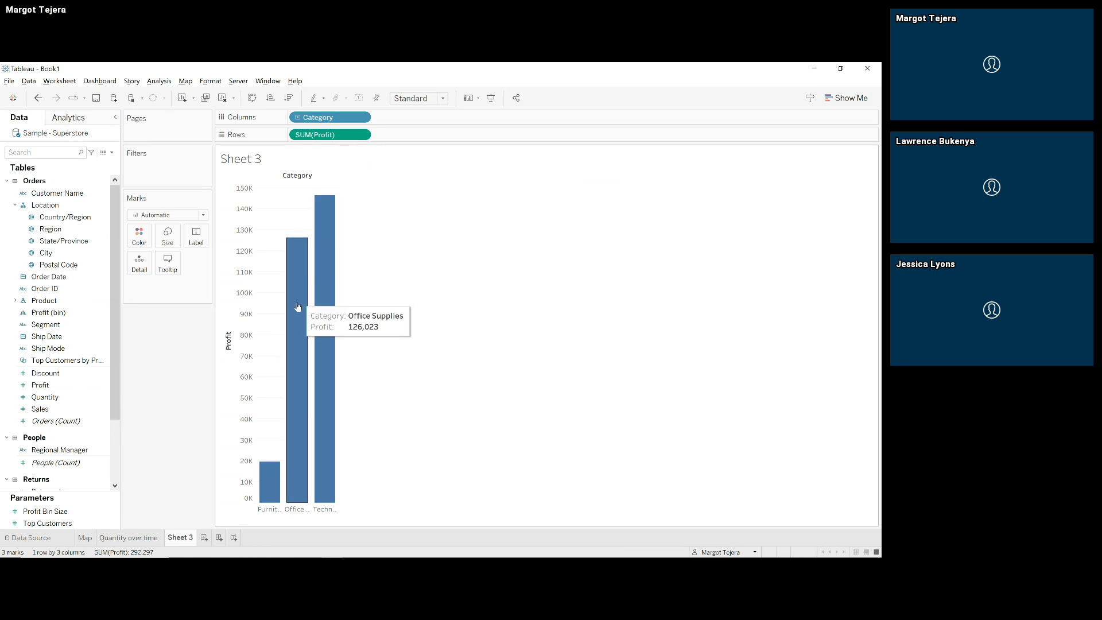
left_click(140, 237)
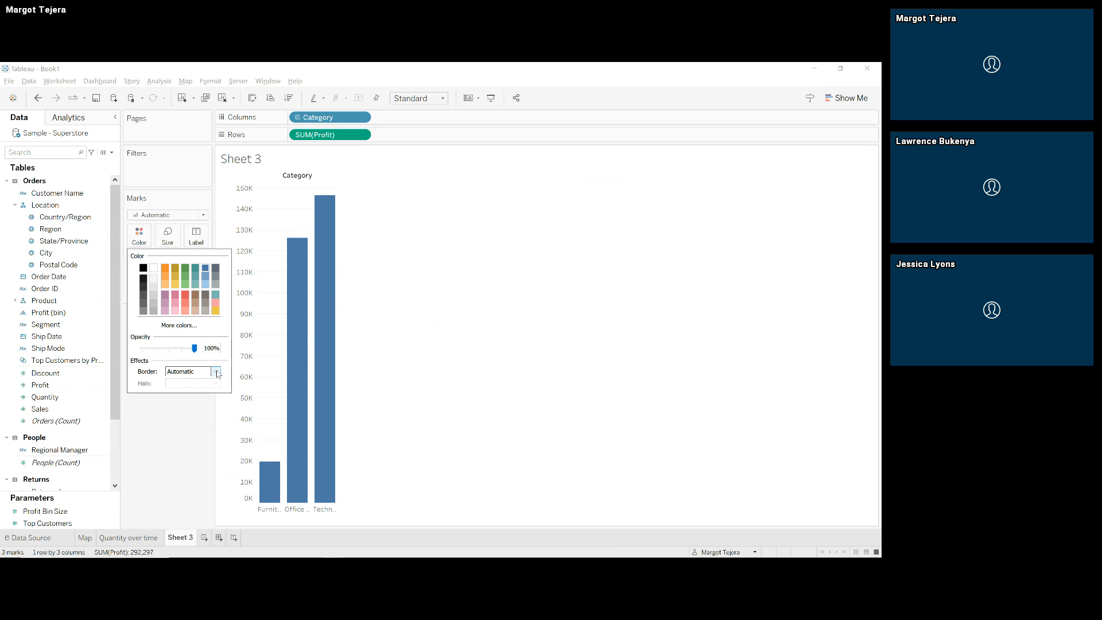
left_click(190, 456)
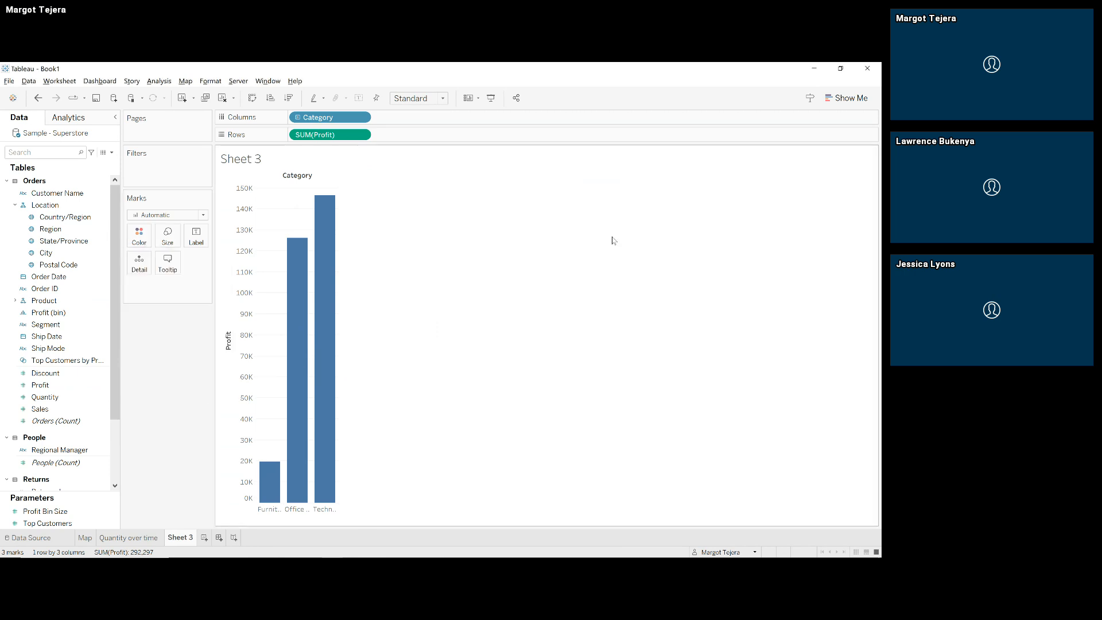
Step: Try Profit by Category as a pie chart, highlight table, stacked bars, treemap and packed bubbles, and settle on horizontal bars
left_click(841, 104)
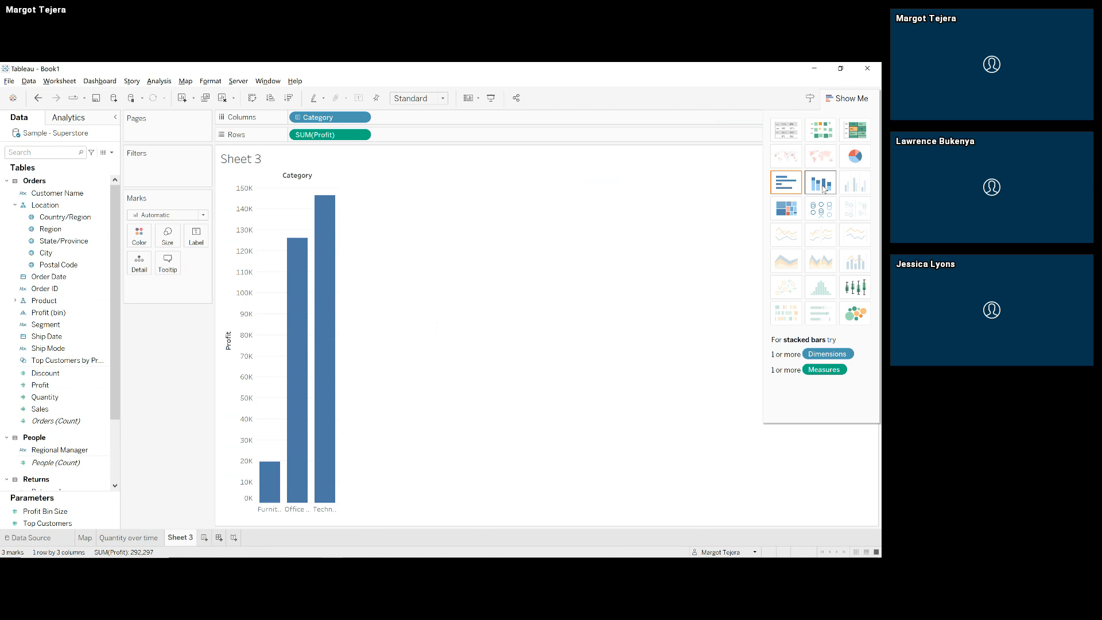
left_click(857, 158)
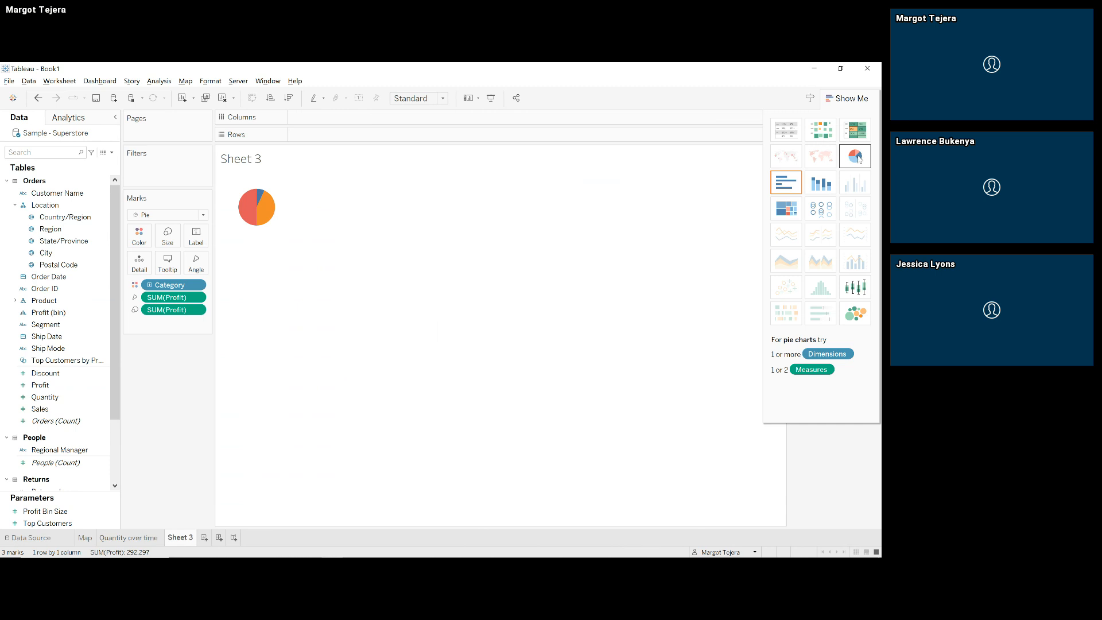
left_click(856, 133)
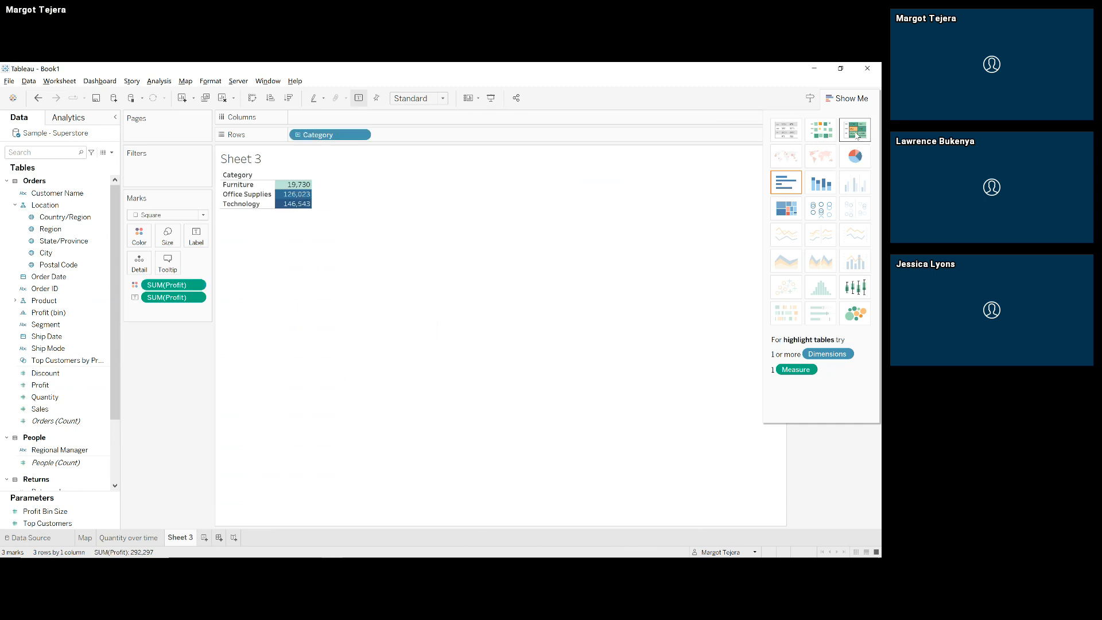
left_click(819, 185)
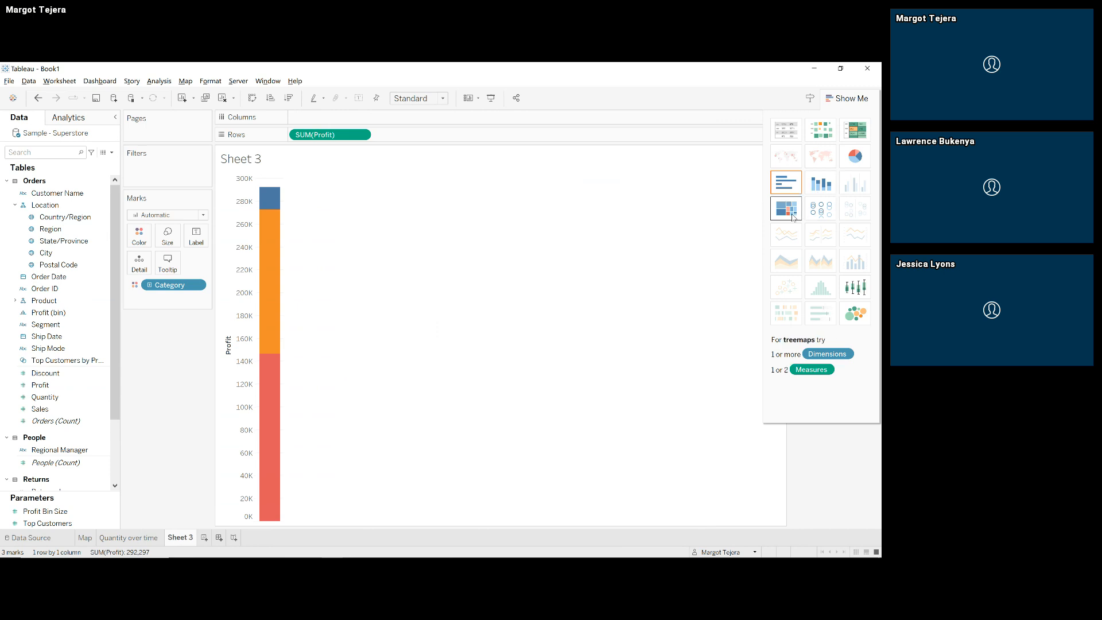
left_click(794, 217)
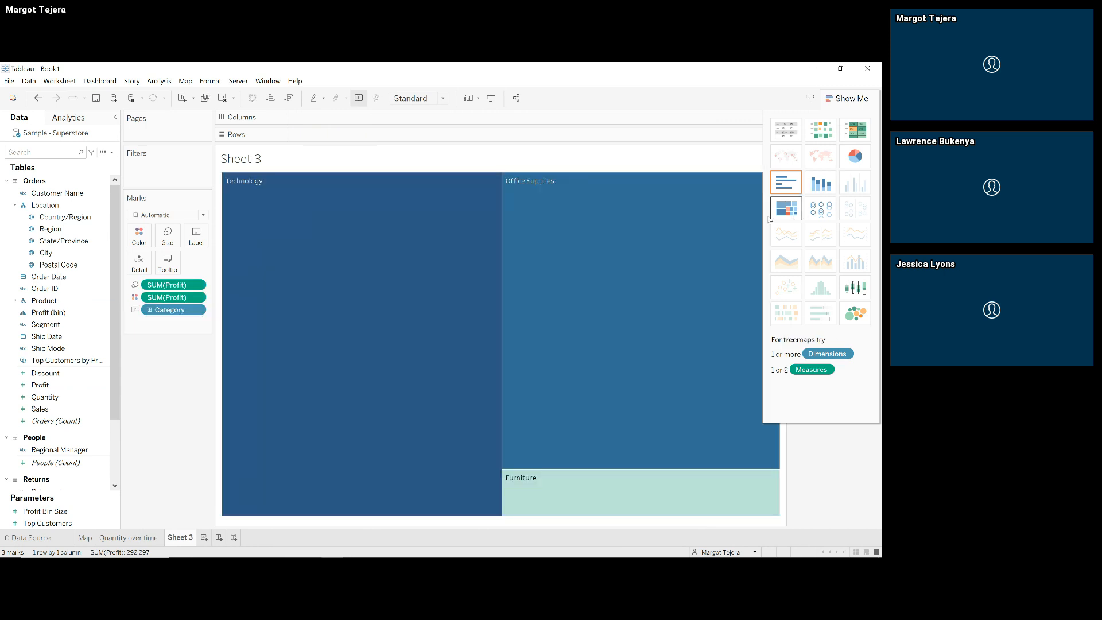
mouse_move(423, 265)
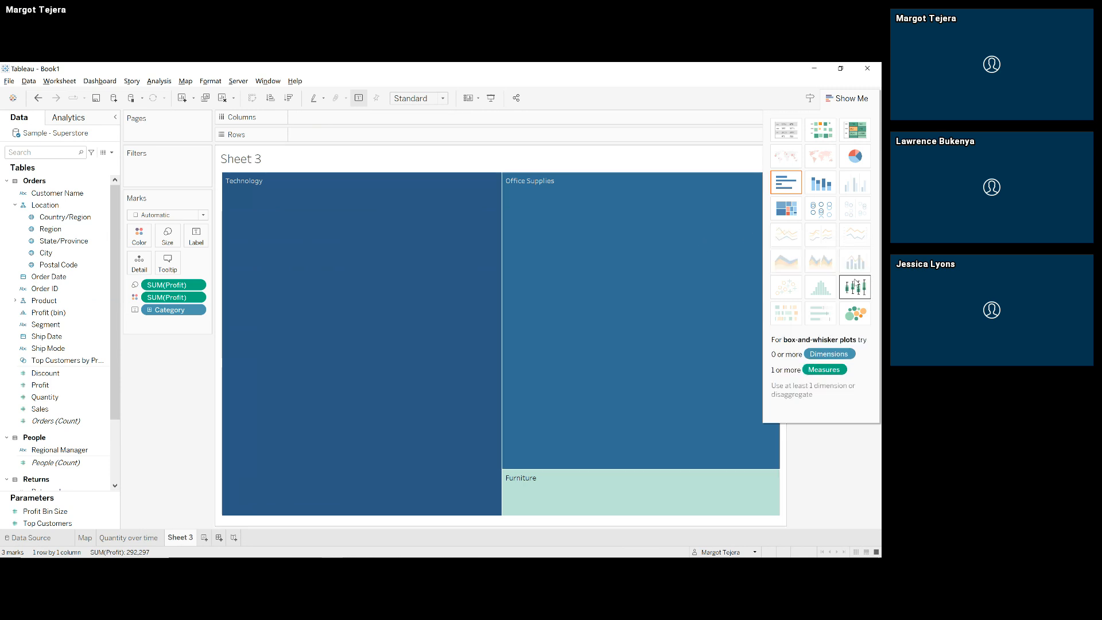
left_click(857, 314)
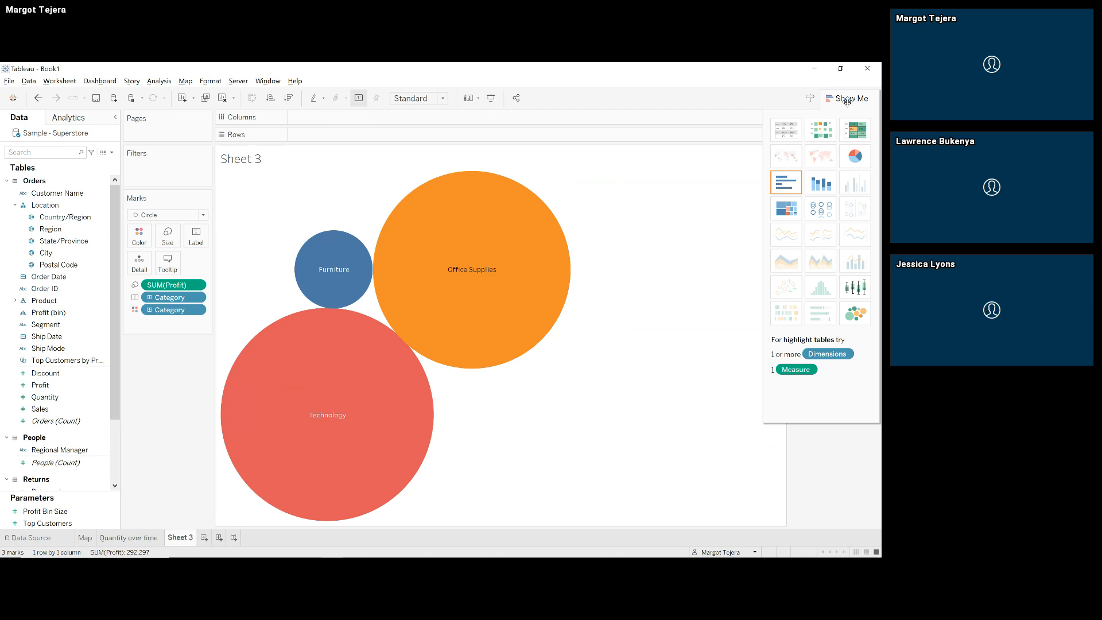
left_click(786, 183)
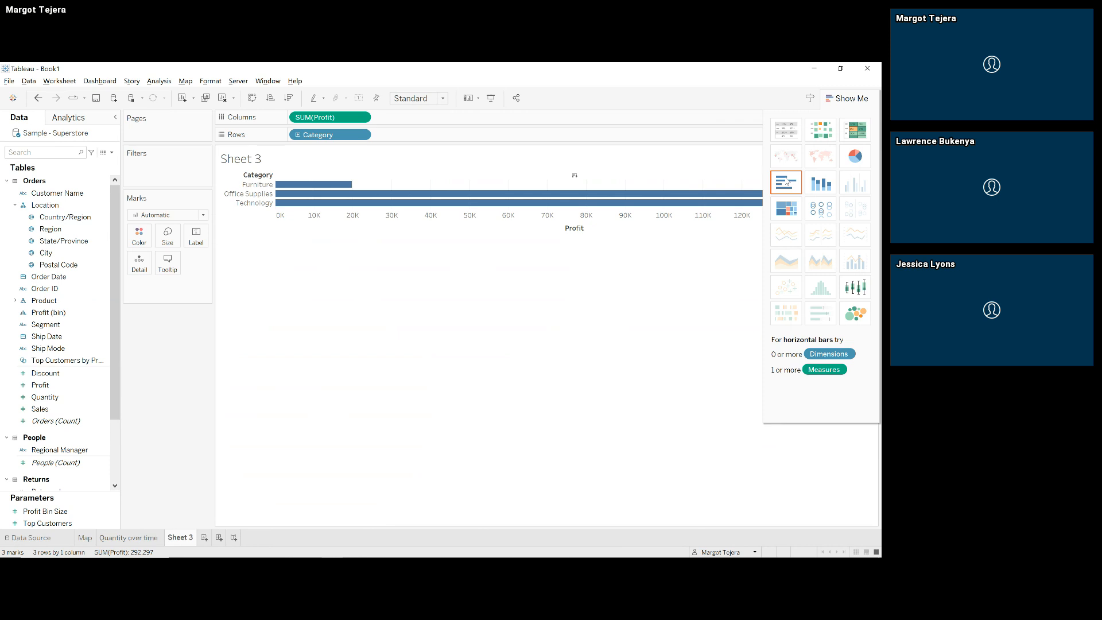
left_click(850, 100)
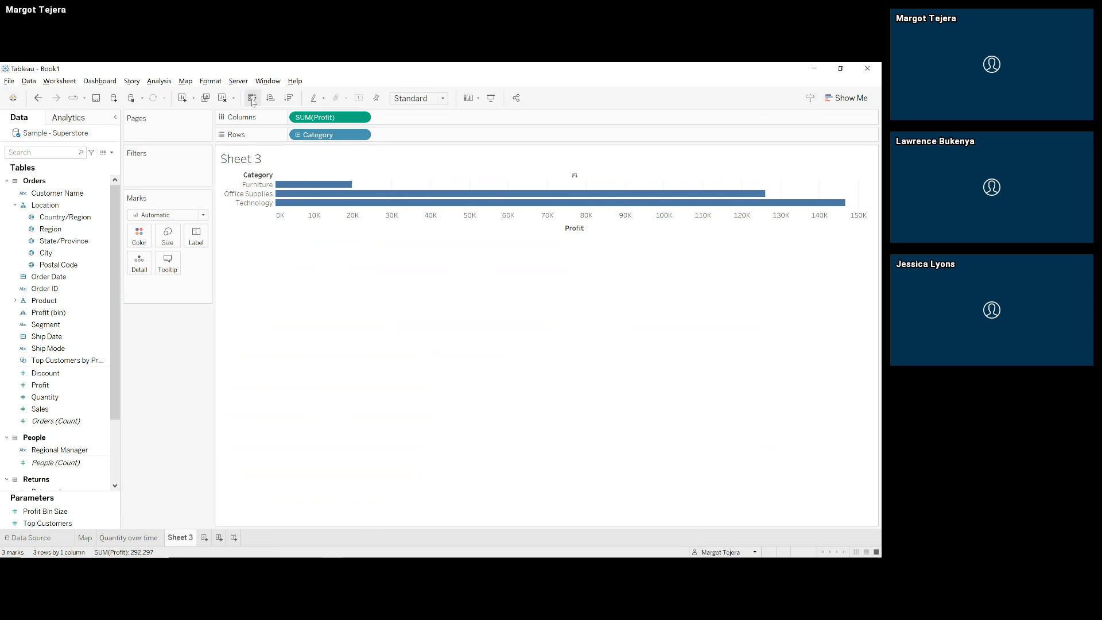
Step: Swap the axes to make the Profit by Category bars vertical and add Quantity to the rows after Profit
left_click(252, 100)
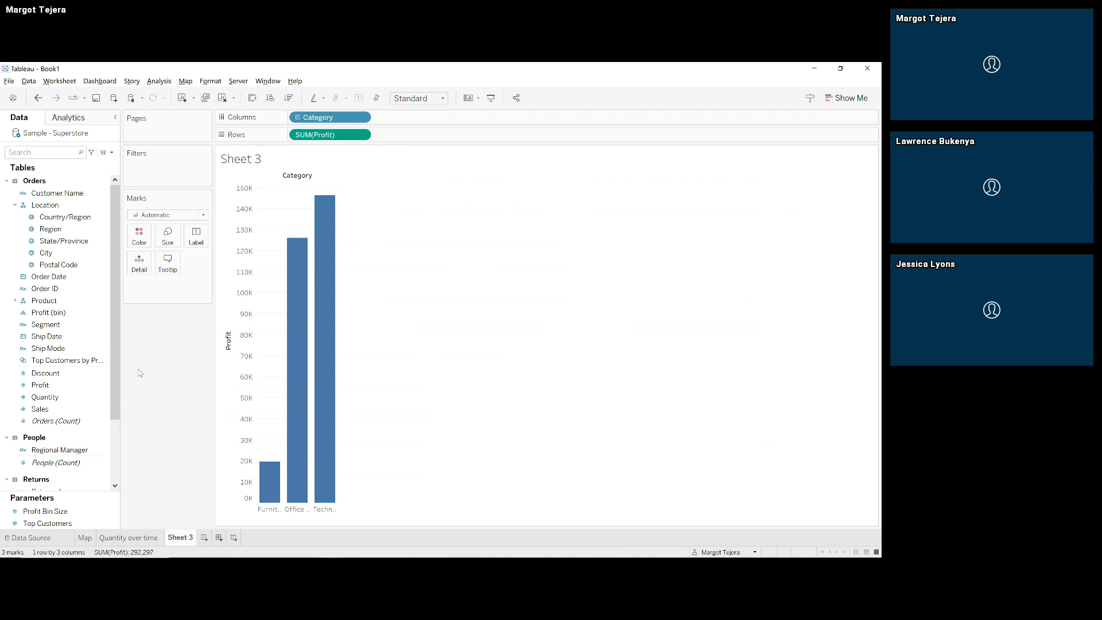
left_click(71, 397)
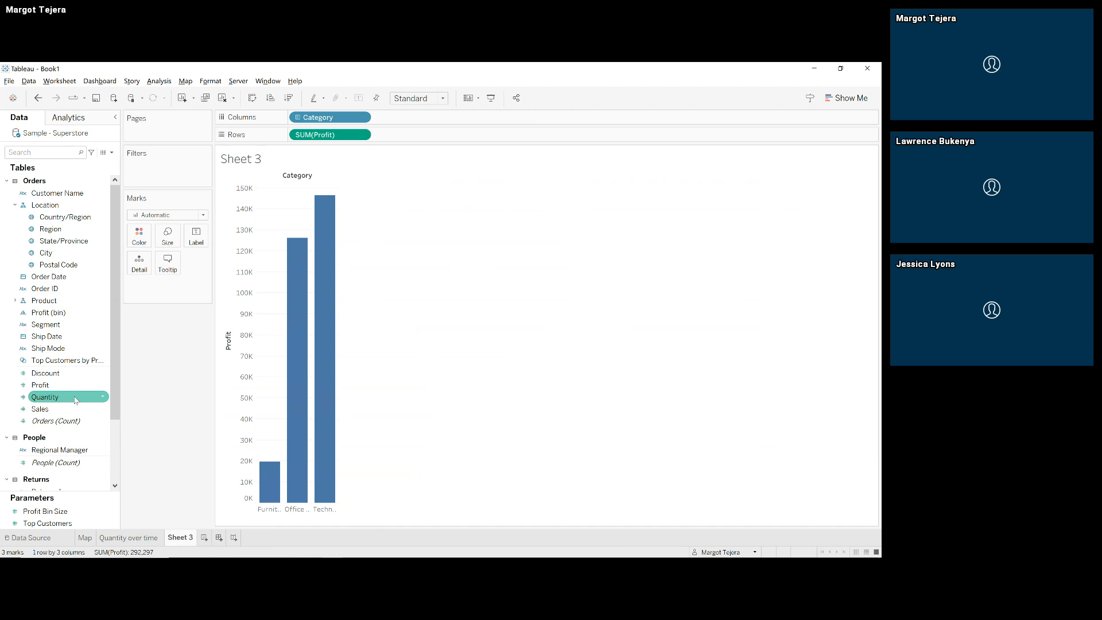
left_click_drag(66, 400, 427, 135)
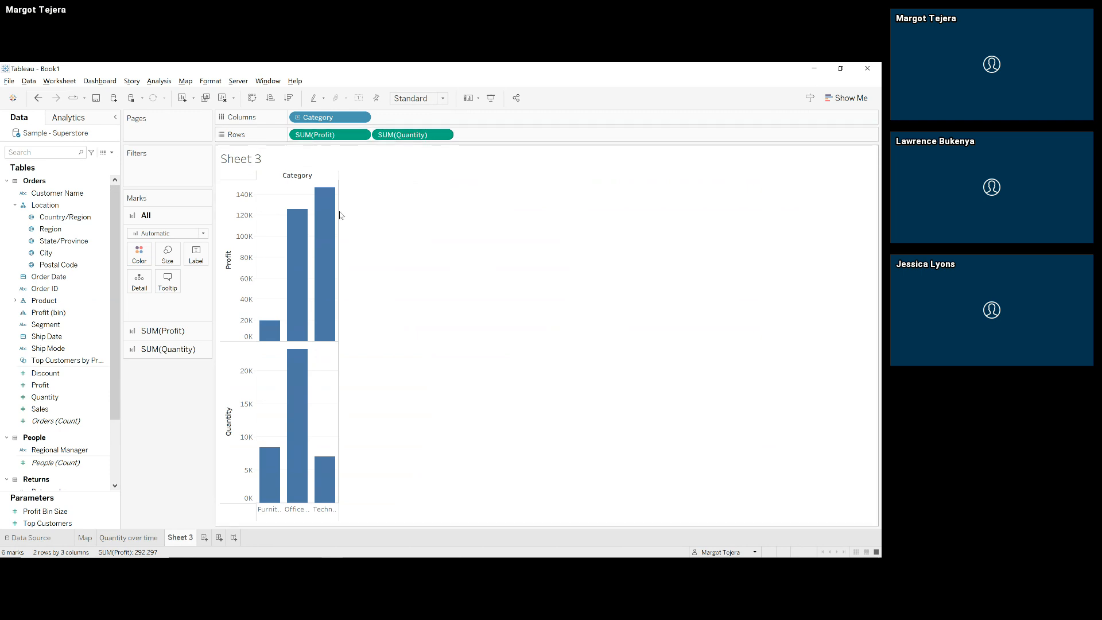
Step: Color only the Profit bars green, leaving the Quantity marks' color alone
mouse_move(323, 309)
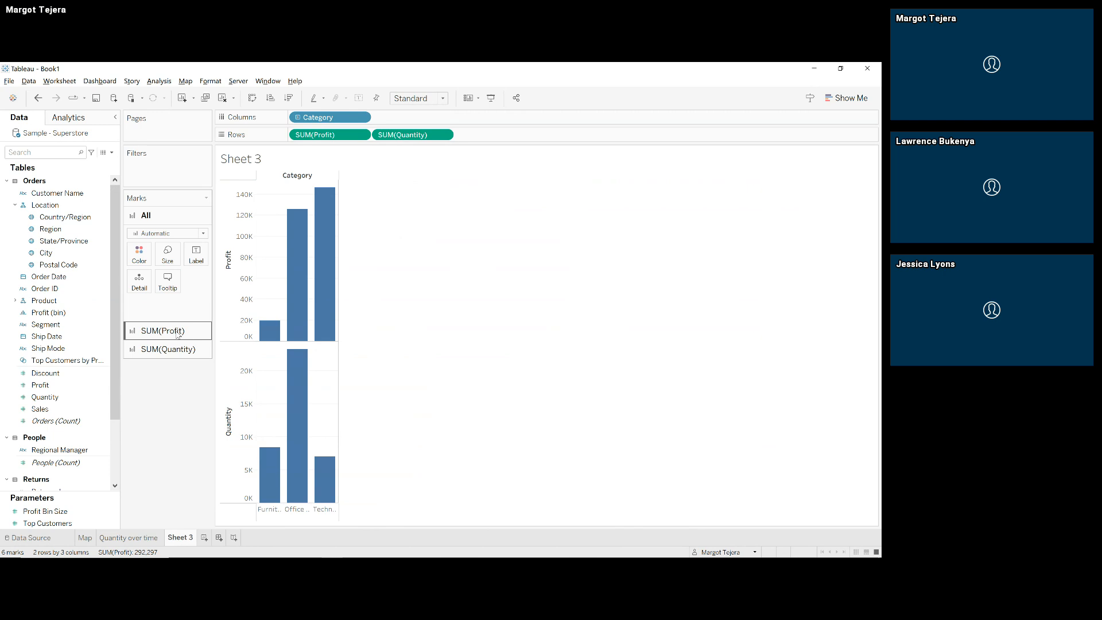
mouse_move(295, 262)
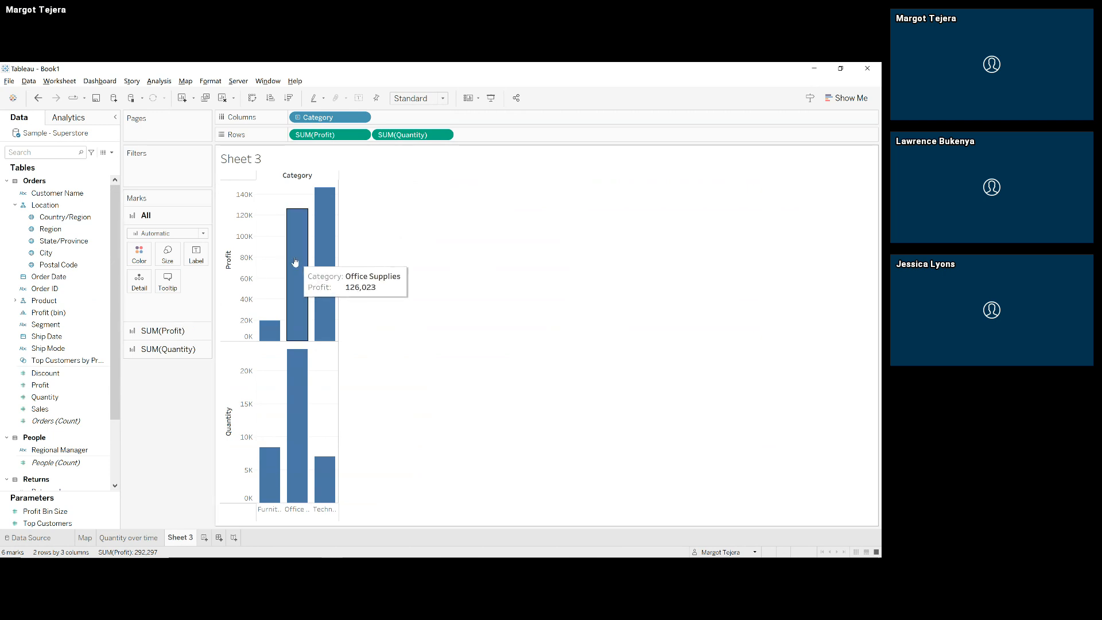
left_click(171, 339)
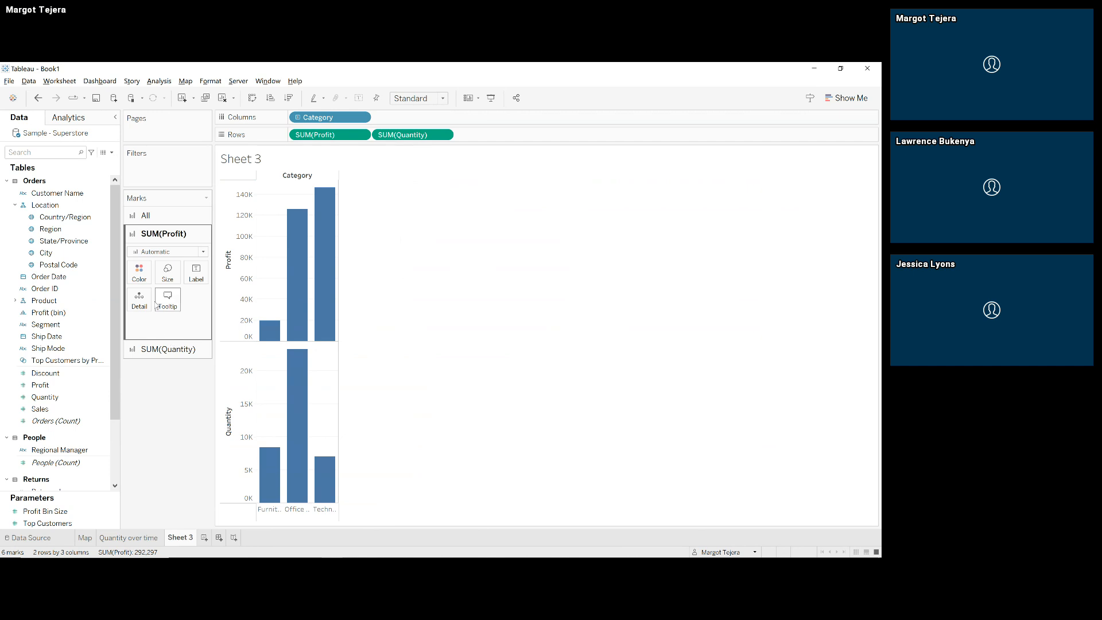
left_click(143, 280)
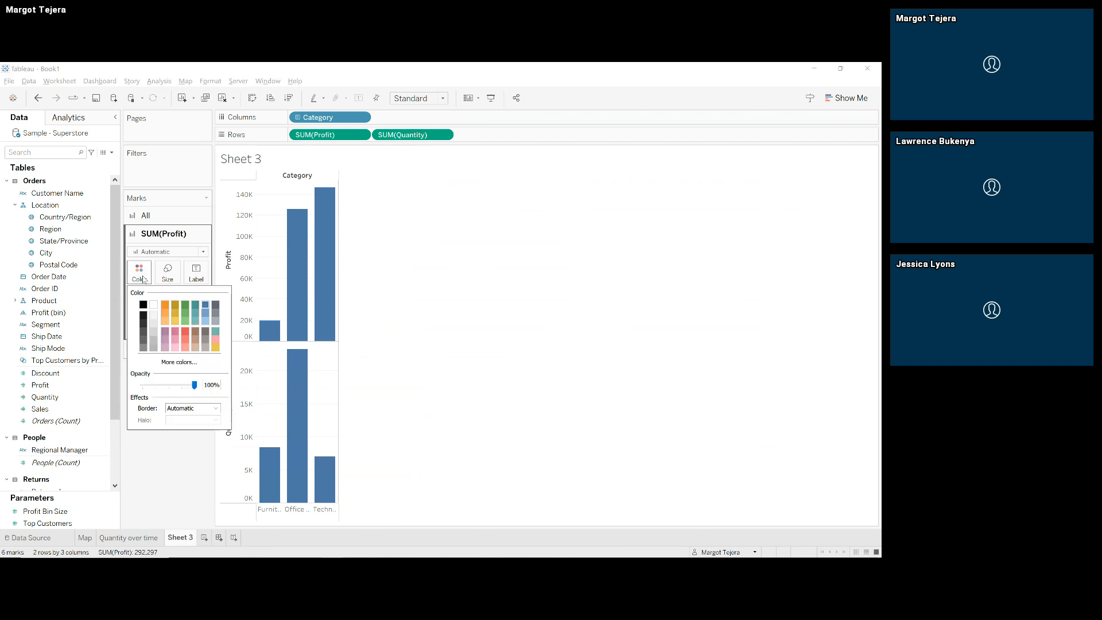
left_click(186, 305)
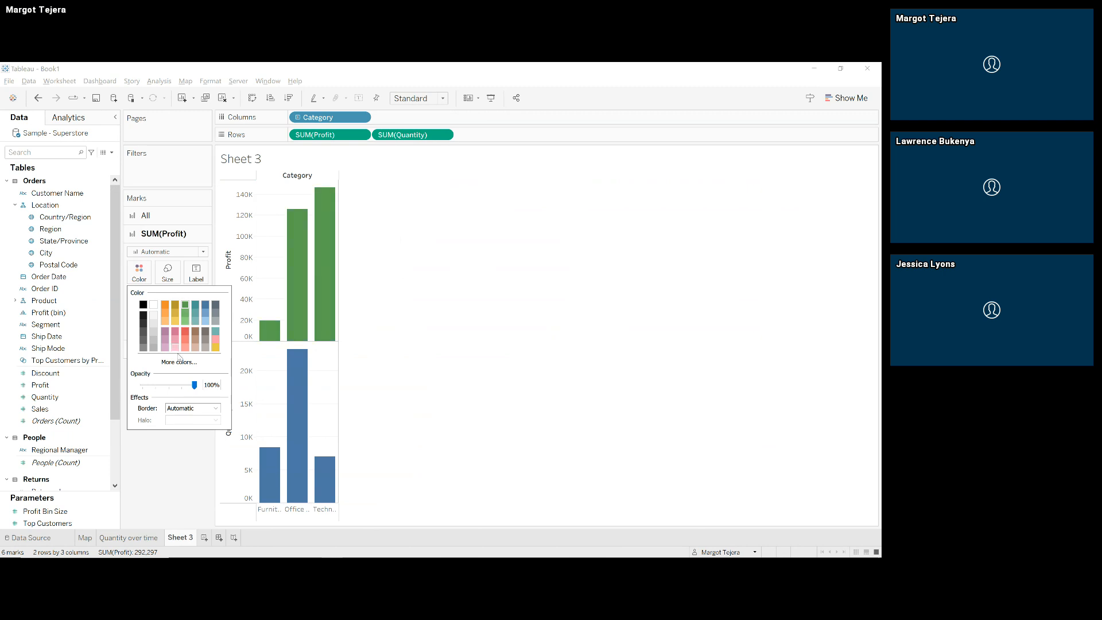
left_click(171, 458)
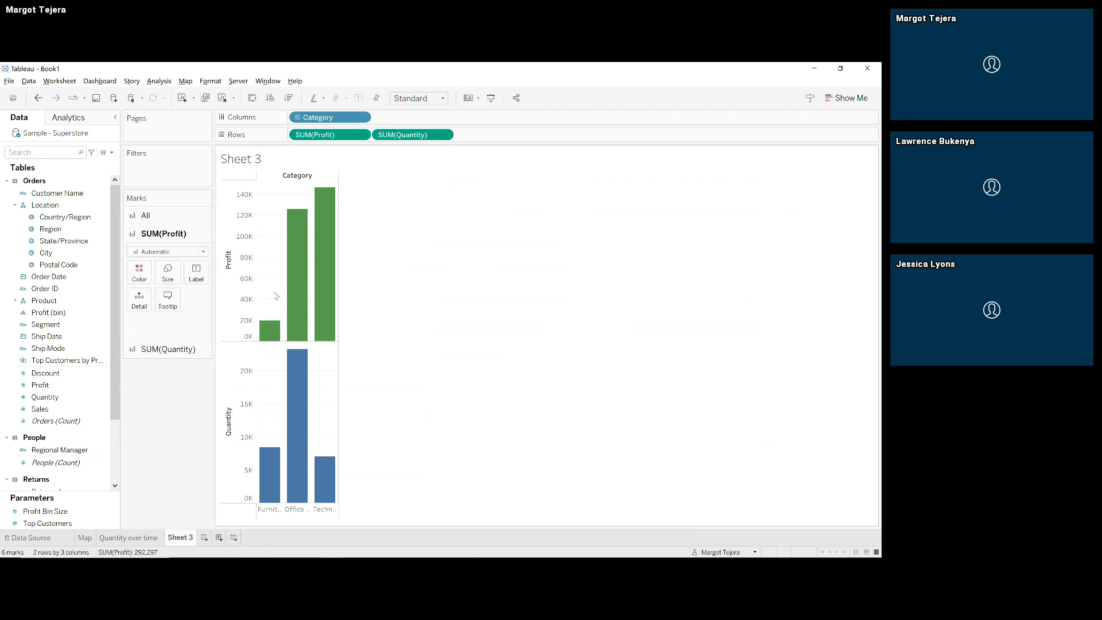
Step: Try the Line mark type for Quantity only, and settle on Circle
mouse_move(299, 436)
mouse_move(293, 238)
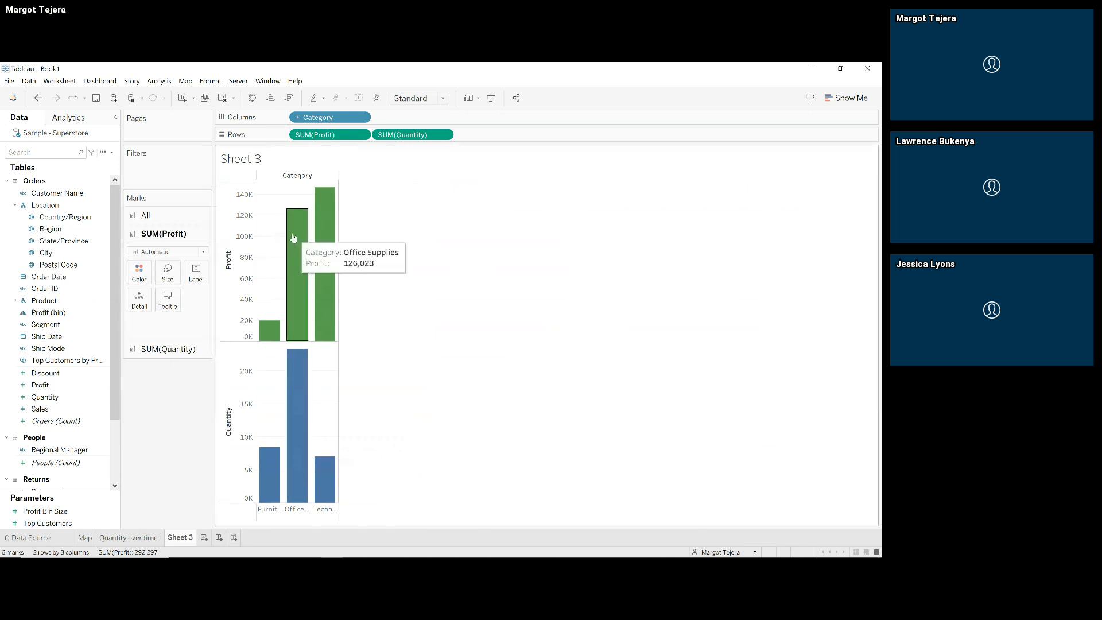
left_click(168, 349)
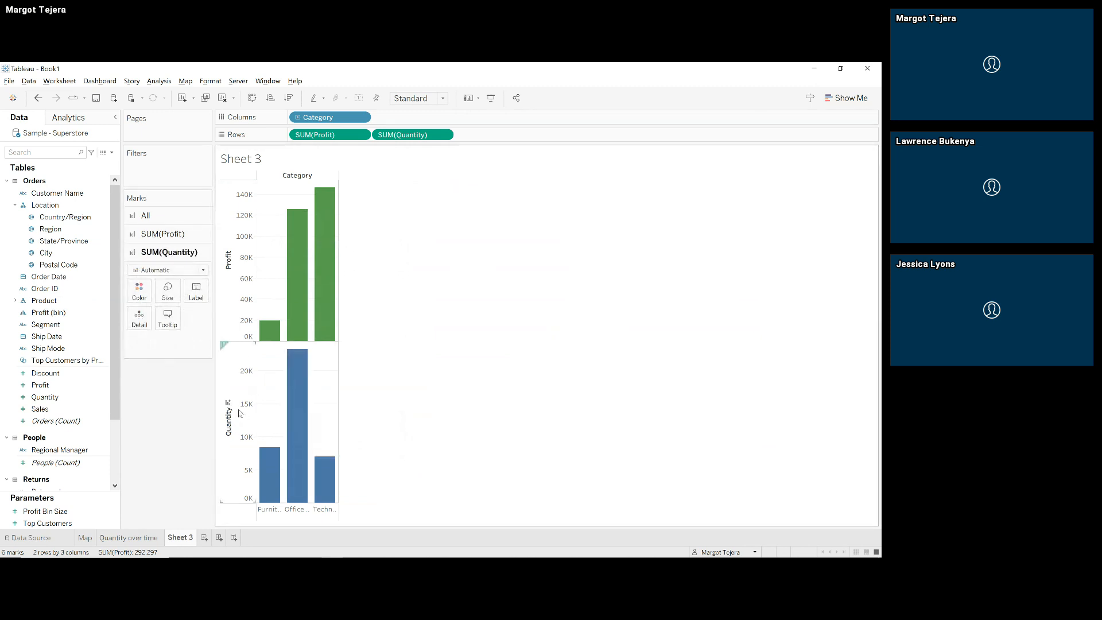
left_click(202, 271)
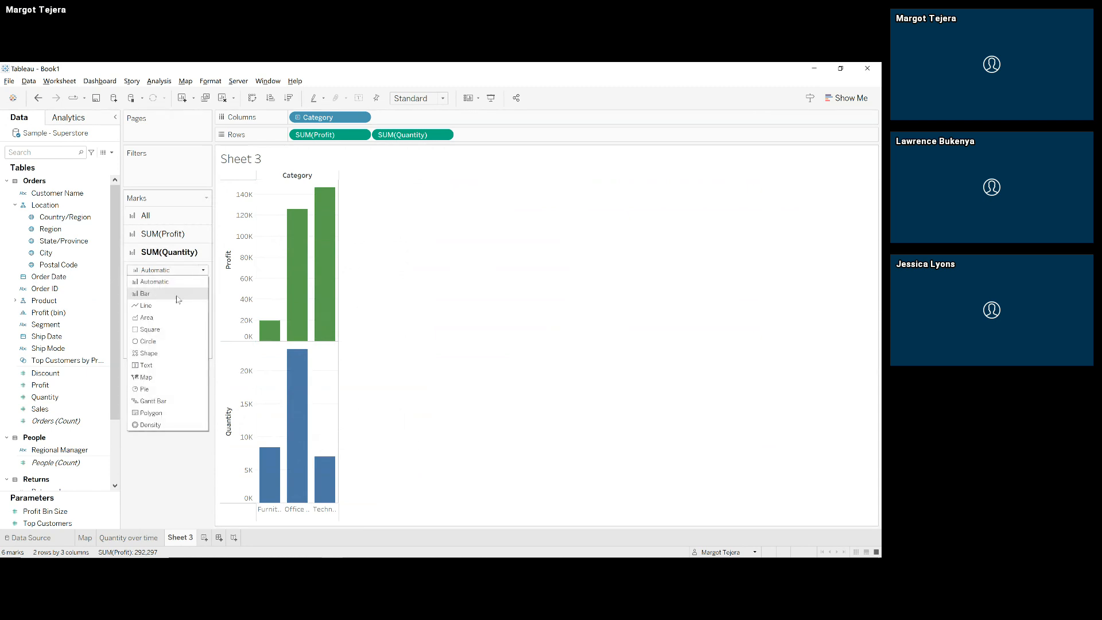
left_click(176, 305)
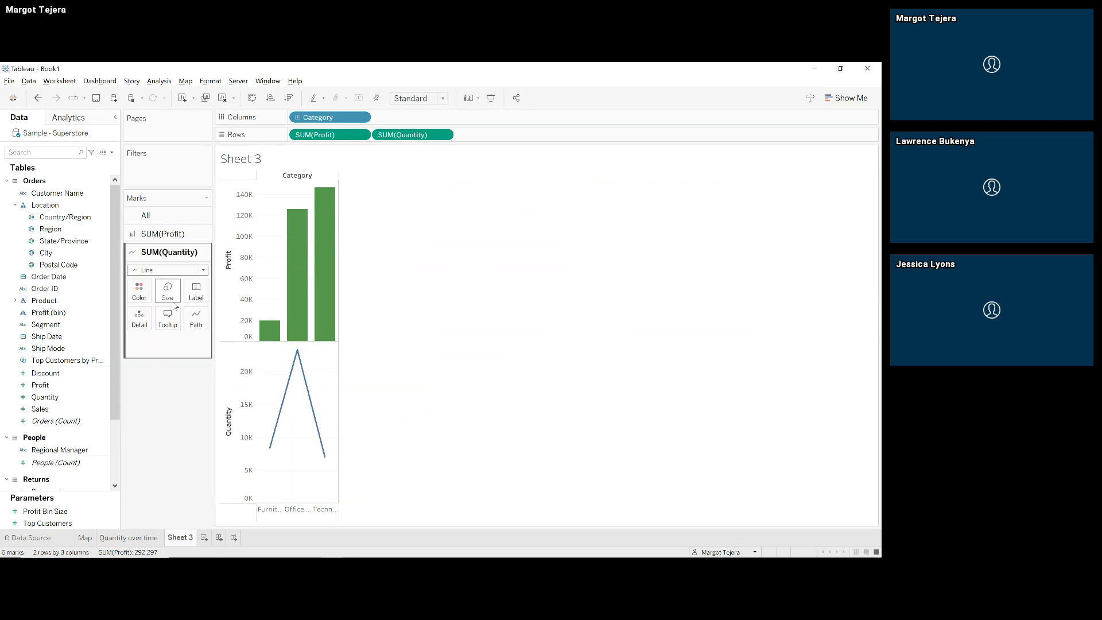
left_click(203, 271)
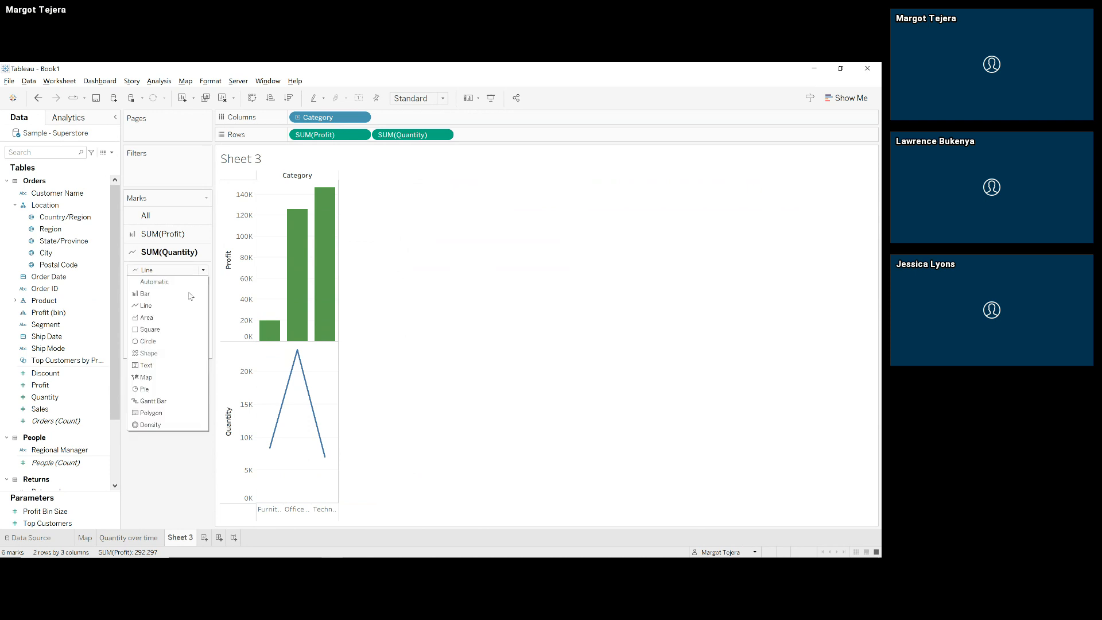
left_click(163, 341)
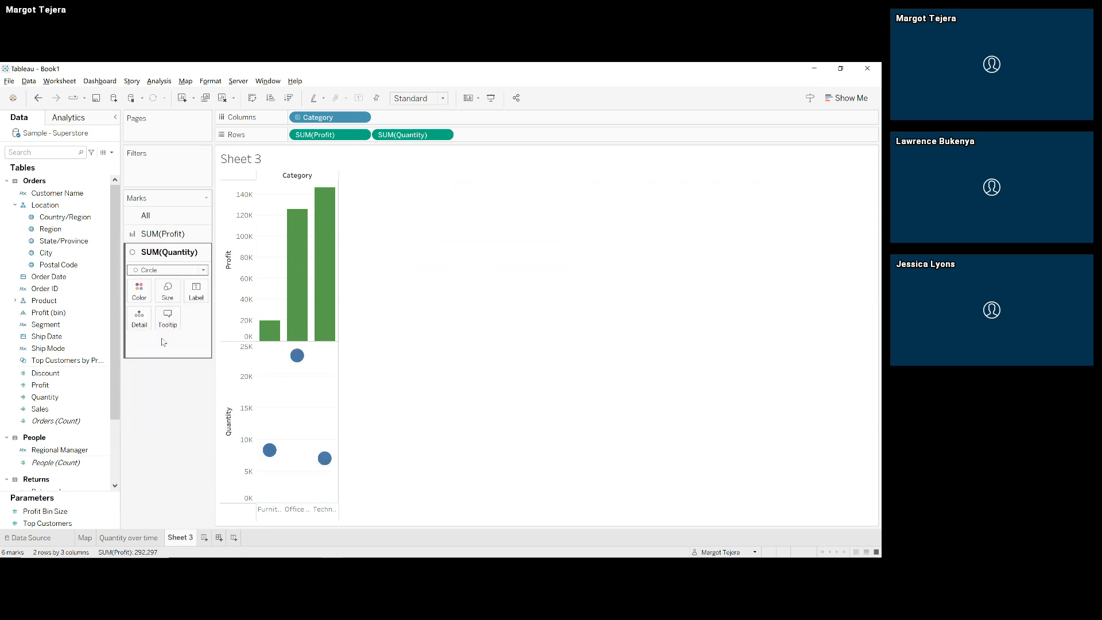
Step: Color the Quantity circles red
left_click(140, 293)
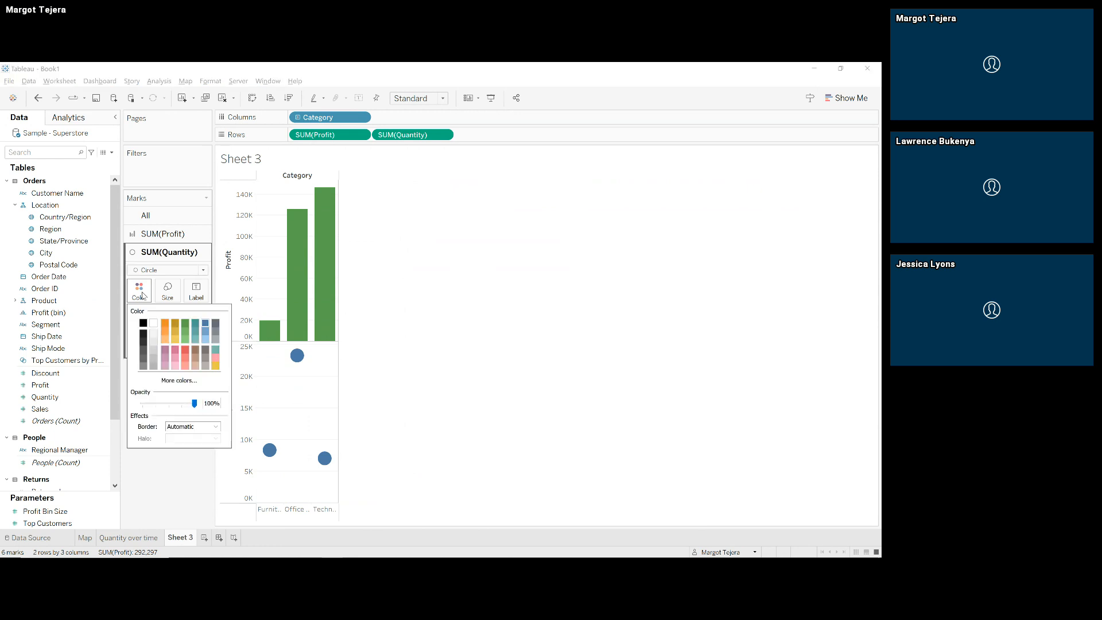
left_click(188, 353)
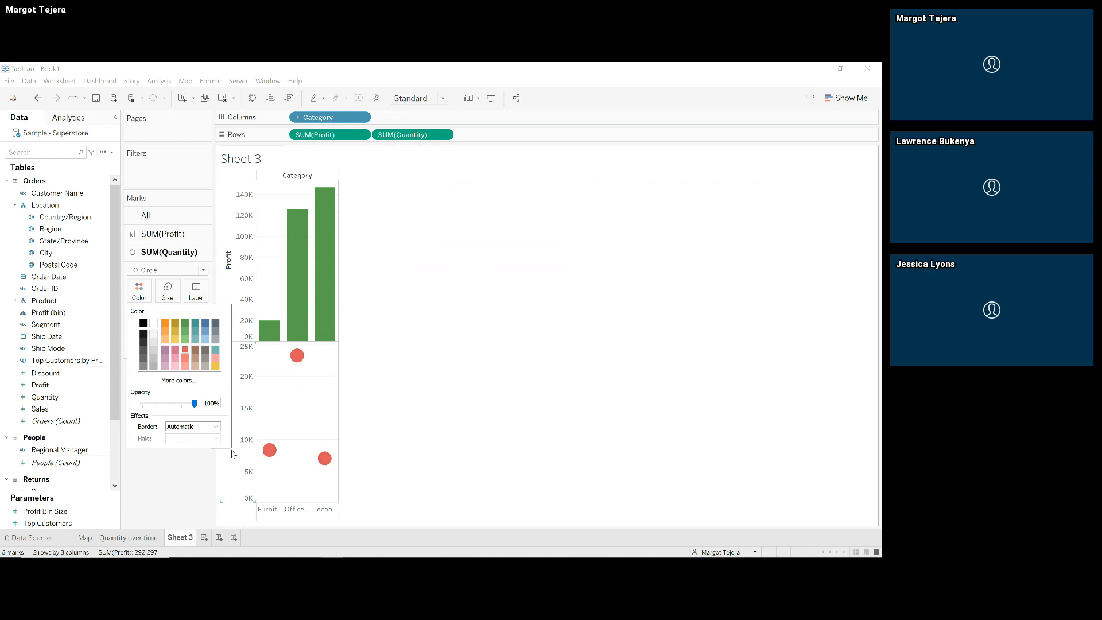
left_click(201, 478)
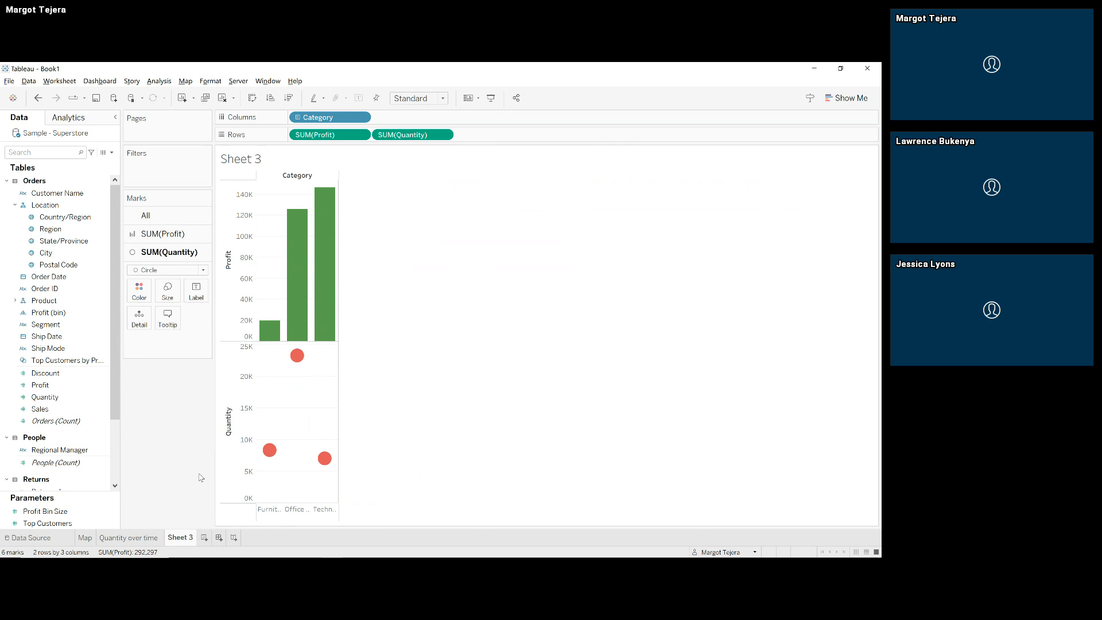
Step: Combine Quantity with Profit in one chart using a dual axis, and set the Profit mark type to Bar
left_click(444, 136)
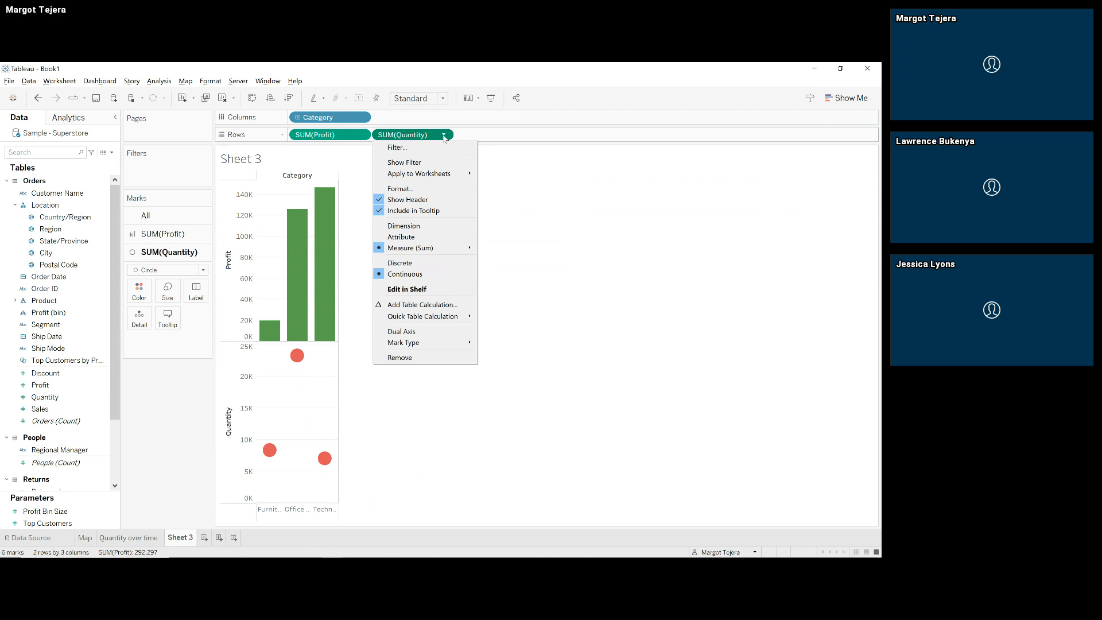
left_click(436, 333)
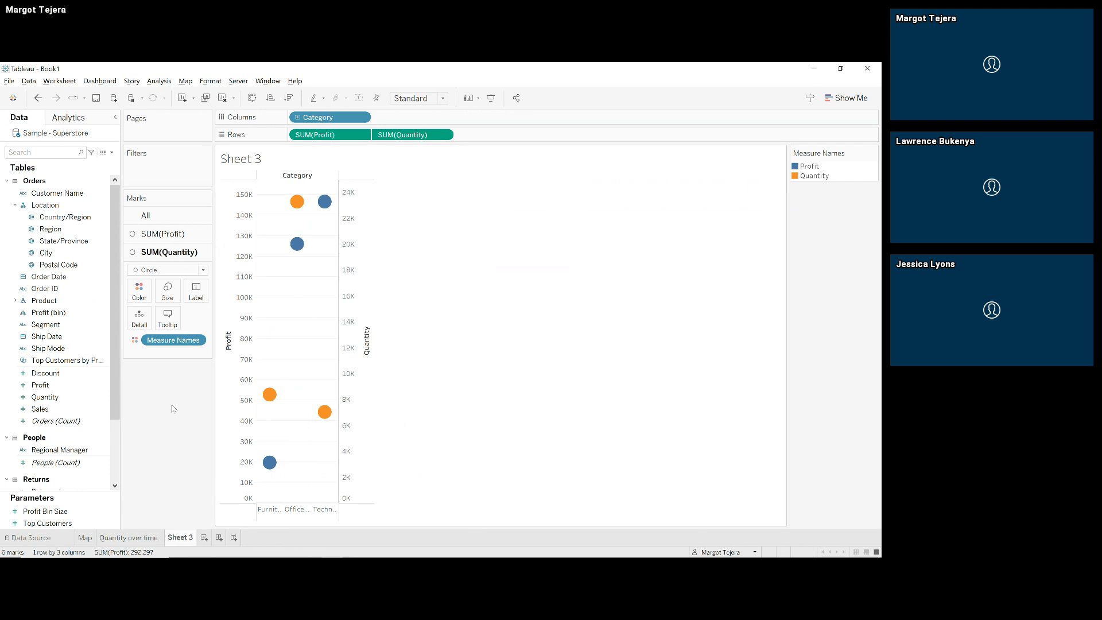
left_click(178, 235)
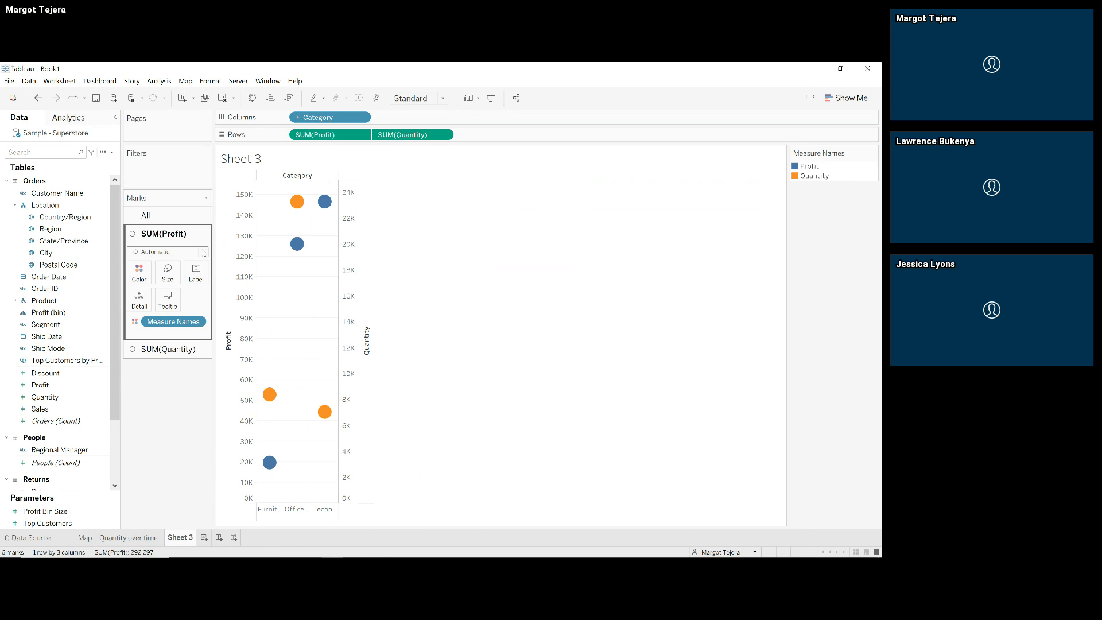
left_click(204, 252)
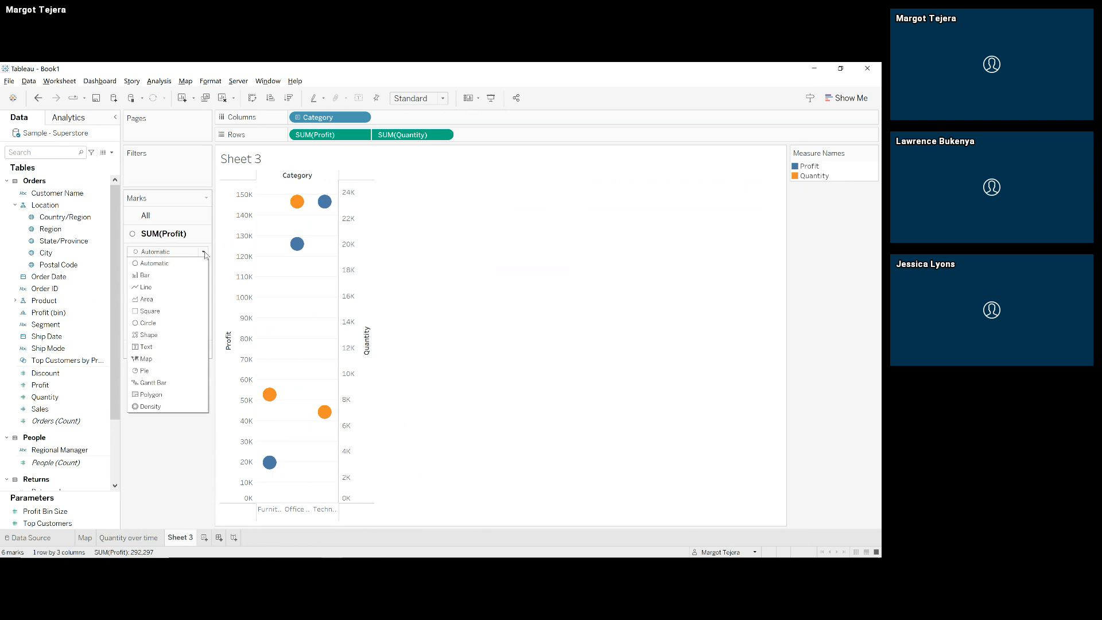
left_click(167, 275)
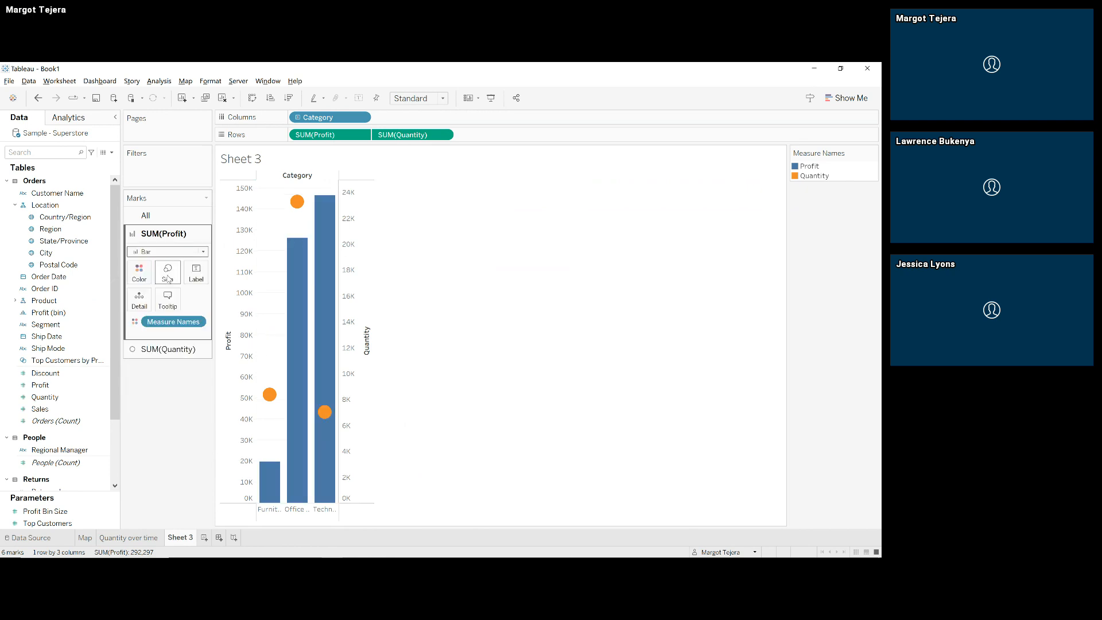
left_click(168, 348)
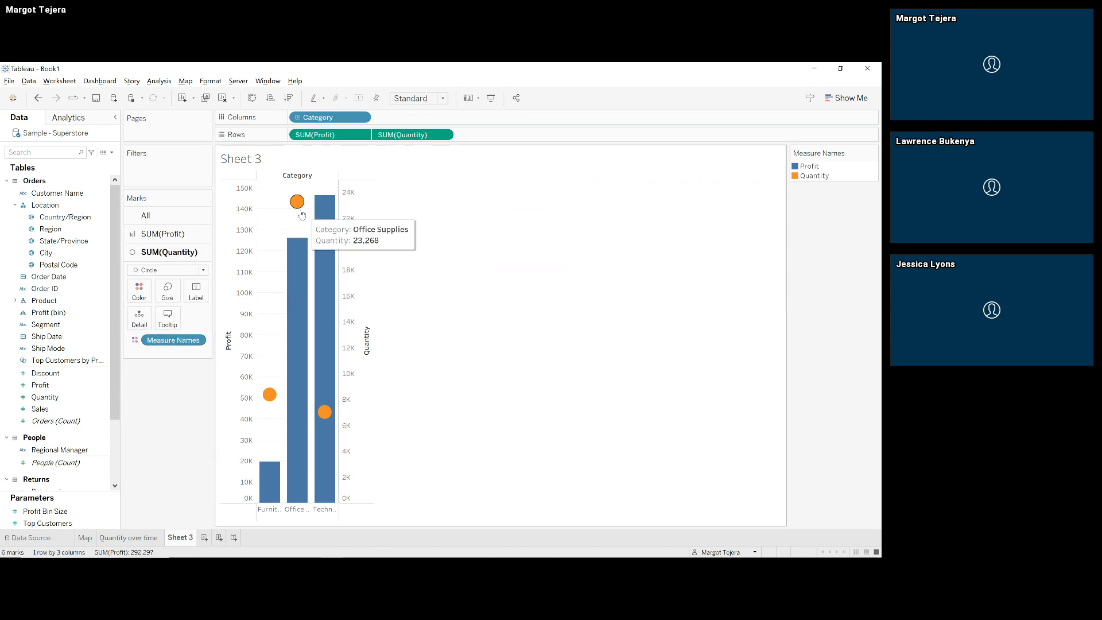
mouse_move(330, 293)
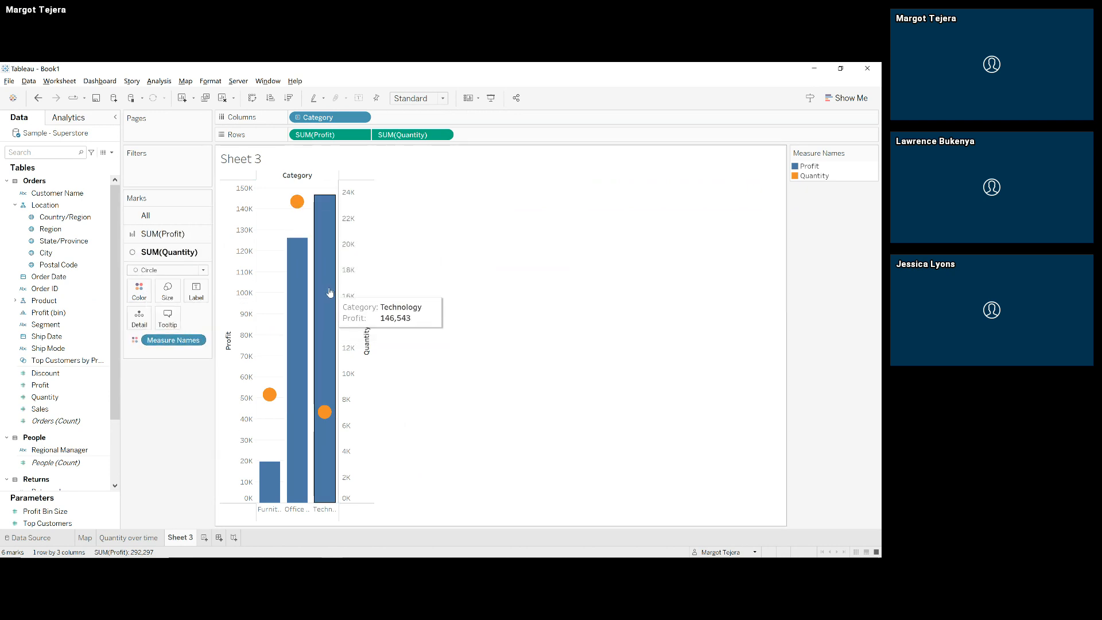
left_click(140, 293)
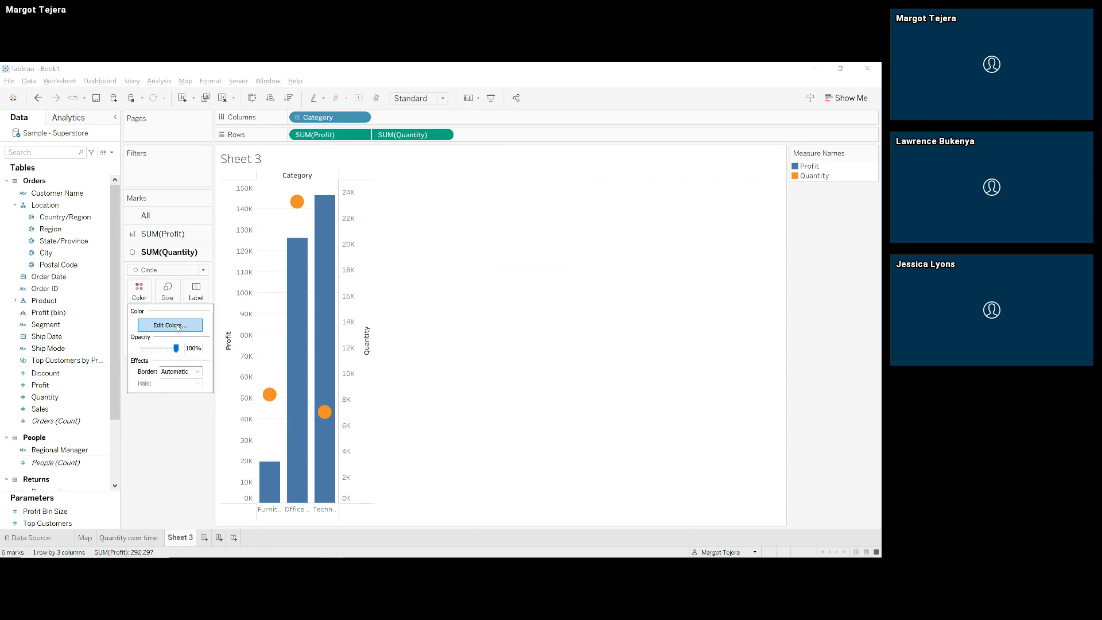
left_click(170, 450)
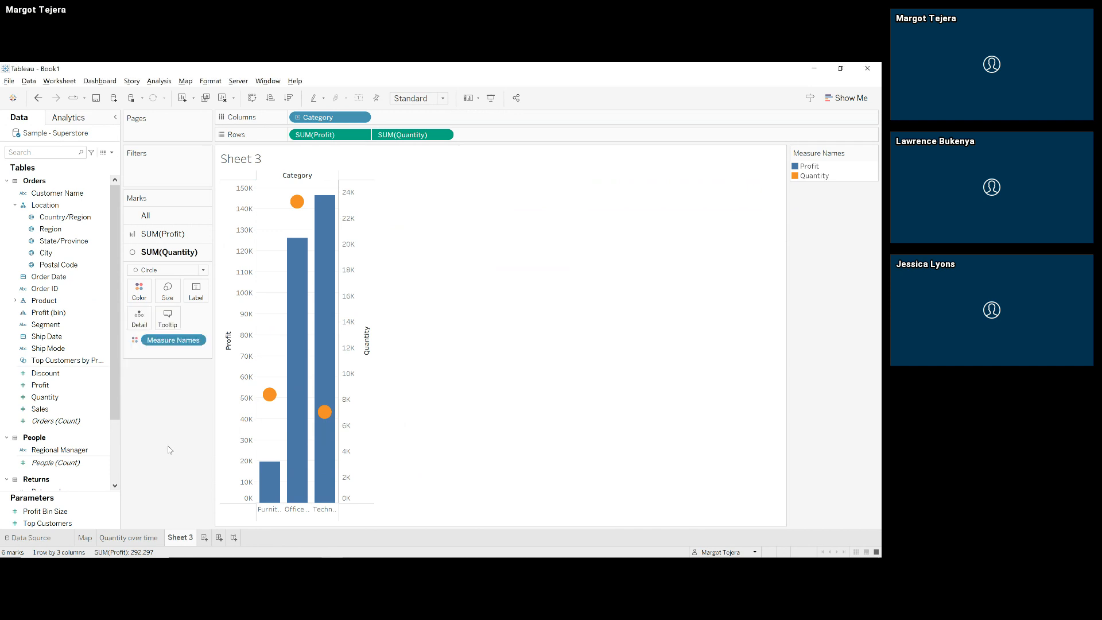
mouse_move(323, 412)
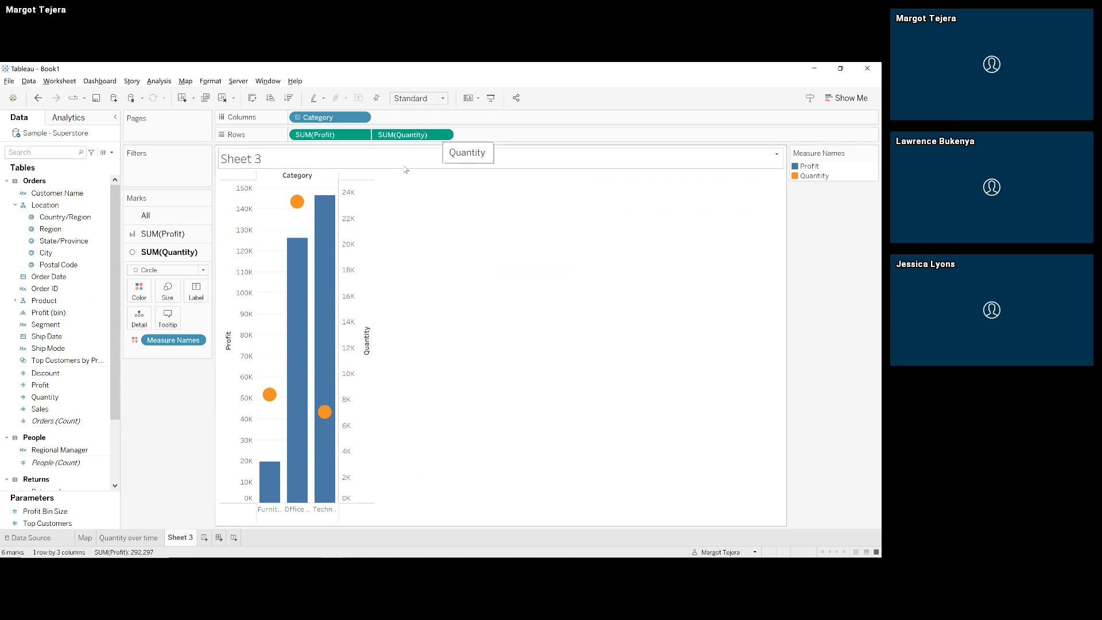
left_click(435, 139)
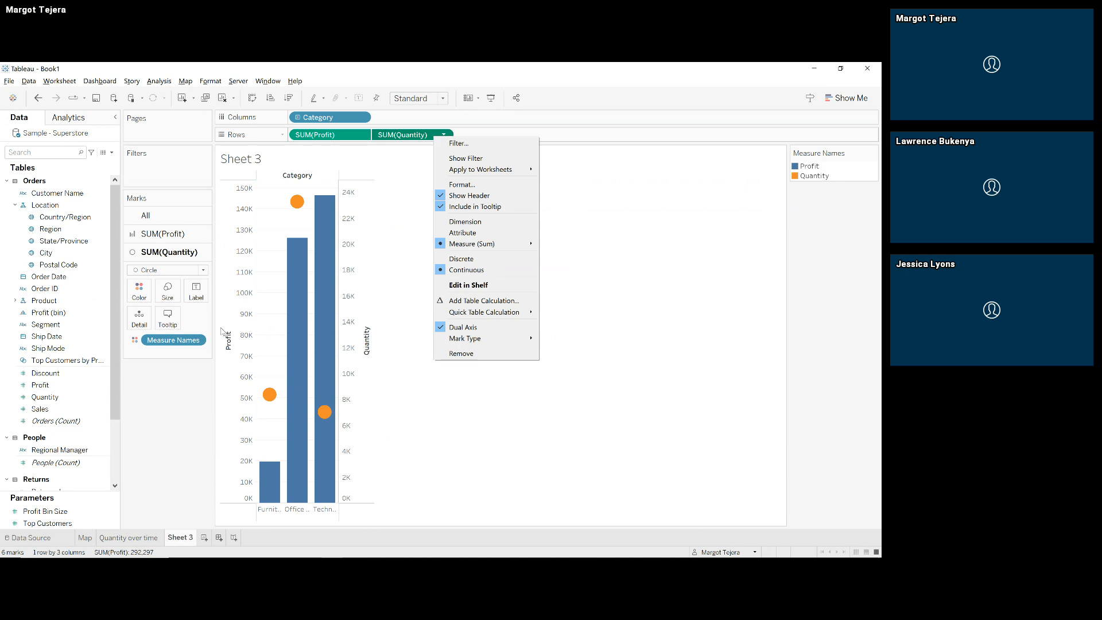
left_click(185, 406)
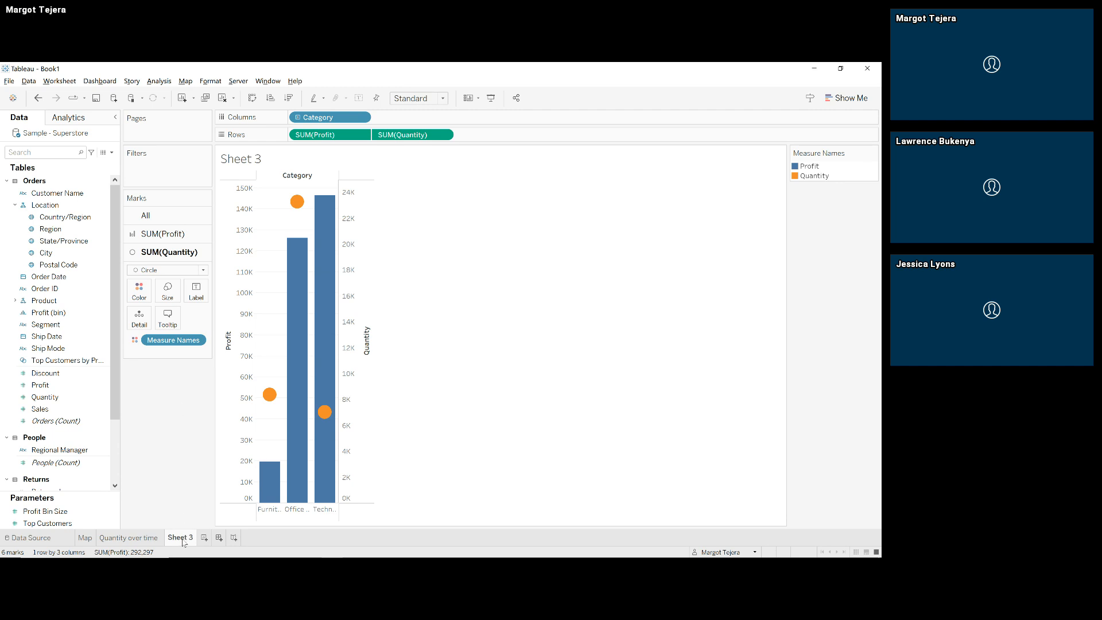
Step: Rename the Sheet 3 worksheet as "Bar Chart"
mouse_move(183, 543)
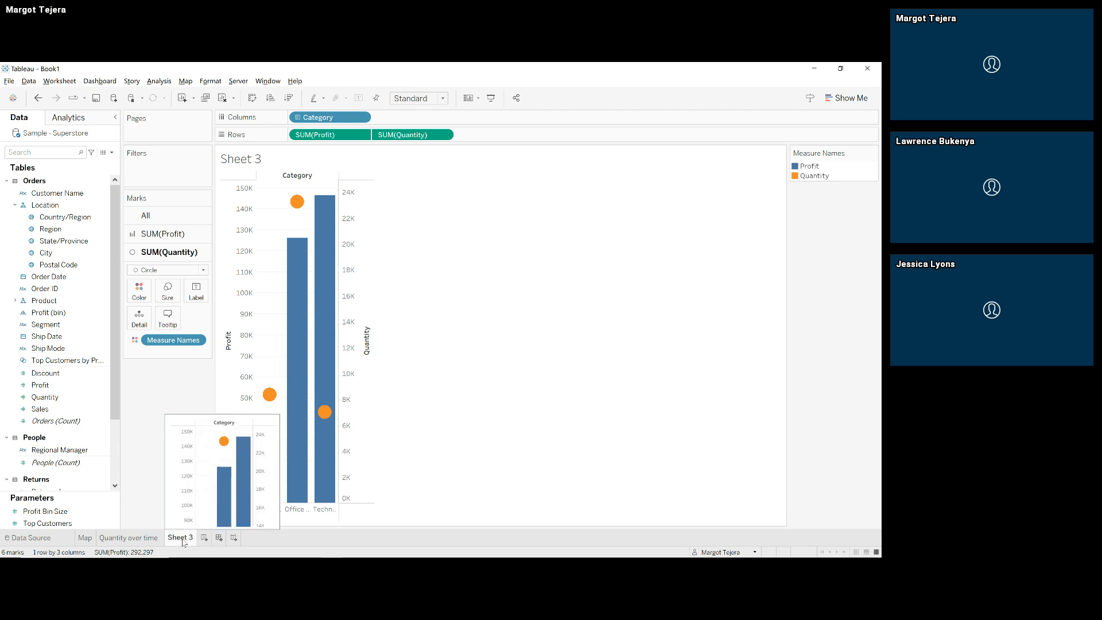
double_click(183, 538)
type("Bar Chart")
key("Return")
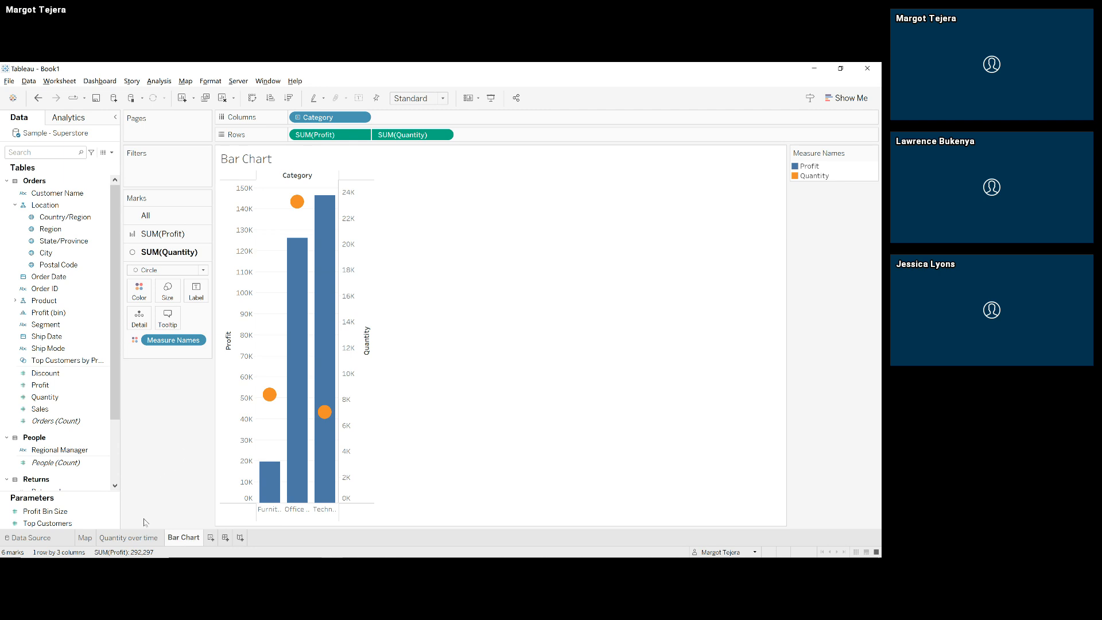
Step: Preview the Quantity over time worksheet and open the Map worksheet
mouse_move(142, 541)
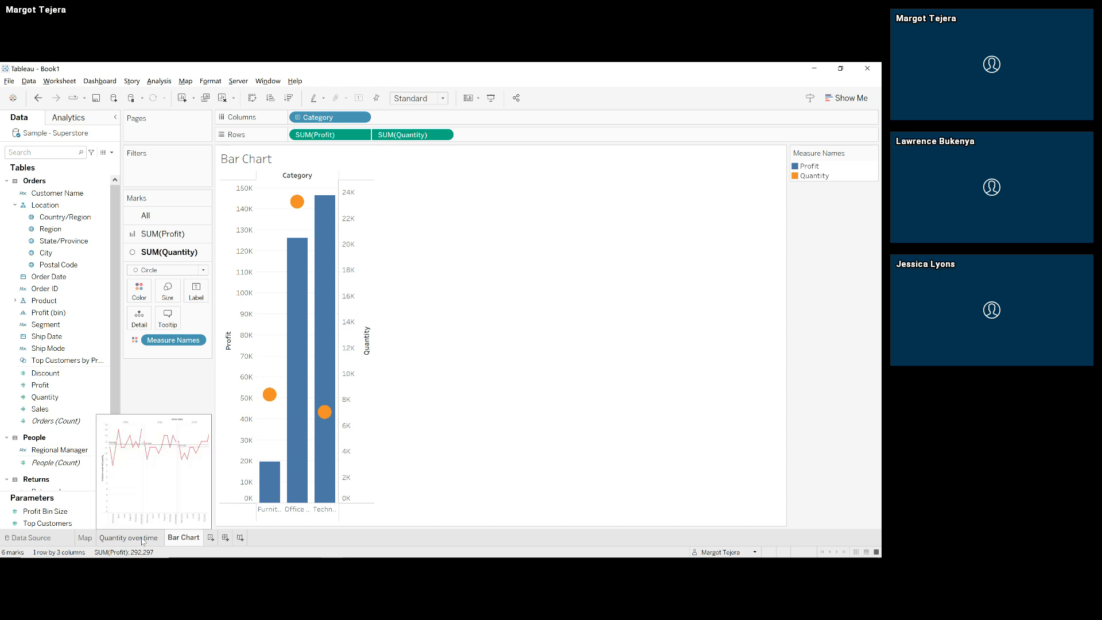
mouse_move(83, 543)
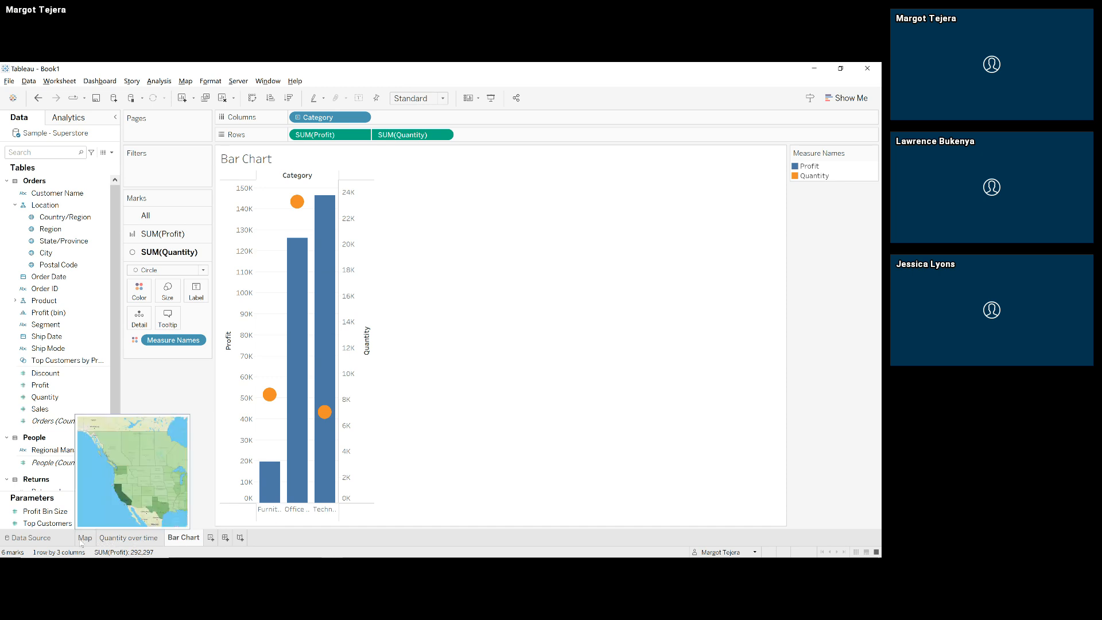
left_click(84, 538)
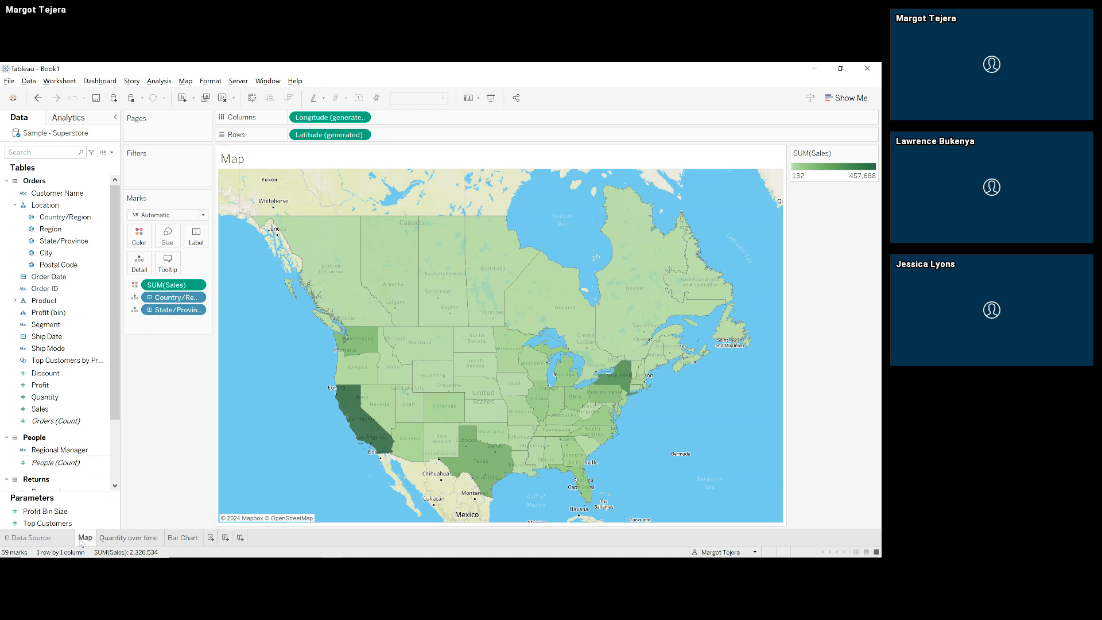
Step: Set all of the map's tooltip text to font size 14 and the Tableau Semibold font
mouse_move(443, 384)
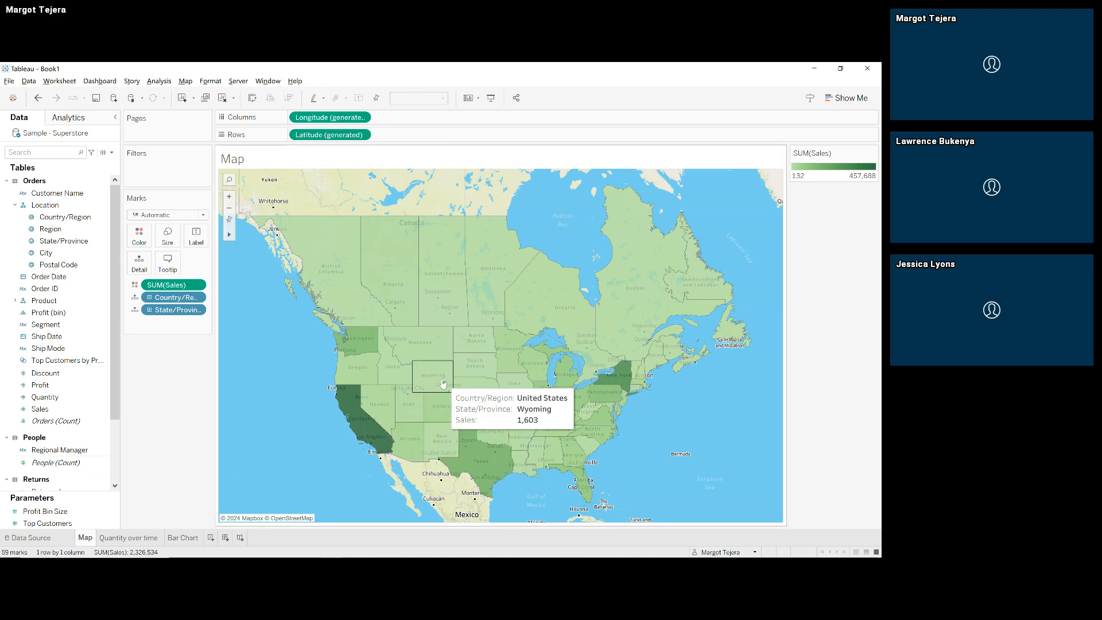
mouse_move(466, 348)
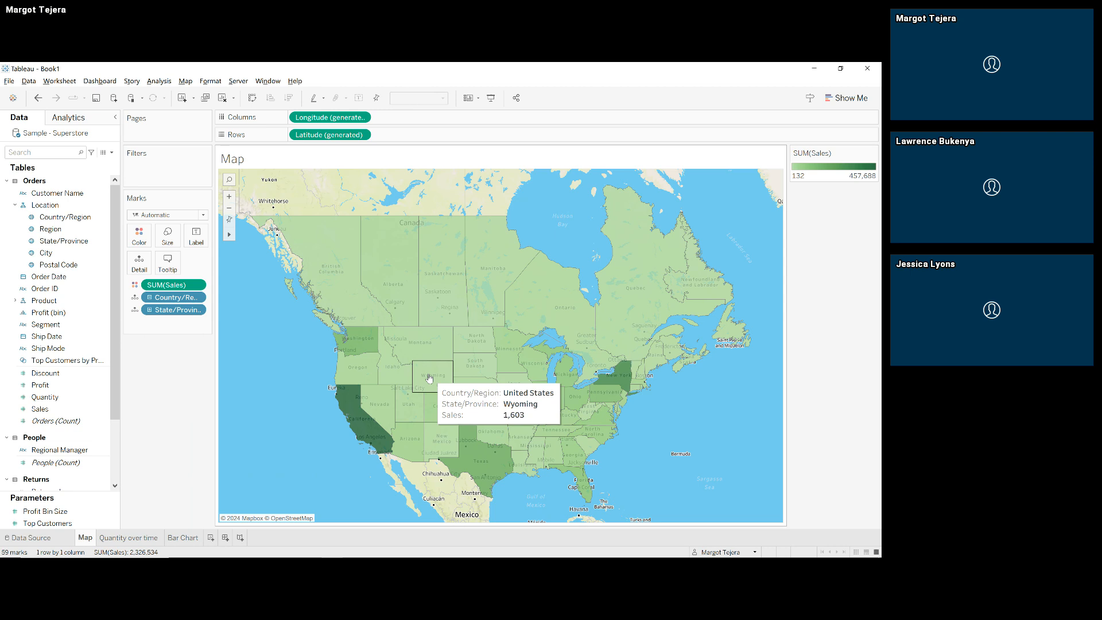
left_click(170, 271)
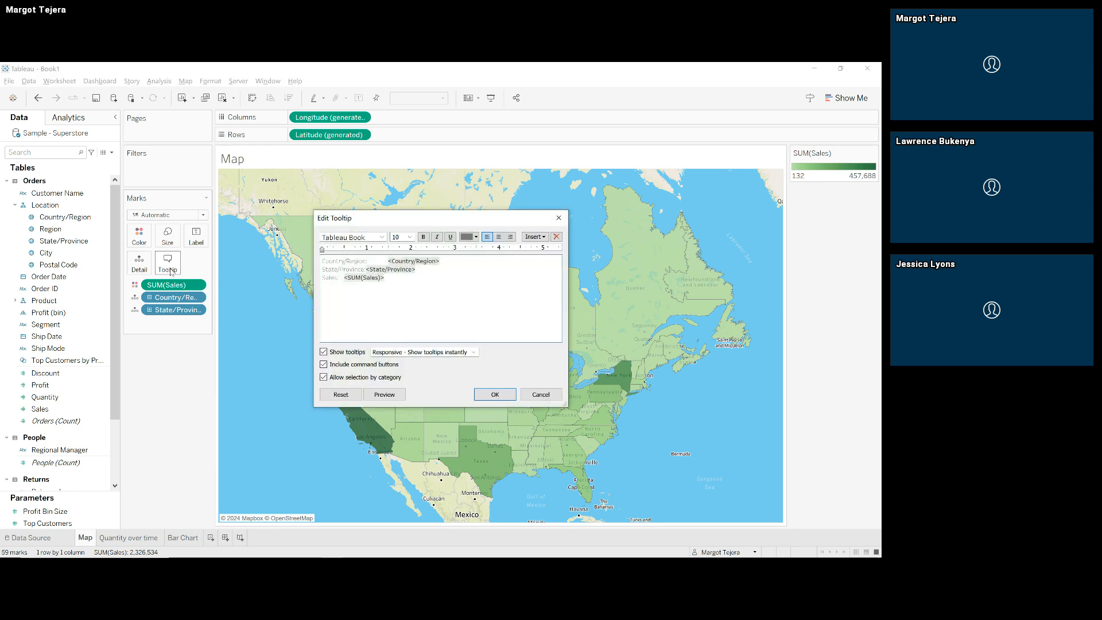
left_click_drag(398, 278, 323, 262)
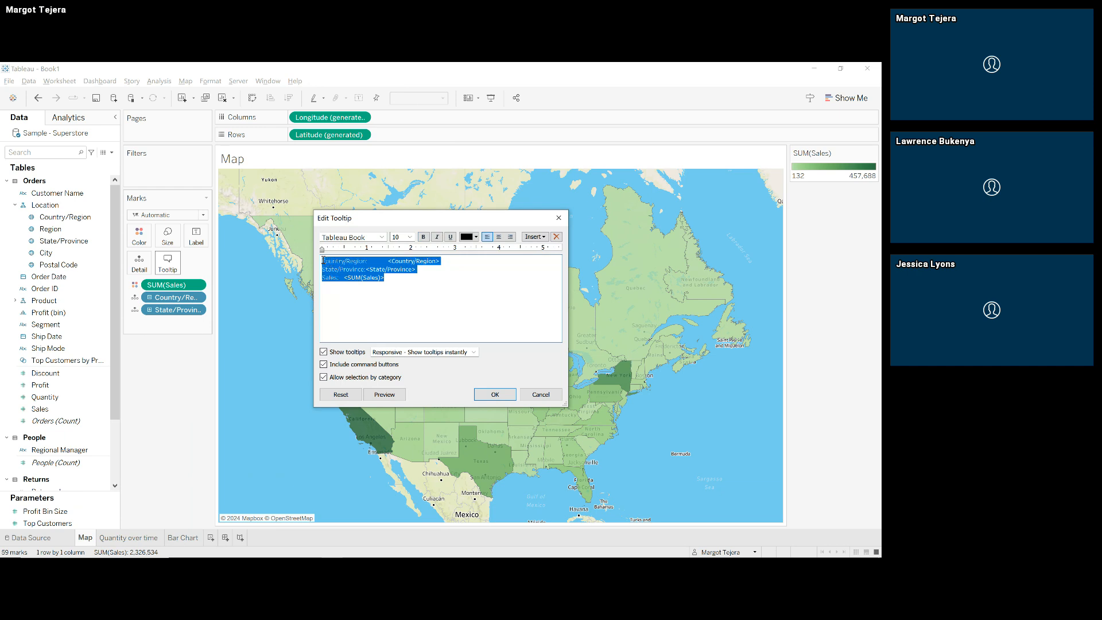
left_click(410, 237)
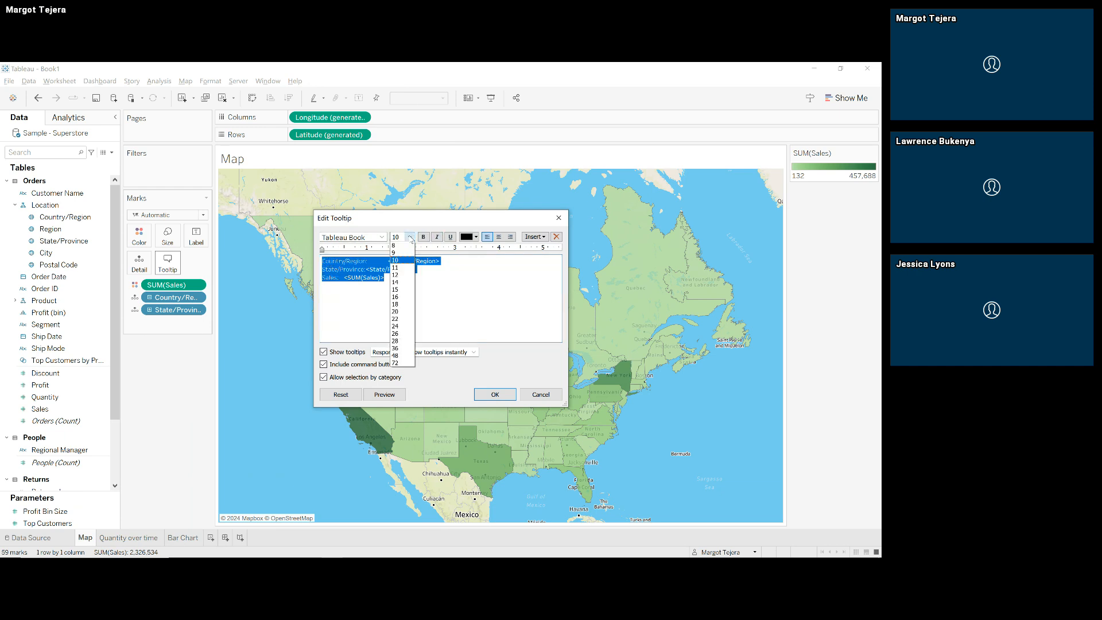
left_click(405, 282)
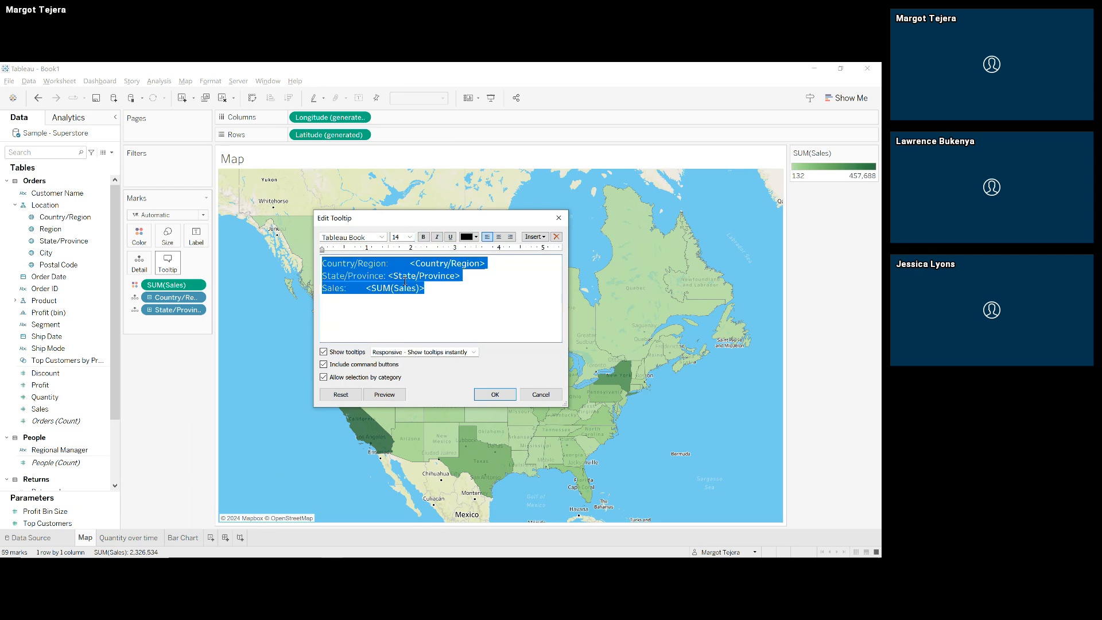
left_click(383, 238)
left_click(379, 288)
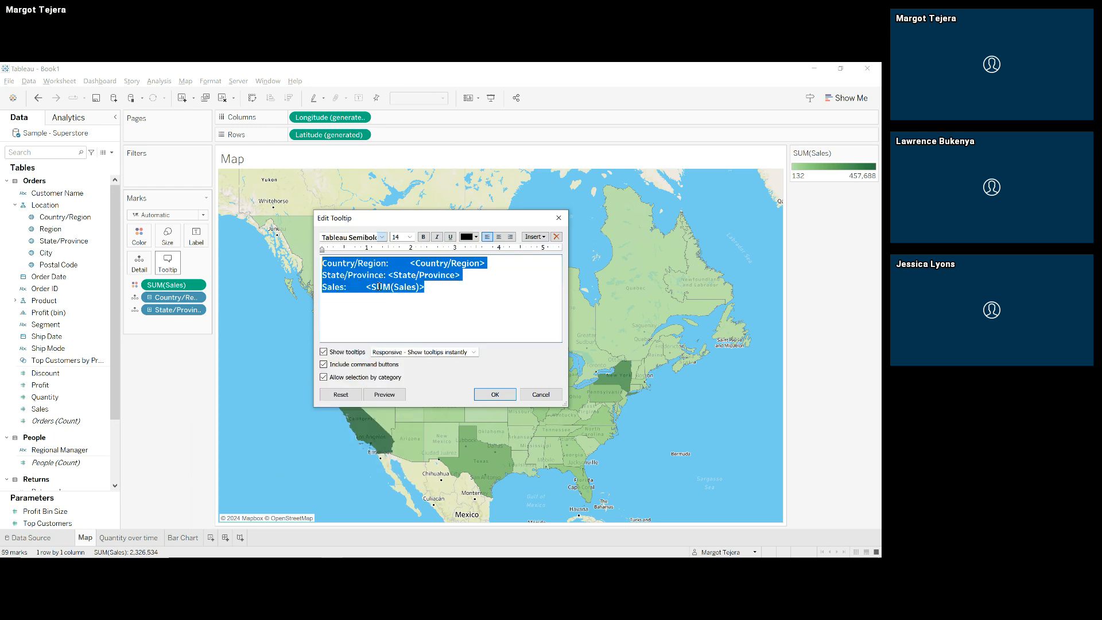
left_click(382, 301)
Step: Make the Country/Region label in the map's tooltip bold, italic, underlined and teal, and apply the tooltip changes
left_click(391, 262)
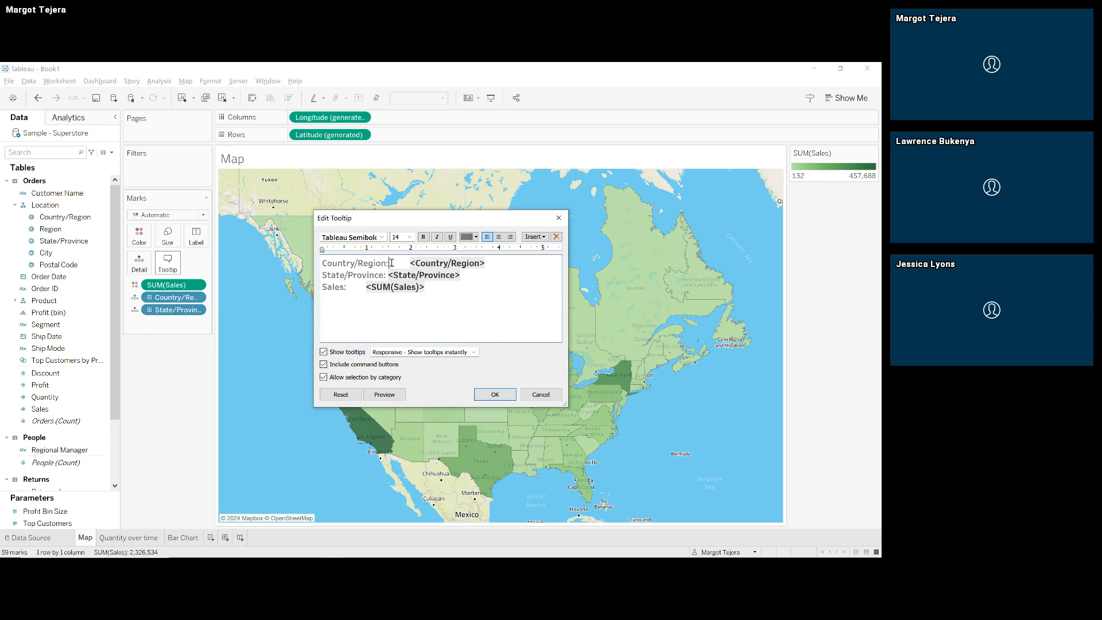
left_click_drag(391, 262, 322, 263)
left_click(424, 237)
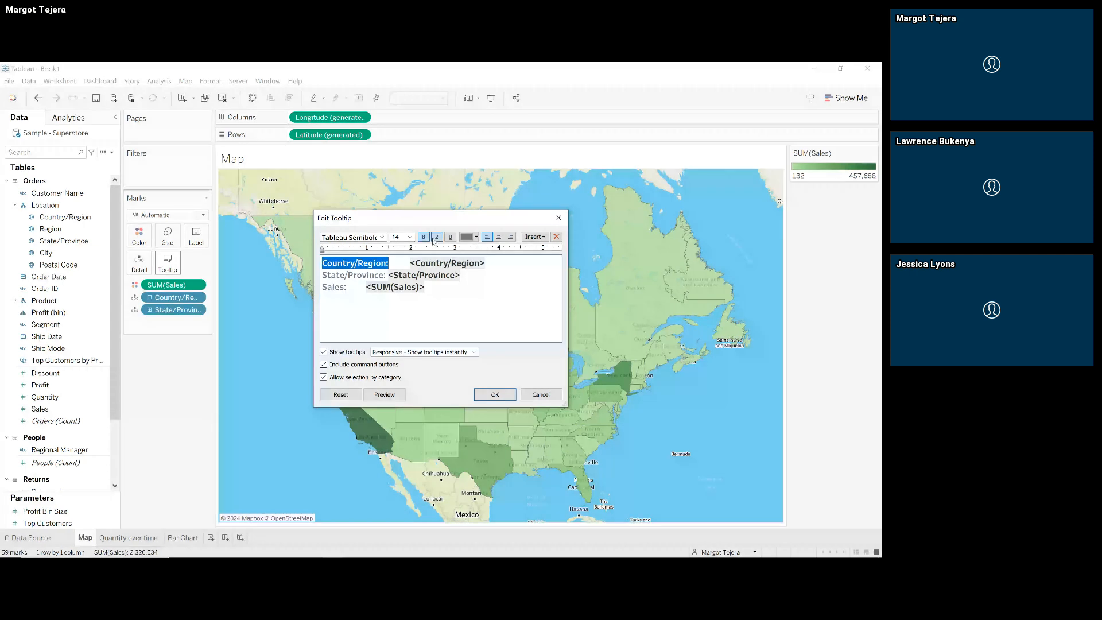
left_click(435, 238)
left_click(450, 238)
left_click(475, 238)
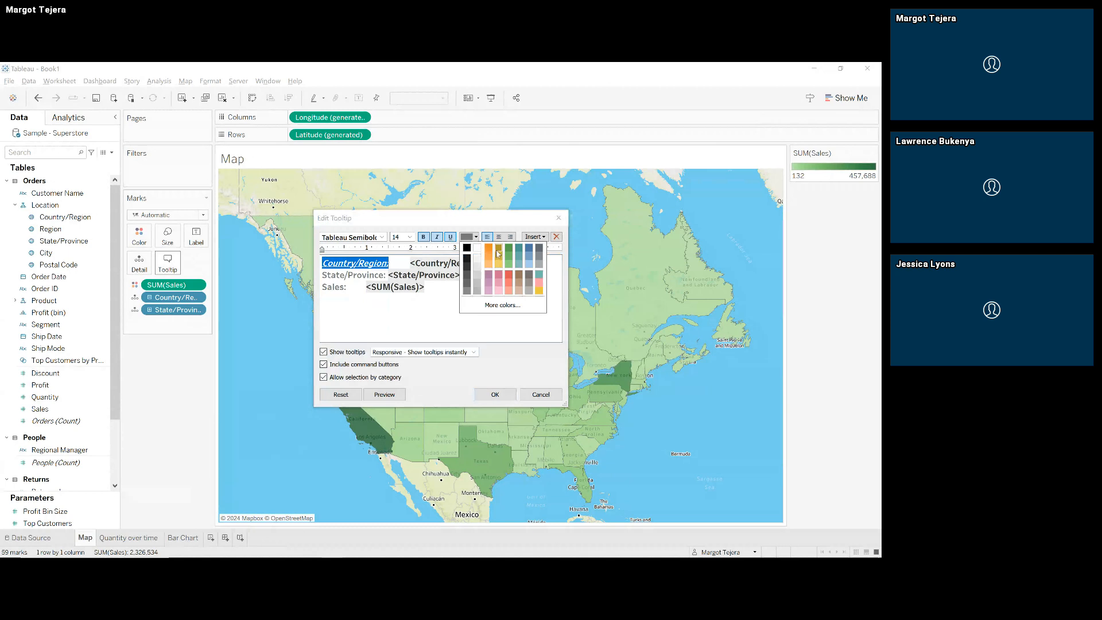
left_click(519, 250)
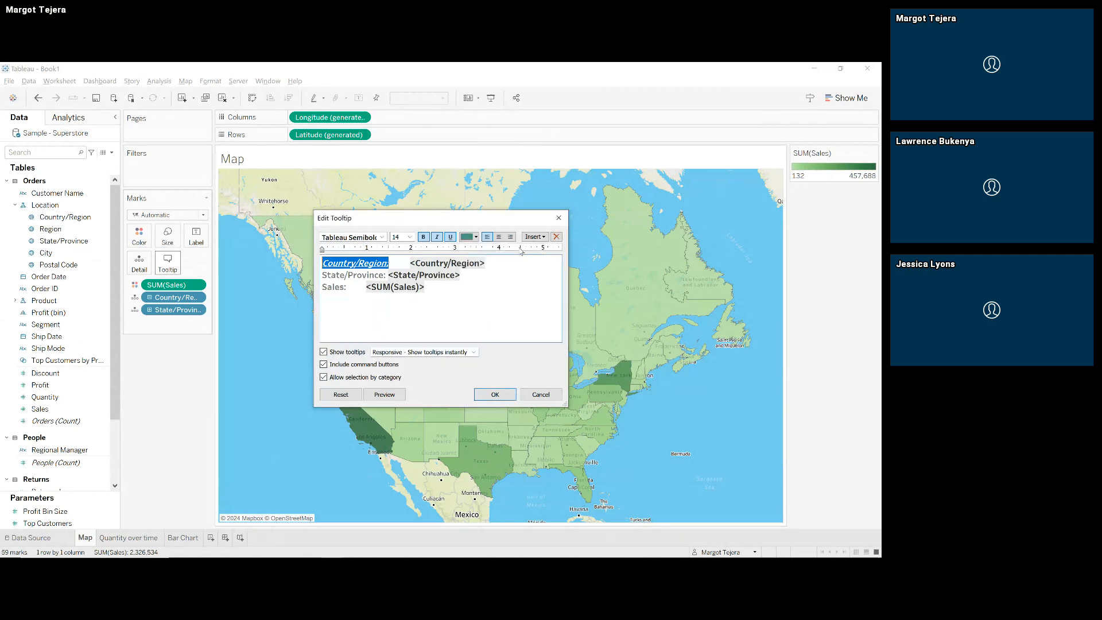
left_click(467, 293)
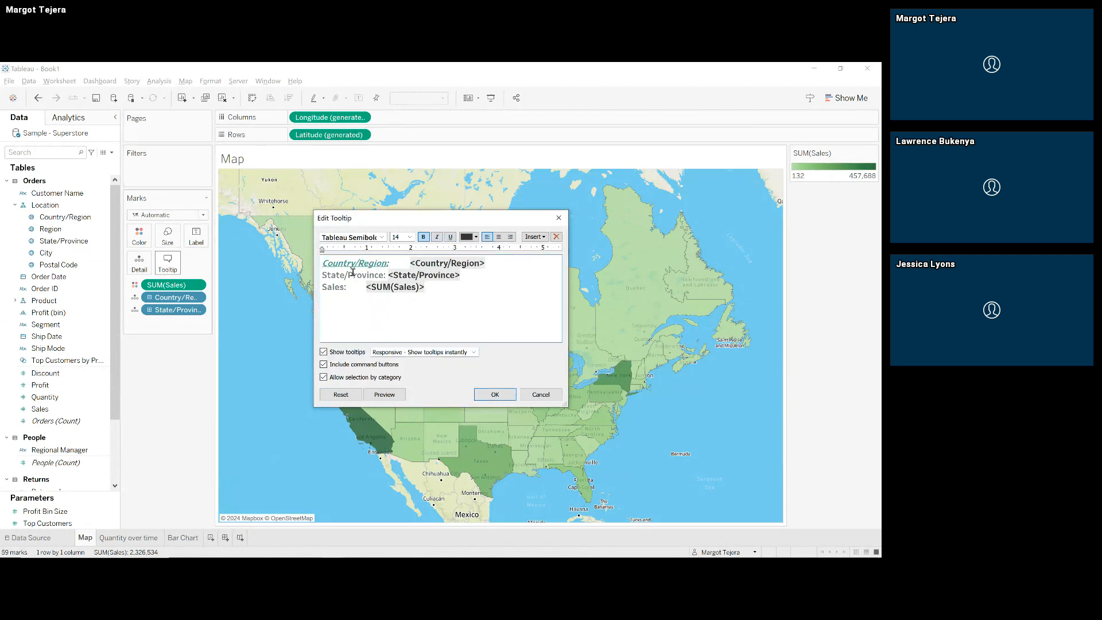
left_click(495, 395)
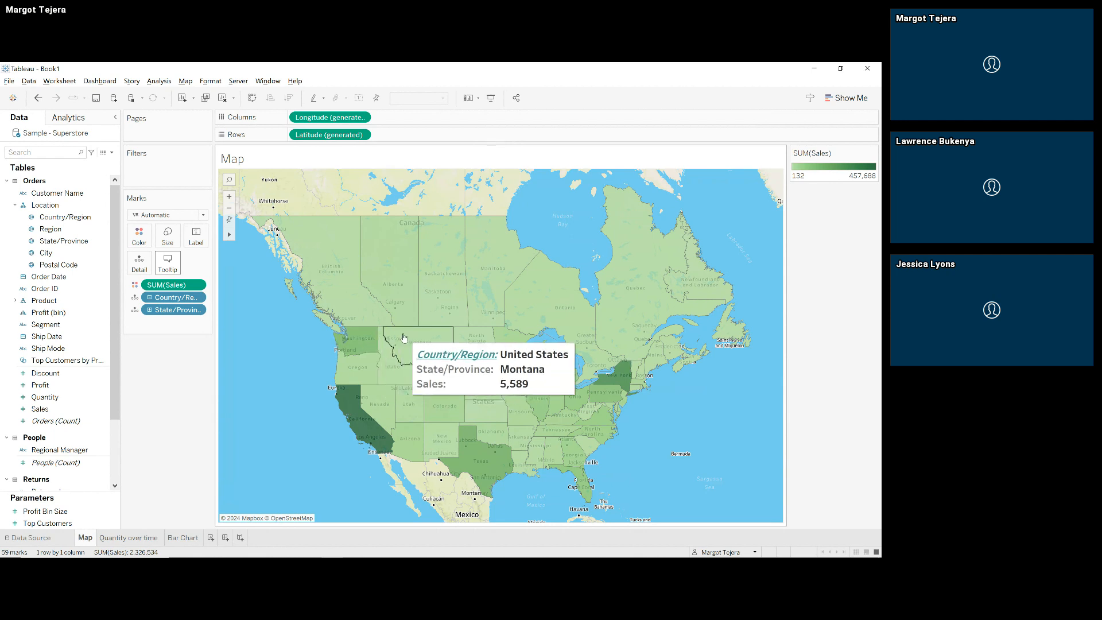
Step: Insert the Bar Chart sheet below the Sales line in the map's tooltip
left_click(161, 267)
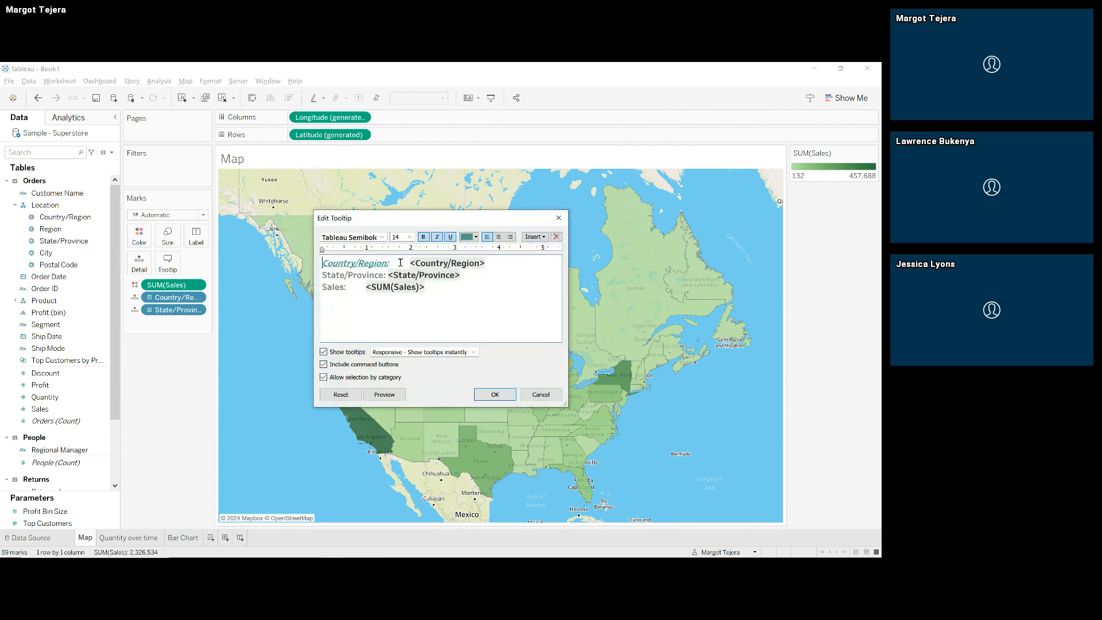
left_click(432, 292)
left_click(543, 238)
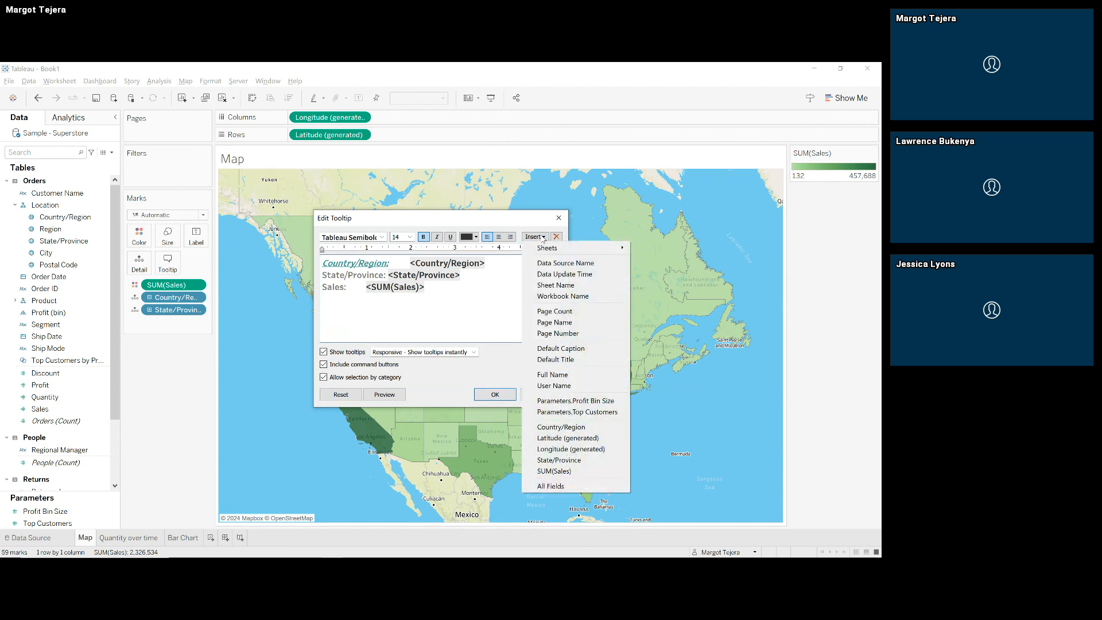
mouse_move(546, 251)
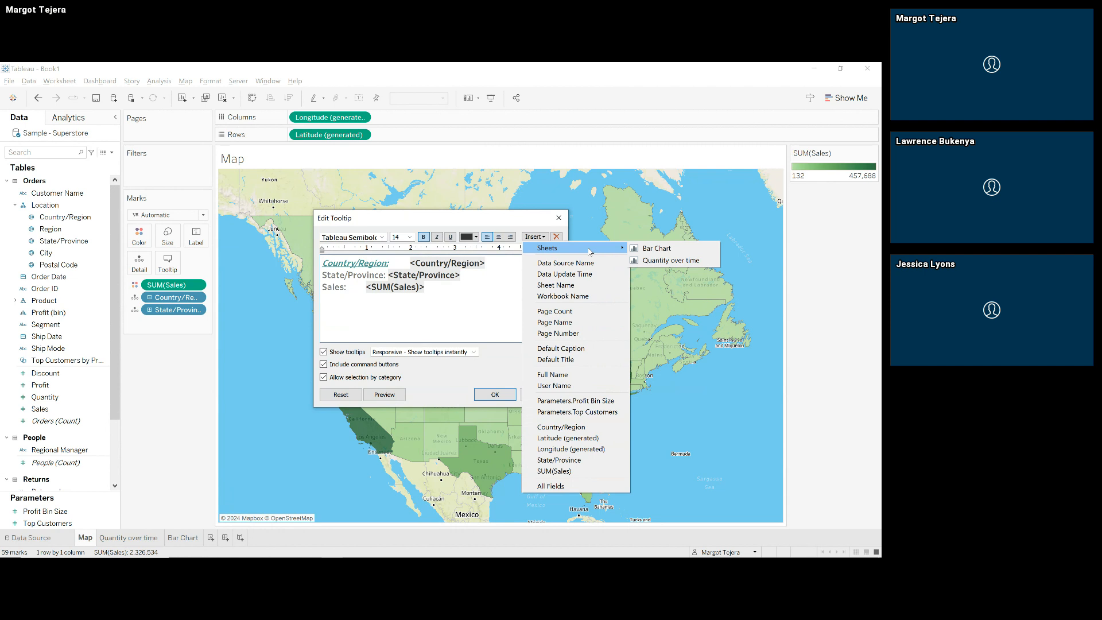
left_click(654, 248)
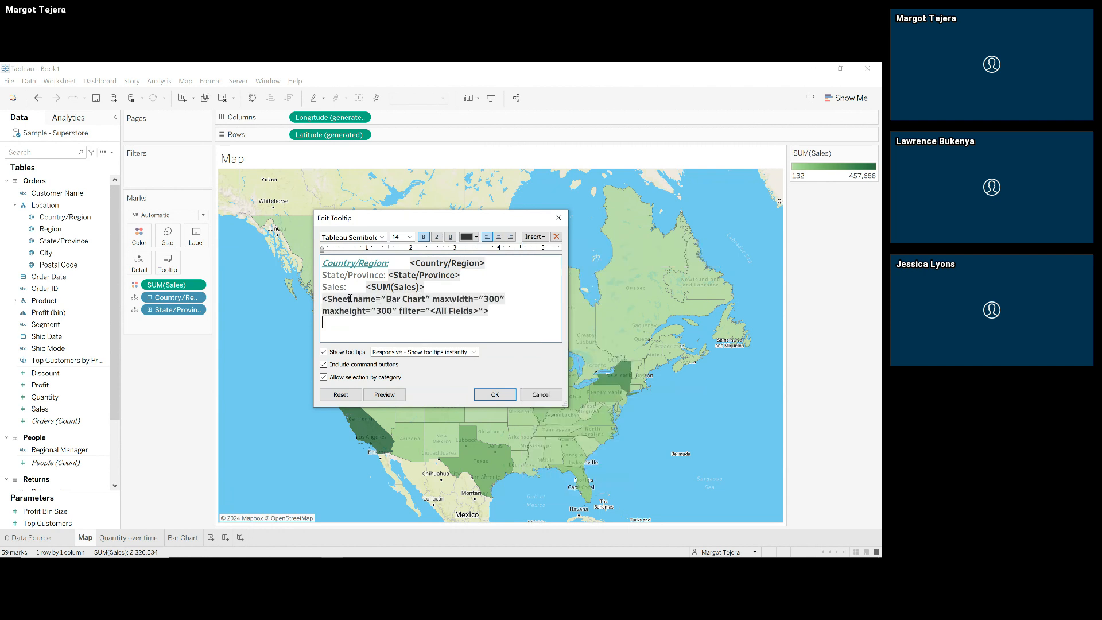
Step: Edit the embedded Bar Chart's maximum size in the tooltip, apply it, and preview the tooltip on Montana and Washington
triple_click(489, 299)
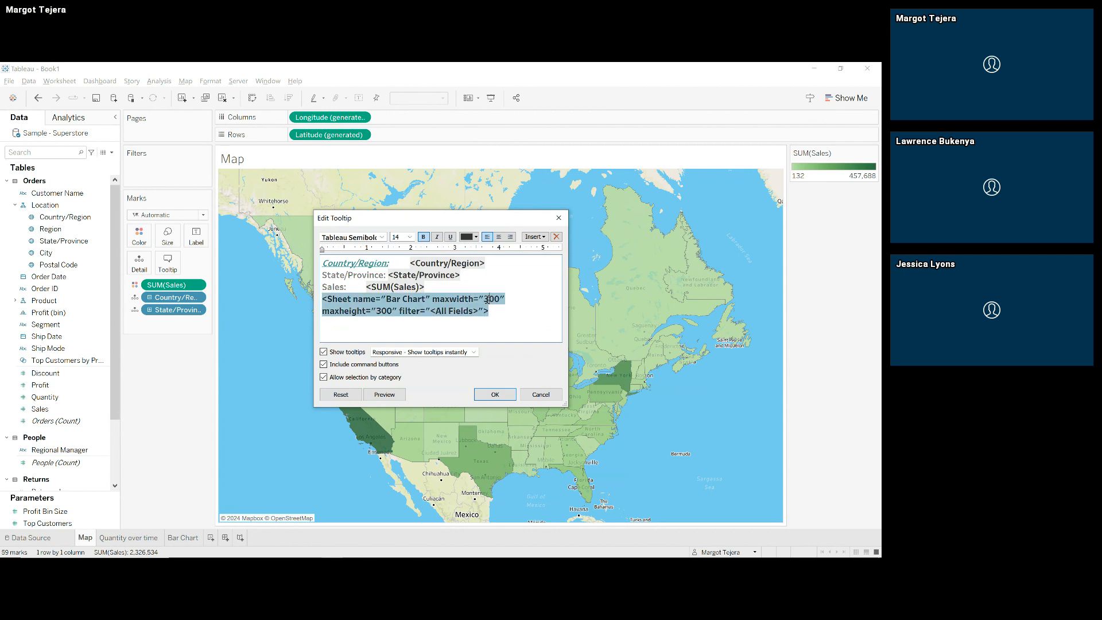
key("BackSpace")
type("5")
left_click(499, 394)
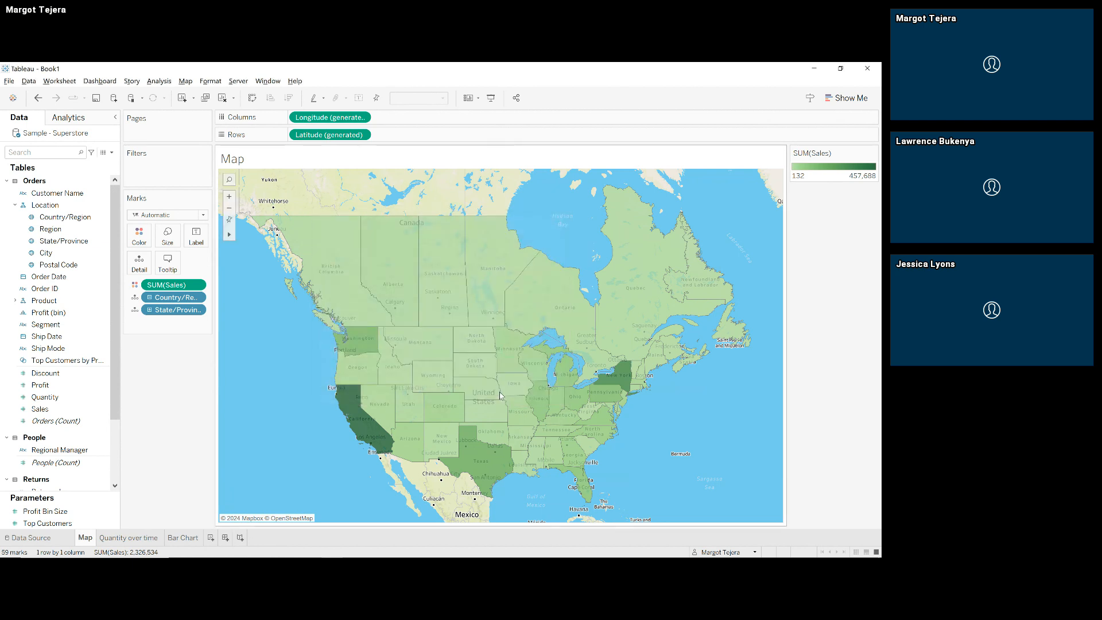
mouse_move(426, 337)
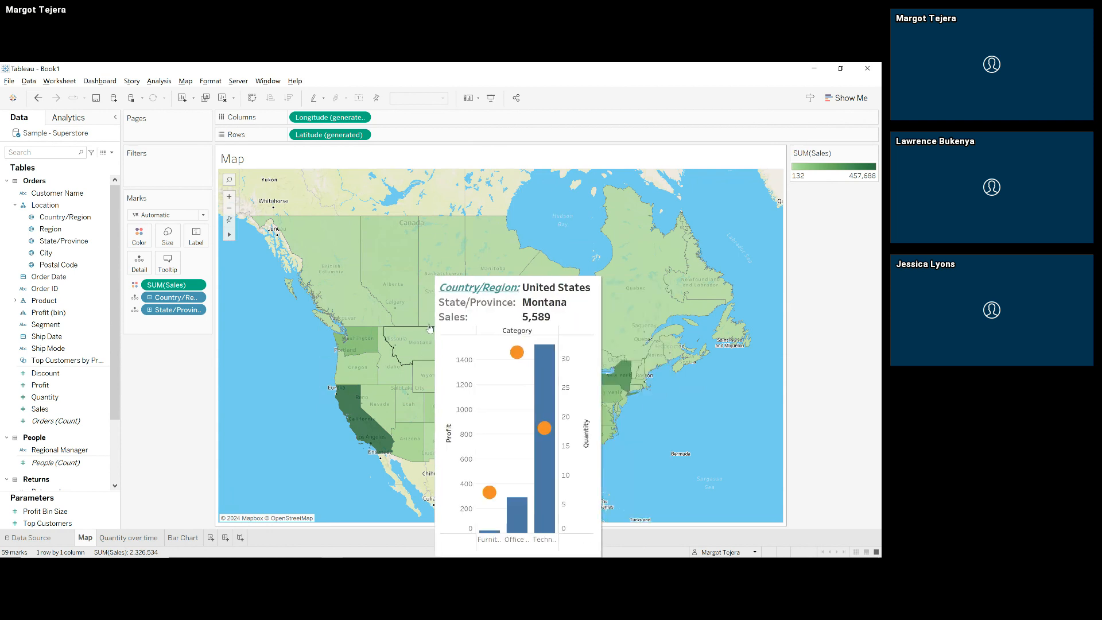
mouse_move(364, 343)
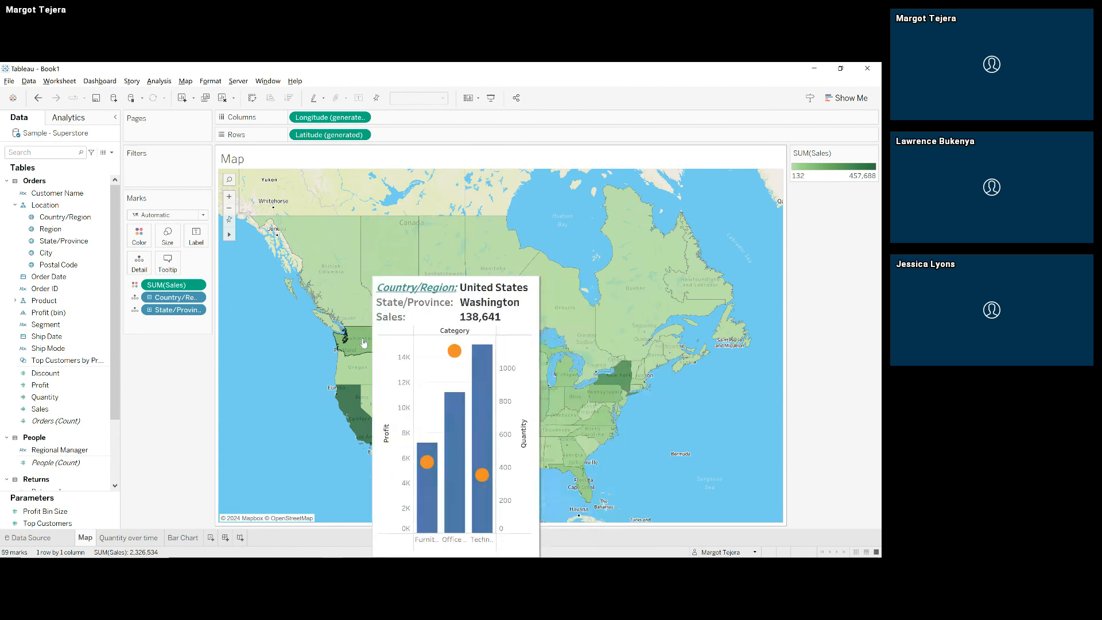
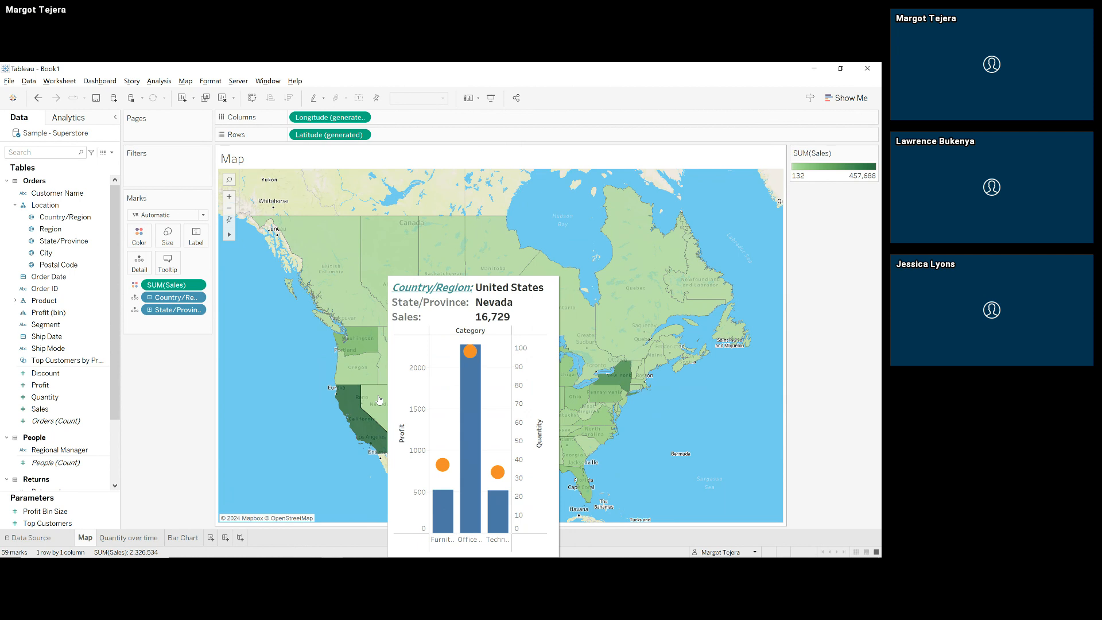
Step: Inspect the April 2020 point on the Quantity over time worksheet and return to the Map worksheet
left_click(146, 537)
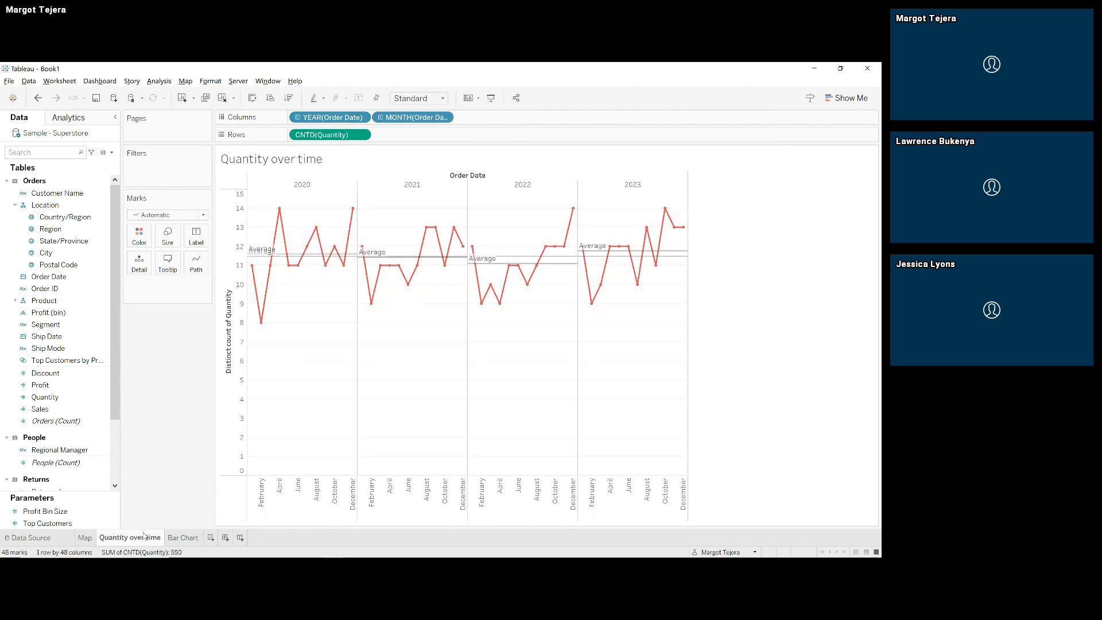
left_click(279, 208)
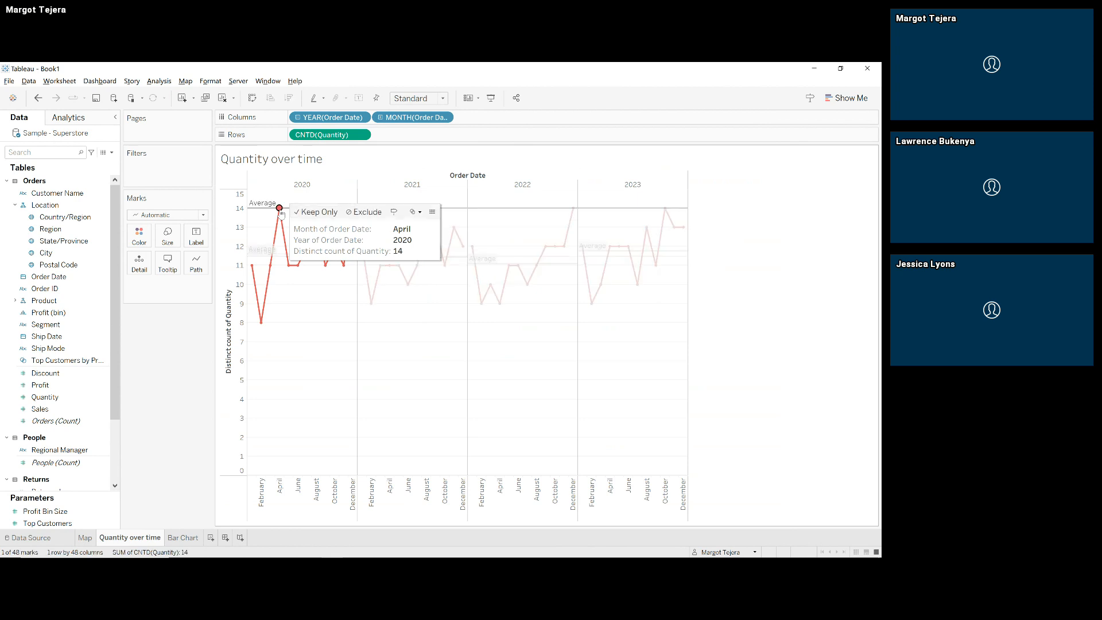
left_click(280, 209)
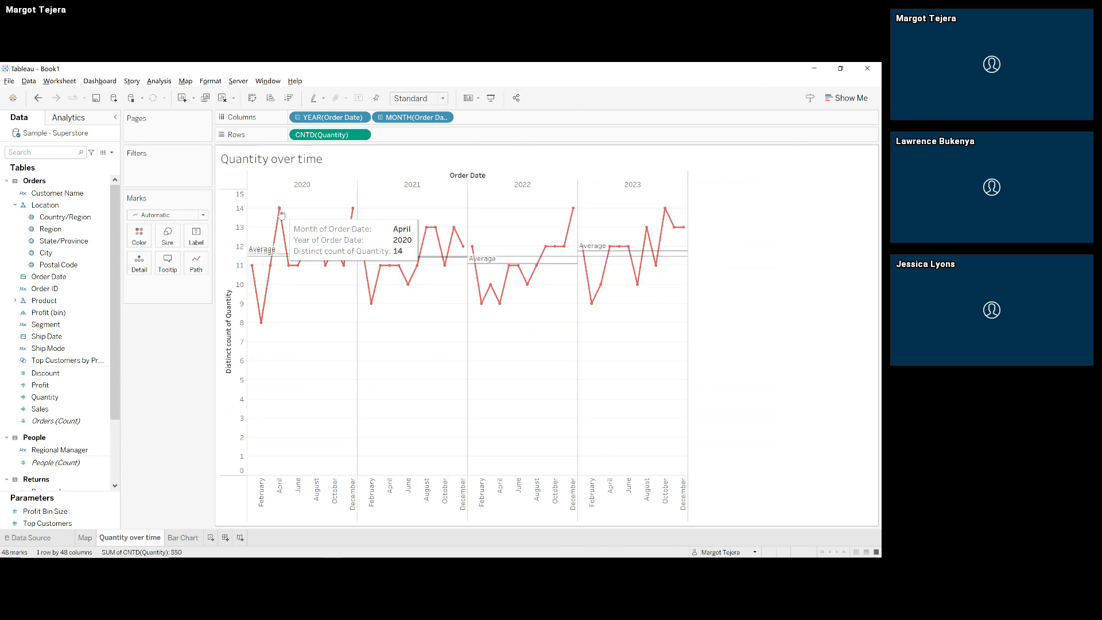
left_click(84, 538)
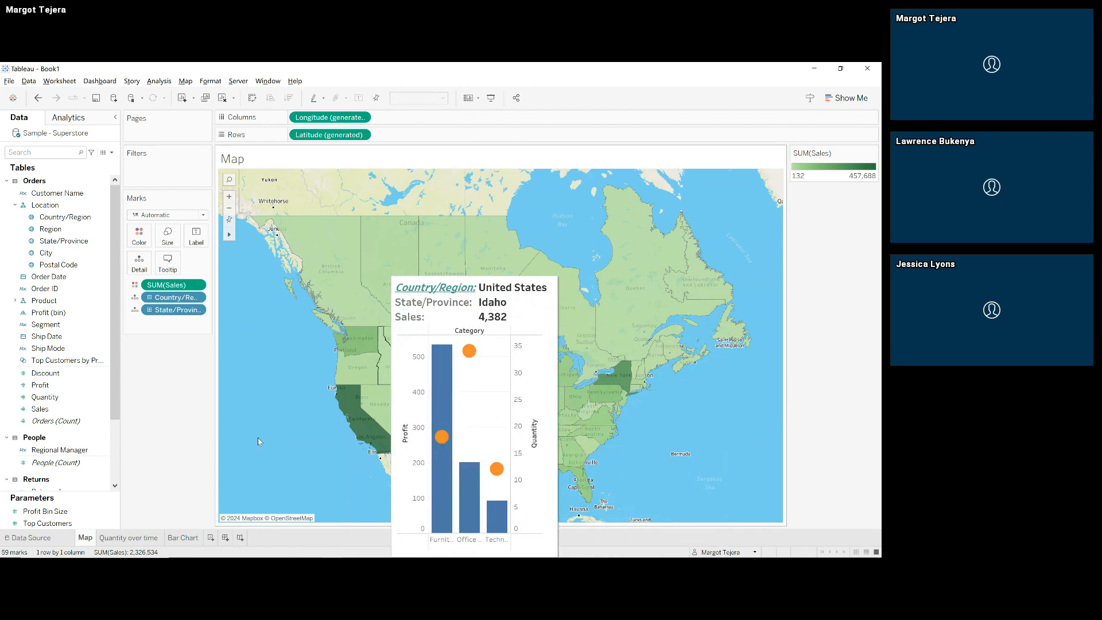
Step: Open the Bar Chart worksheet and start a new calculated field, moving its editor clear of the lower part of the chart
left_click(191, 537)
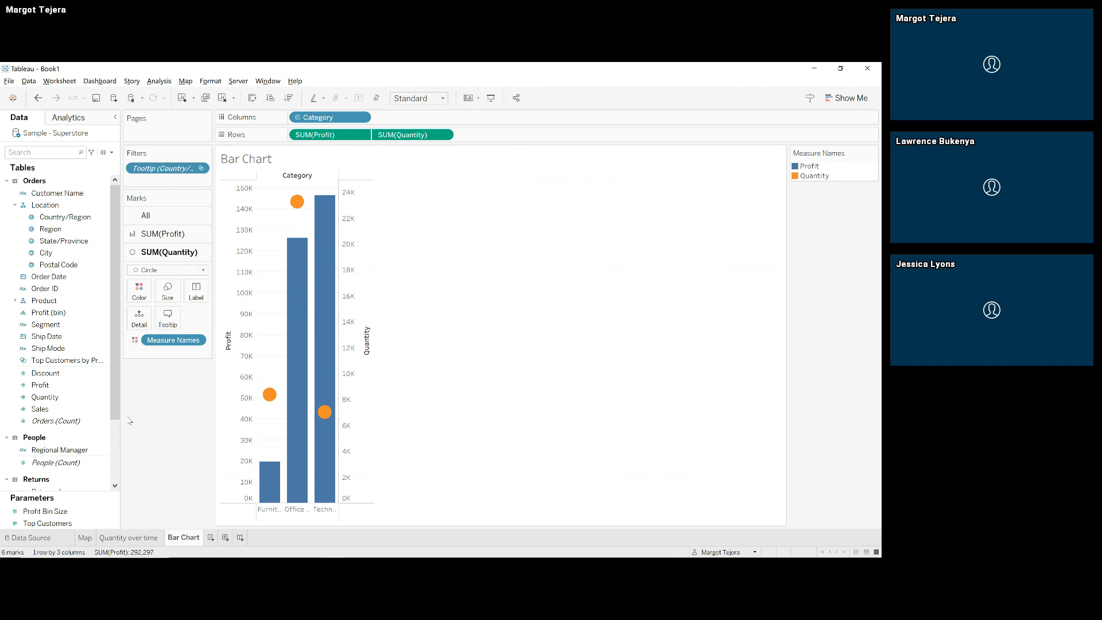
left_click(112, 152)
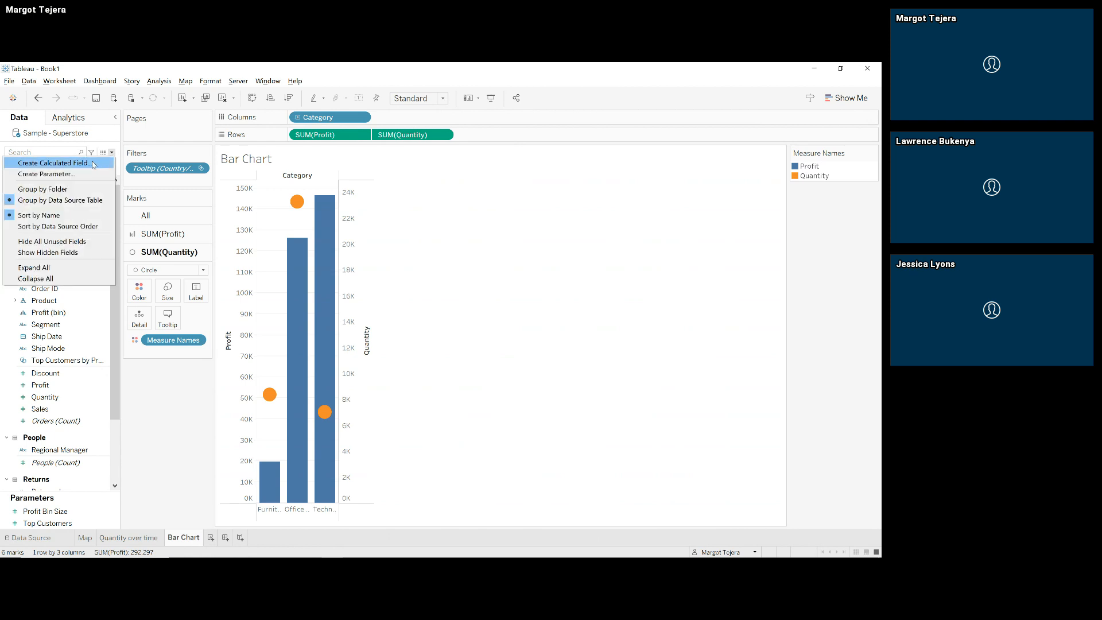
left_click(93, 163)
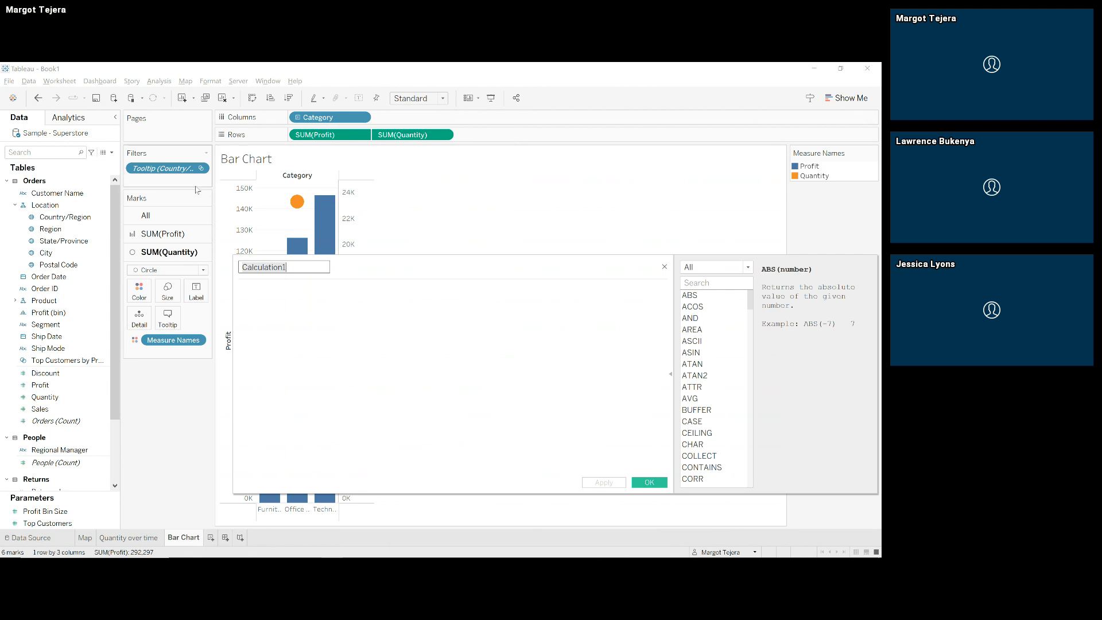
left_click_drag(398, 266, 323, 190)
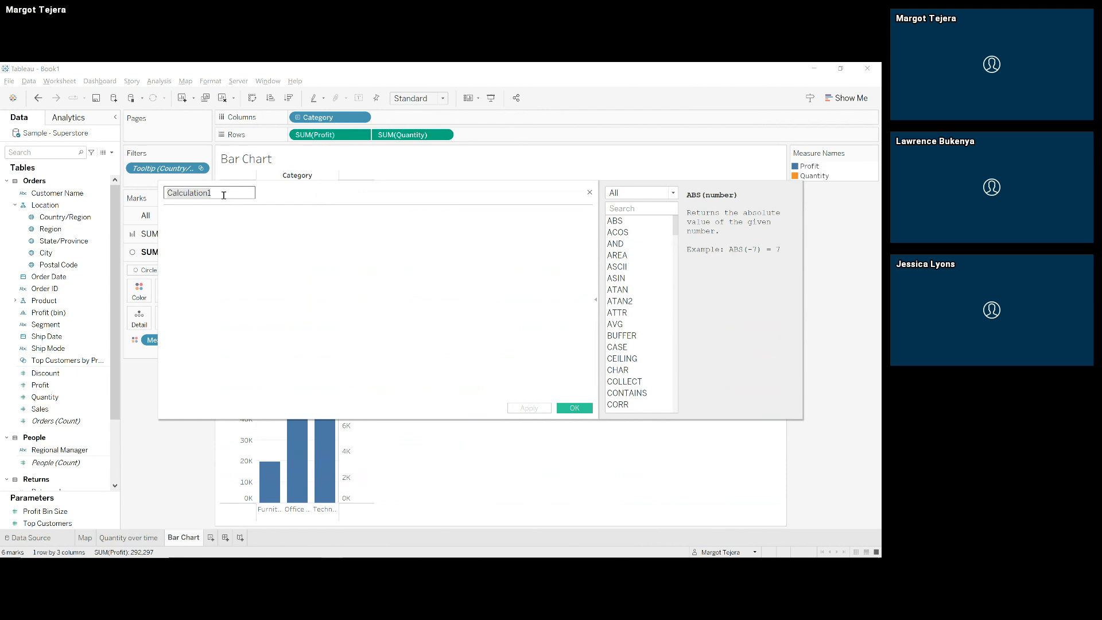
left_click(202, 229)
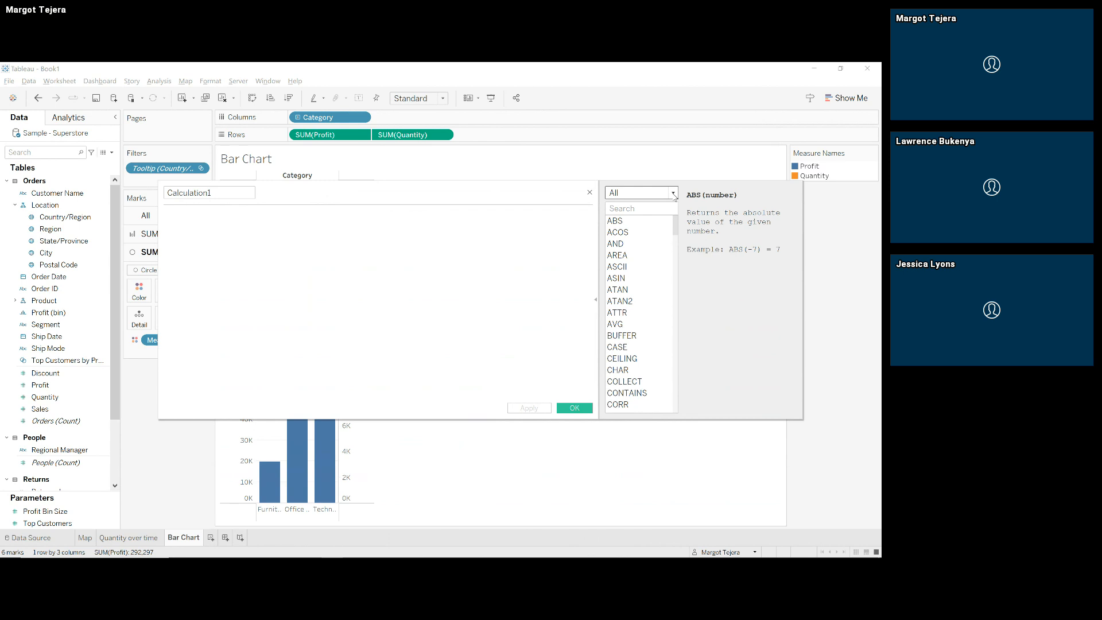
Step: Read the ATAN and ATTR function descriptions, filter the function reference to Aggregate, and view the COUNT description
left_click(622, 245)
left_click(623, 293)
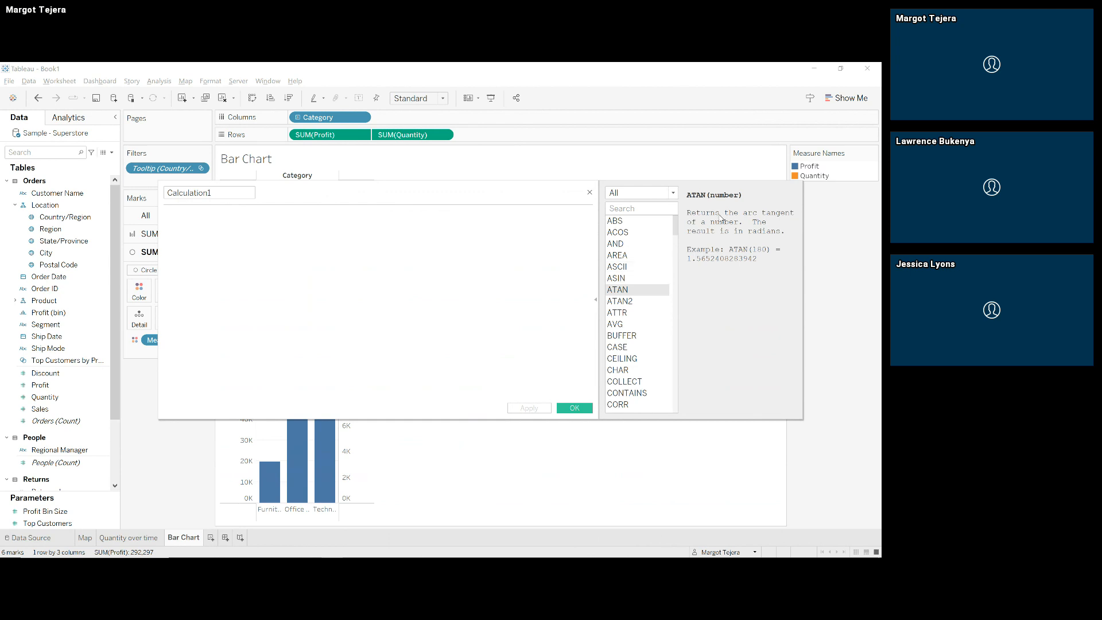
left_click(642, 314)
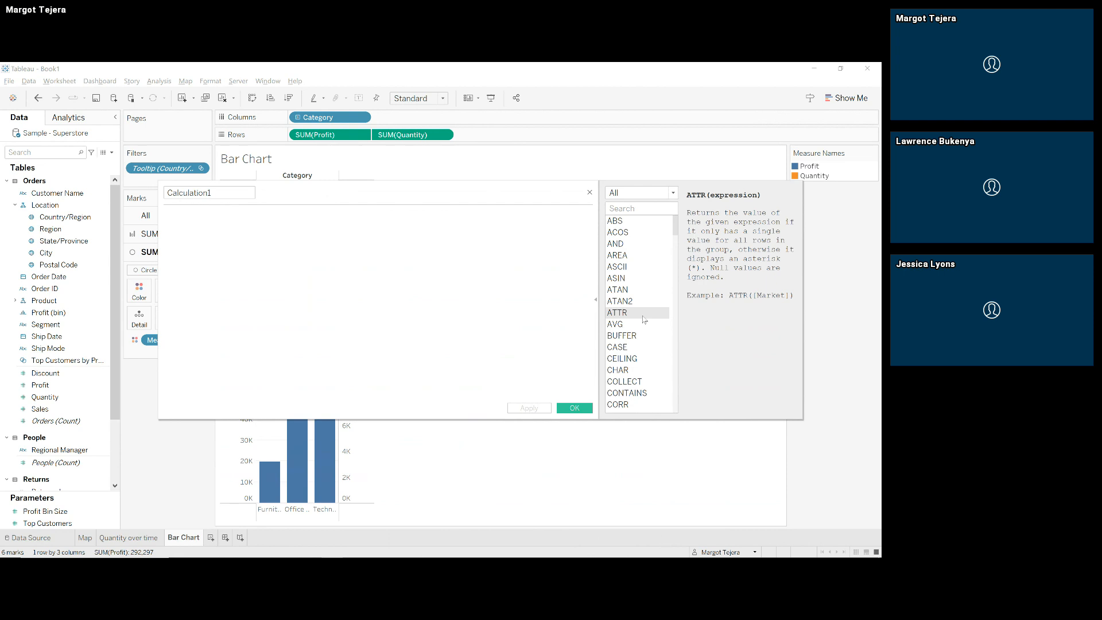
left_click(673, 192)
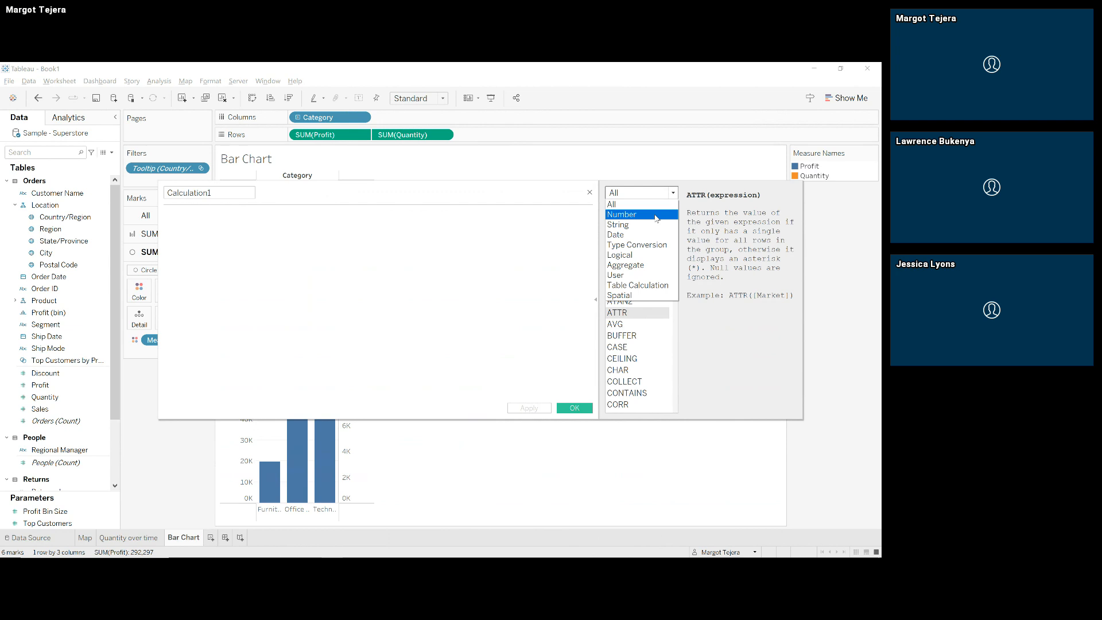
left_click(651, 266)
left_click(651, 269)
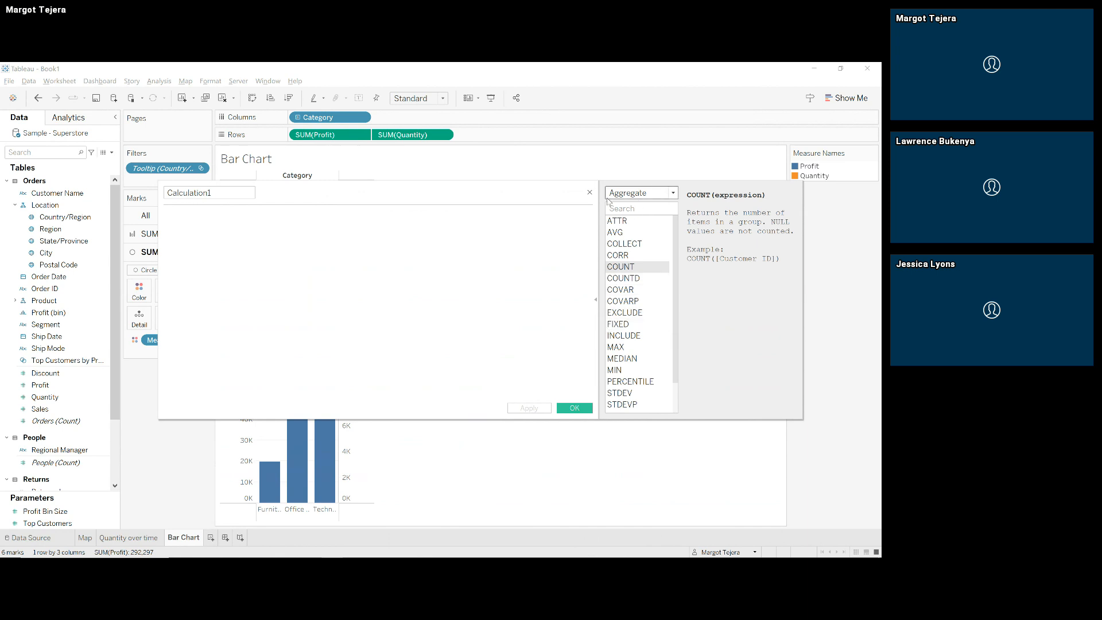
Step: Close the calculated field editor without saving and create a new dashboard
left_click(589, 192)
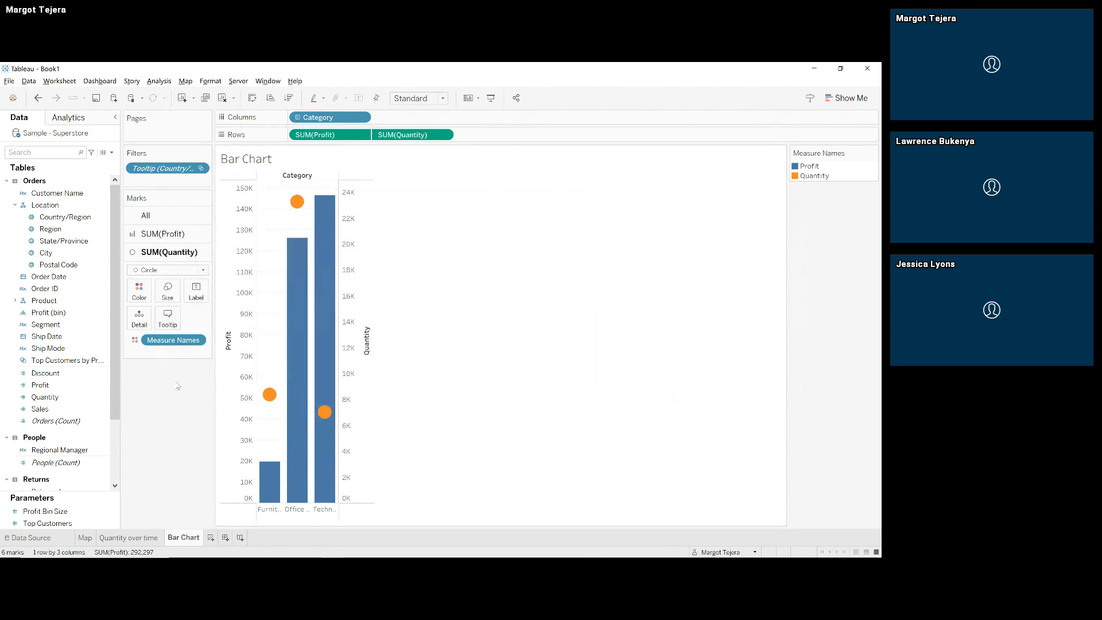
left_click(225, 538)
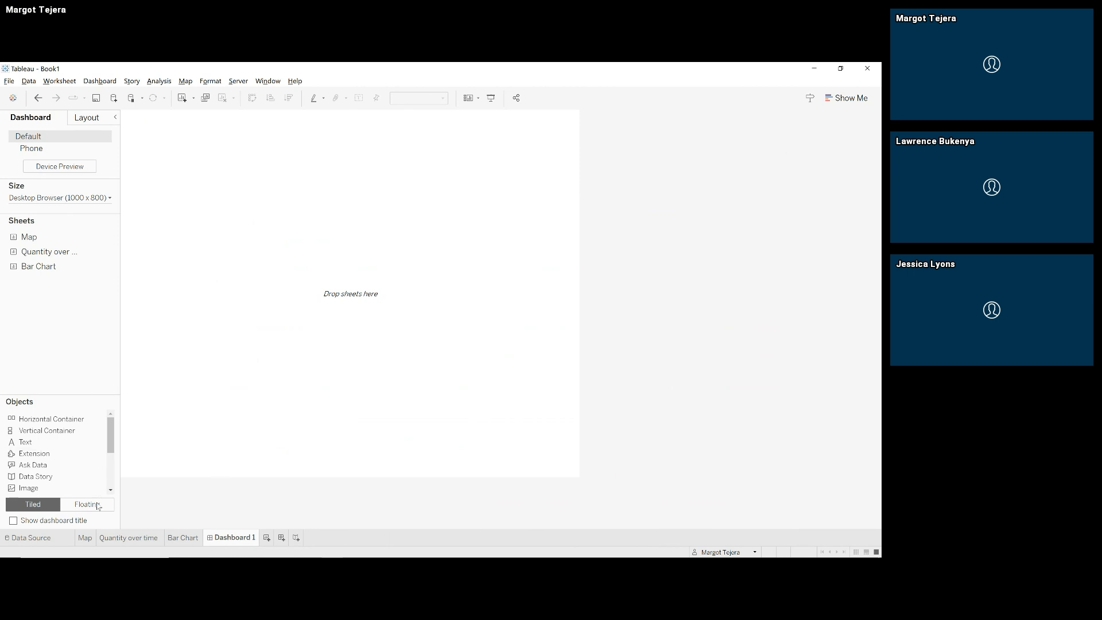
mouse_move(192, 540)
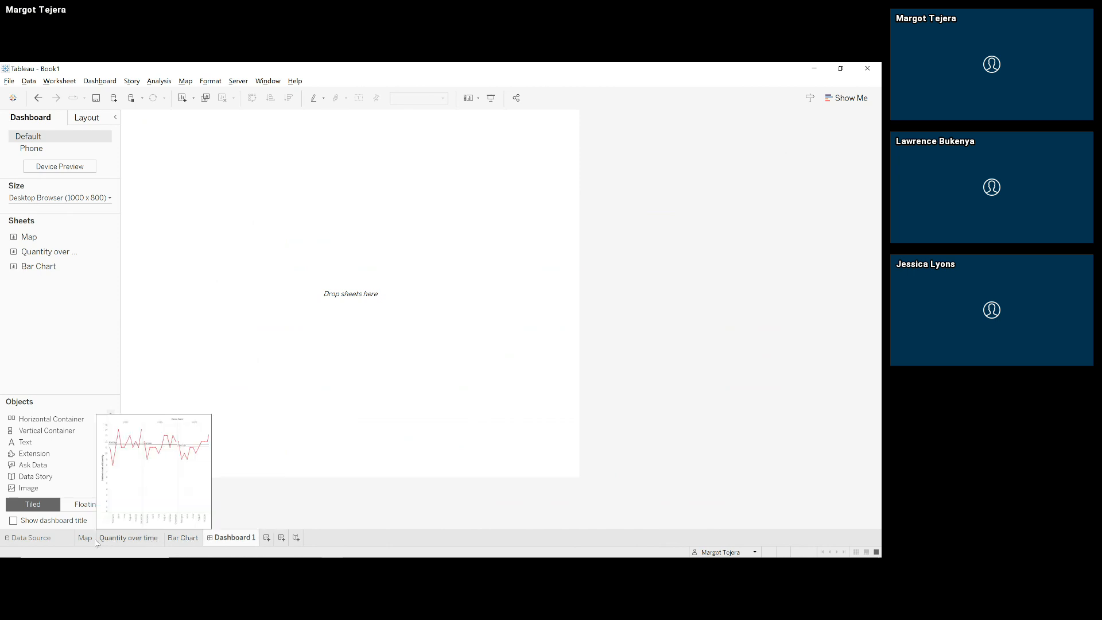
mouse_move(87, 540)
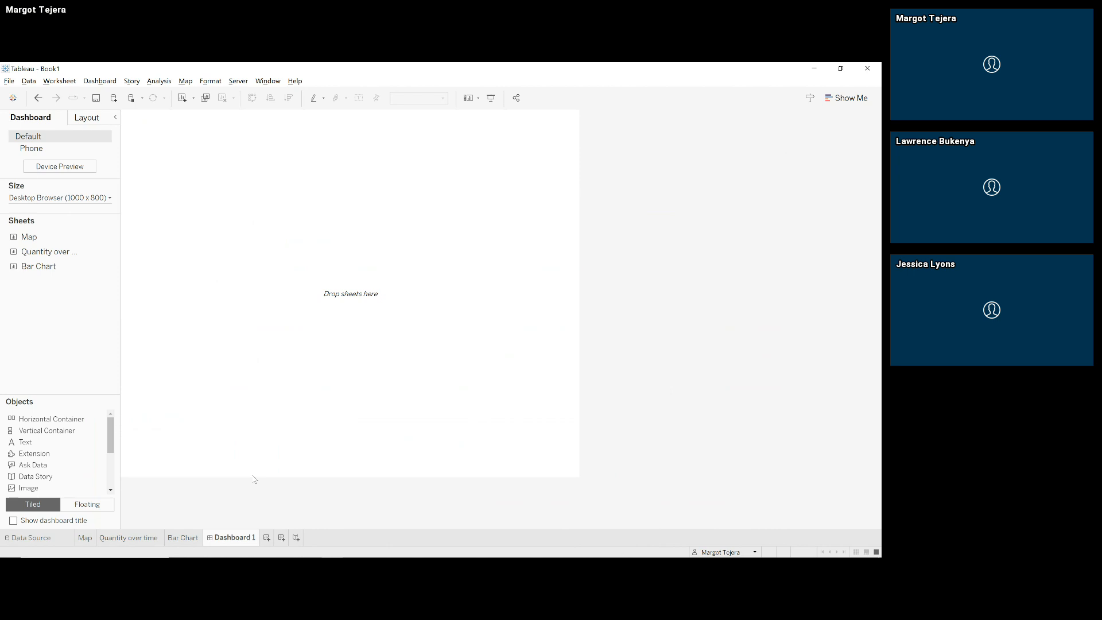
Step: Place the Map sheet on the empty dashboard and delete the layout container holding its Sales legend
mouse_move(46, 240)
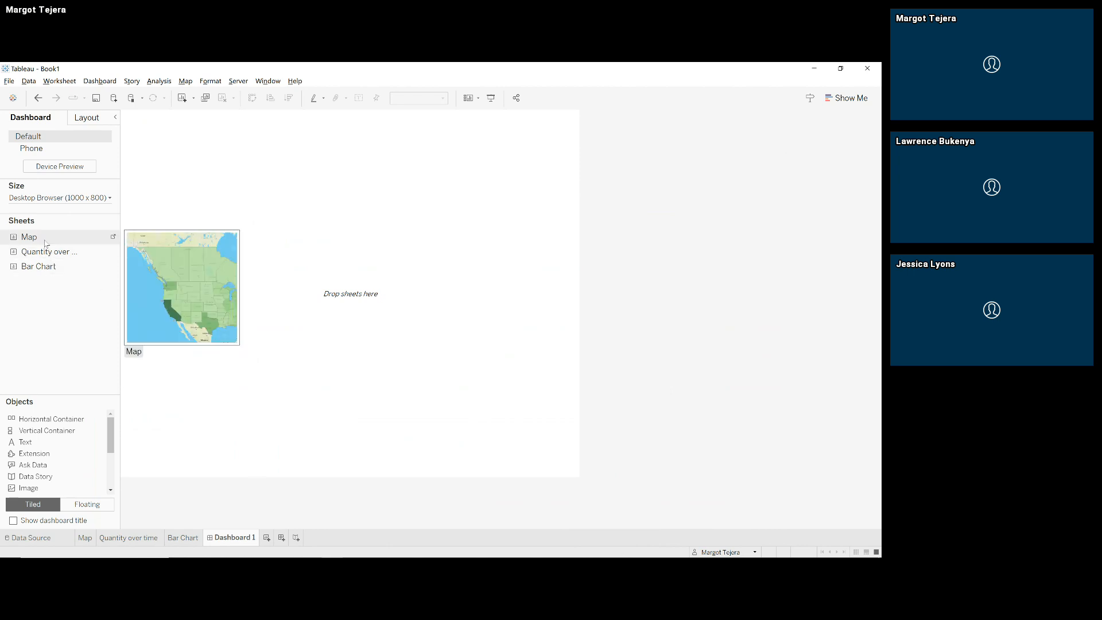
left_click_drag(46, 240, 233, 215)
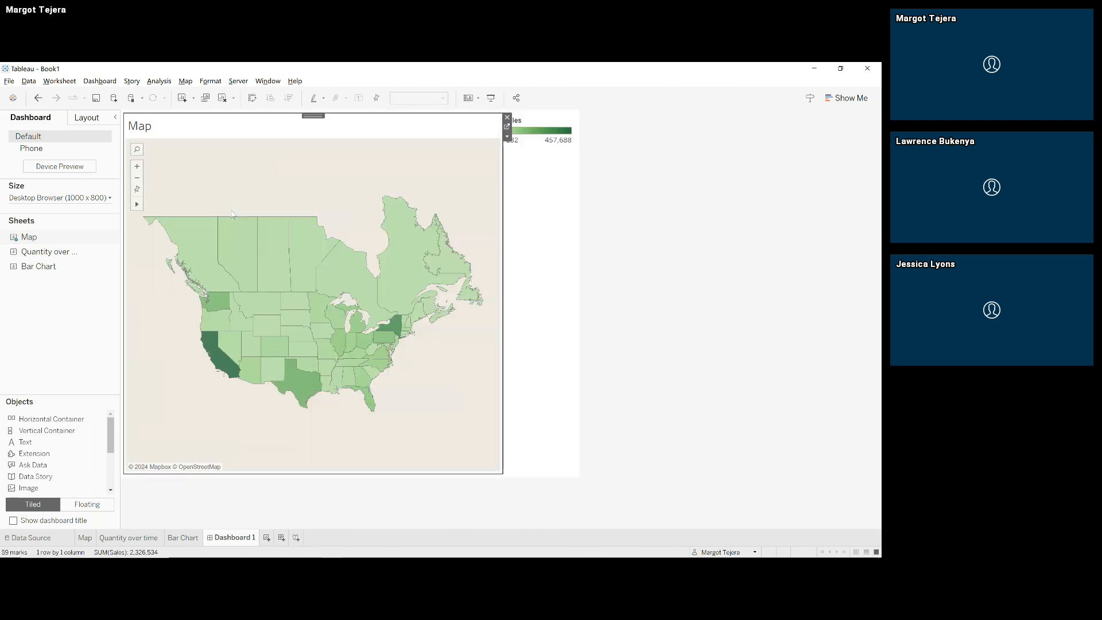
left_click(534, 225)
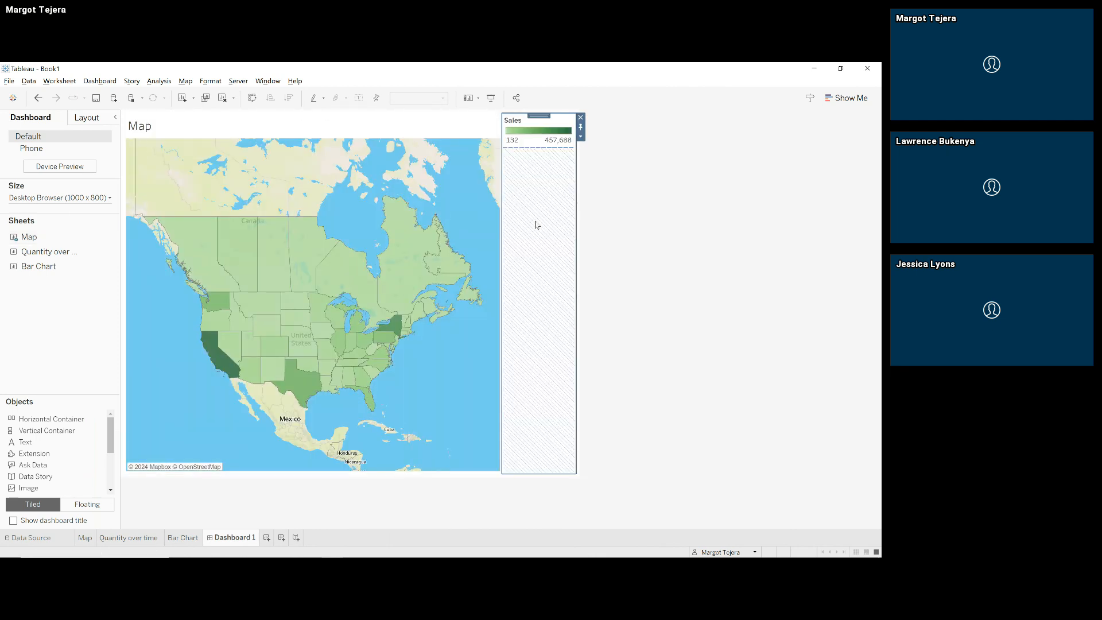
left_click(580, 117)
left_click(470, 343)
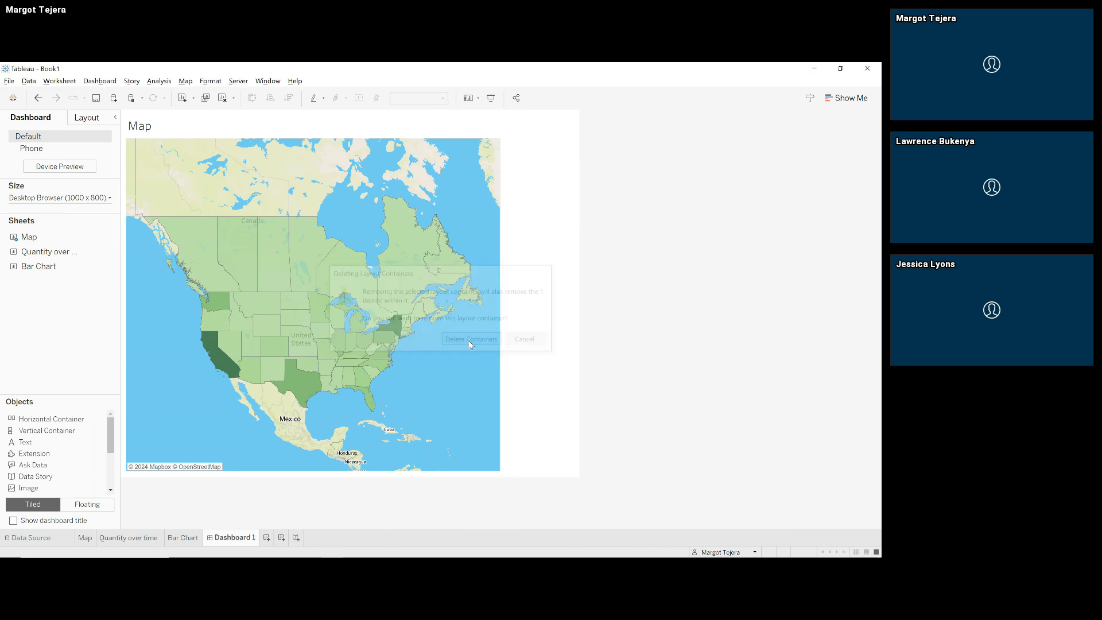
Step: Add the Quantity over time sheet below the map and the Bar Chart sheet to the left of the map
mouse_move(90, 266)
mouse_move(64, 253)
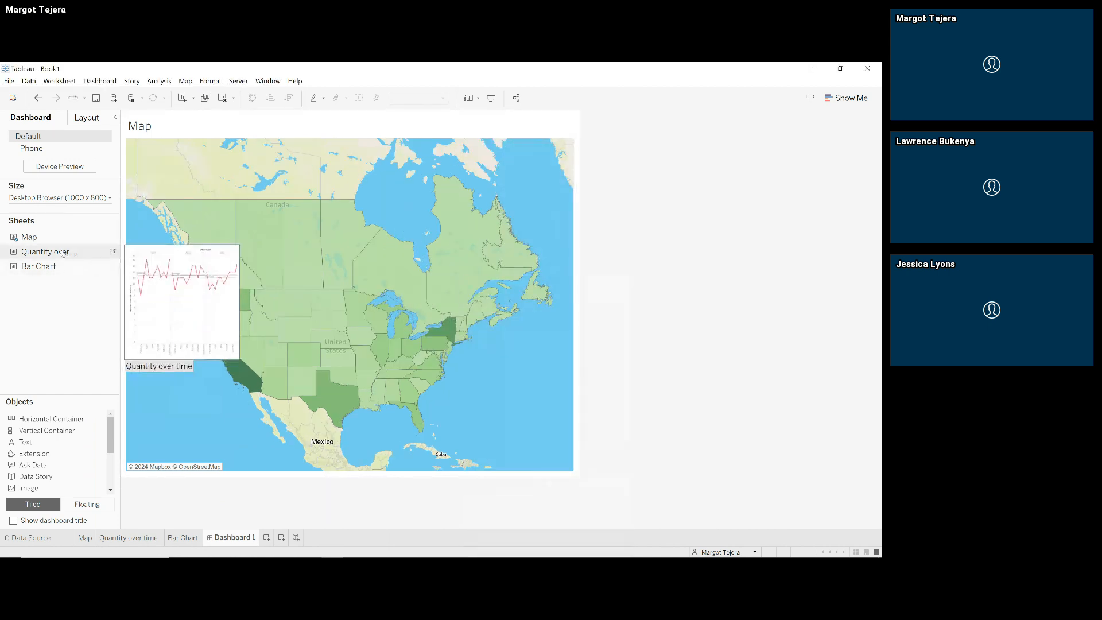
mouse_move(63, 253)
left_mouse_down()
mouse_move(184, 315)
mouse_move(239, 419)
left_mouse_up()
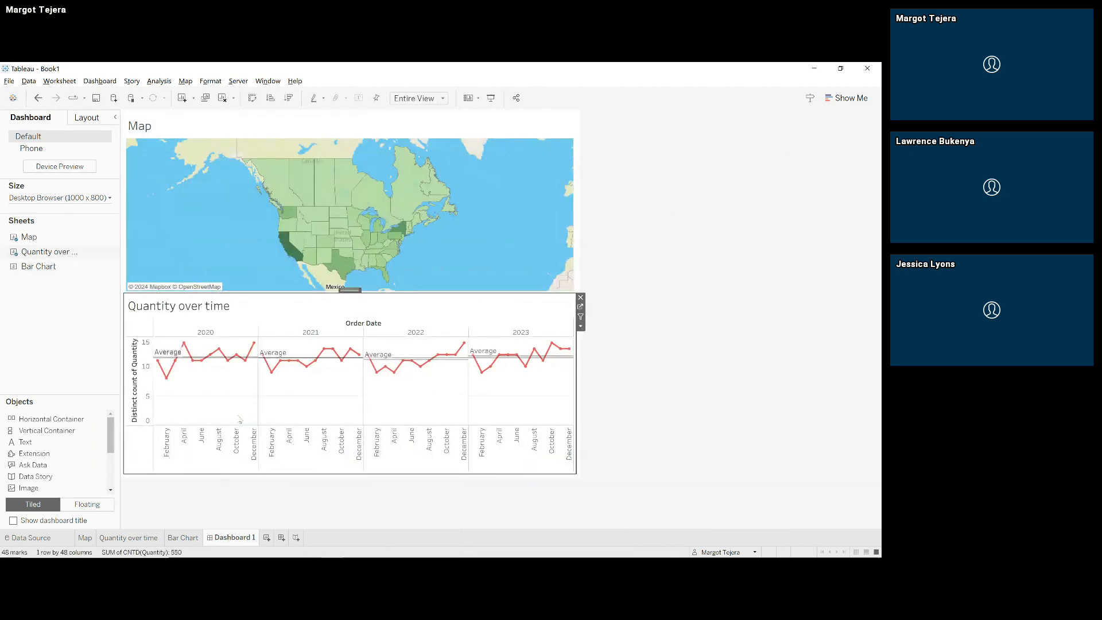
left_click_drag(50, 267, 170, 227)
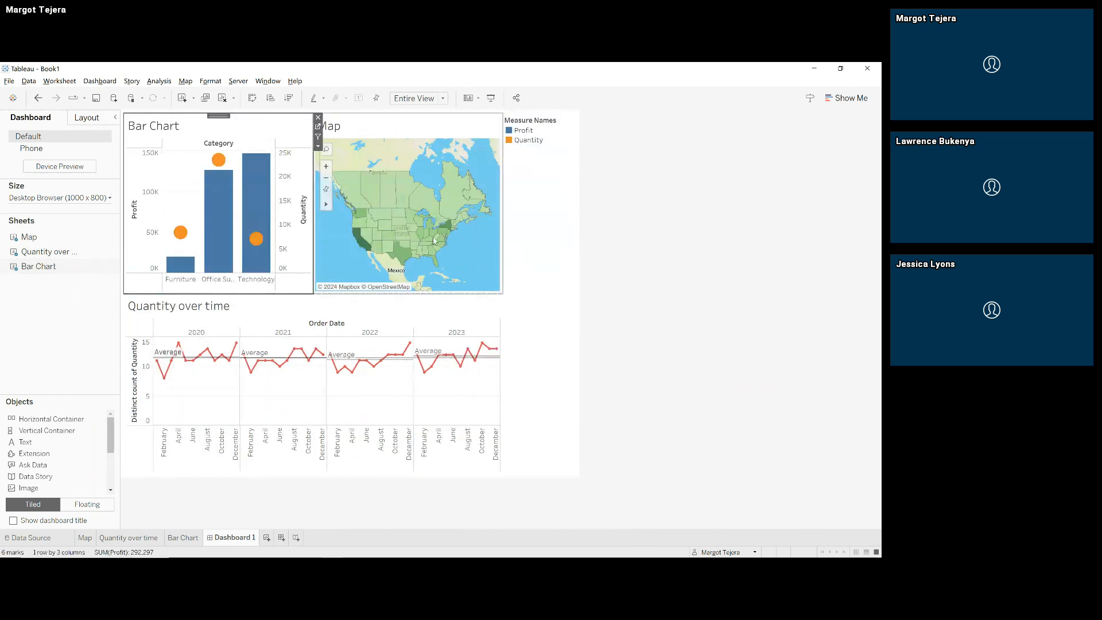
Step: Float the Measure Names legend container, shorten it to fit its entries, and position it just below the bar chart
left_click(540, 197)
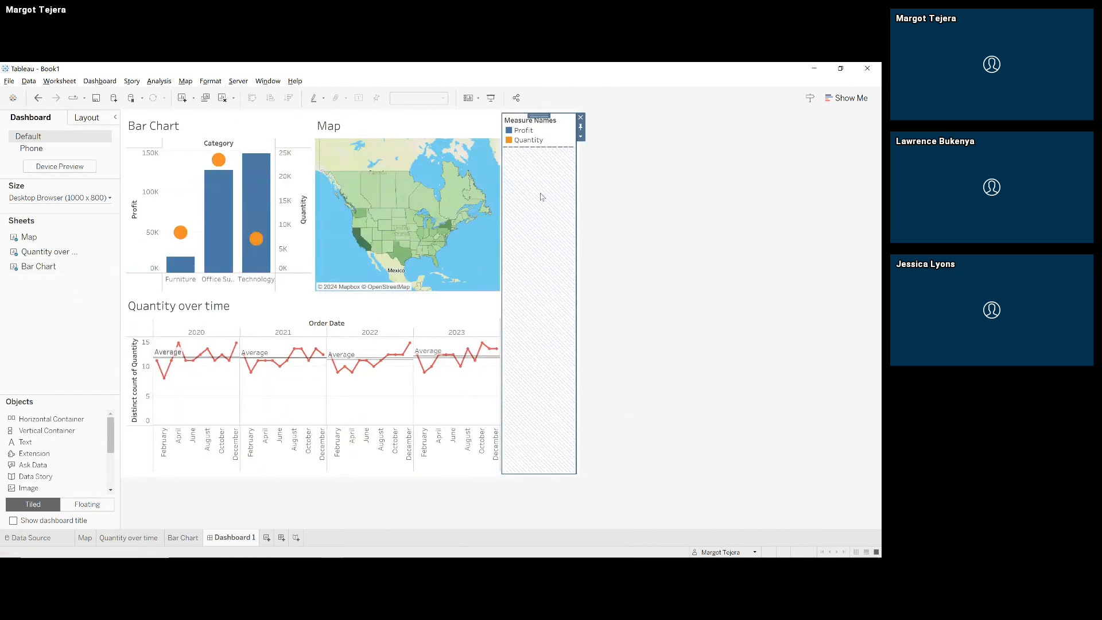
left_click(582, 138)
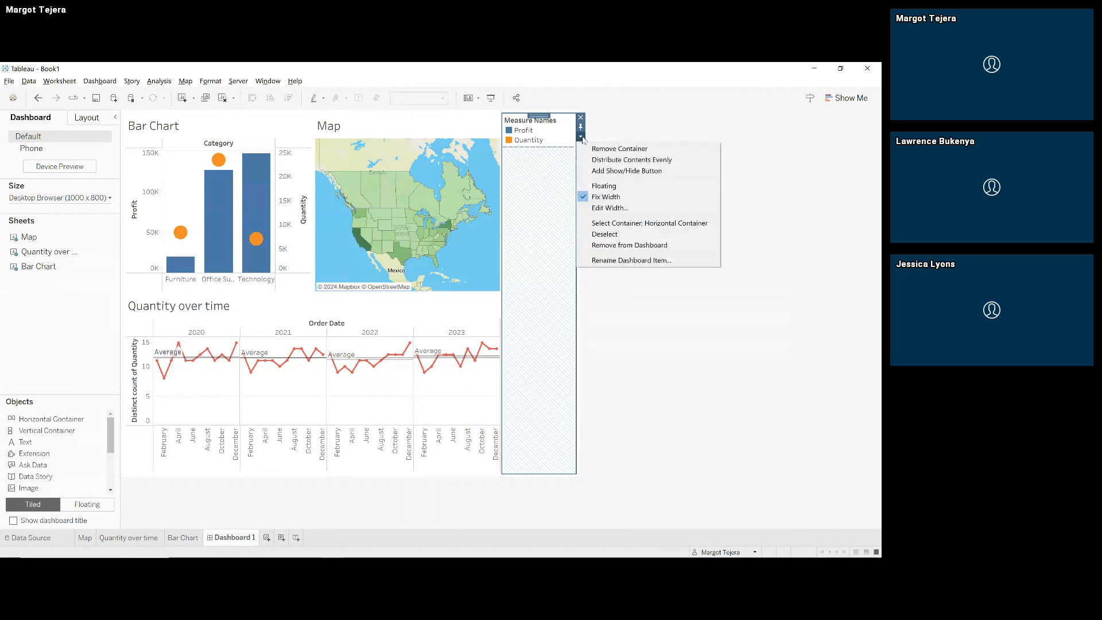
left_click(611, 186)
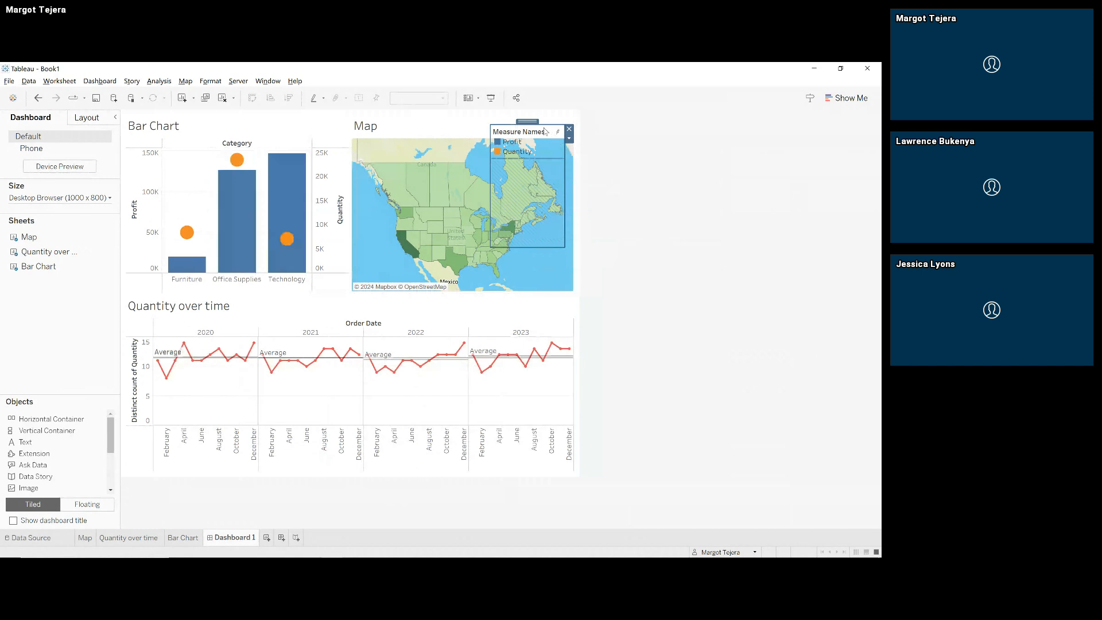
left_click_drag(534, 121, 340, 190)
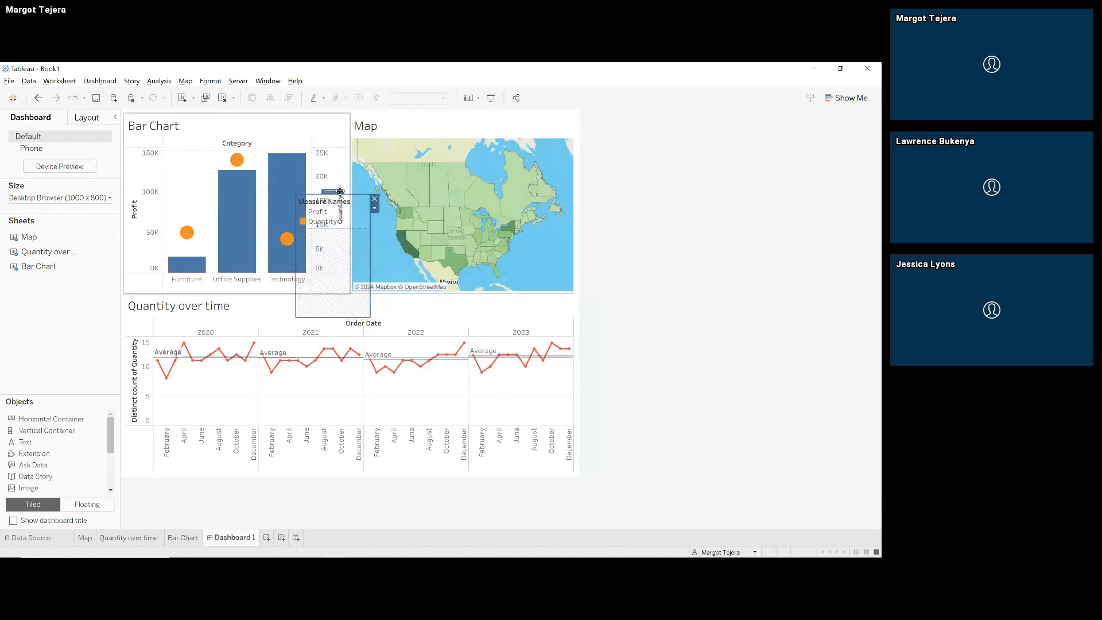
left_click_drag(336, 317, 336, 248)
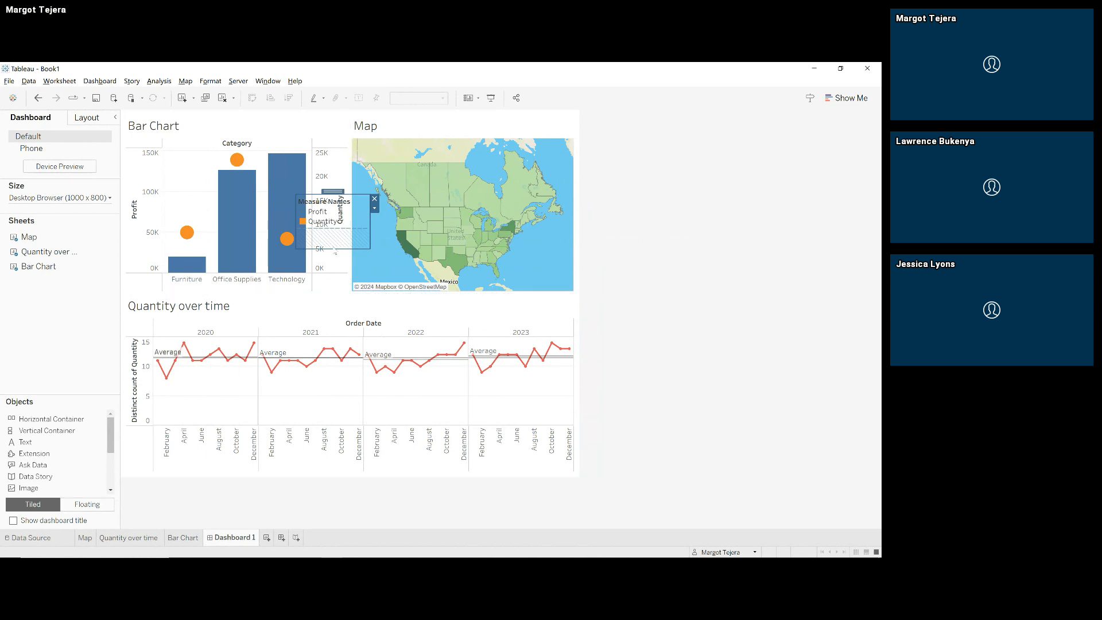
left_click_drag(335, 248, 335, 234)
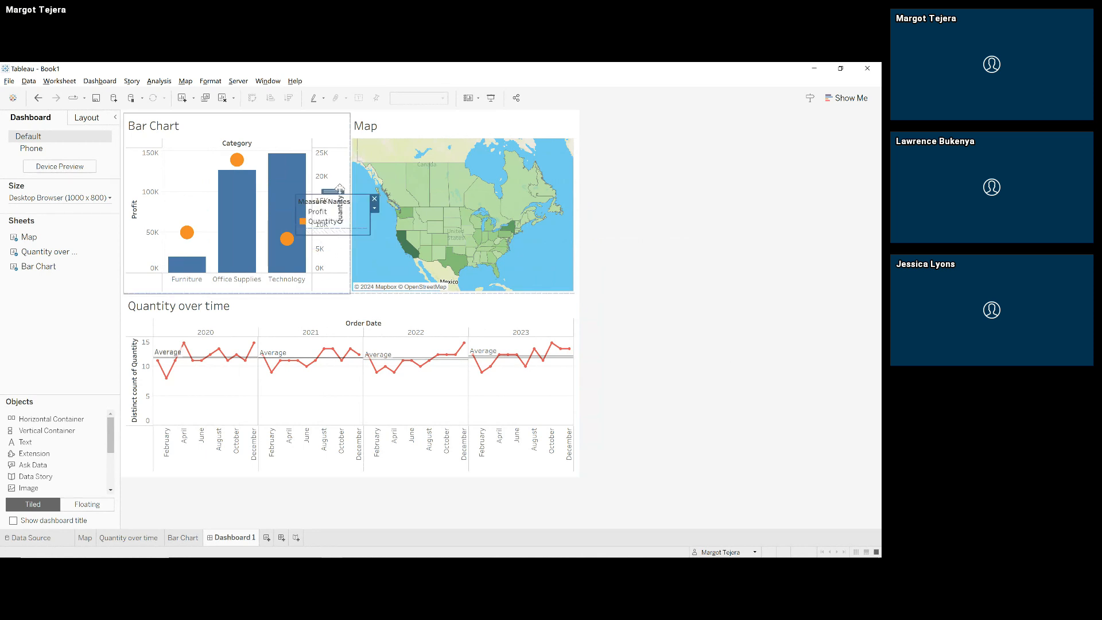
left_click_drag(336, 191, 280, 285)
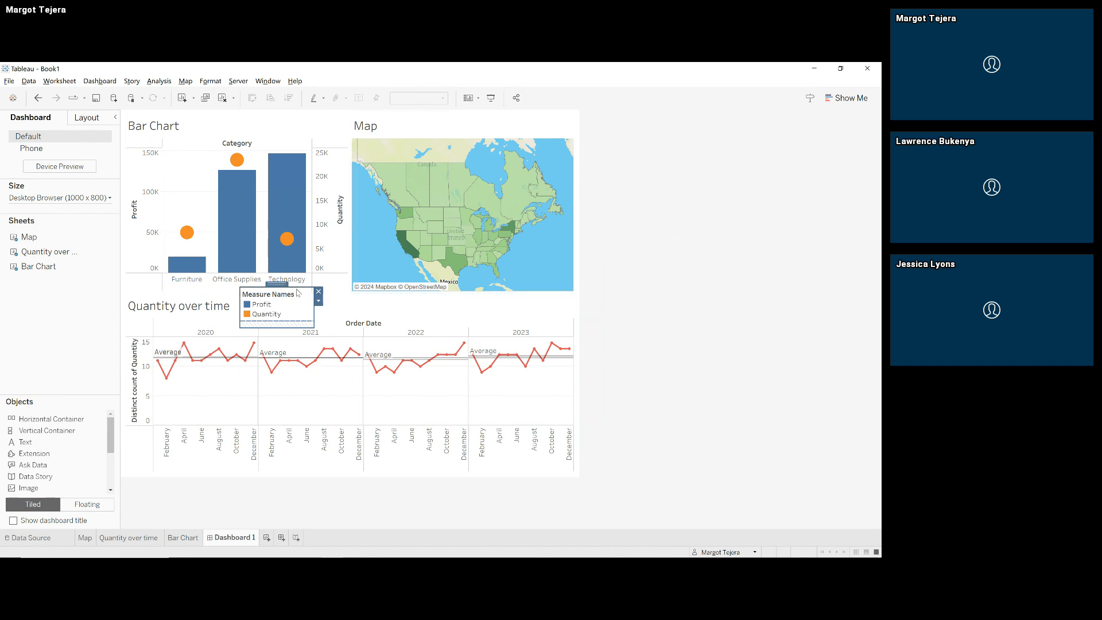
left_click_drag(281, 286, 302, 289)
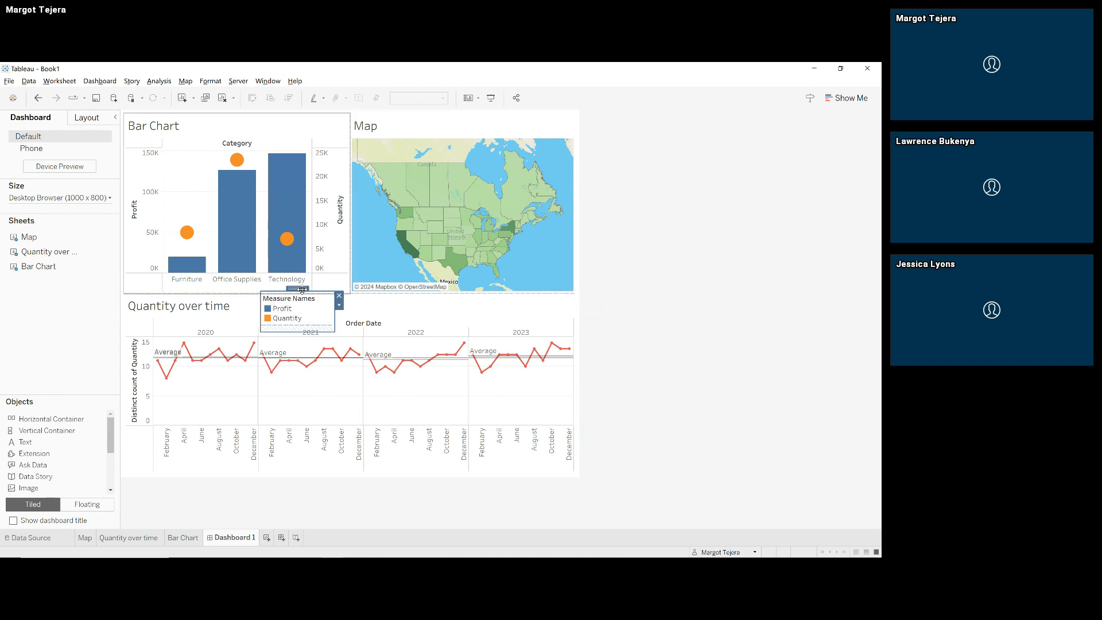
Step: Delete the Measure Names legend container from the dashboard
left_click(339, 296)
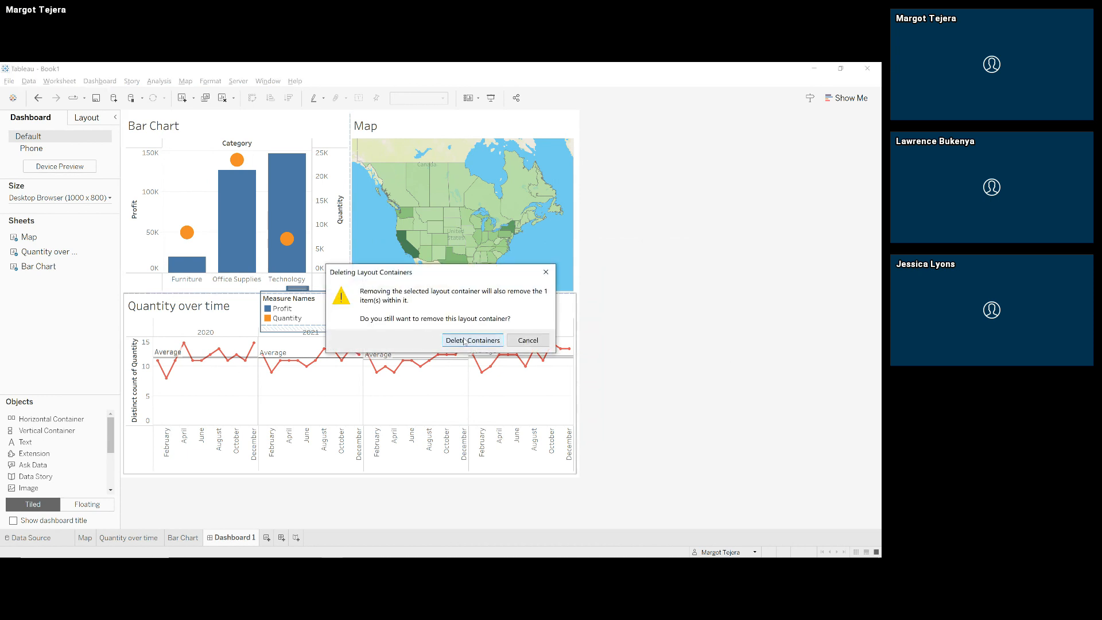
left_click(465, 341)
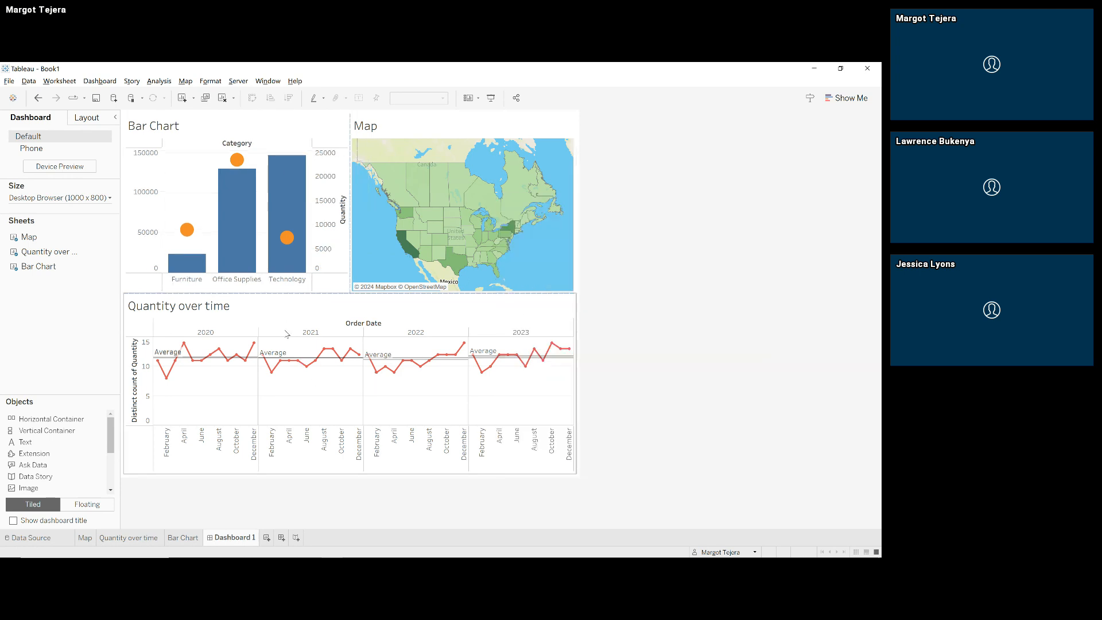
Step: Set the Bar Chart to act as a filter for the other dashboard sheets
mouse_move(297, 206)
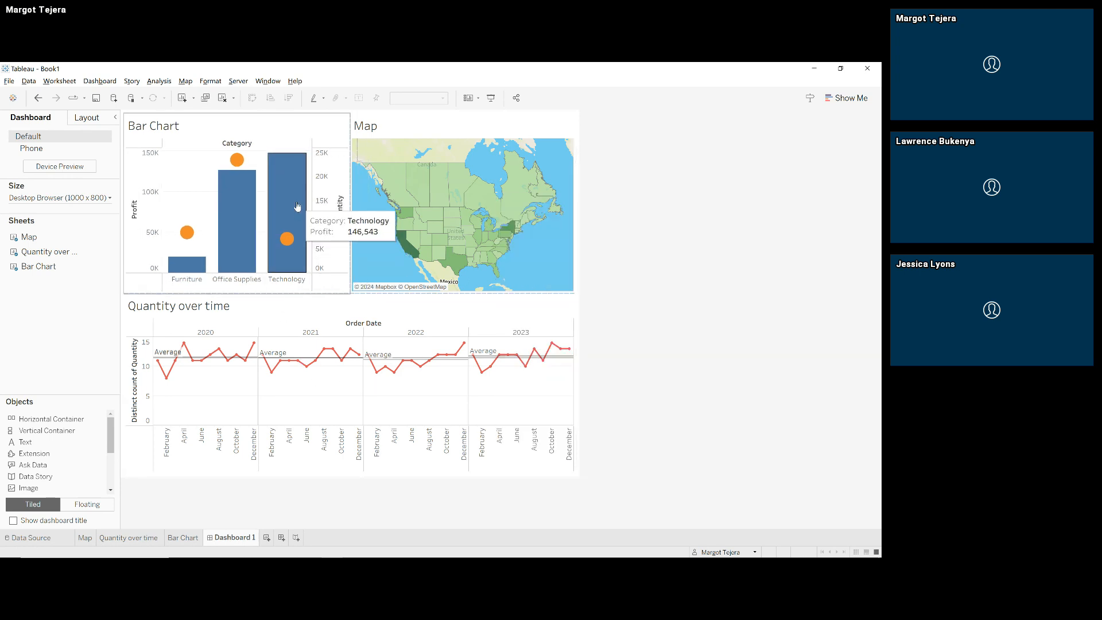
left_click(332, 134)
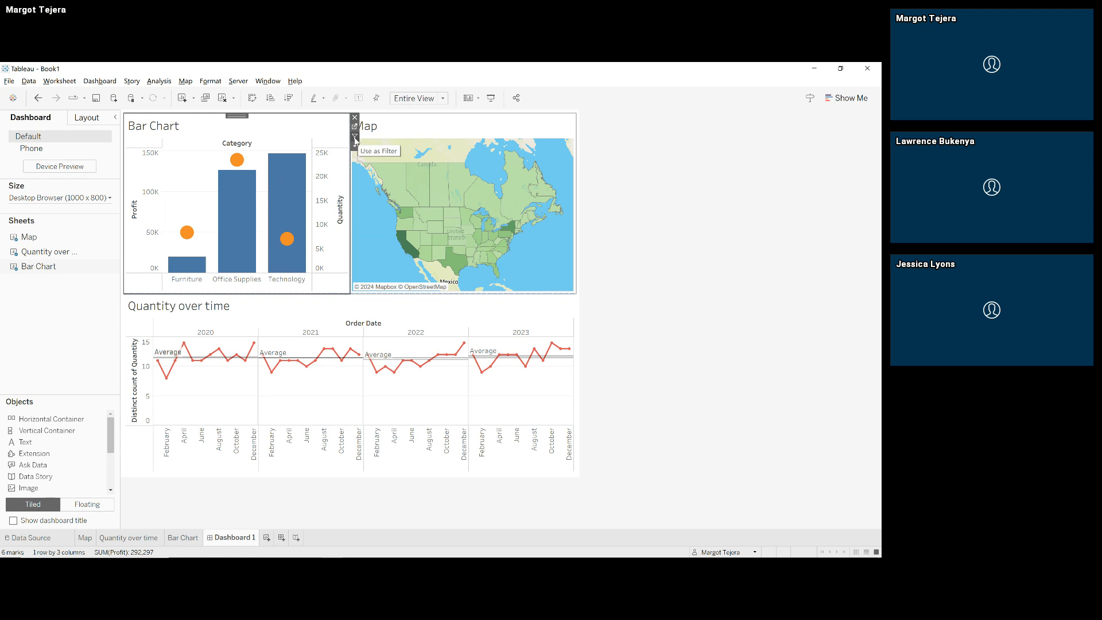
left_click(355, 138)
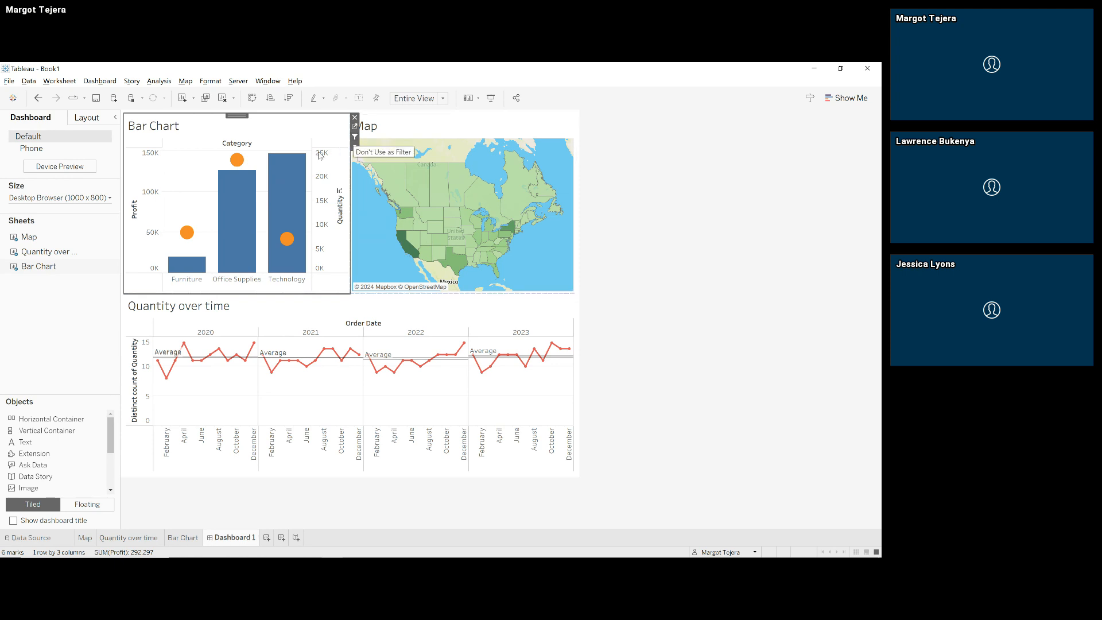
Step: Test the bar chart filter with the Technology, Office Supplies and Furniture profit bars, return to Technology, and clear the selection
mouse_move(289, 175)
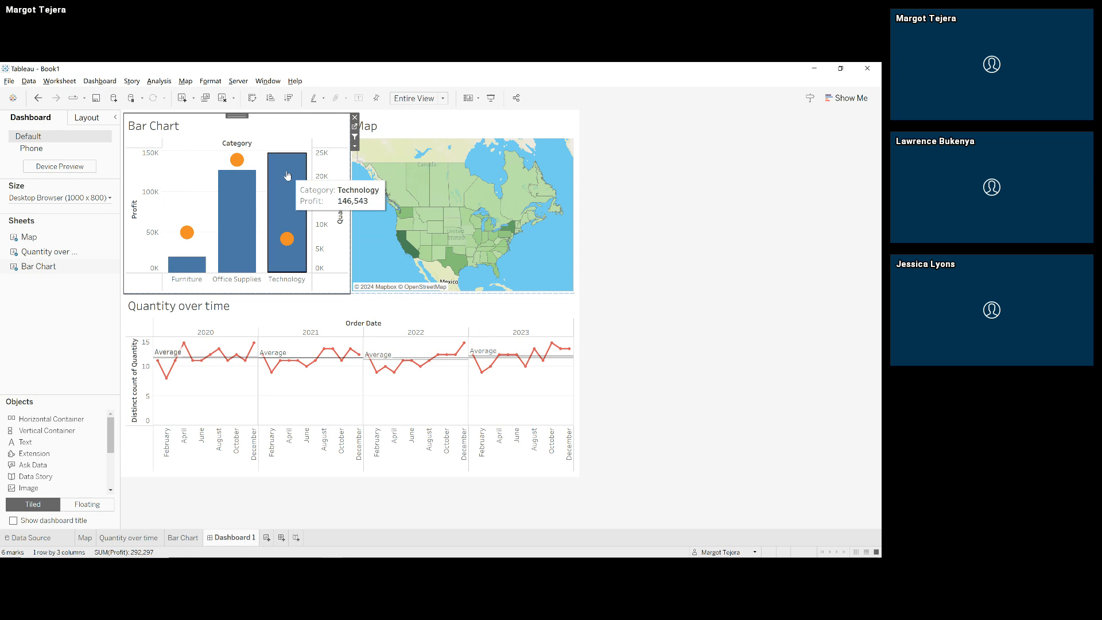
left_click(288, 176)
mouse_move(241, 214)
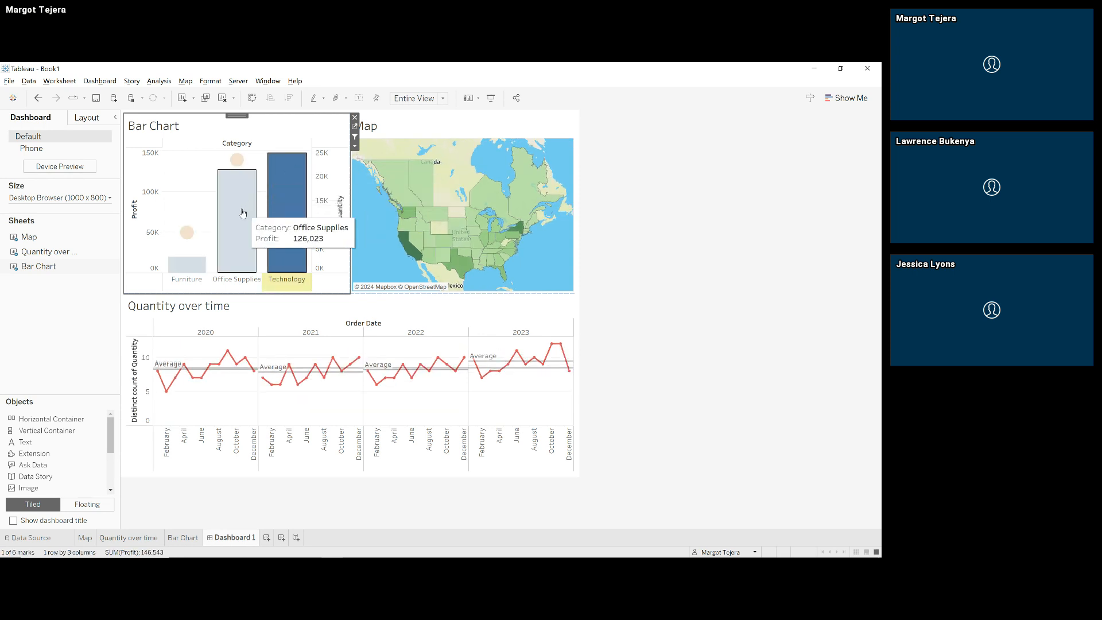
left_click(241, 214)
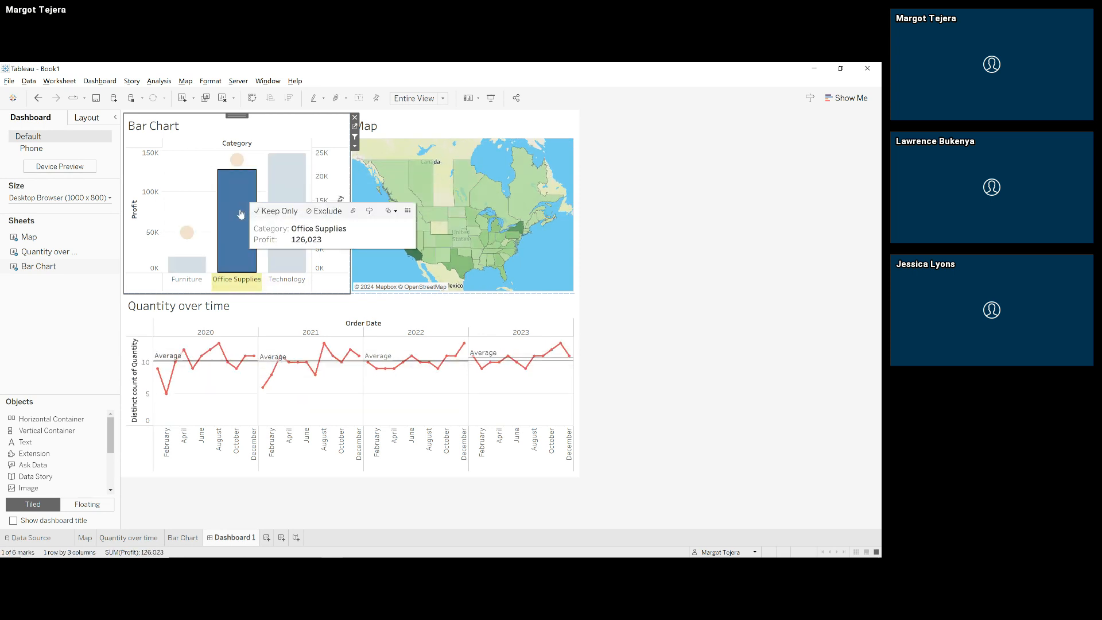
left_click(193, 266)
mouse_move(279, 213)
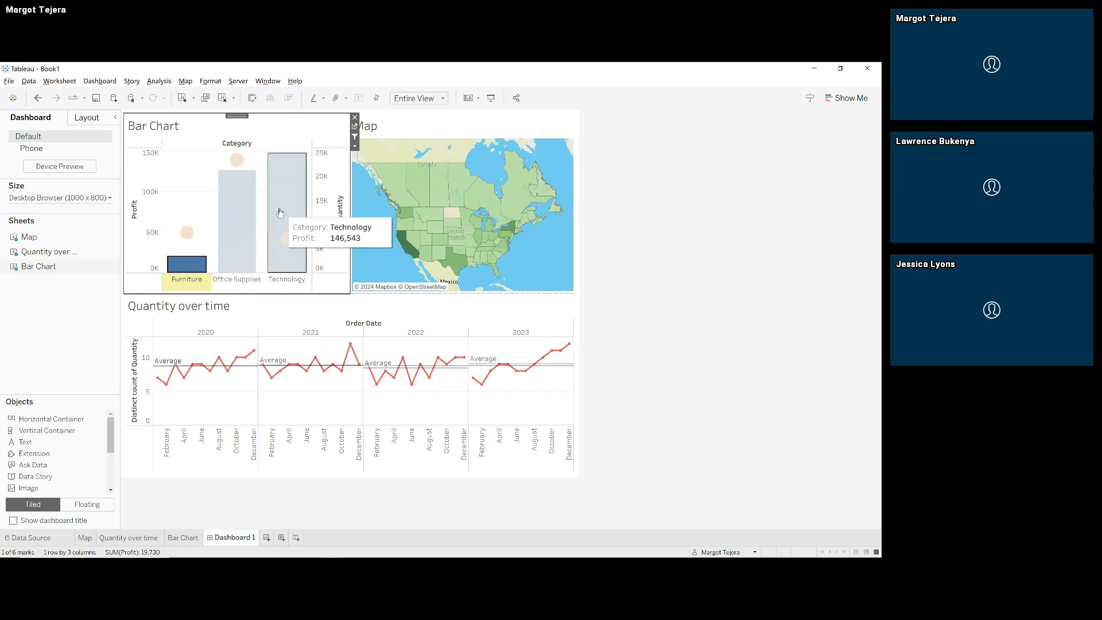
left_click(279, 213)
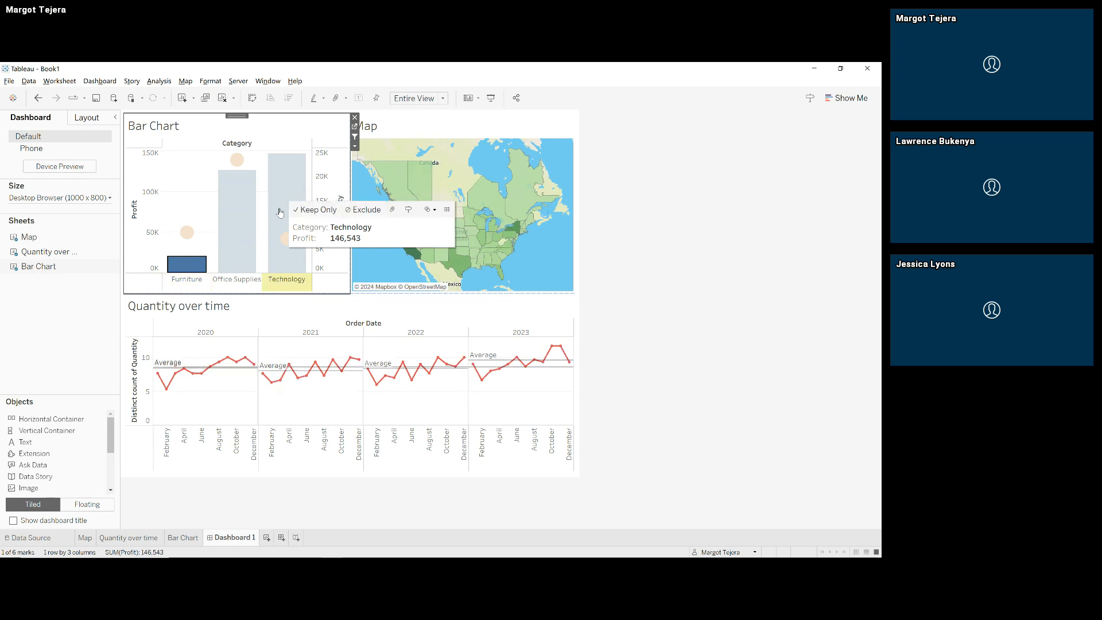
left_click(355, 137)
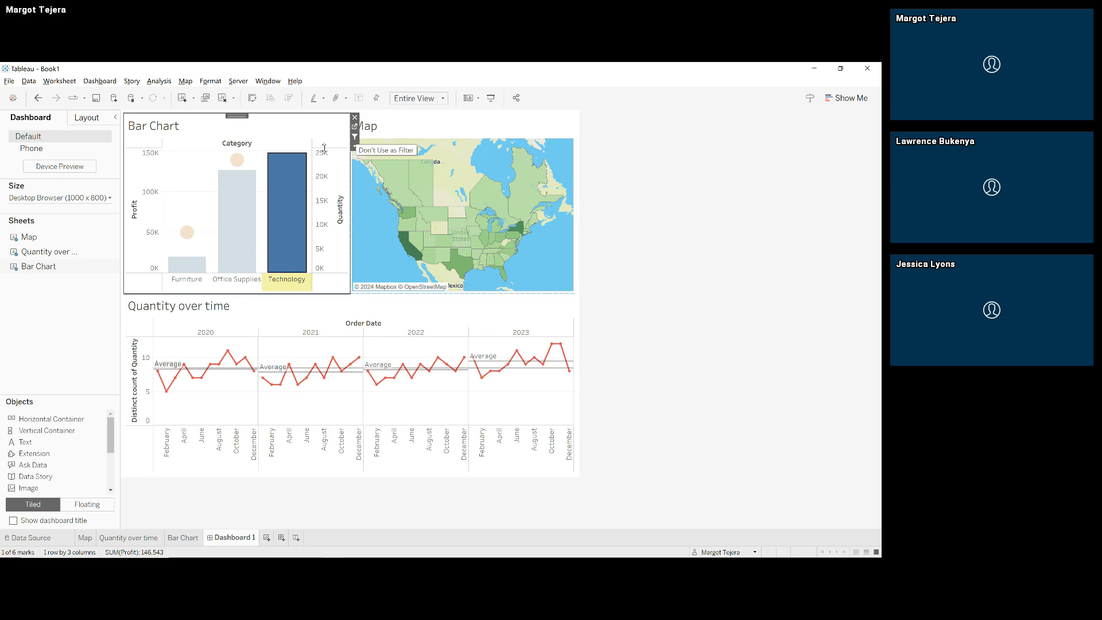
left_click(286, 185)
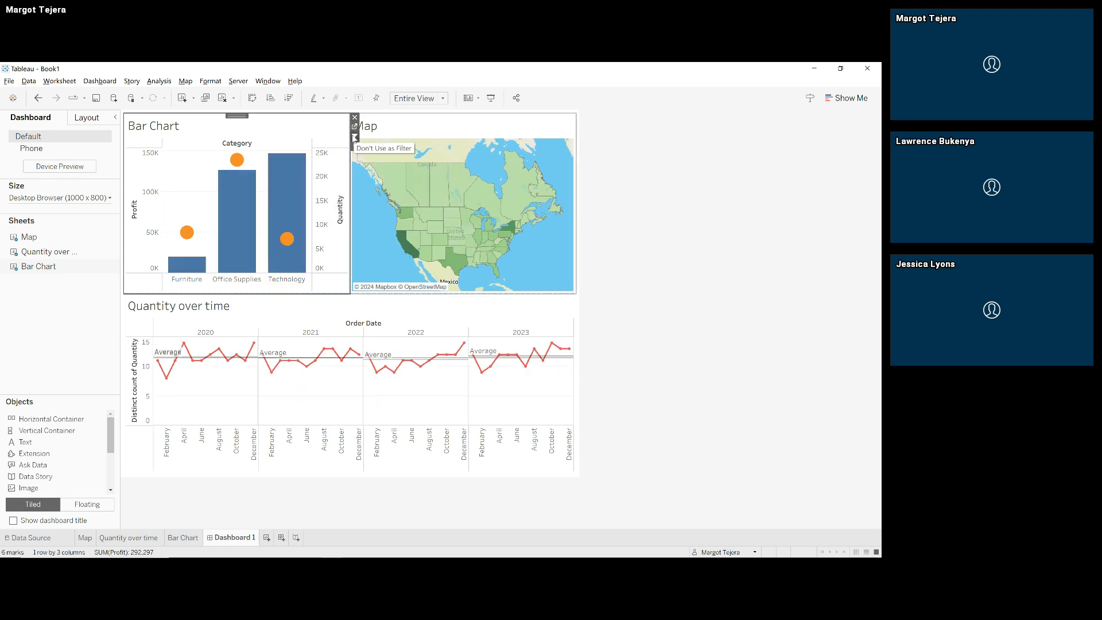
Step: Set the Map to act as a dashboard filter and try it on individual states, including Wyoming, Utah, Nevada and Oregon
left_click(529, 250)
left_click(581, 138)
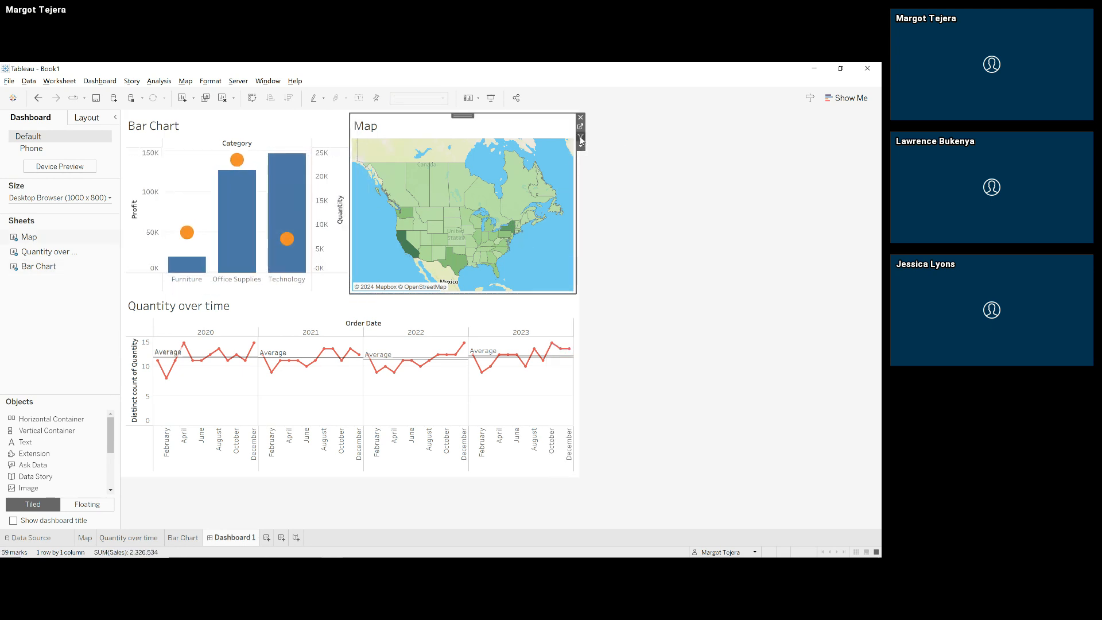
left_click(452, 226)
left_click(434, 227)
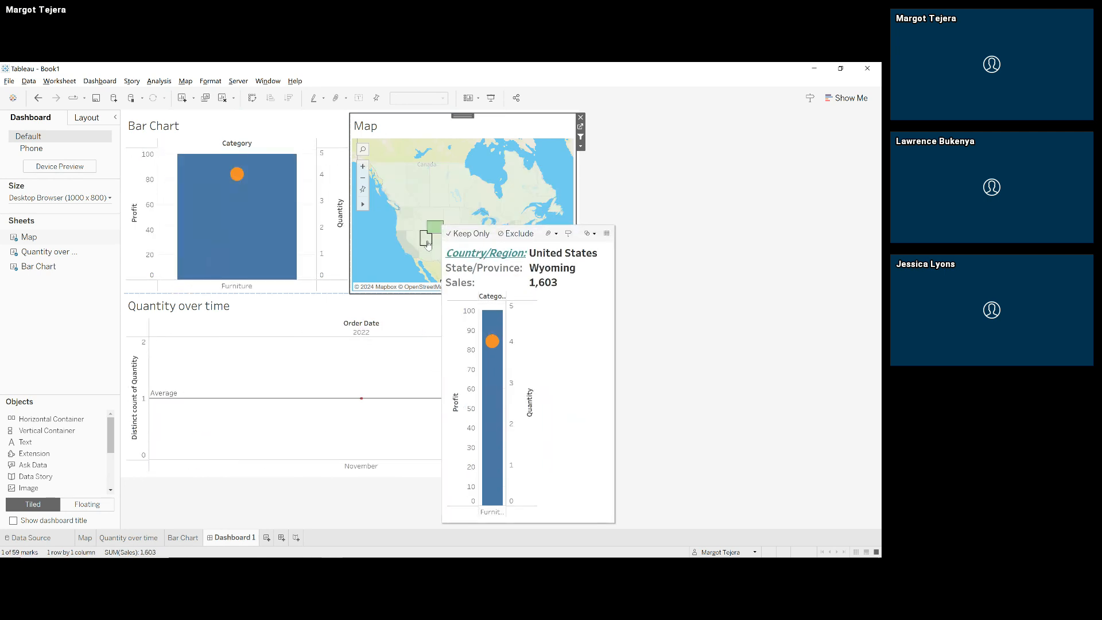
left_click(427, 244)
left_click(413, 238)
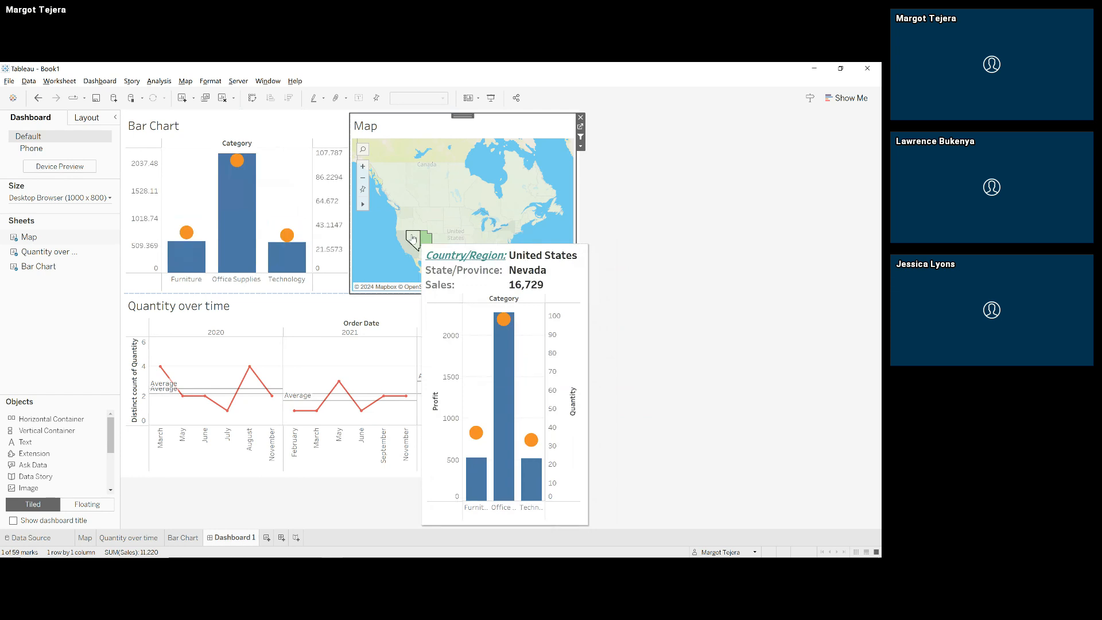
left_click(408, 229)
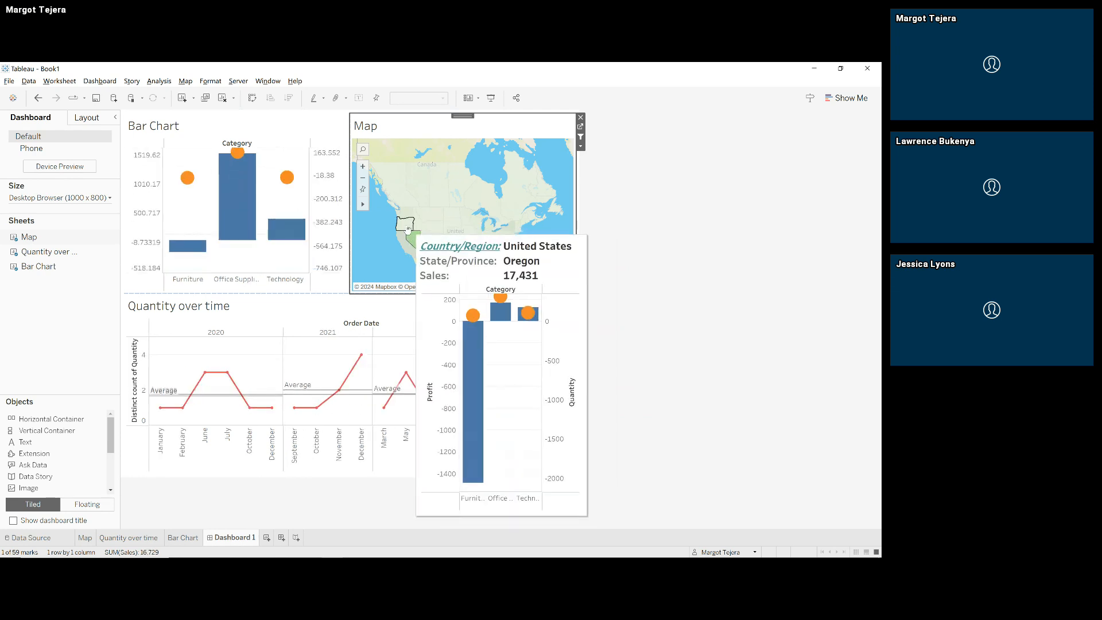
Step: Select Oregon on the dashboard map and stop using the Map as a filter
left_click(409, 230)
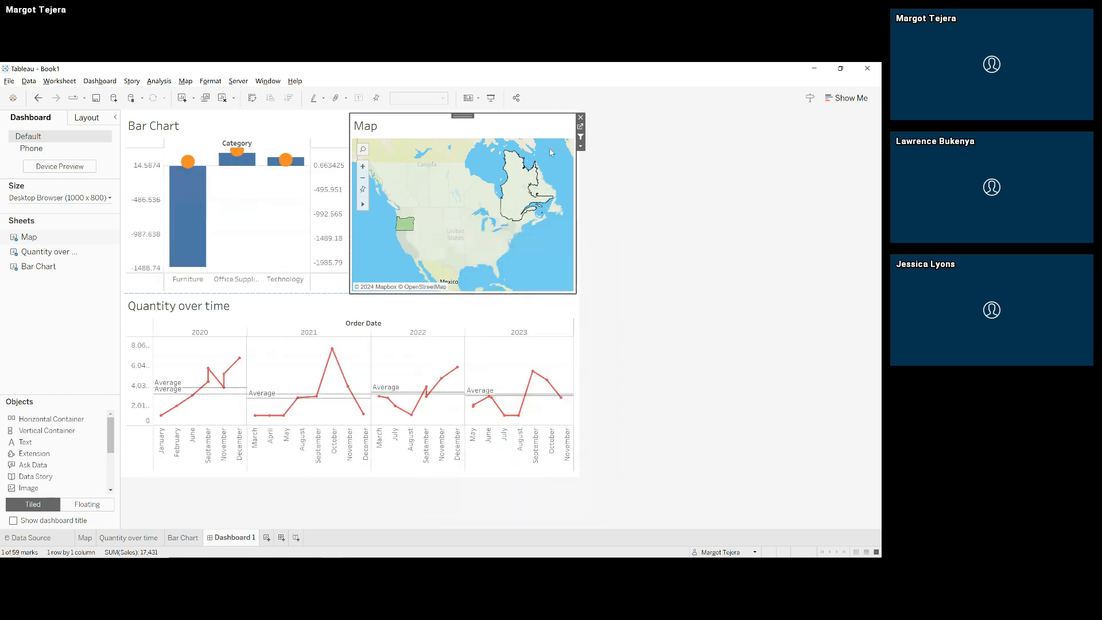
left_click(581, 138)
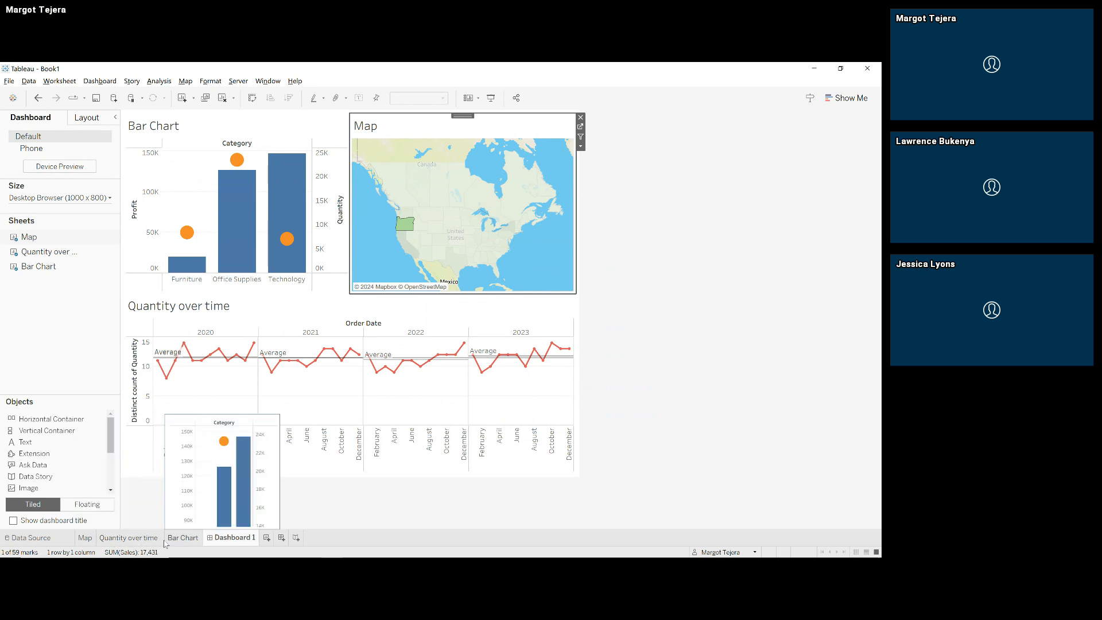
Step: Add a Range of Dates filter on Order Date to the Quantity over time sheet and show its filter control
left_click(129, 538)
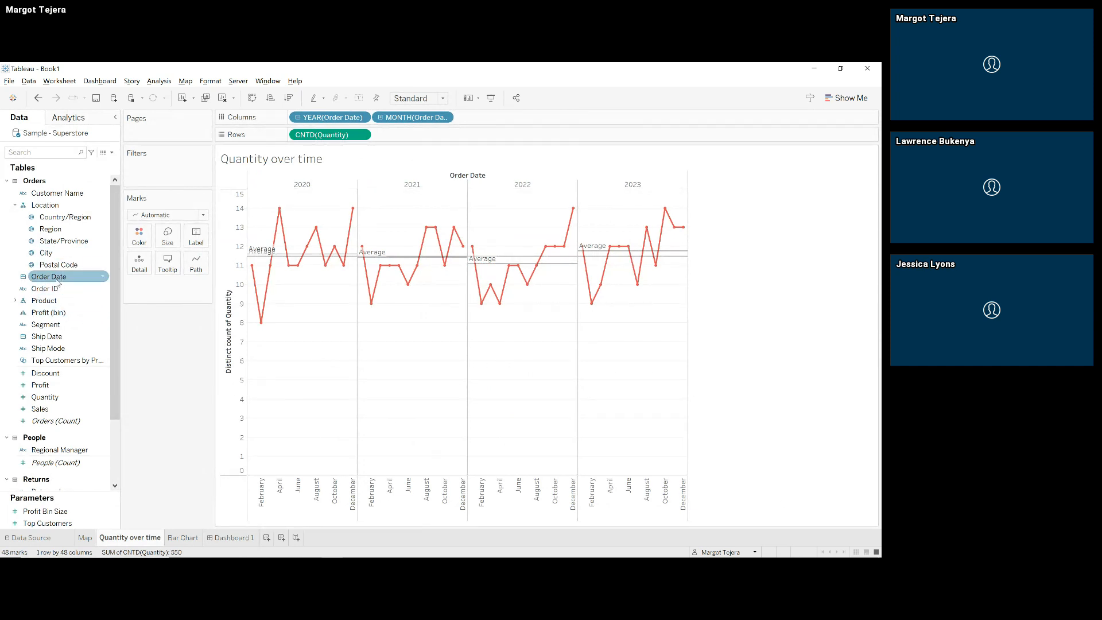
left_click_drag(55, 279, 162, 174)
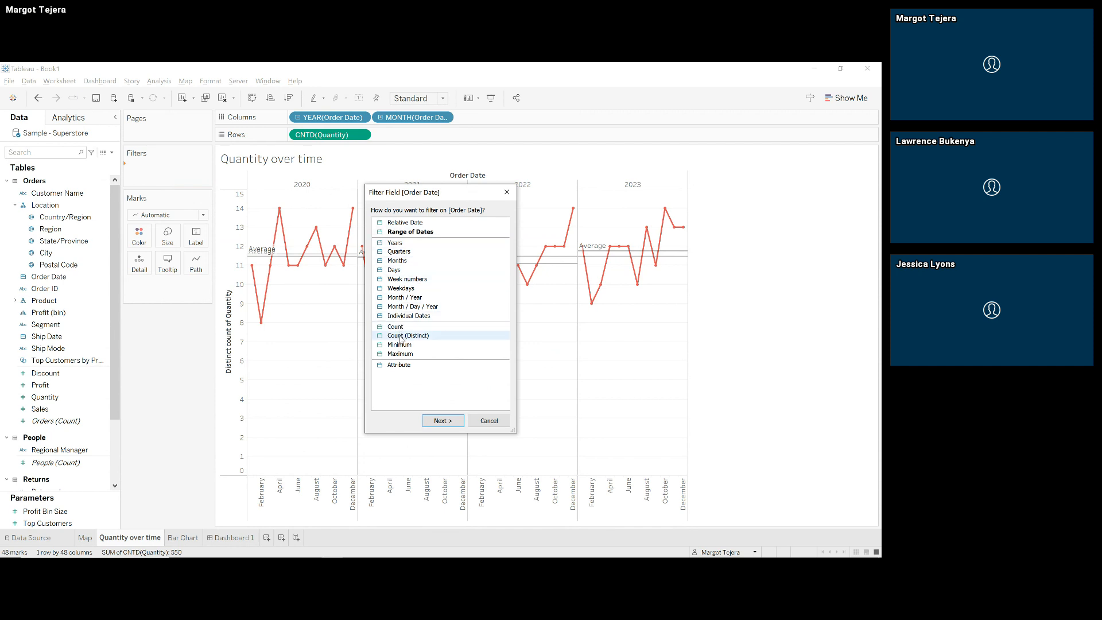
left_click(432, 233)
left_click(442, 422)
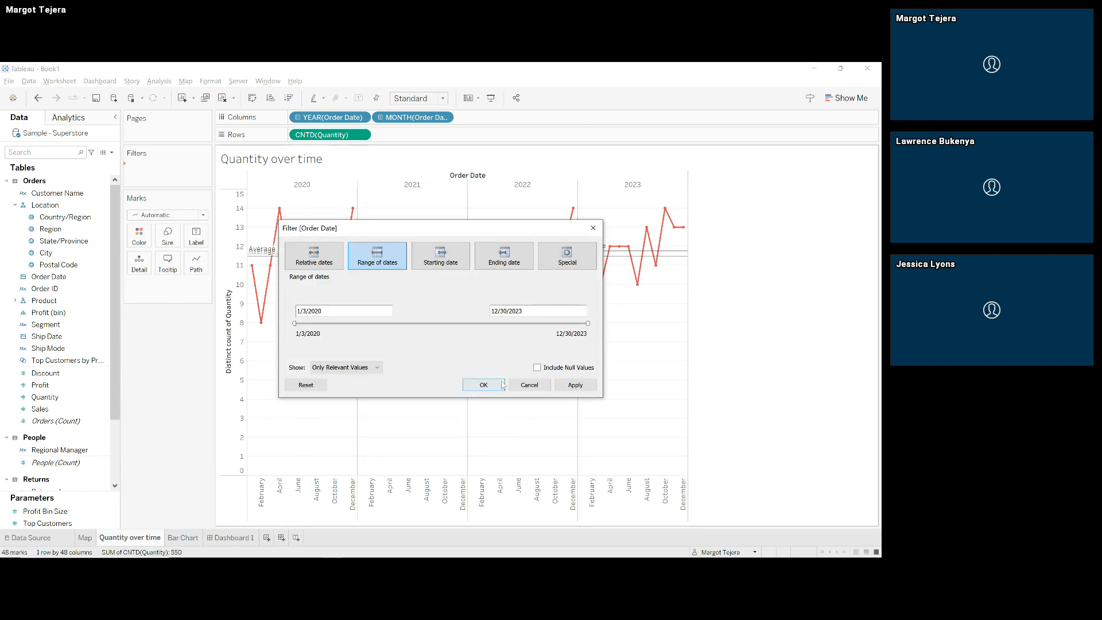
left_click(575, 386)
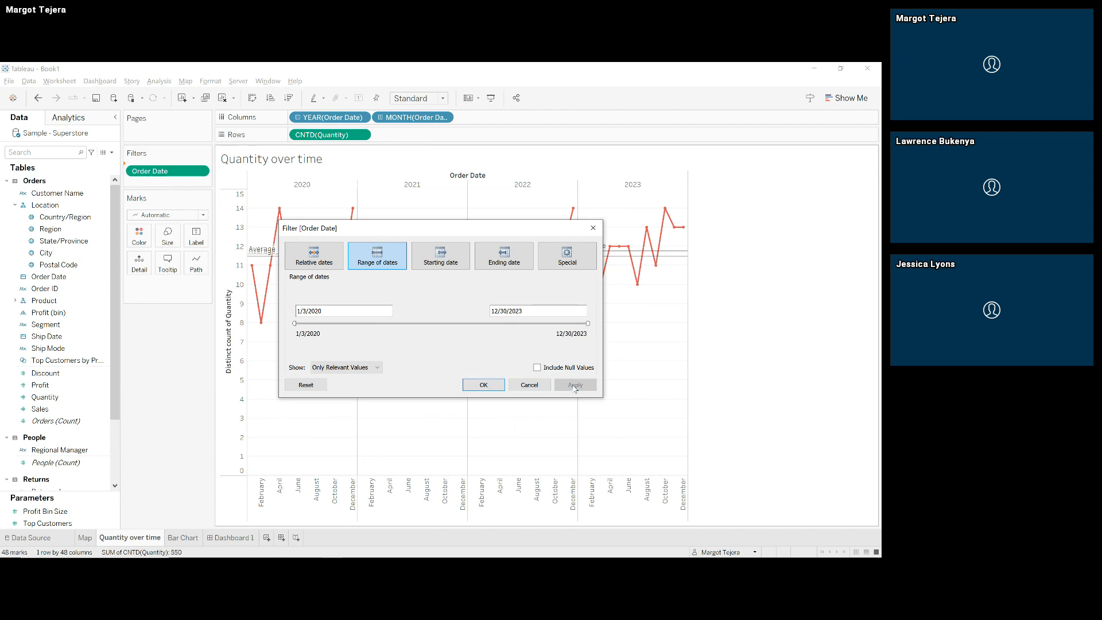
left_click(483, 385)
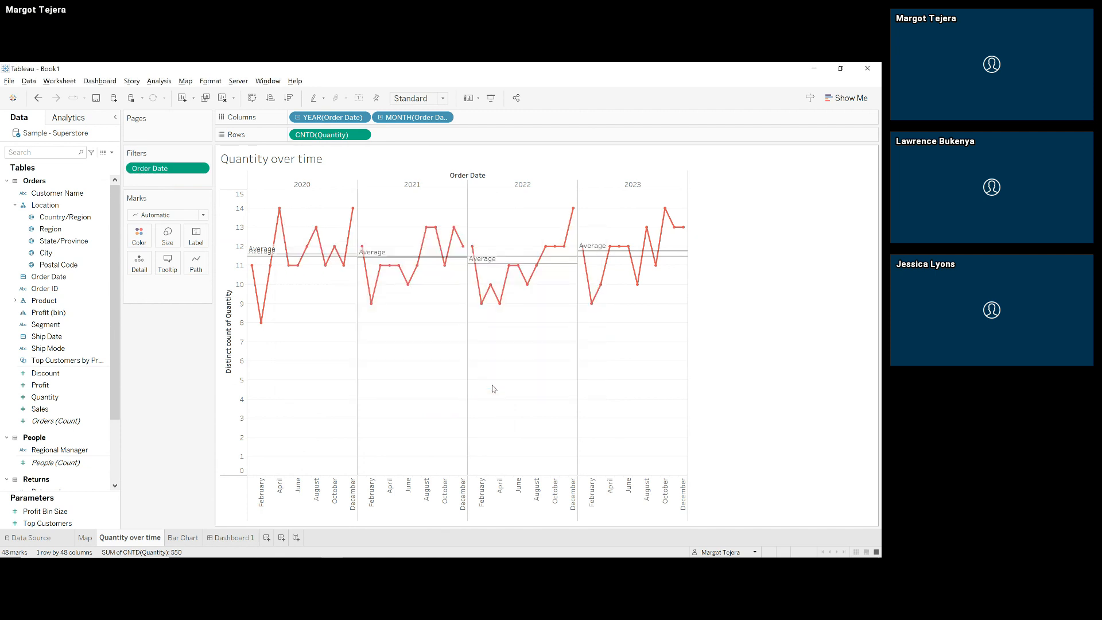
right_click(178, 172)
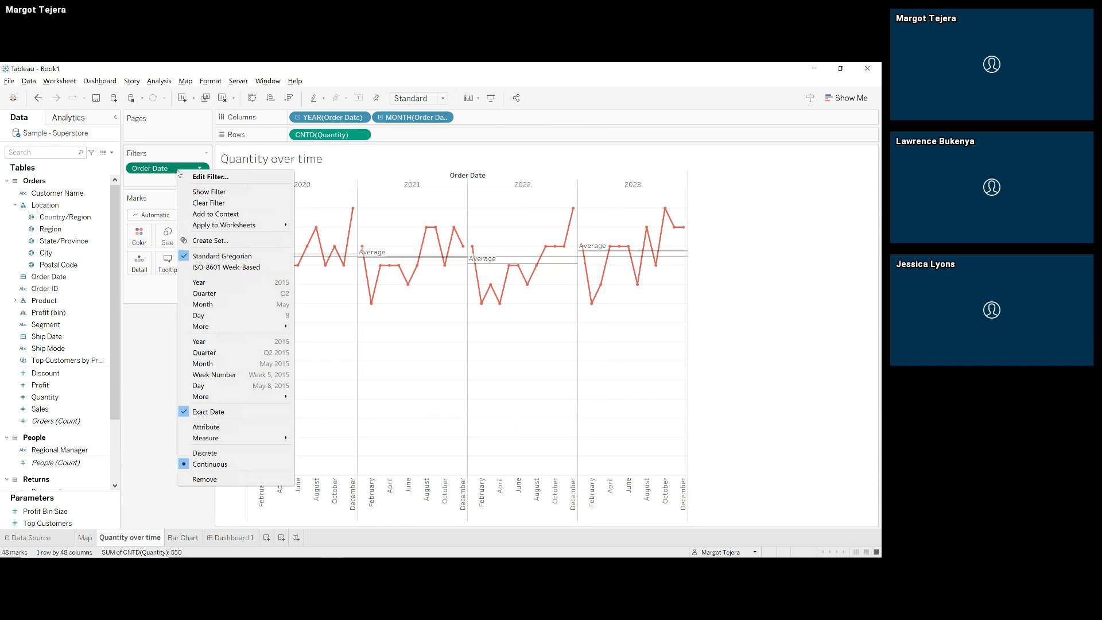
left_click(200, 190)
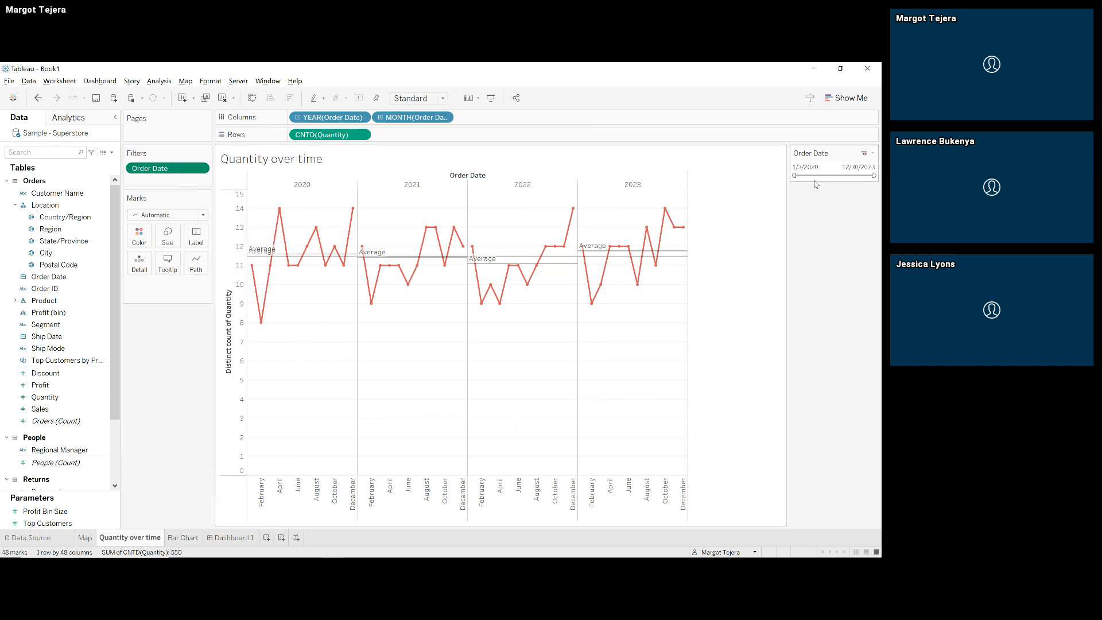
Step: Set the start of the Order Date filter to 9/12/2022 and change the control to the Start Date style
left_click_drag(794, 175, 844, 173)
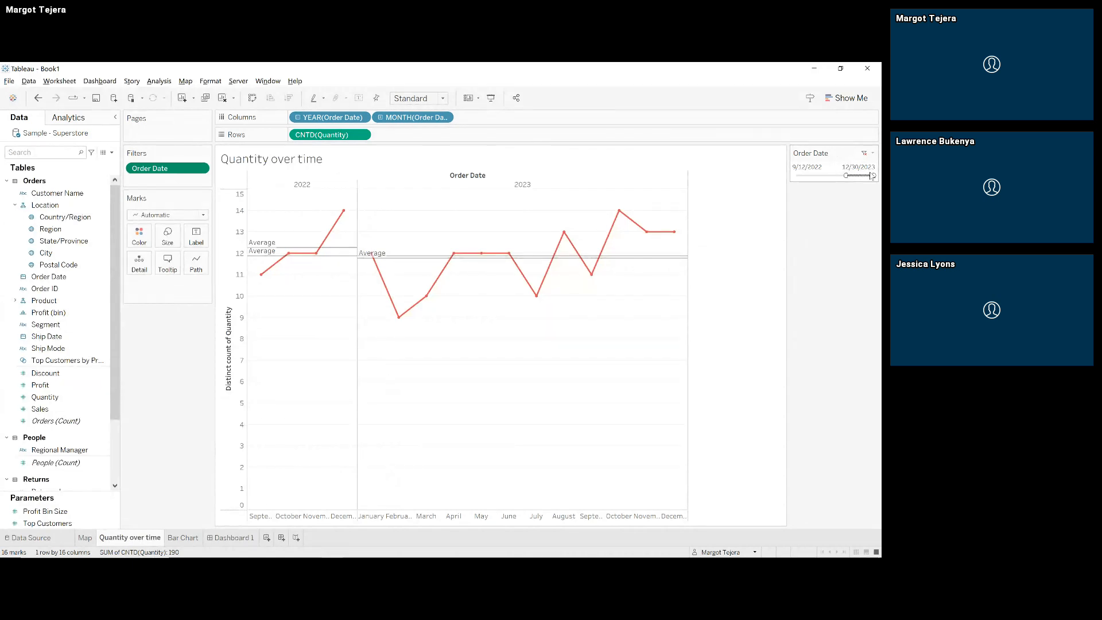
left_click(873, 154)
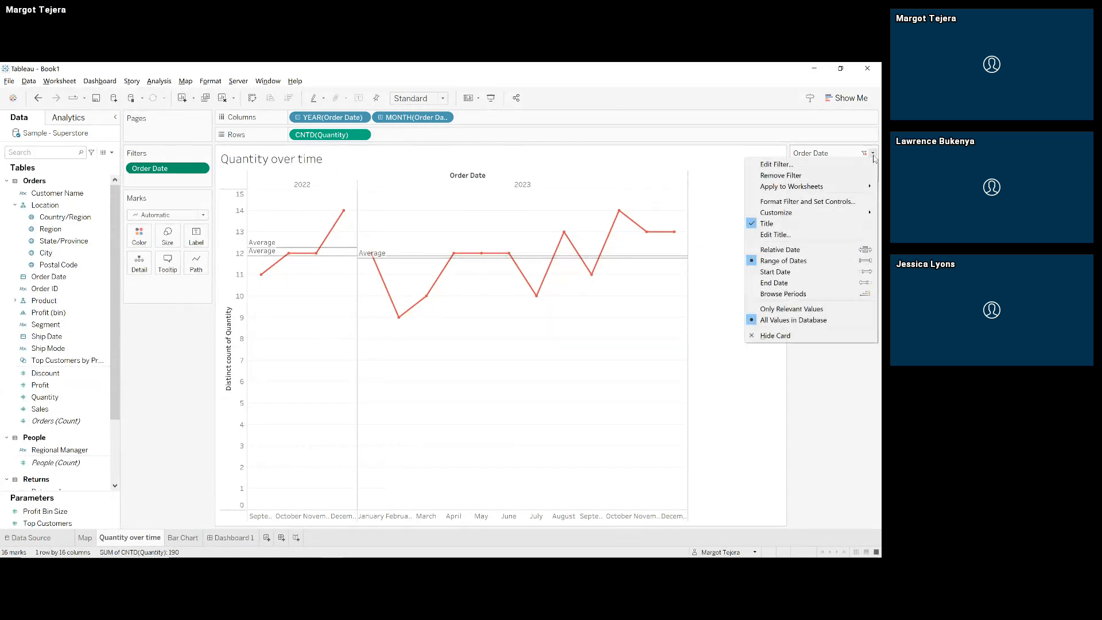
left_click(786, 273)
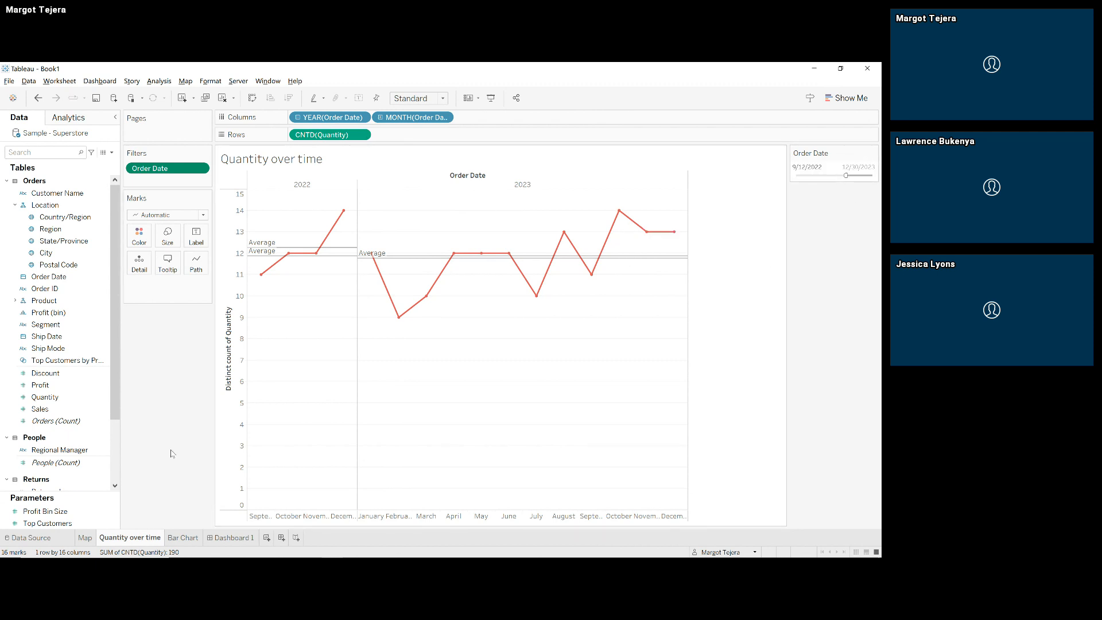
Step: Add a State/Province filter with all values to the Map sheet and show it as a Multiple Values (dropdown) control
left_click(85, 537)
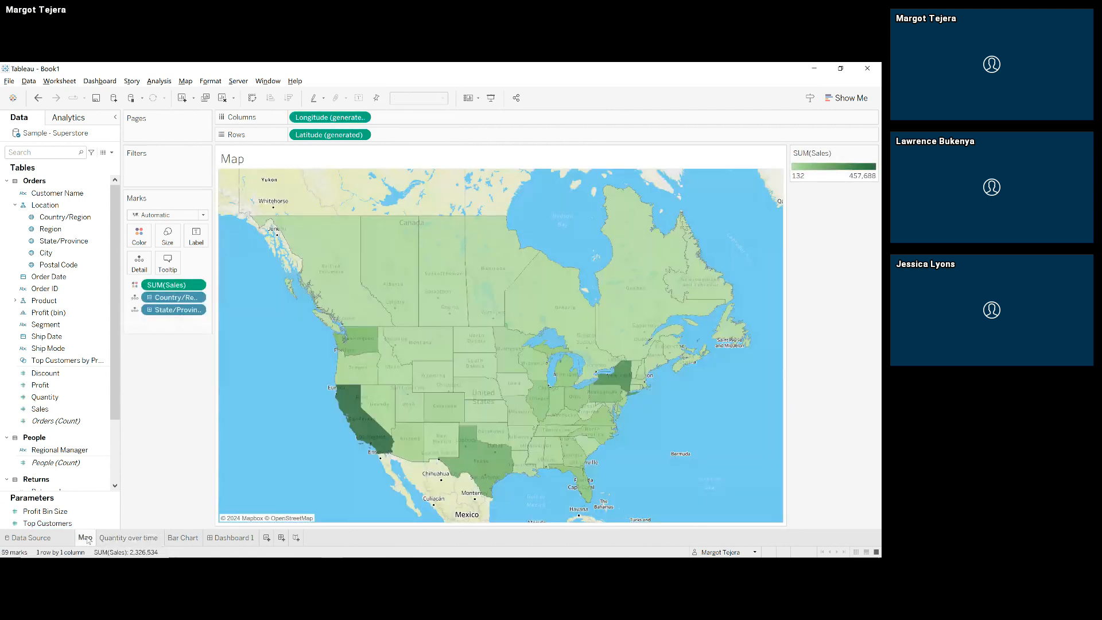
left_click(64, 243)
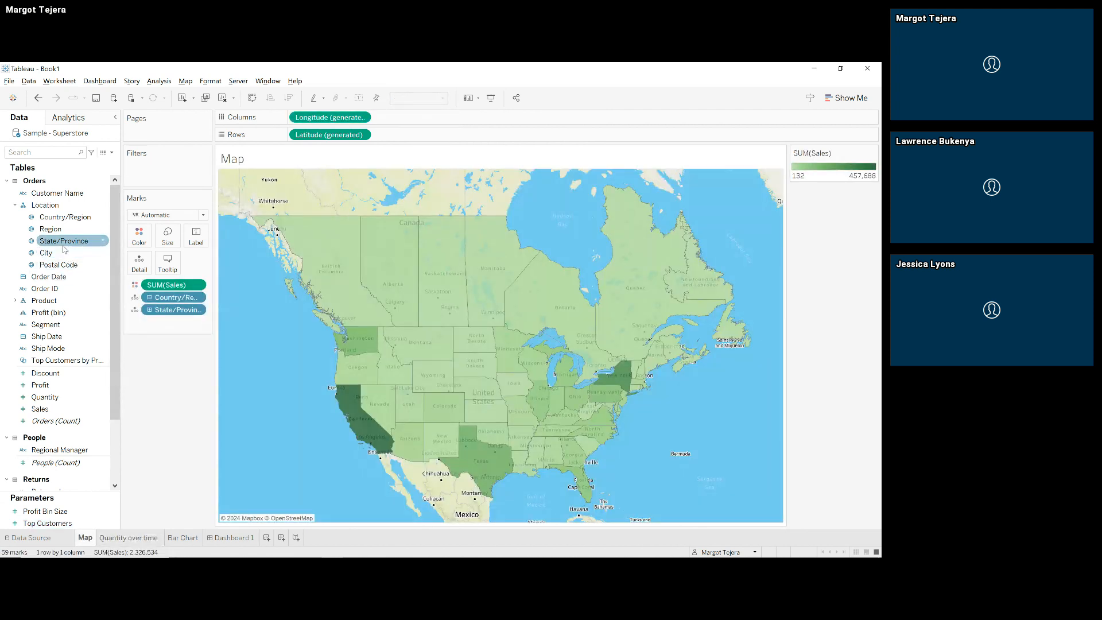
left_click_drag(64, 247, 167, 179)
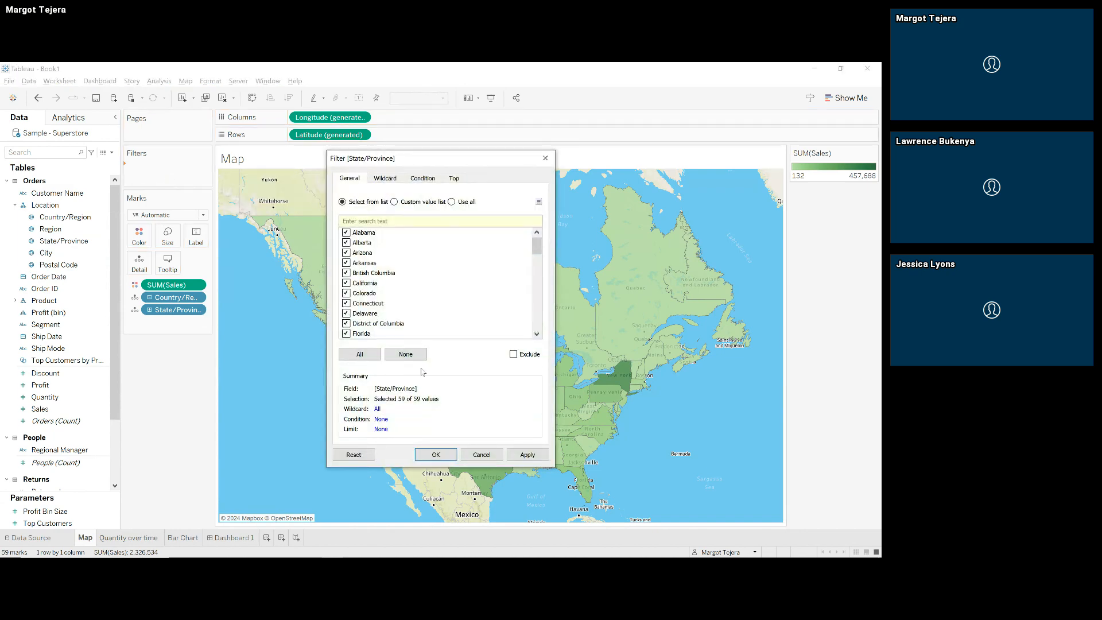
left_click(436, 455)
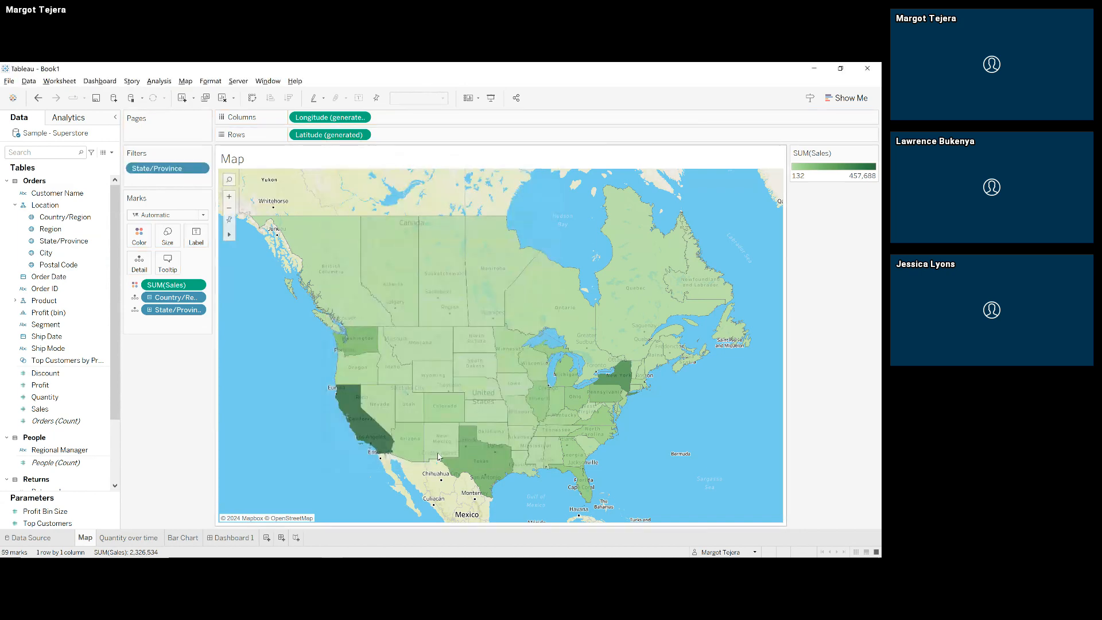
right_click(176, 169)
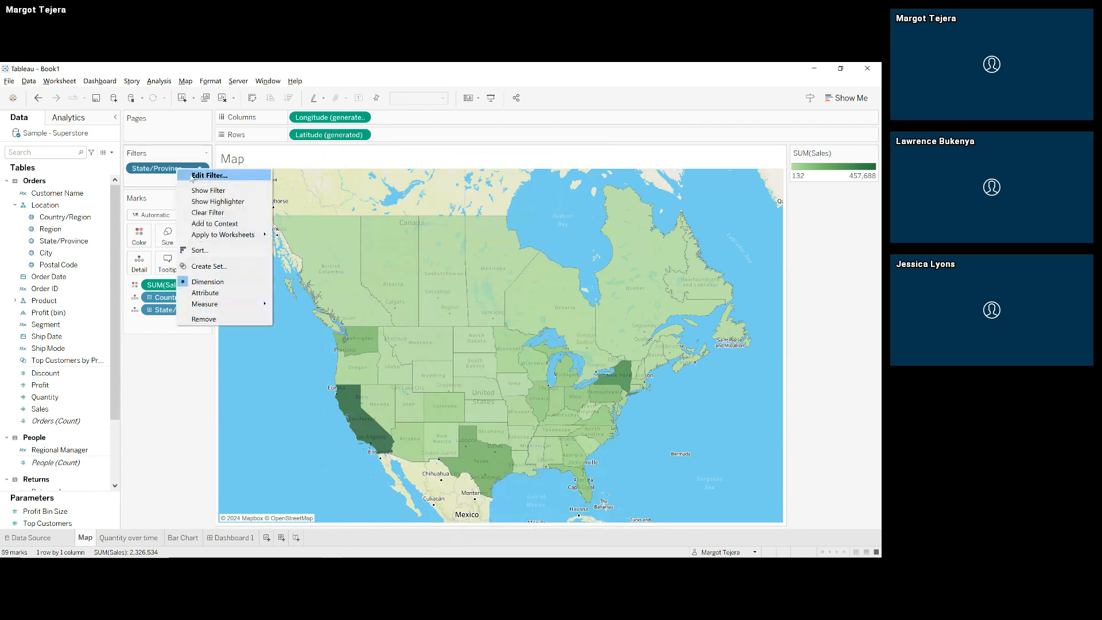
left_click(203, 190)
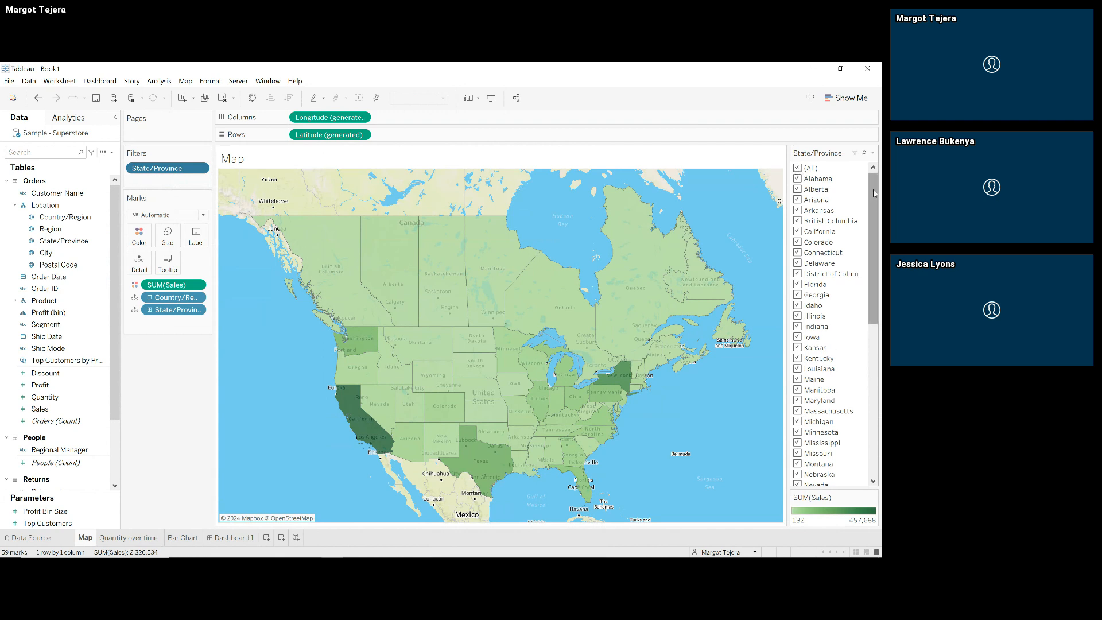
left_click(873, 153)
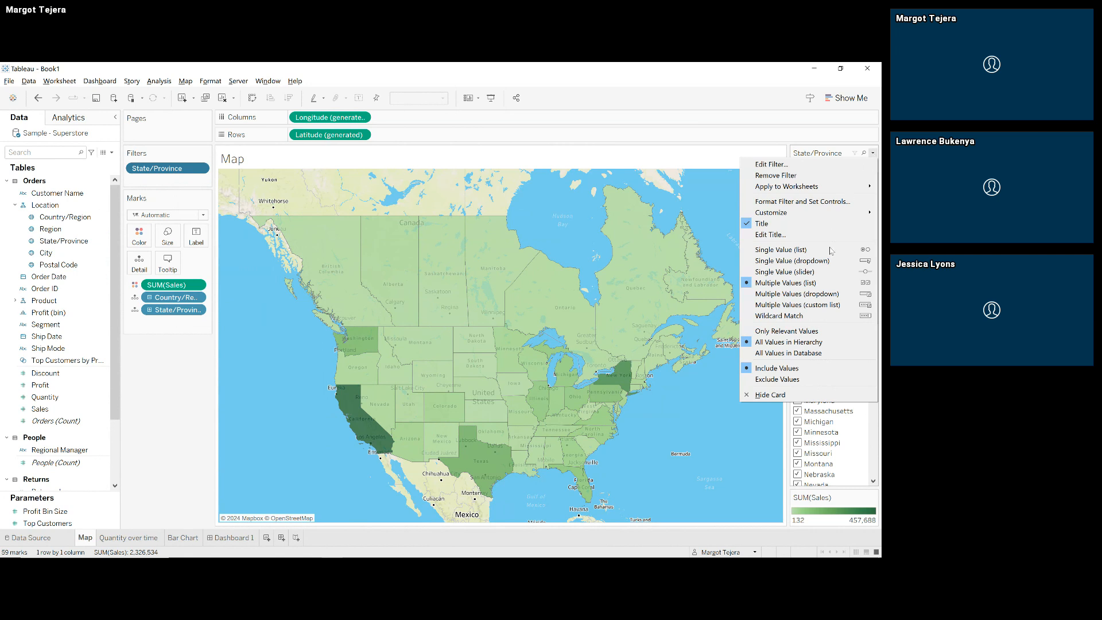
left_click(834, 294)
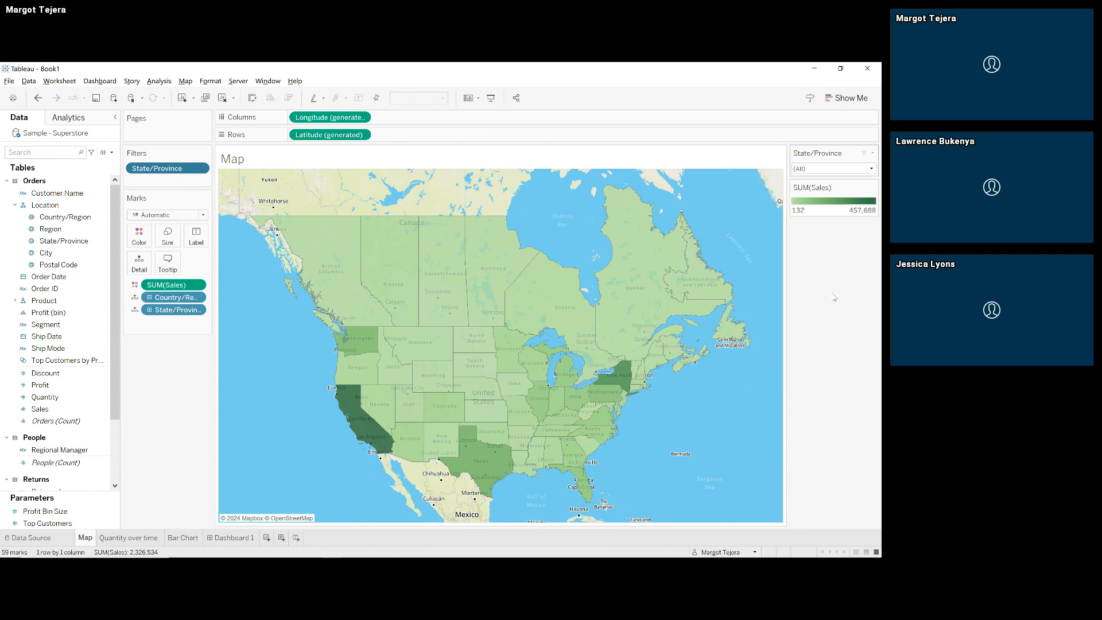
Step: Try the State/Province filter with only Arizona, Arkansas and British Columbia included, and restore all values
left_click(871, 169)
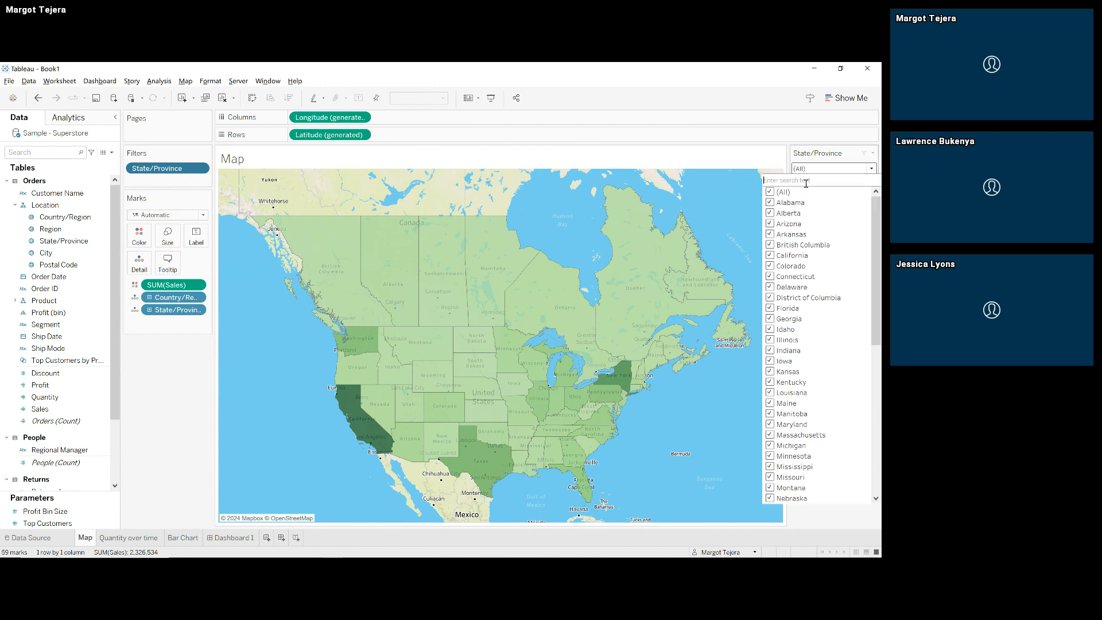
left_click(770, 192)
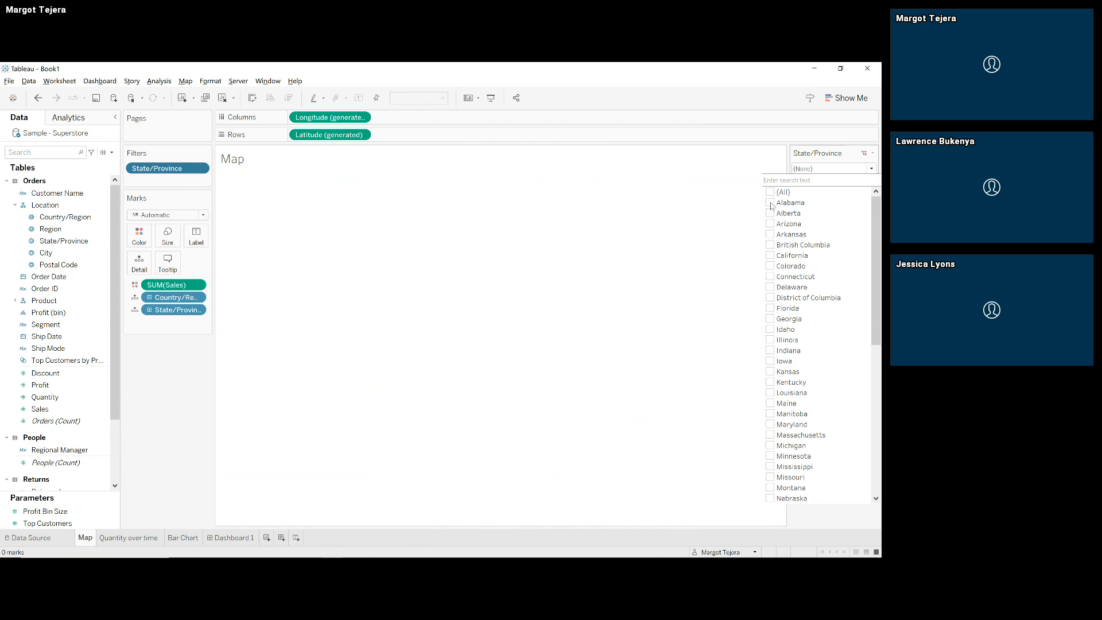
left_click(770, 224)
left_click(771, 234)
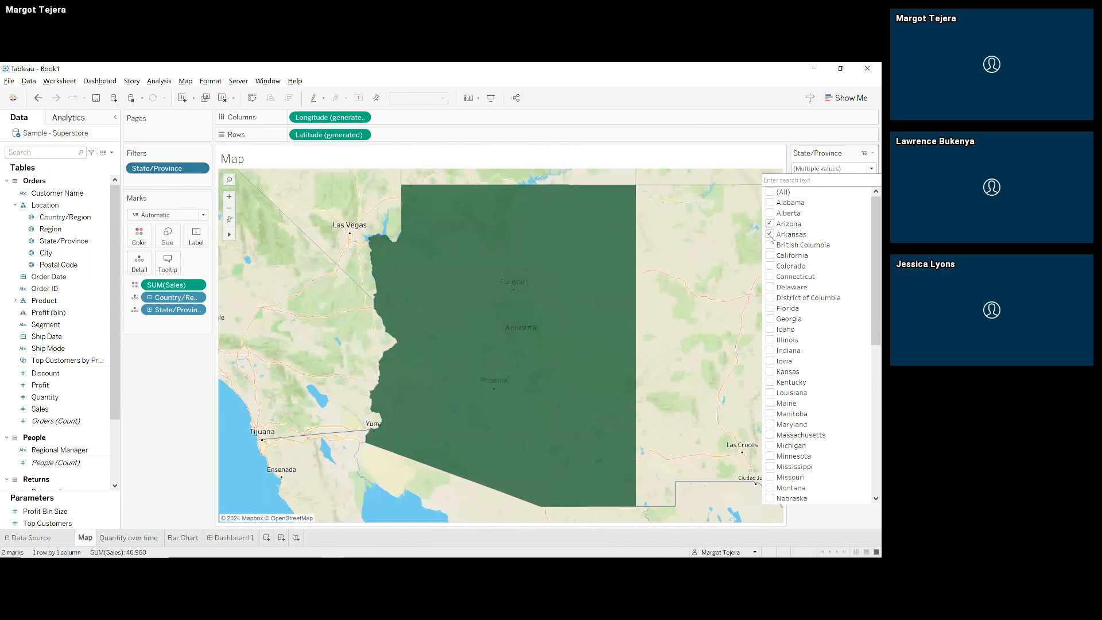
left_click(770, 245)
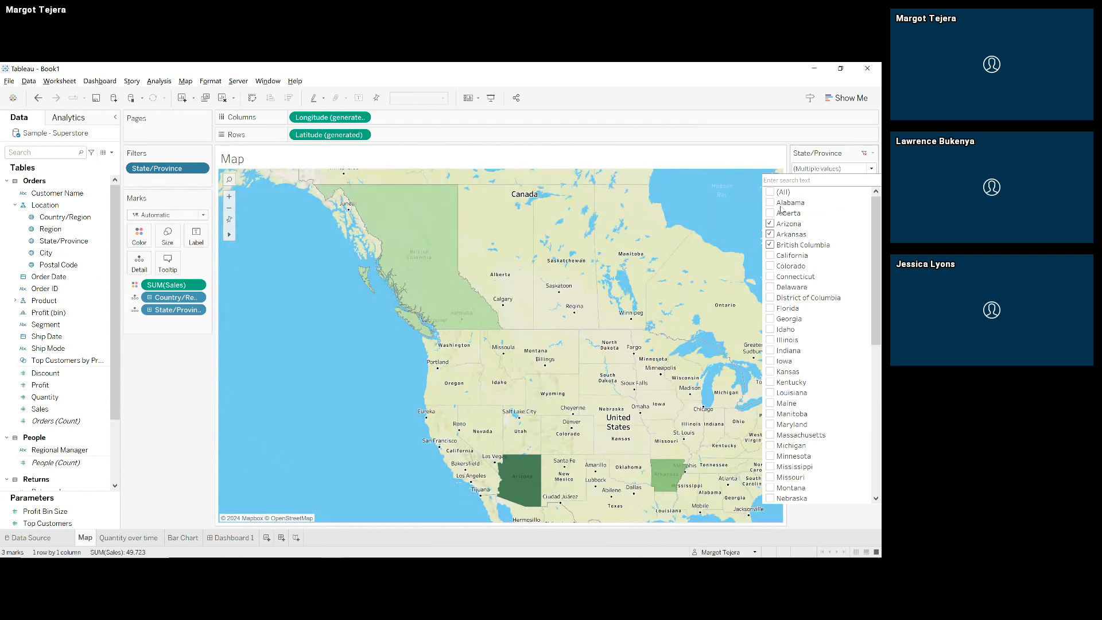
left_click(770, 193)
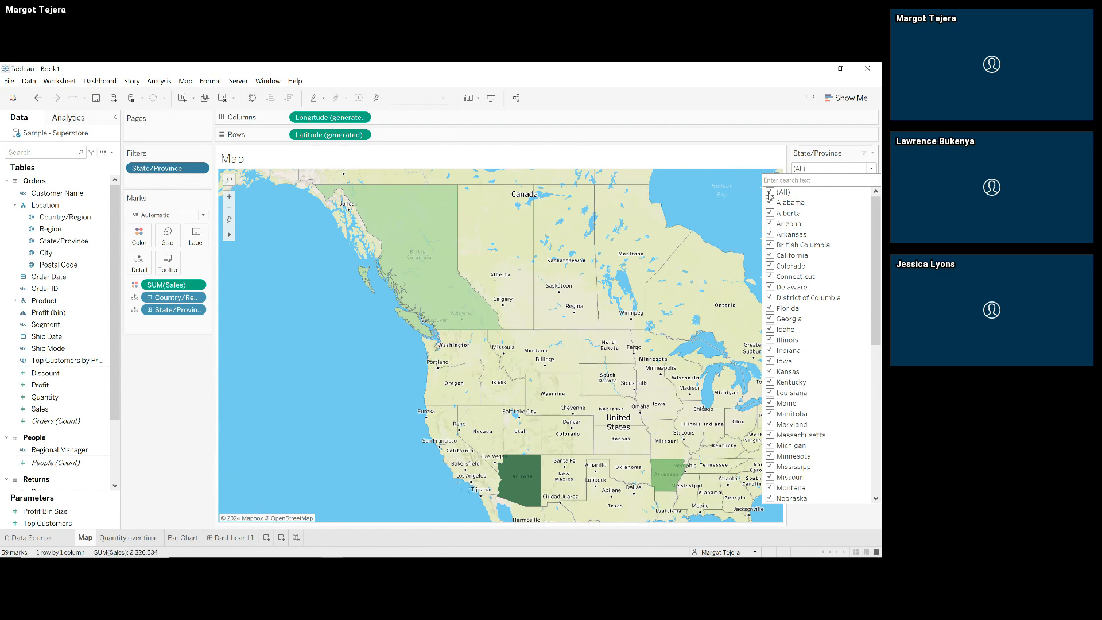
left_click(793, 152)
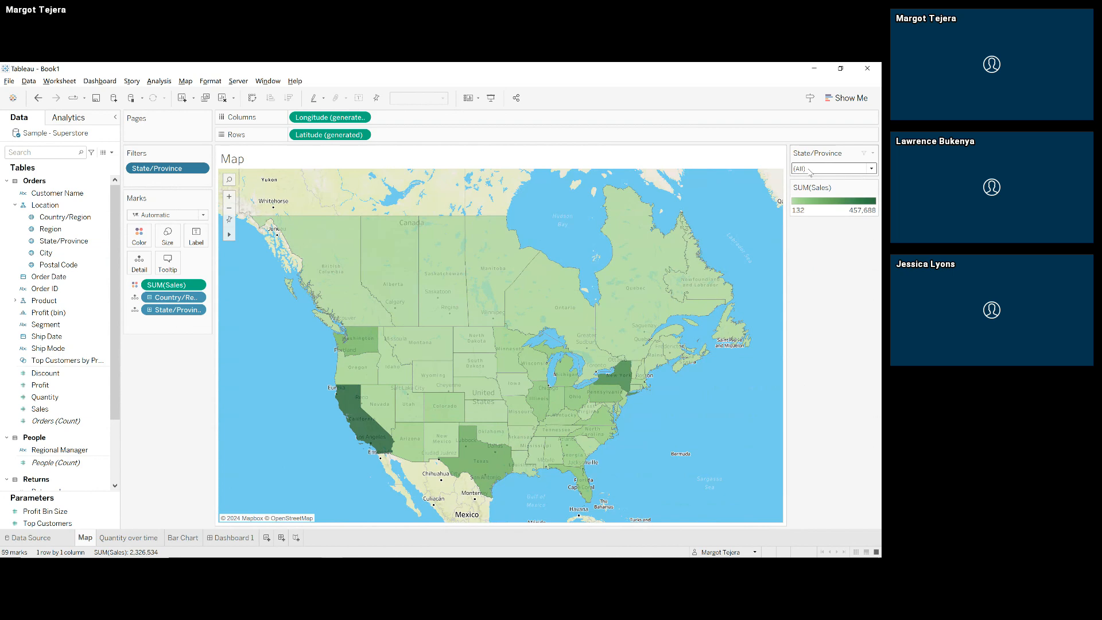
Step: Return to Dashboard 1 and clear the Oregon selection on the map
left_click(220, 539)
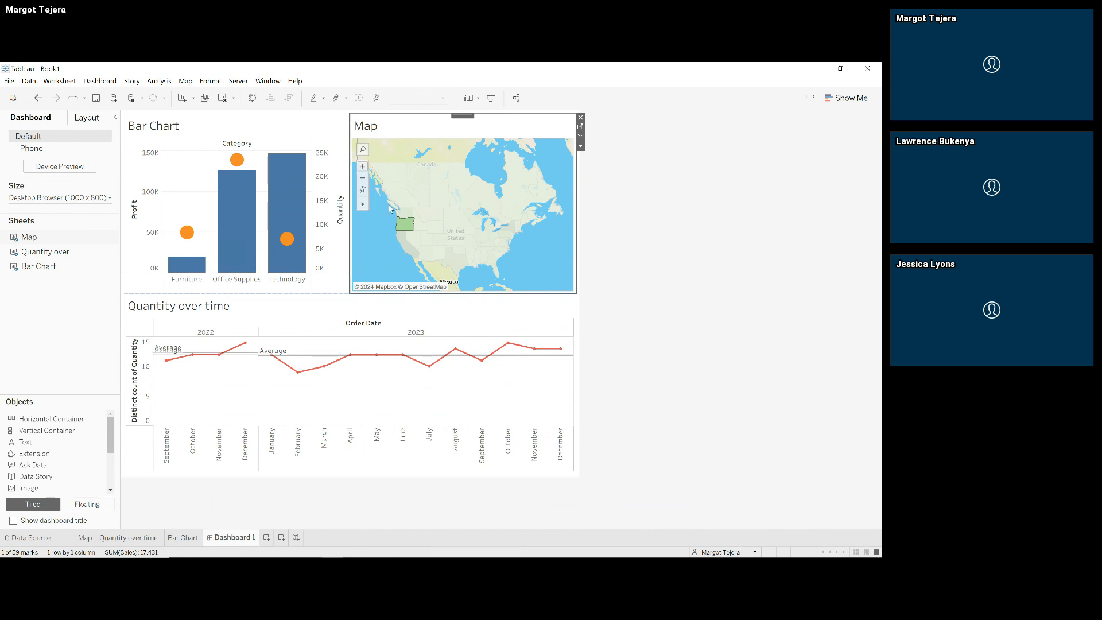
left_click(407, 225)
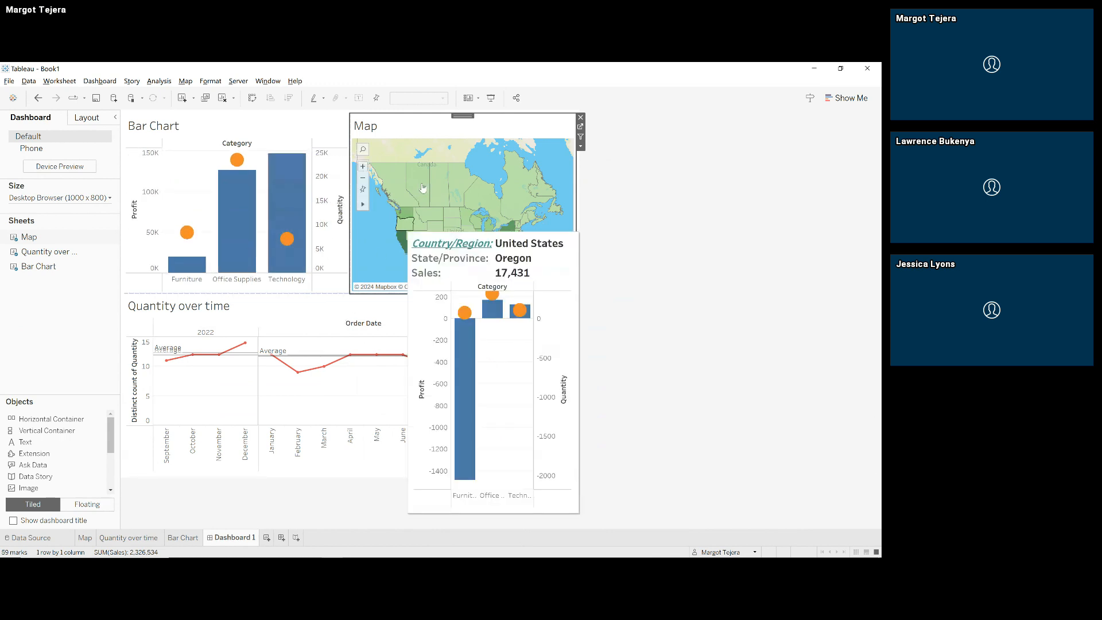
left_click(581, 147)
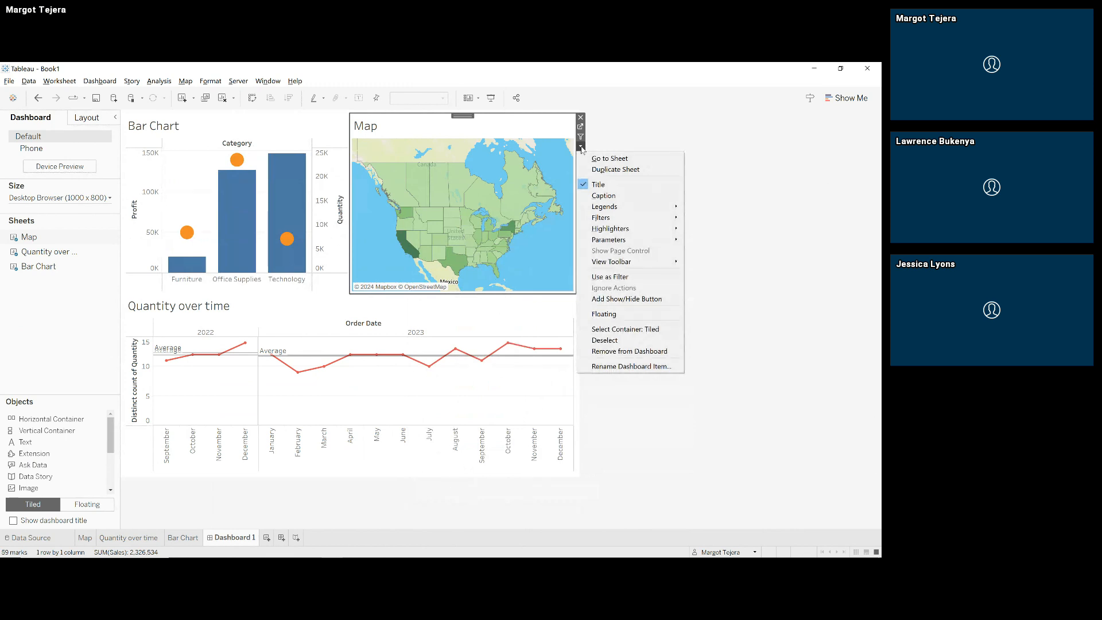
left_click(633, 132)
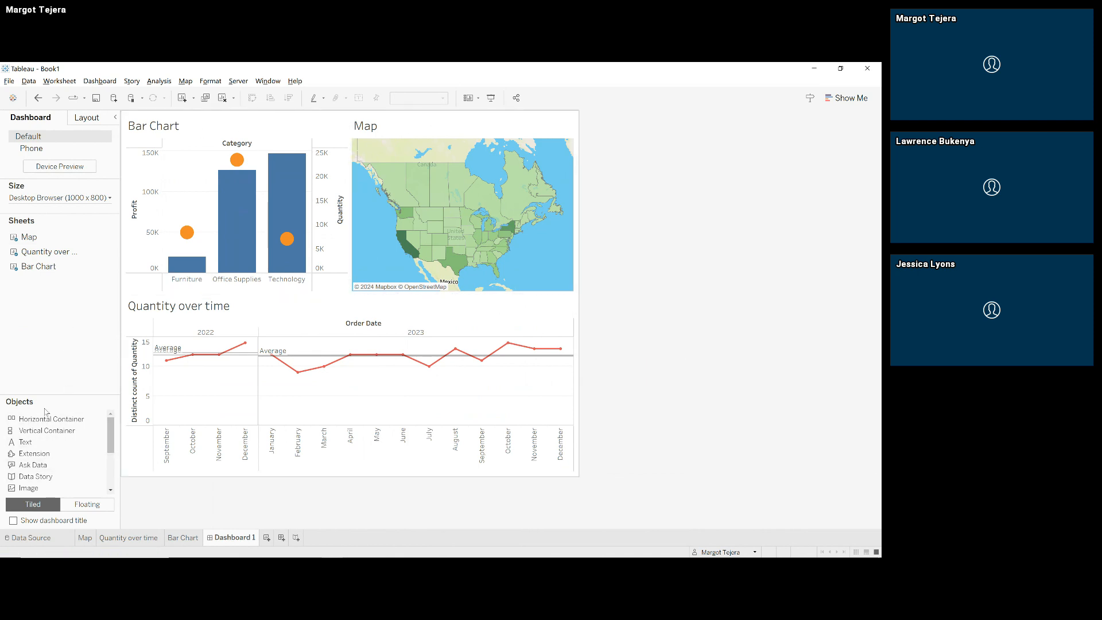
Step: Try placing a Web Page object below the Bar Chart, cancel its URL entry, and delete the empty object
left_click_drag(111, 432, 111, 465)
left_click_drag(45, 453, 165, 373)
left_click_drag(221, 341, 190, 343)
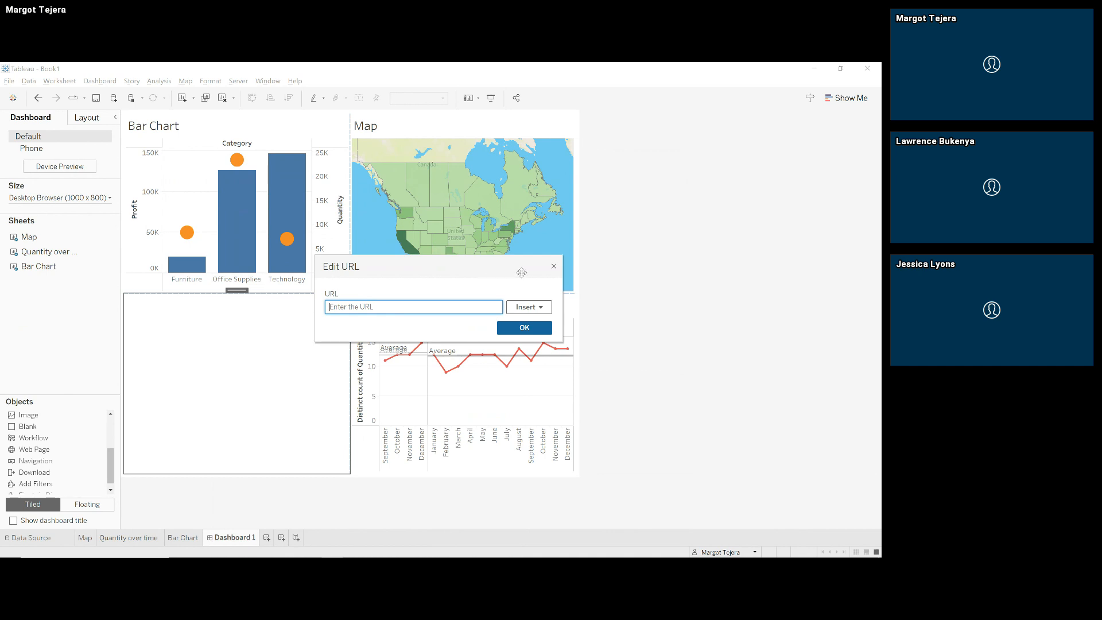
left_click(556, 268)
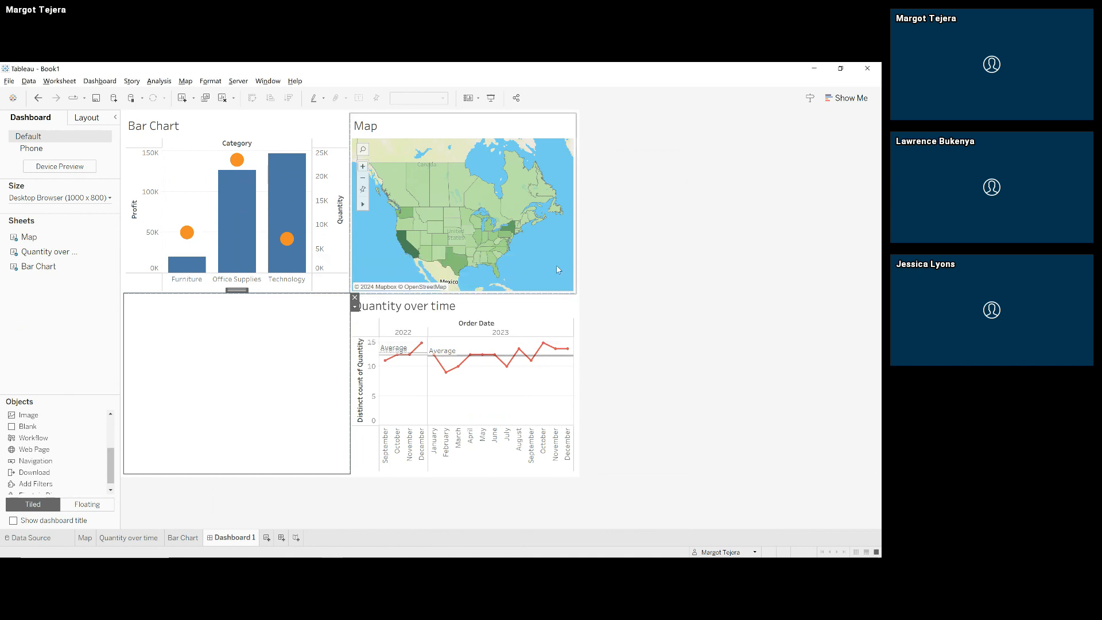
left_click(355, 297)
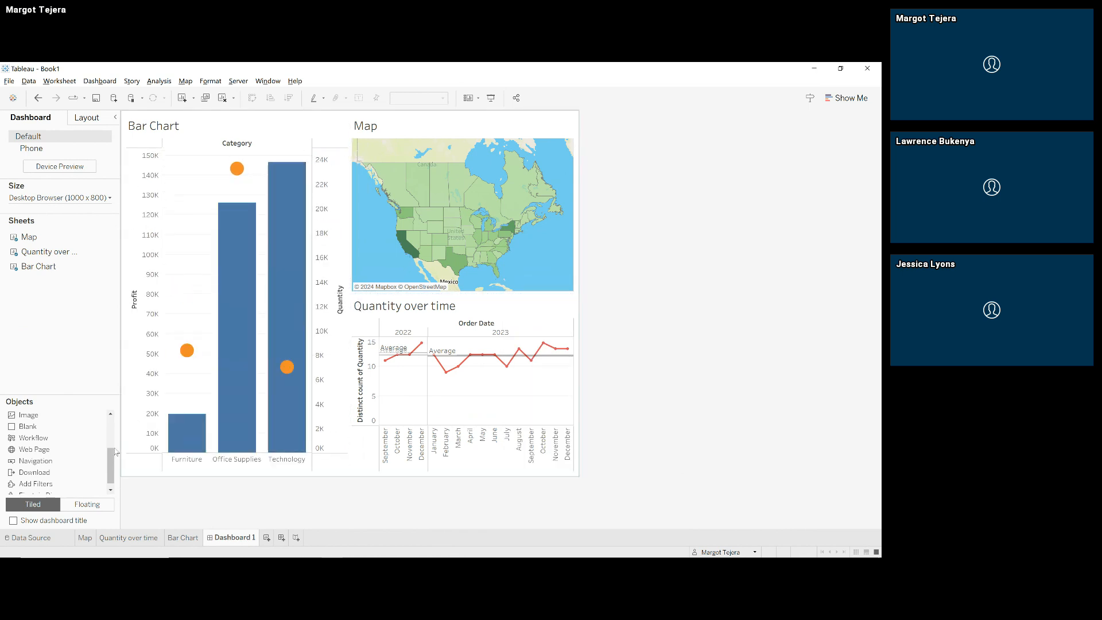
Step: Open the dashboard formatting options, view the default shading colours without choosing one, and close the formatting pane
left_click_drag(115, 451, 111, 425)
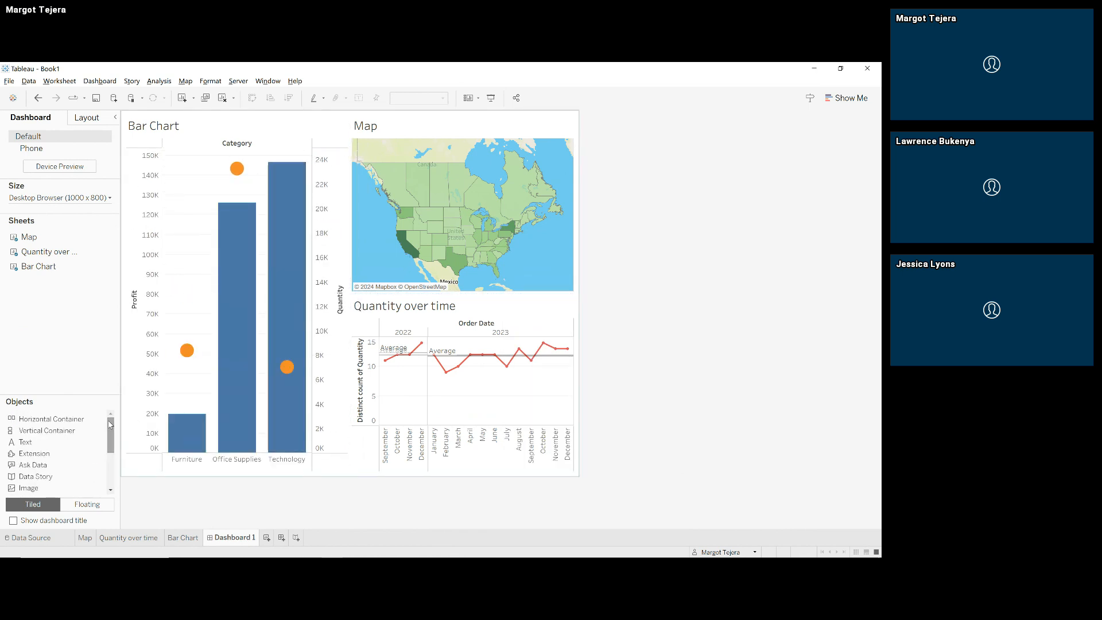
left_click(209, 82)
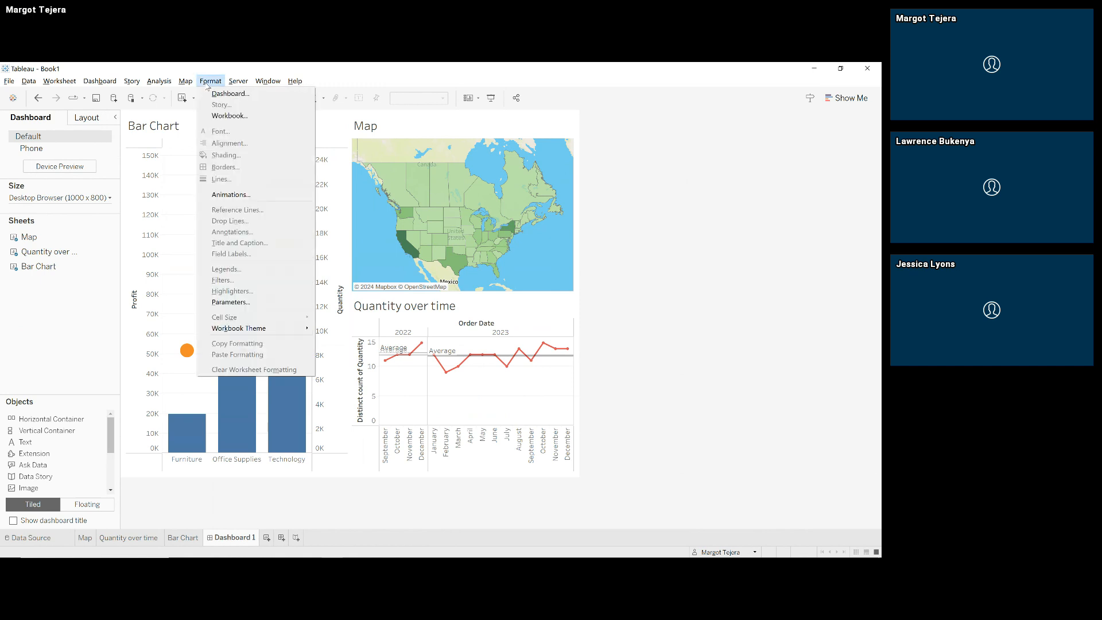
left_click(229, 93)
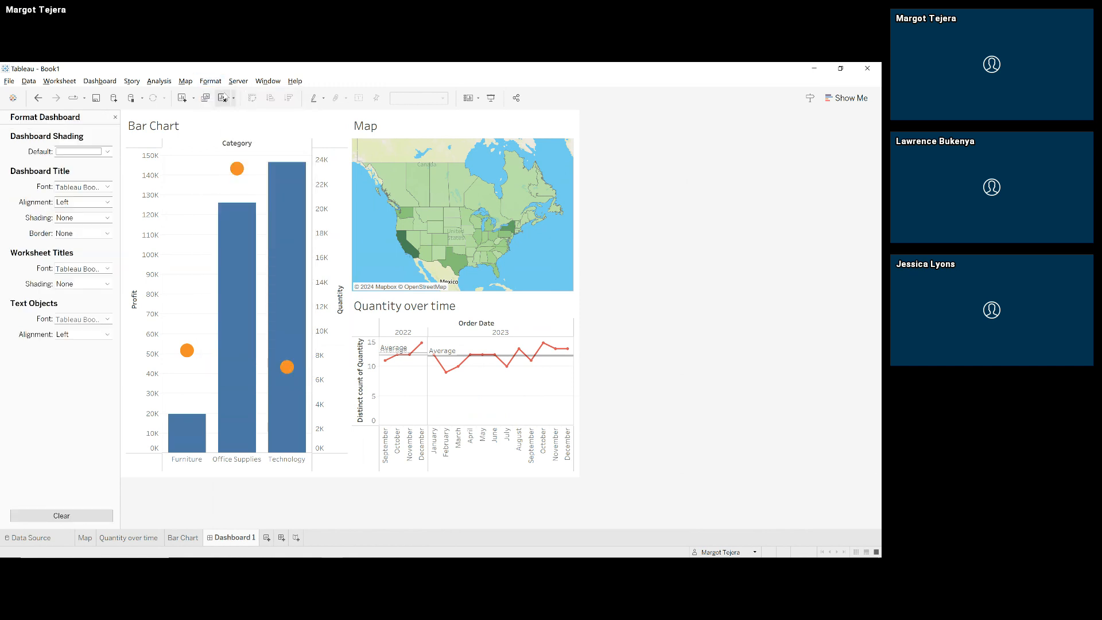
left_click(107, 152)
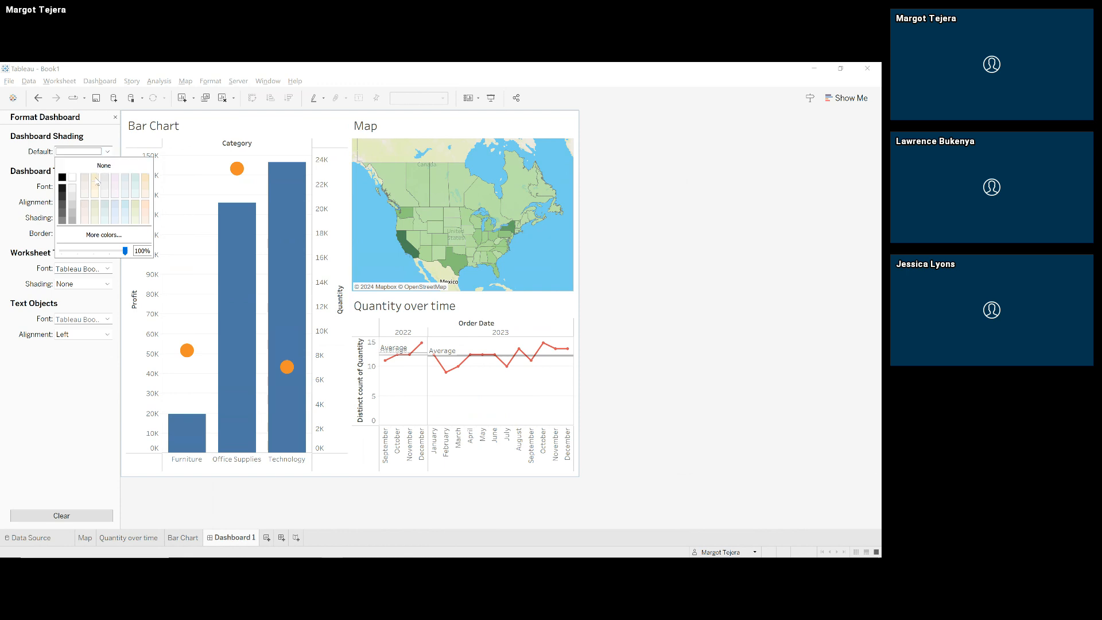
left_click(15, 186)
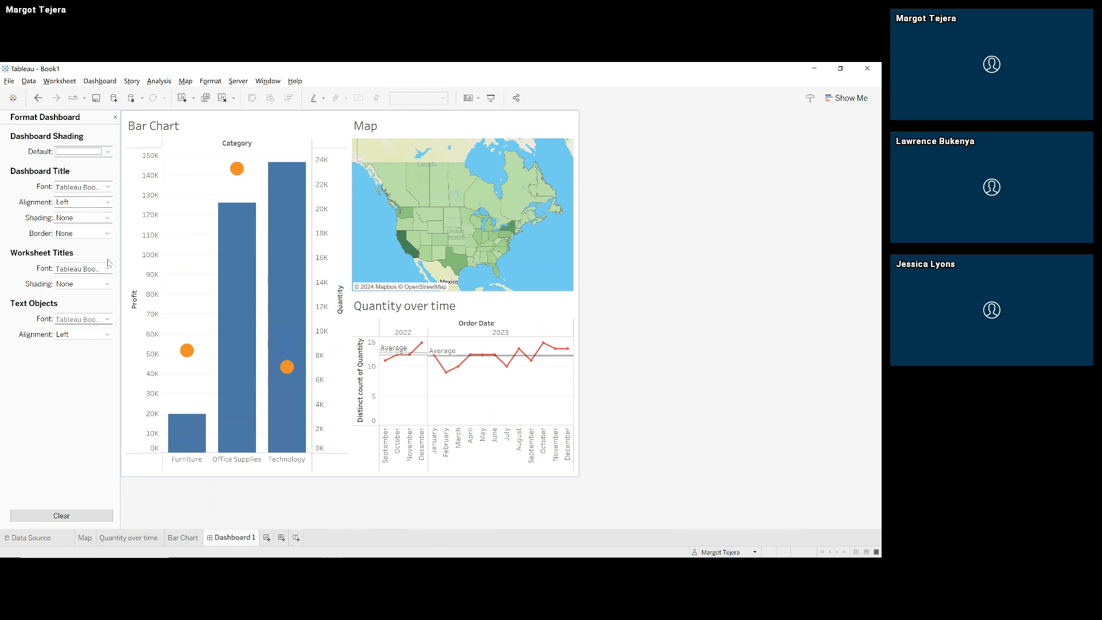
left_click(116, 118)
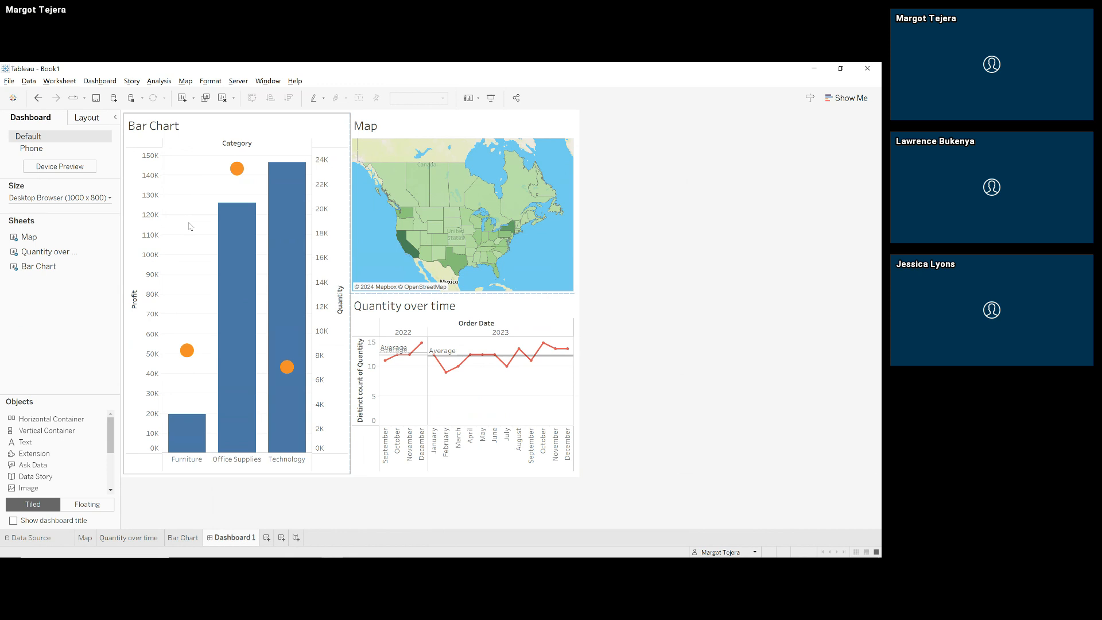
Step: Unlock the dashboard's Phone layout for custom editing, return to the Default layout, and clear the Map selection
left_click(58, 152)
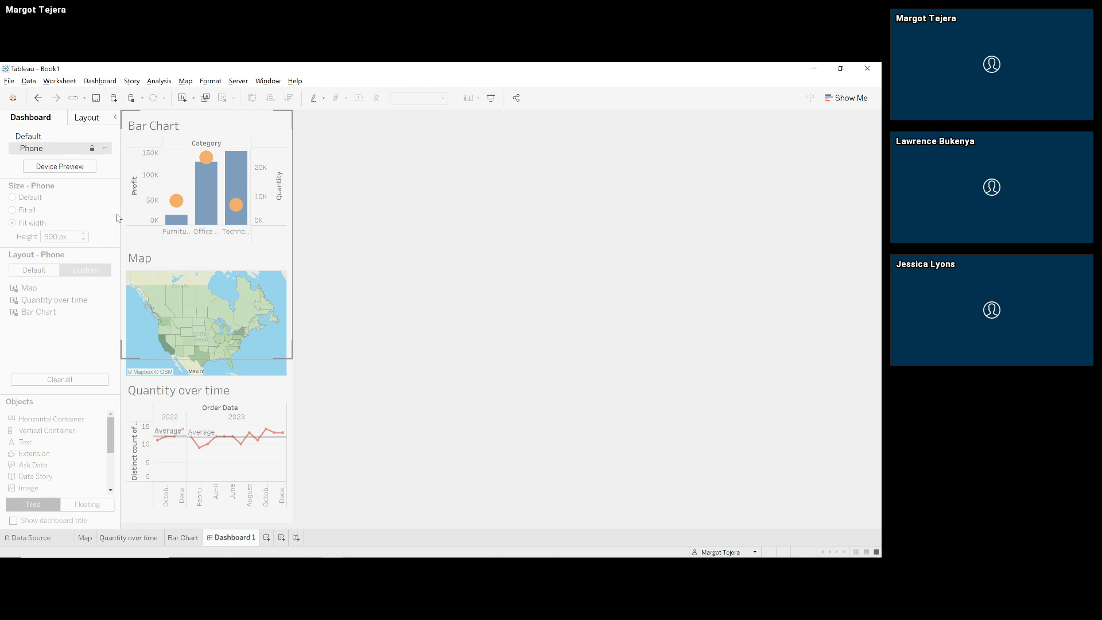
left_click(91, 149)
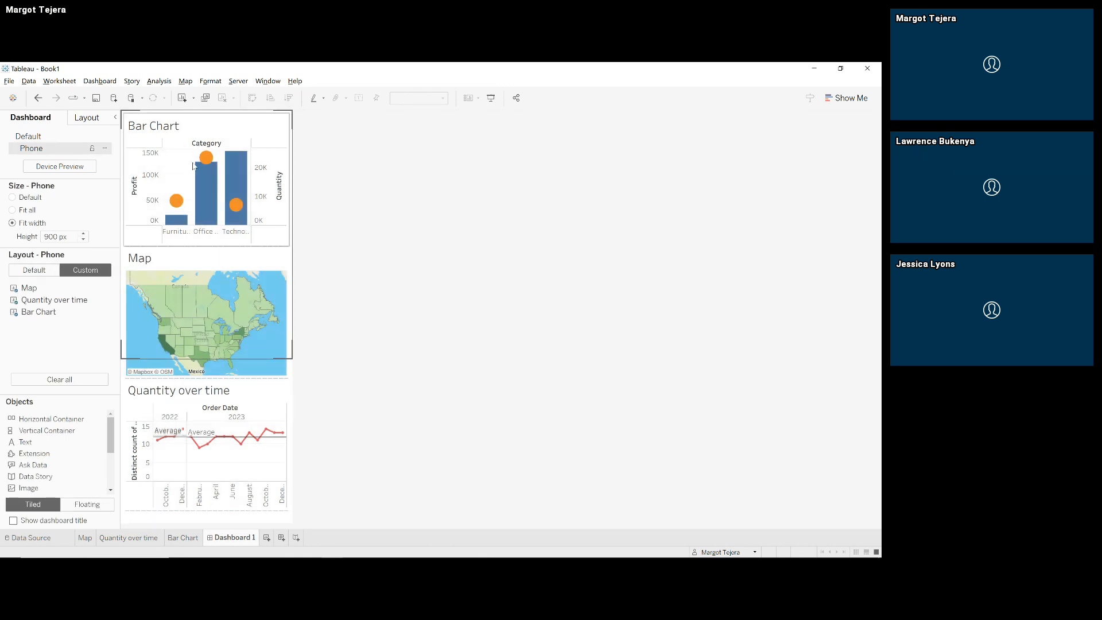
left_click(194, 266)
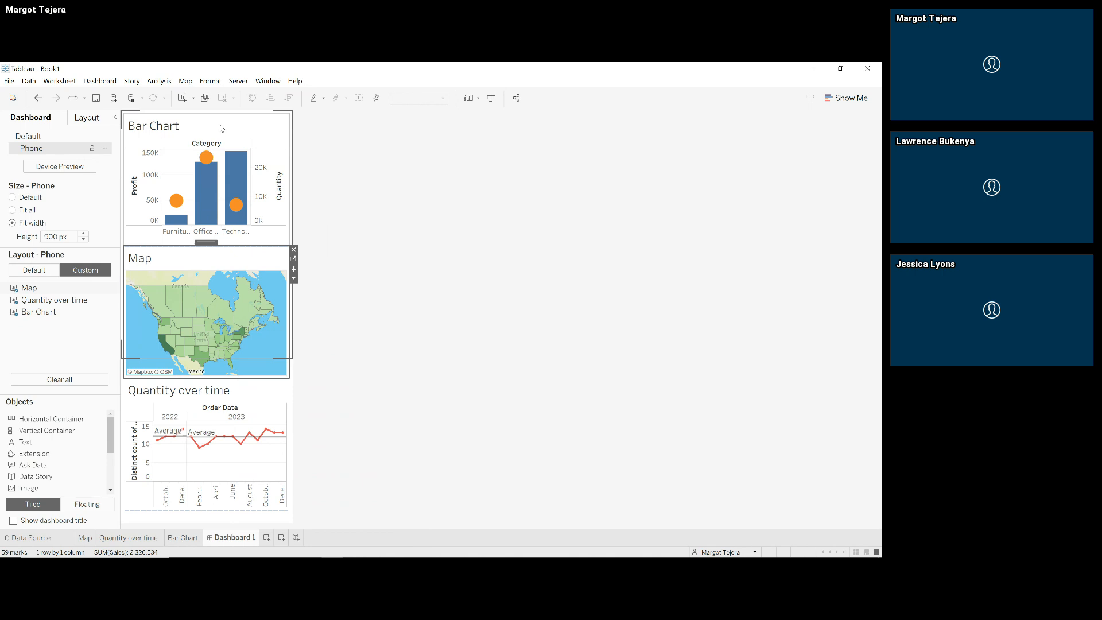
left_click(76, 138)
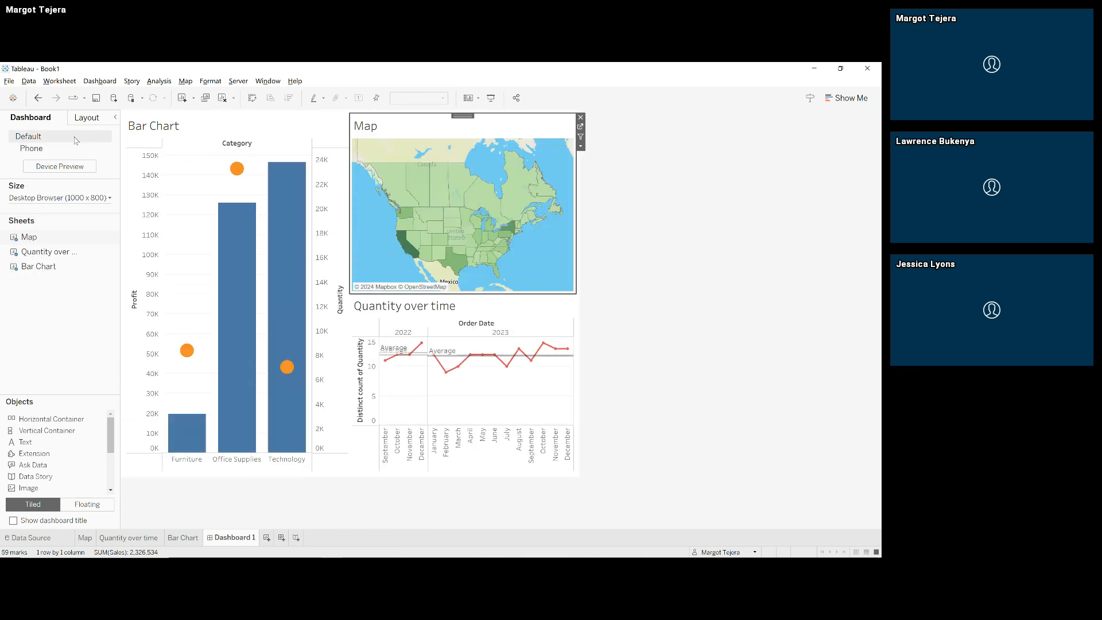
left_click(650, 175)
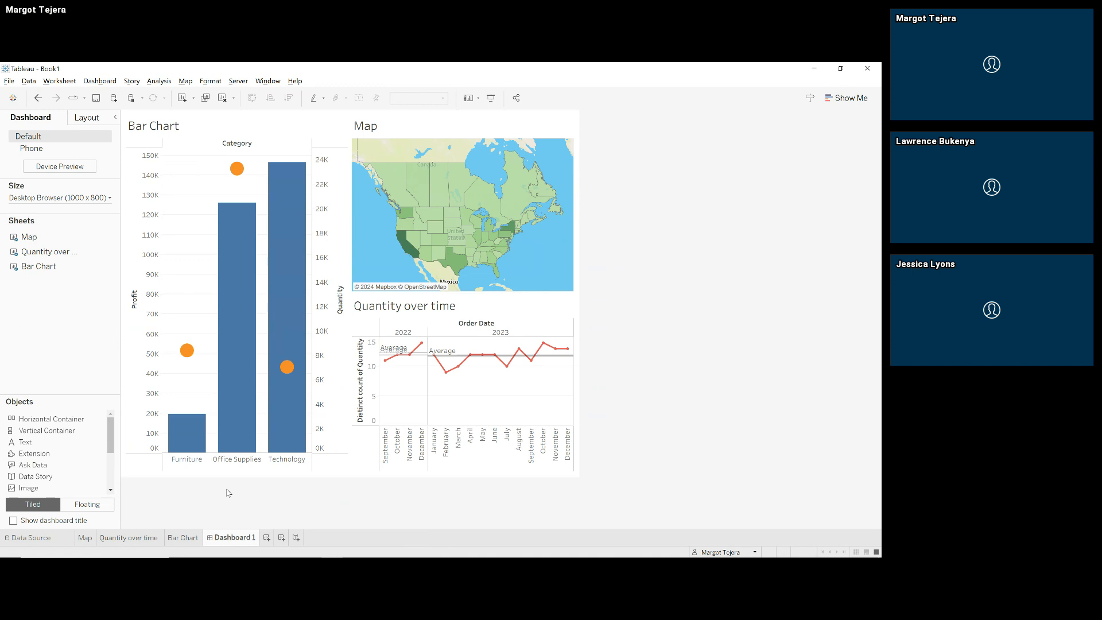
key("XF86AudioRaiseVolume")
key("XF86AudioRaiseVolume")
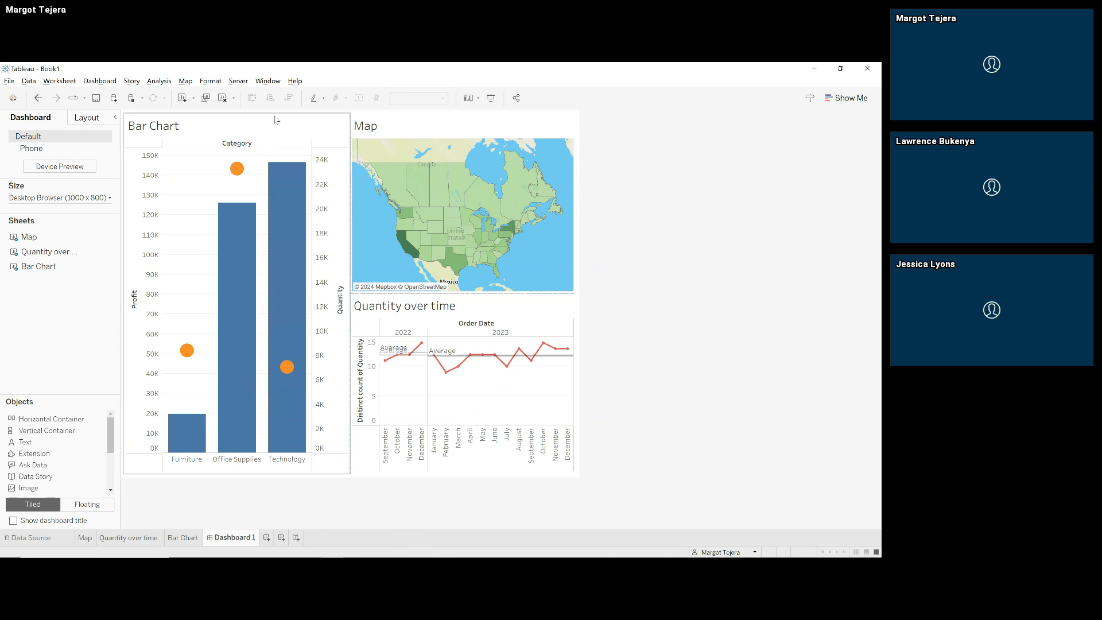
Step: Review the server sign-in, workbook publishing and Tableau Public saving options without running any of them
left_click(240, 82)
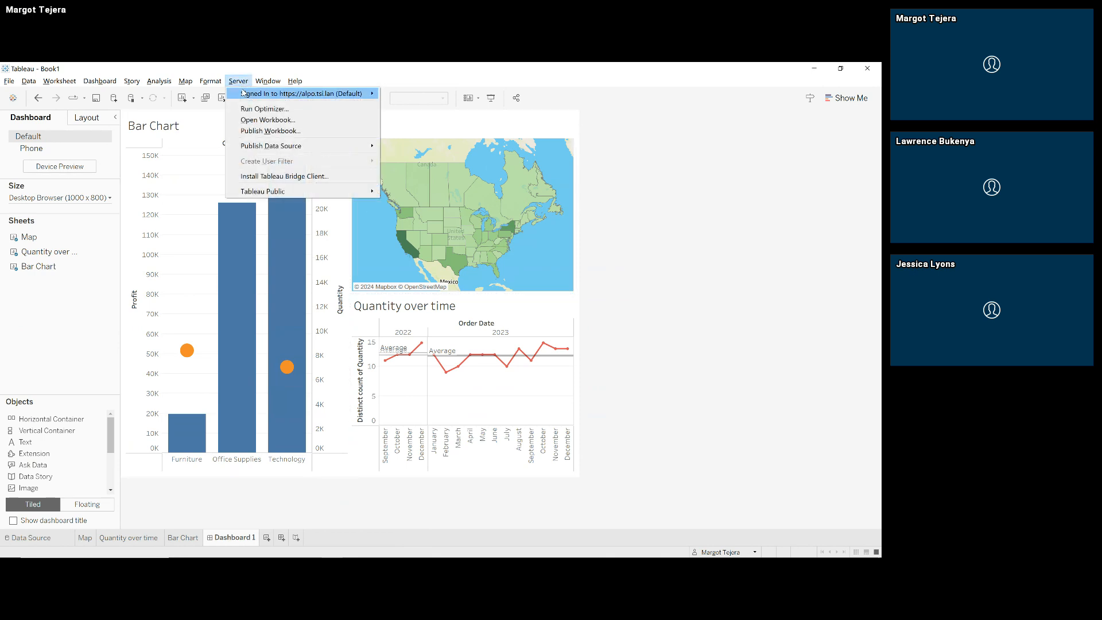
mouse_move(244, 94)
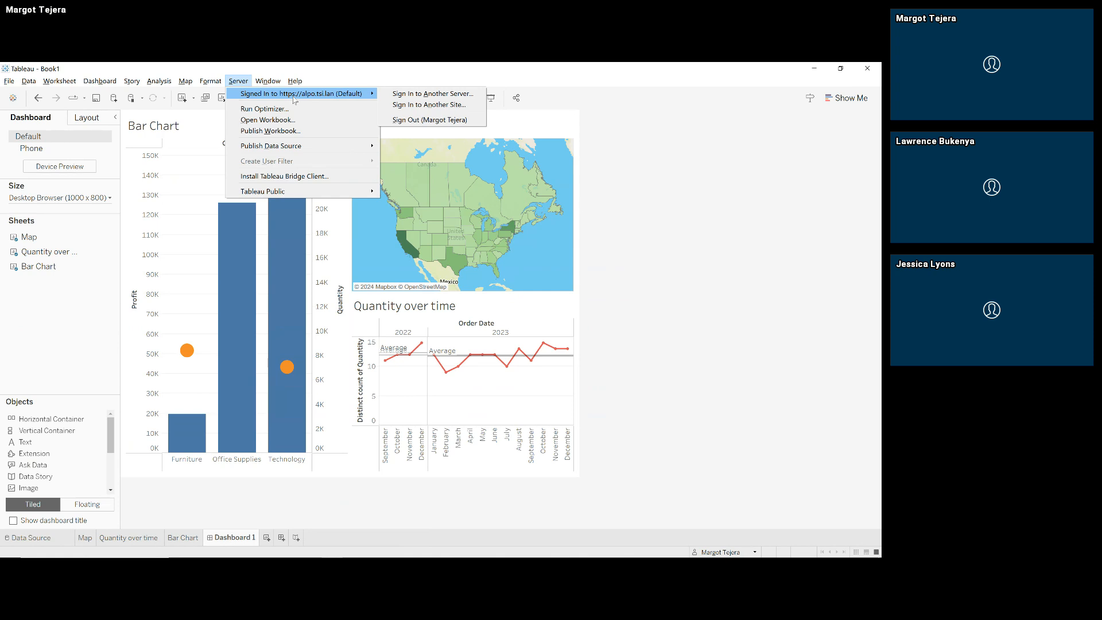
mouse_move(292, 190)
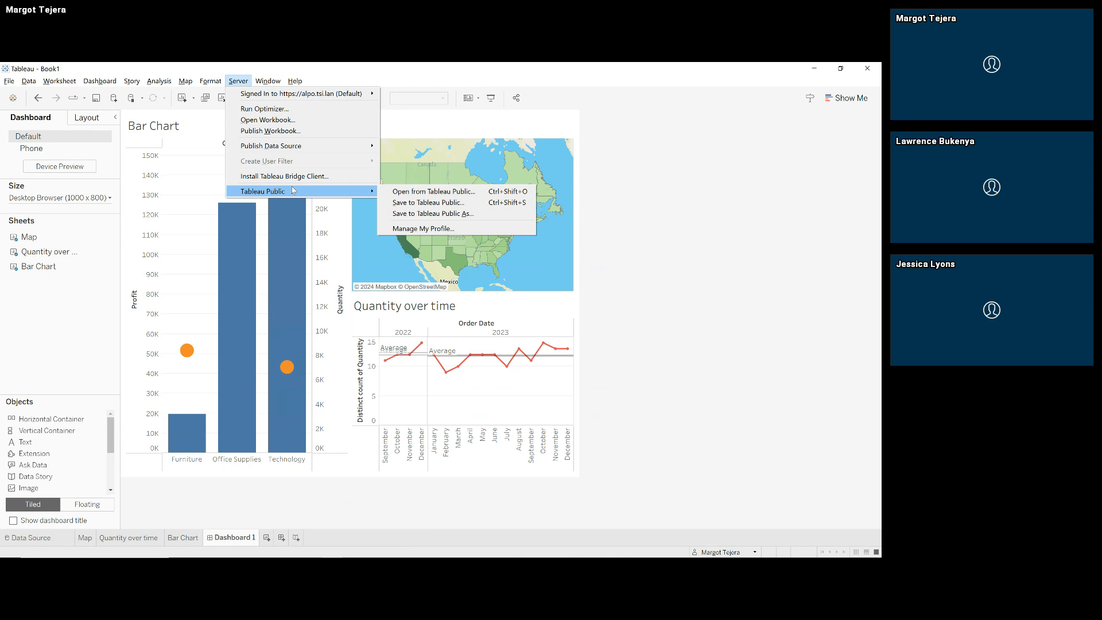
left_click(673, 223)
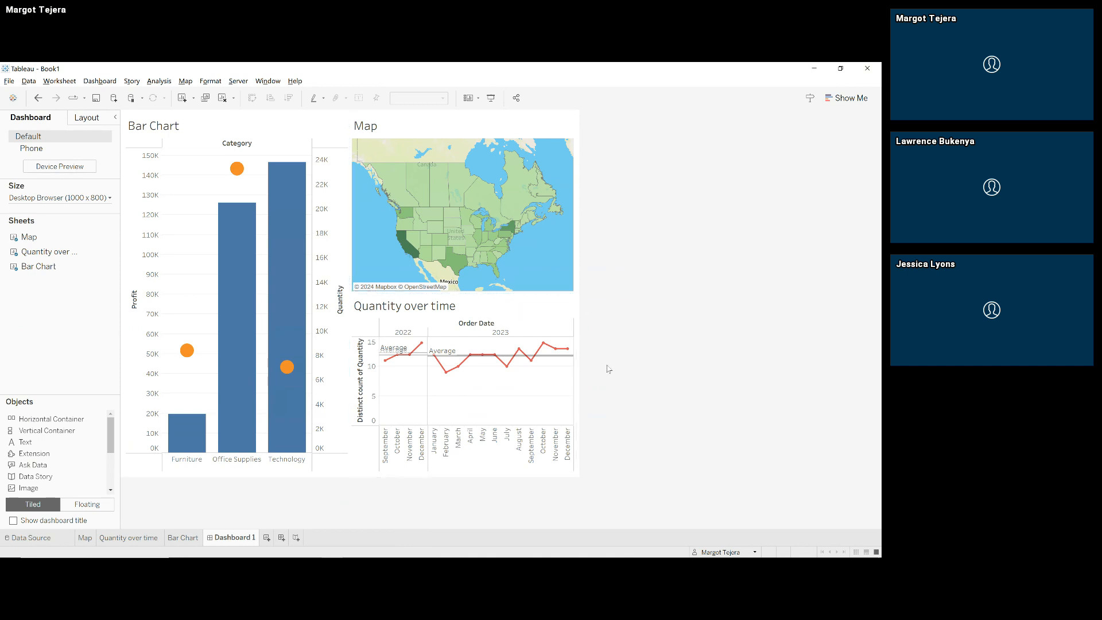
Step: Switch to Chrome's usergroups.tableau.com sharing window and stop sharing the screen
mouse_move(231, 552)
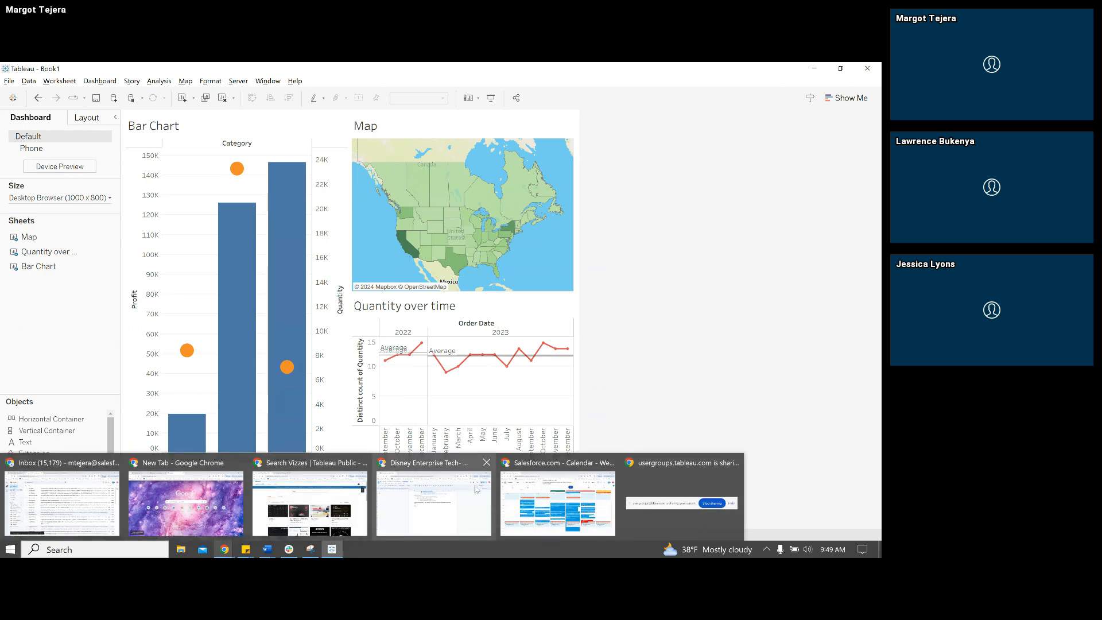
mouse_move(596, 535)
mouse_move(659, 508)
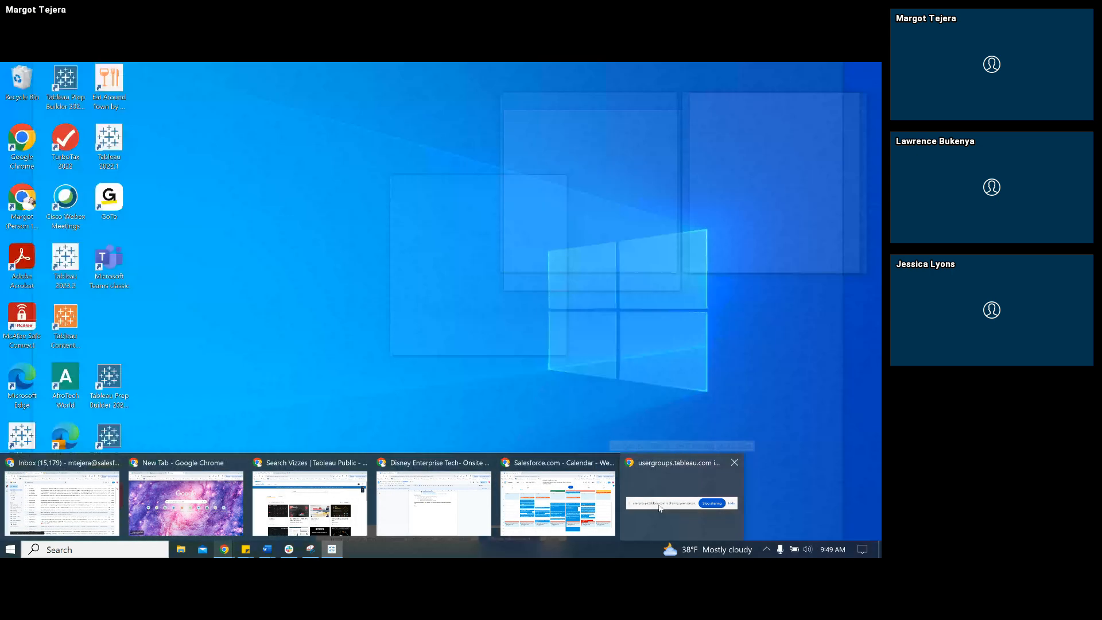
left_click(659, 507)
left_click(511, 539)
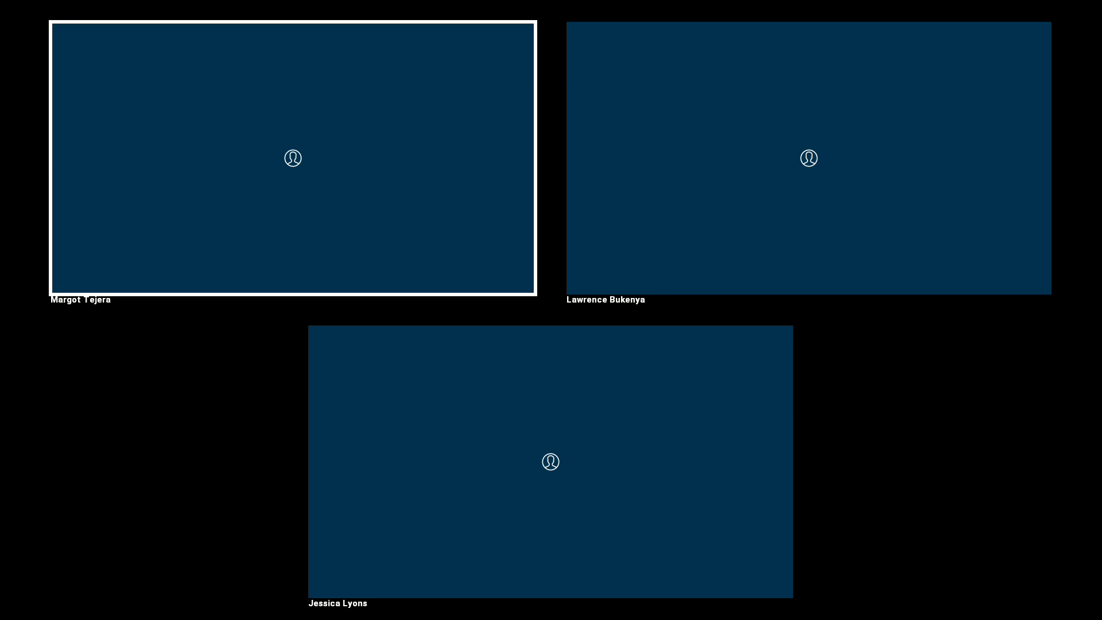